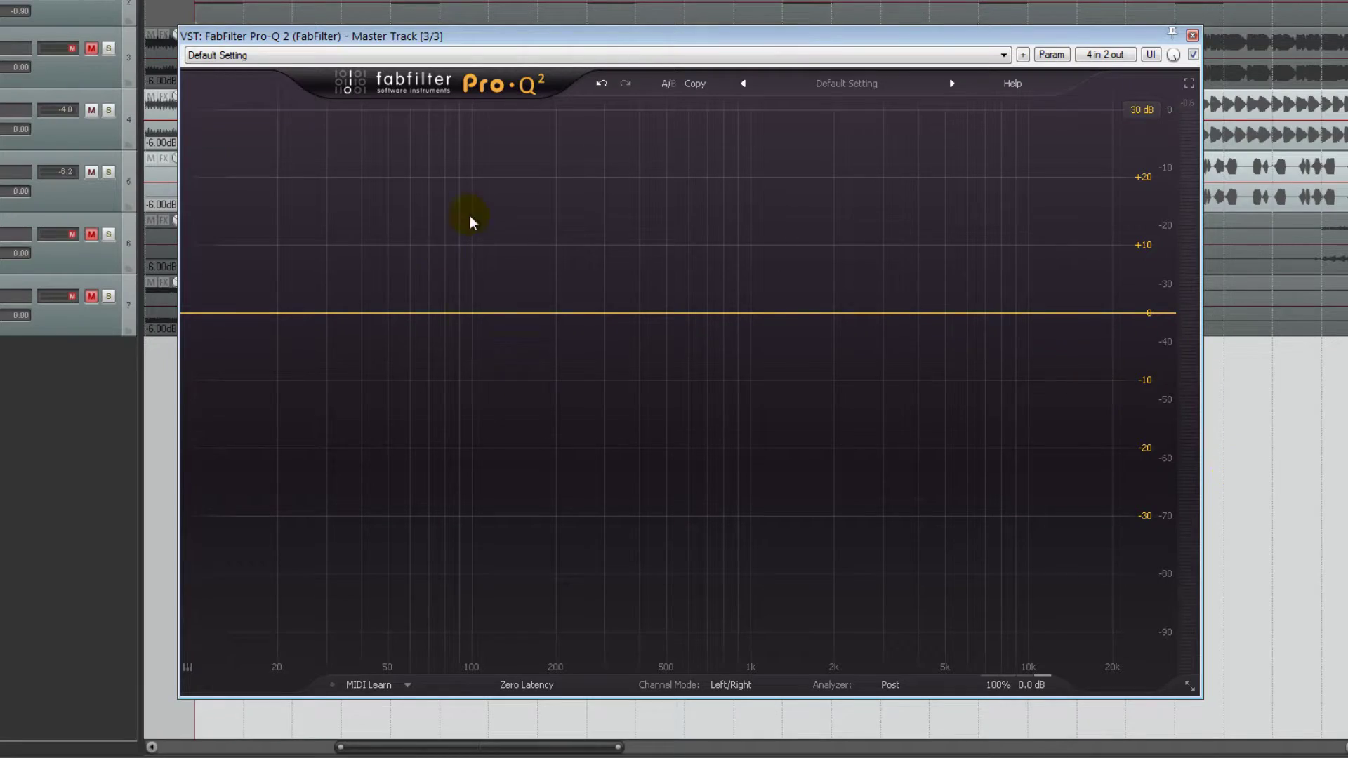
Add three bell bands: a boost near 80 Hz, a cut near 450 Hz, a boost near 4 kHz.
{"action": "double_click", "coordinate": [446, 191]}
{"action": "double_click", "coordinate": [645, 411]}
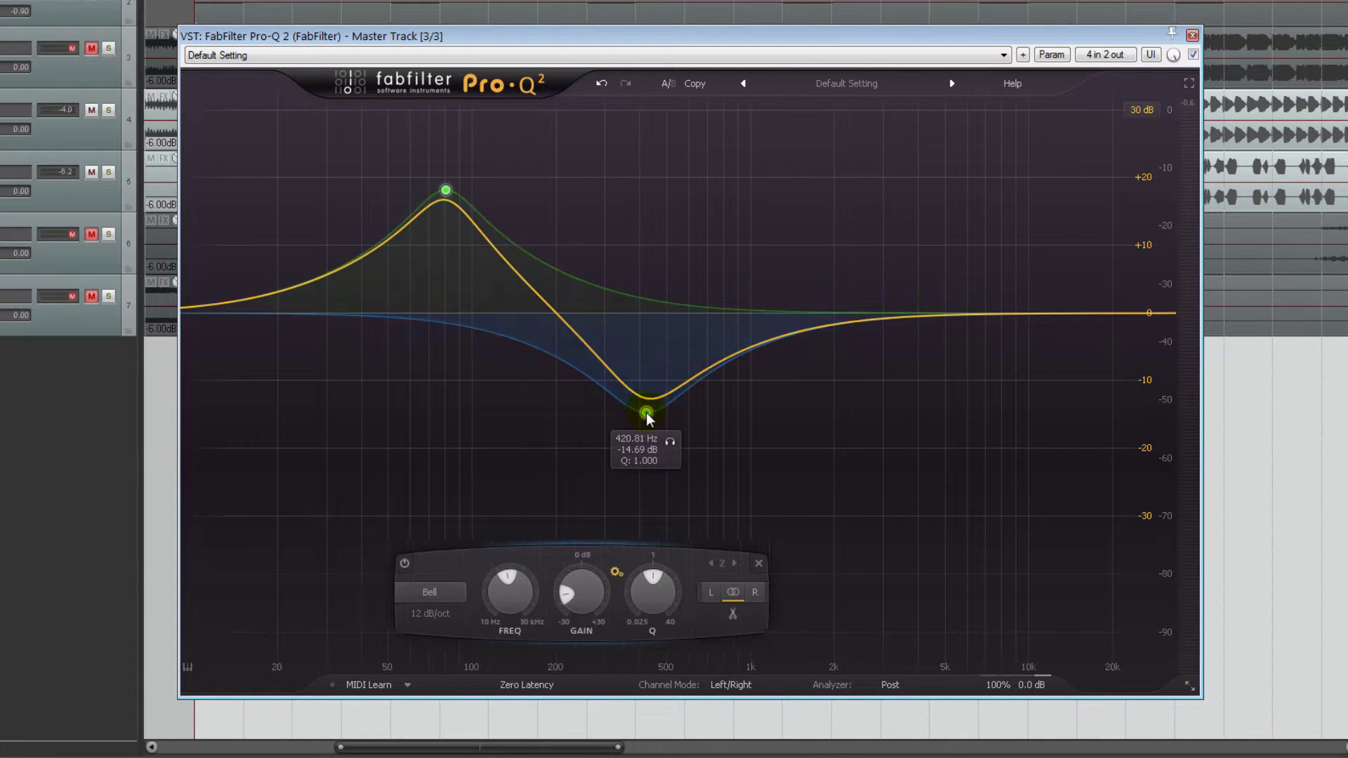
{"action": "double_click", "coordinate": [919, 272]}
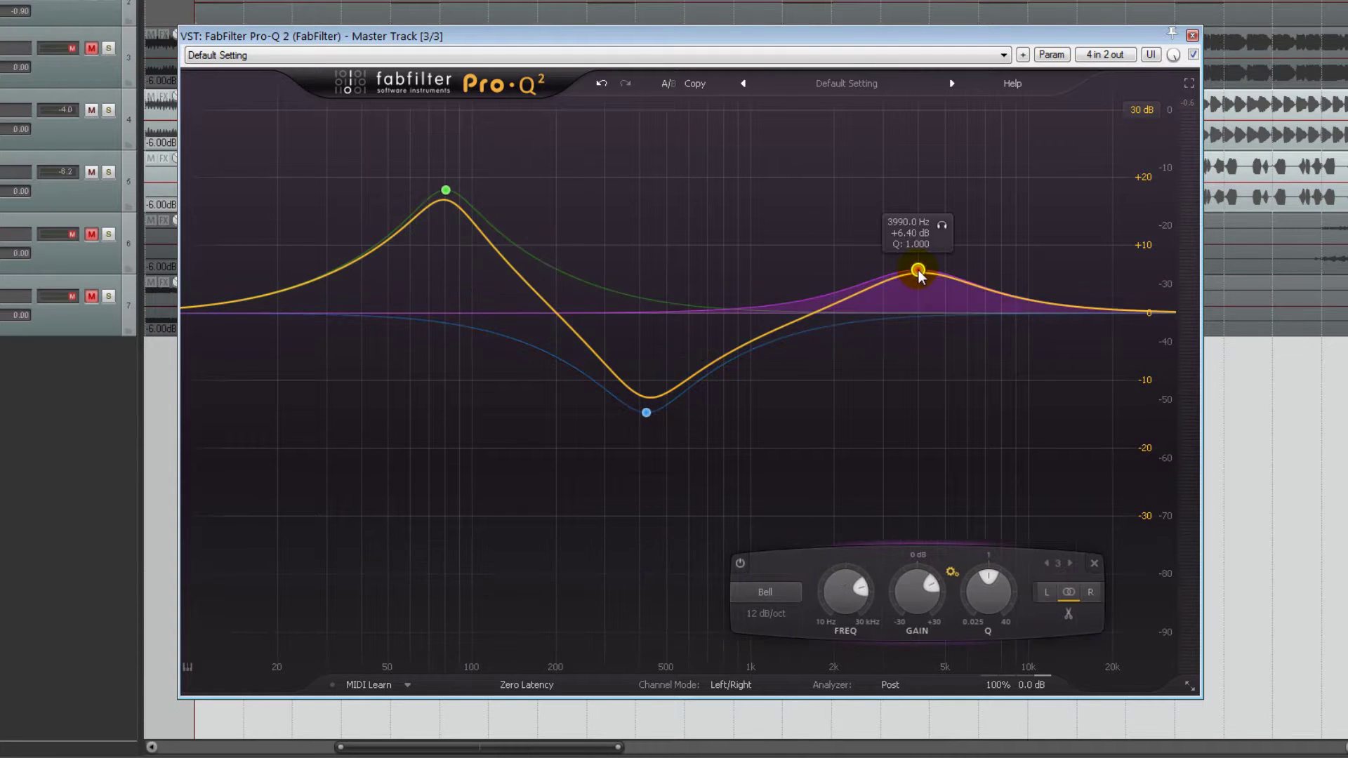
Undo the 4 kHz band addition, then redo to restore it.
{"action": "left_click", "coordinate": [602, 84]}
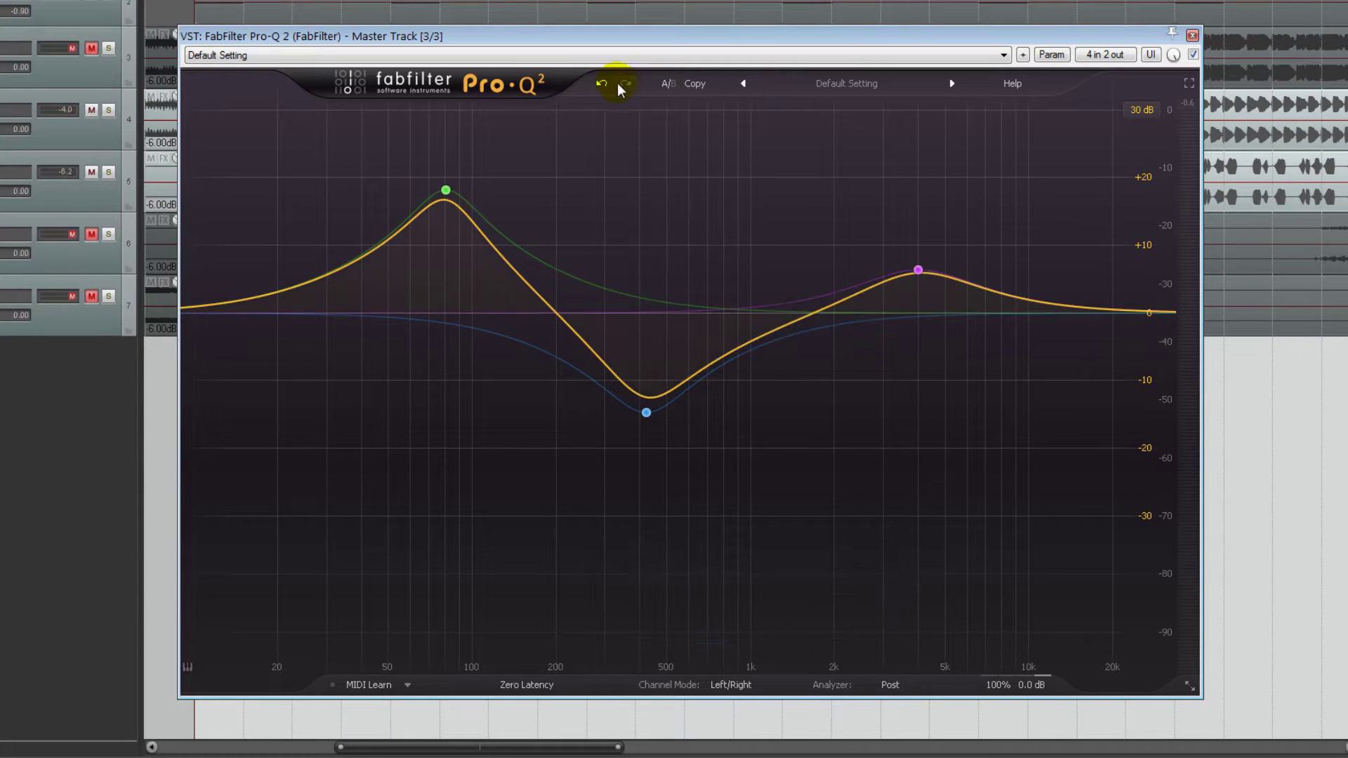
{"action": "left_click", "coordinate": [602, 84]}
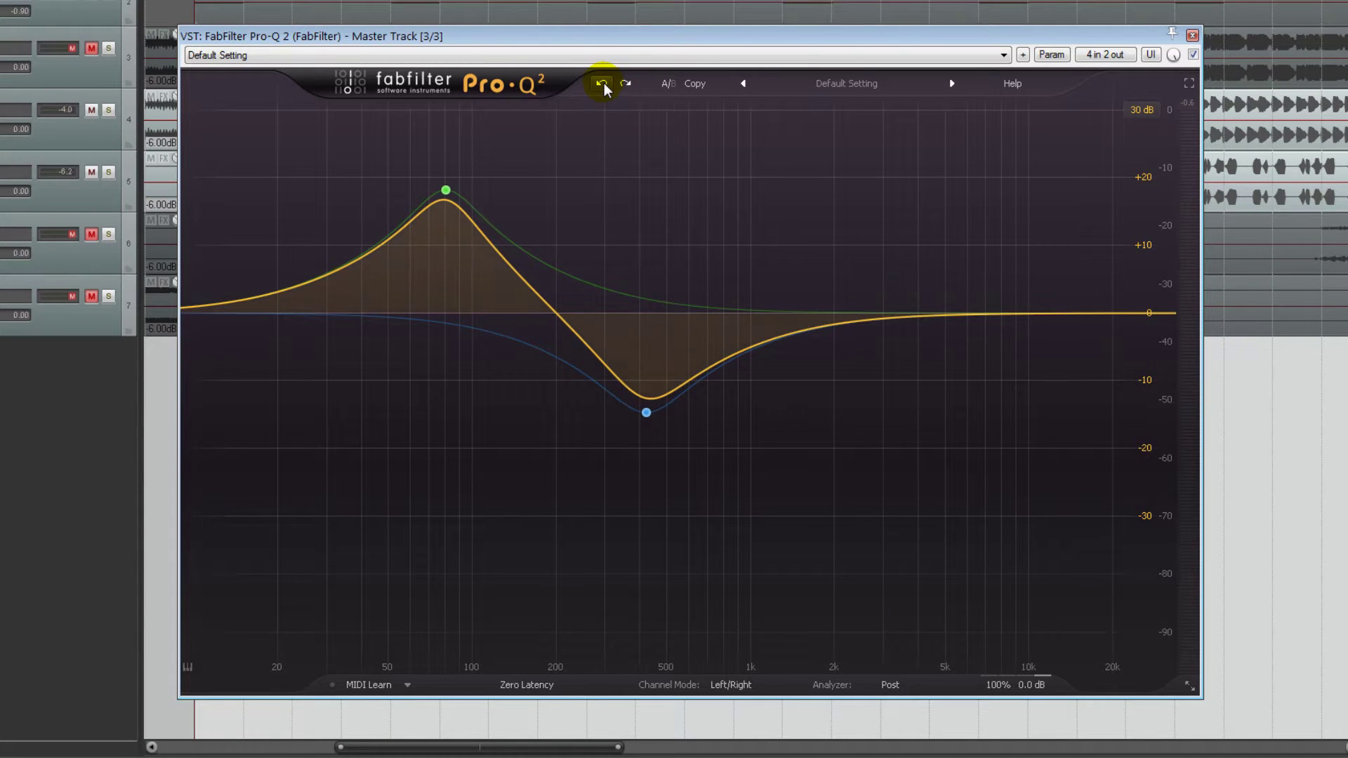
{"action": "left_click", "coordinate": [627, 84]}
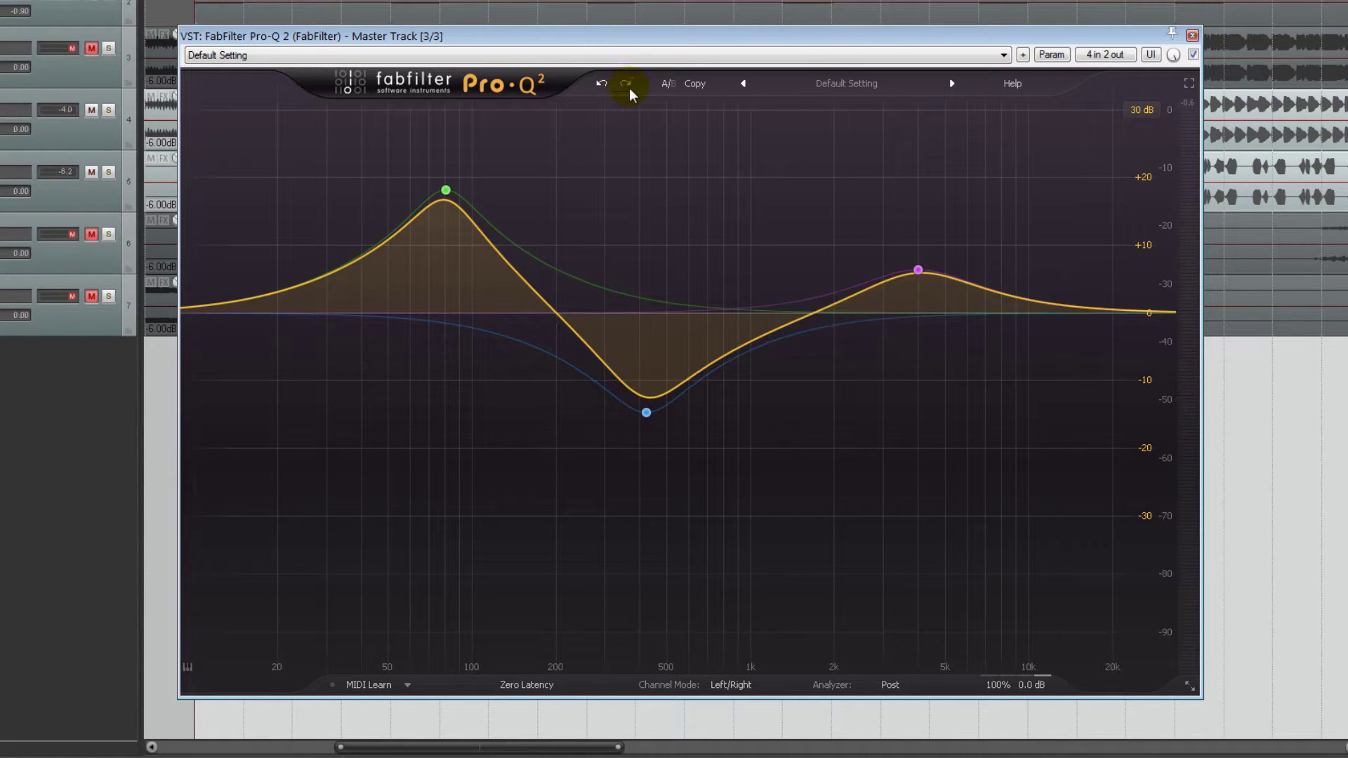
Compare the three-band A state against the flat B state, ending on A.
{"action": "mouse_move", "coordinate": [669, 90]}
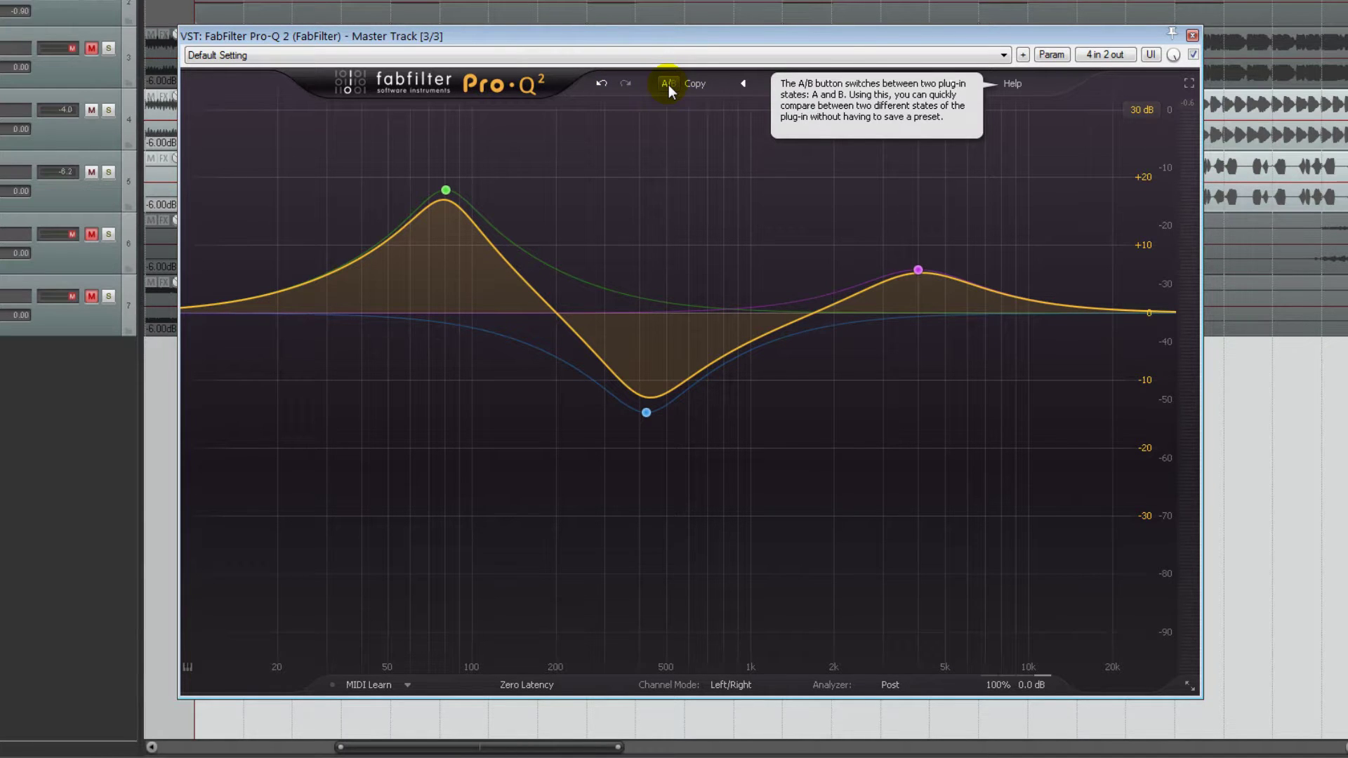
{"action": "left_click", "coordinate": [668, 84]}
{"action": "left_click", "coordinate": [667, 87]}
{"action": "left_click", "coordinate": [667, 87]}
{"action": "left_click", "coordinate": [668, 86]}
{"action": "left_click", "coordinate": [667, 86]}
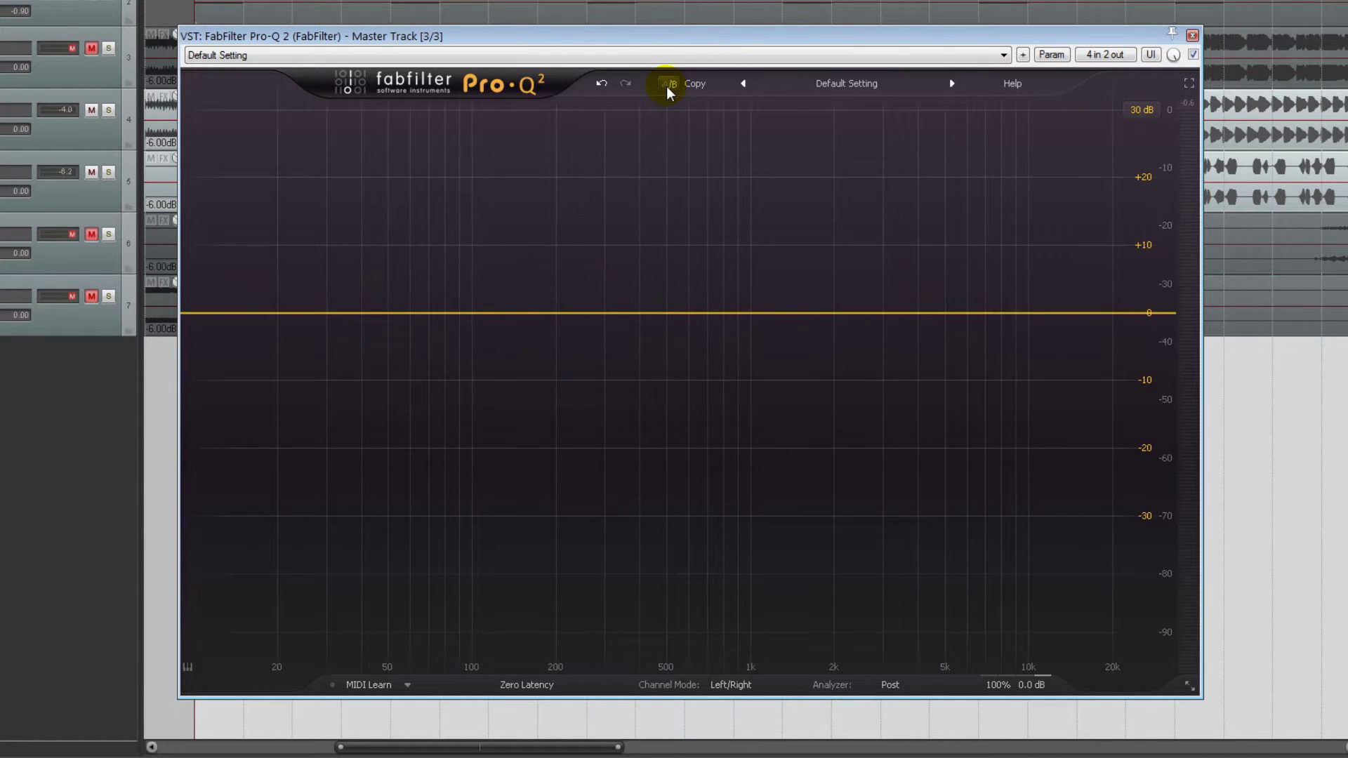
{"action": "left_click", "coordinate": [669, 86]}
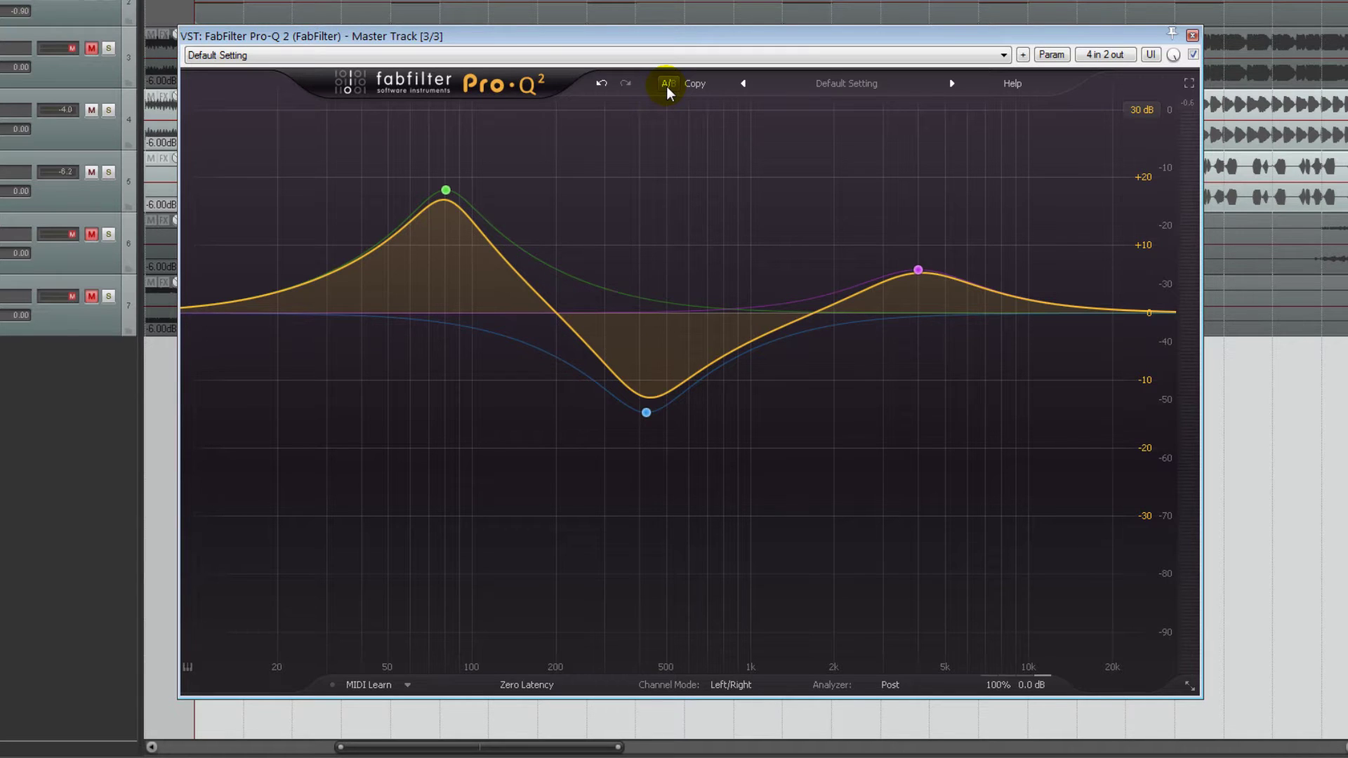
{"action": "left_click", "coordinate": [668, 87]}
{"action": "left_click", "coordinate": [668, 87]}
Add a cut near 1.6 kHz, go full screen, then delete the blue, red and purple bands.
{"action": "left_click_drag", "start_coordinate": [784, 307], "coordinate": [810, 371]}
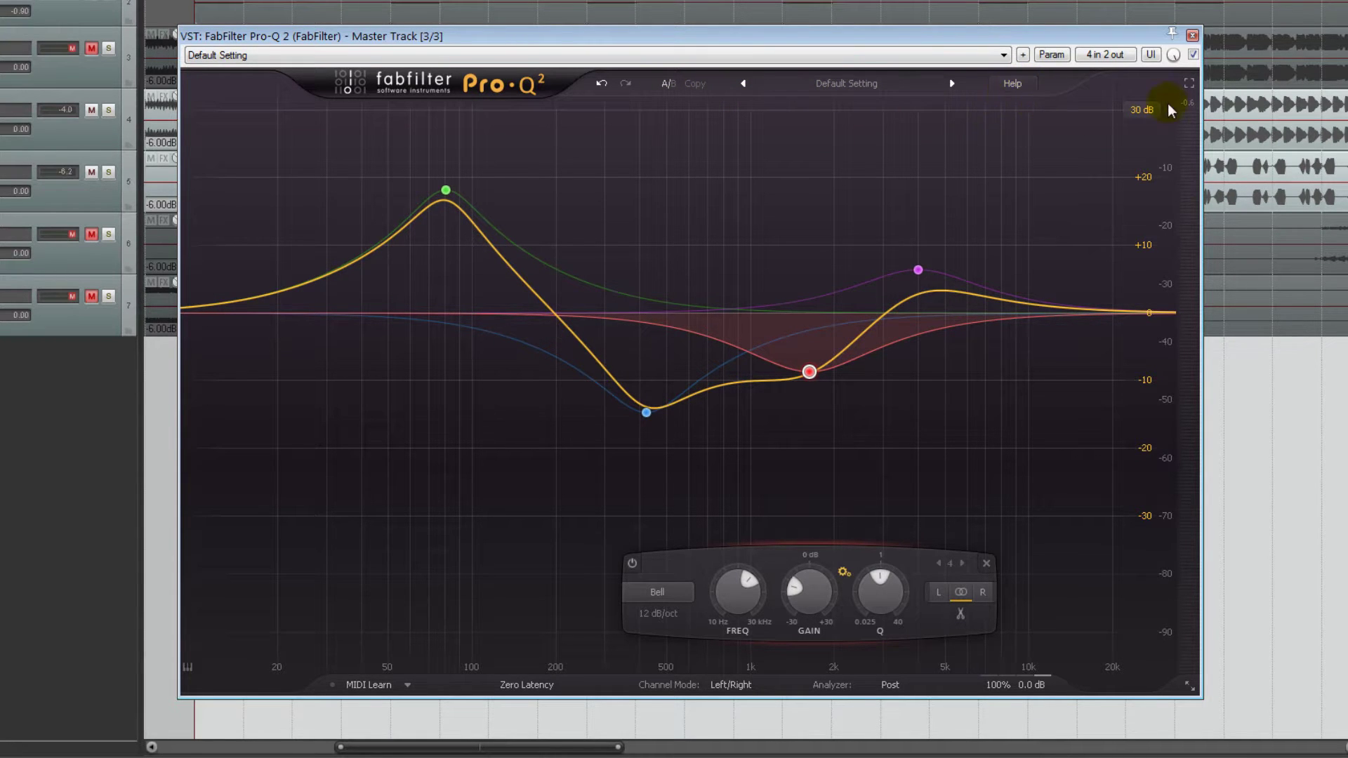
{"action": "left_click", "coordinate": [1189, 83]}
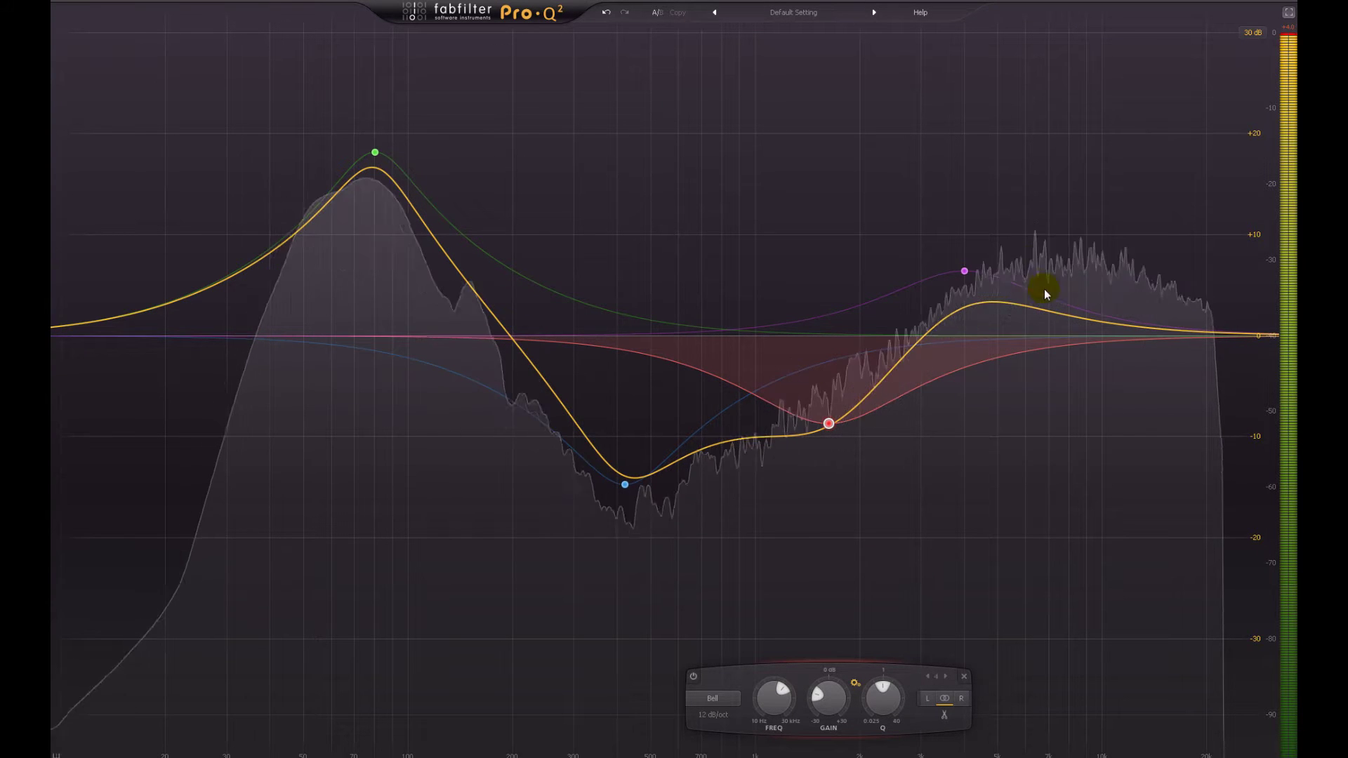
{"action": "left_click_drag", "start_coordinate": [1071, 150], "coordinate": [546, 569]}
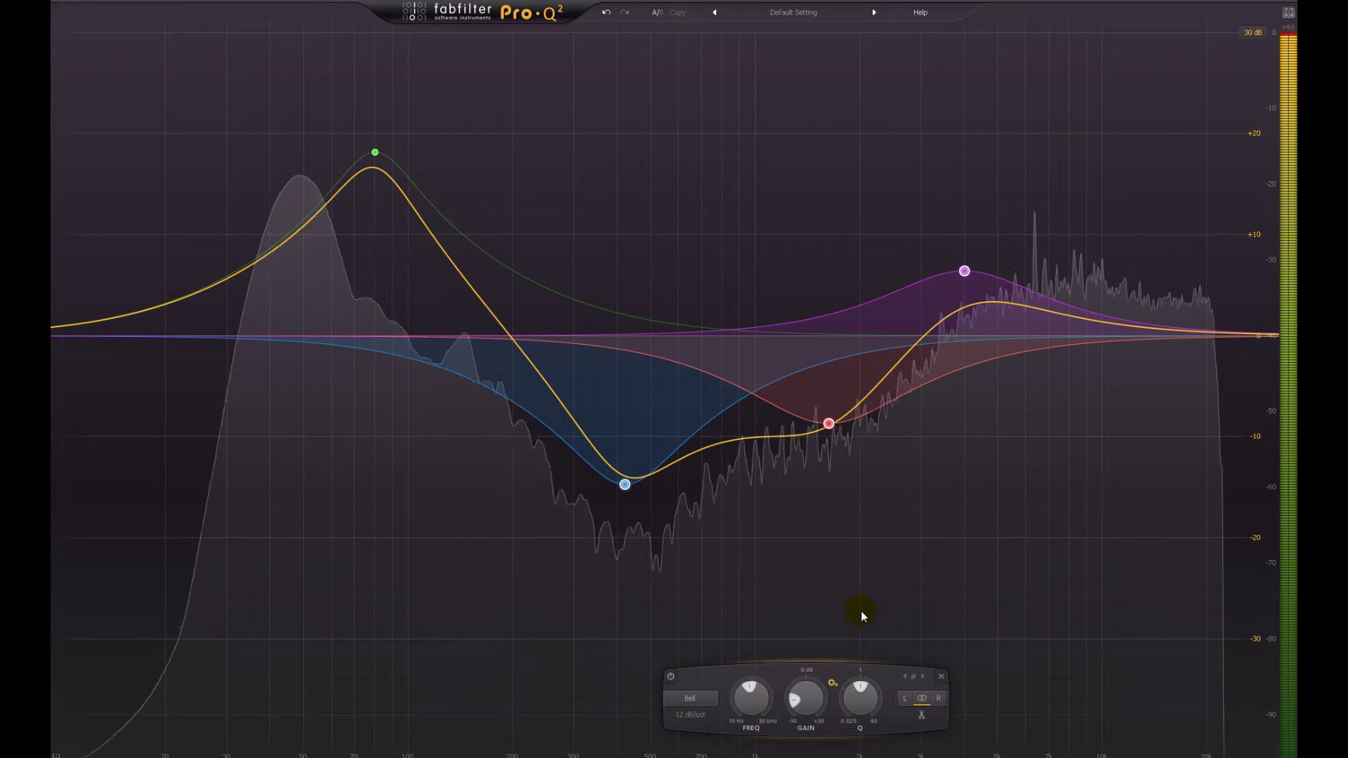
{"action": "left_click", "coordinate": [942, 676]}
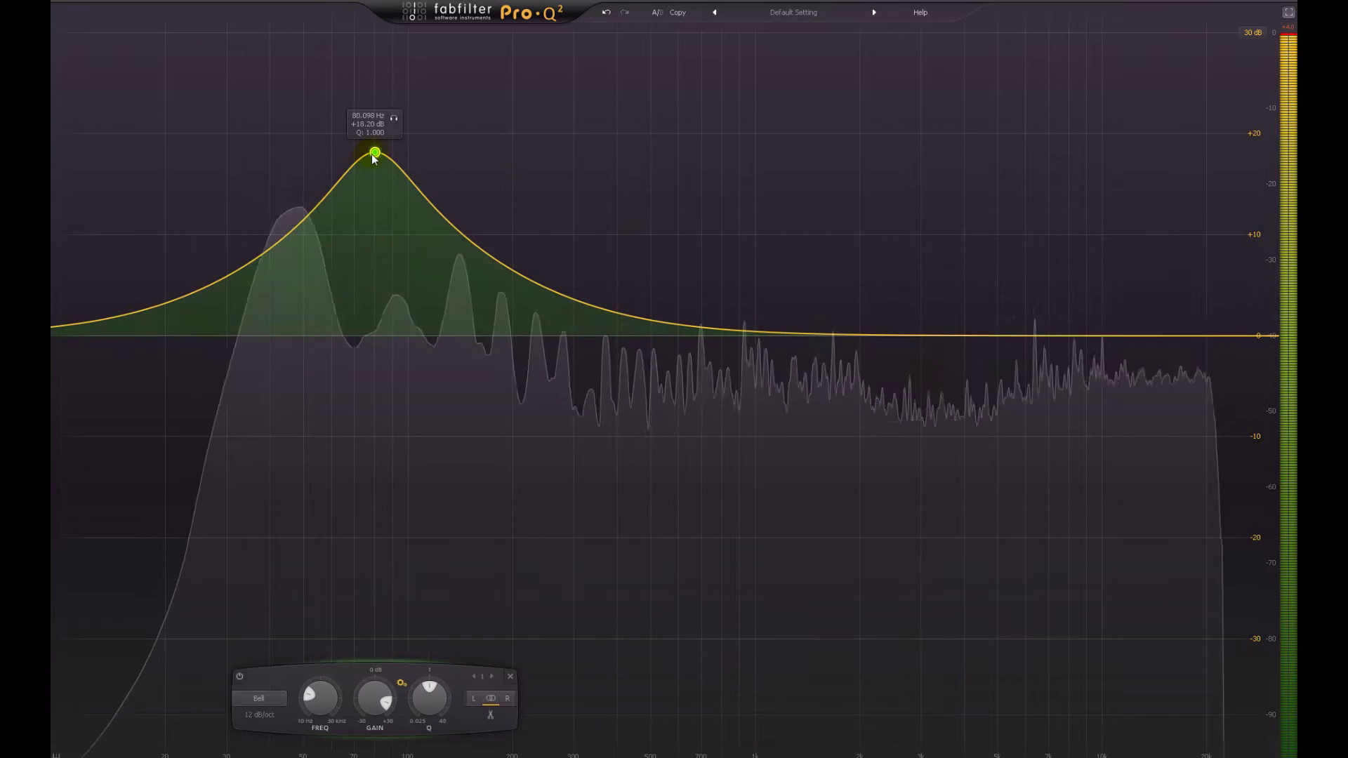
Delete the green band and try display ranges 3 dB, 30 dB, then 3 dB again.
{"action": "left_click", "coordinate": [509, 676]}
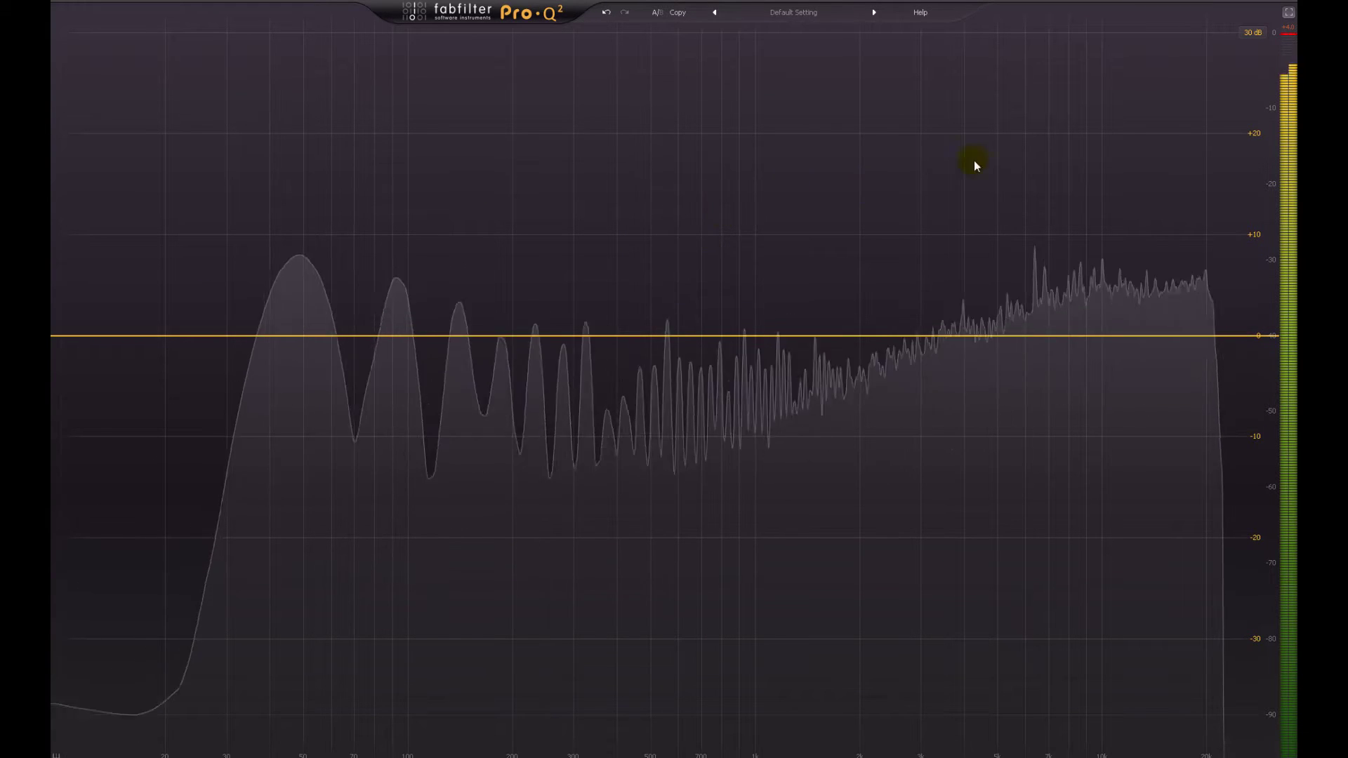
{"action": "left_click", "coordinate": [1253, 32]}
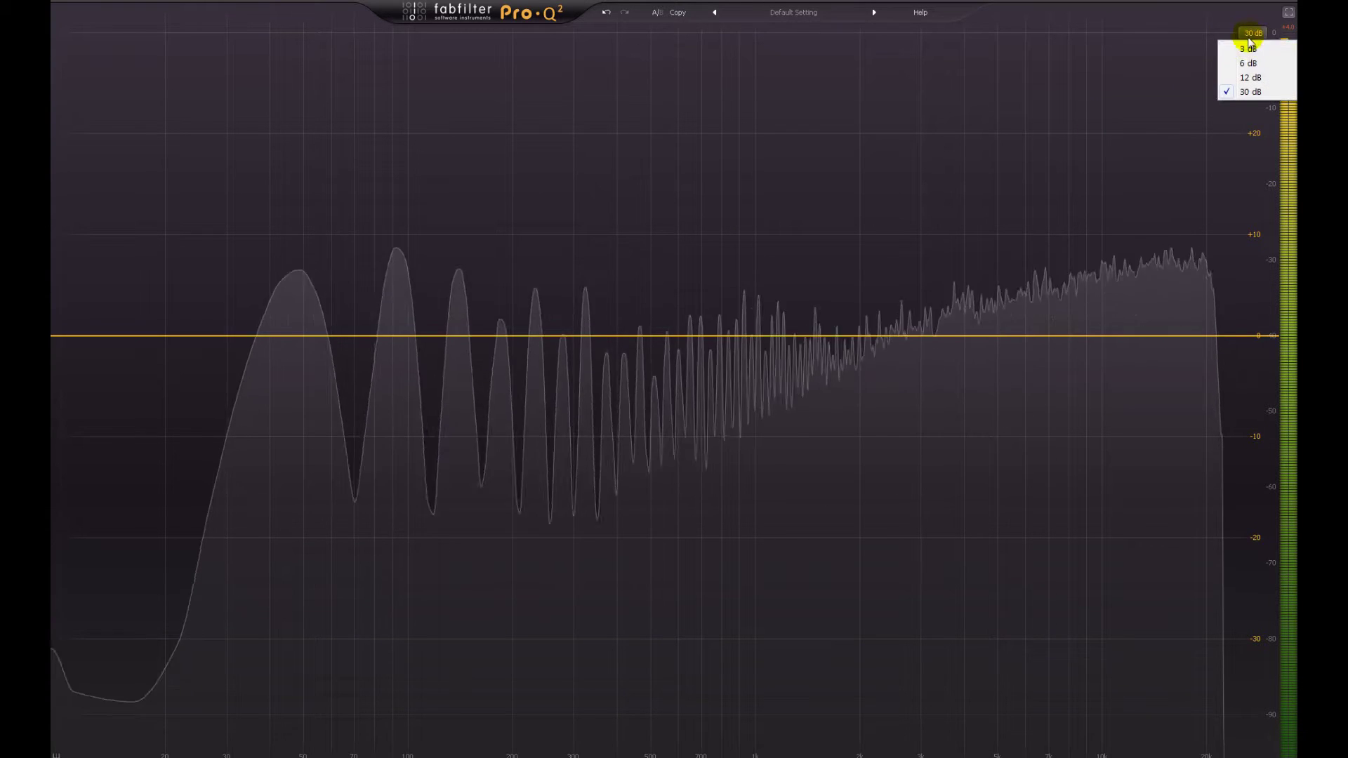
{"action": "left_click", "coordinate": [1249, 49]}
{"action": "left_click", "coordinate": [1253, 32]}
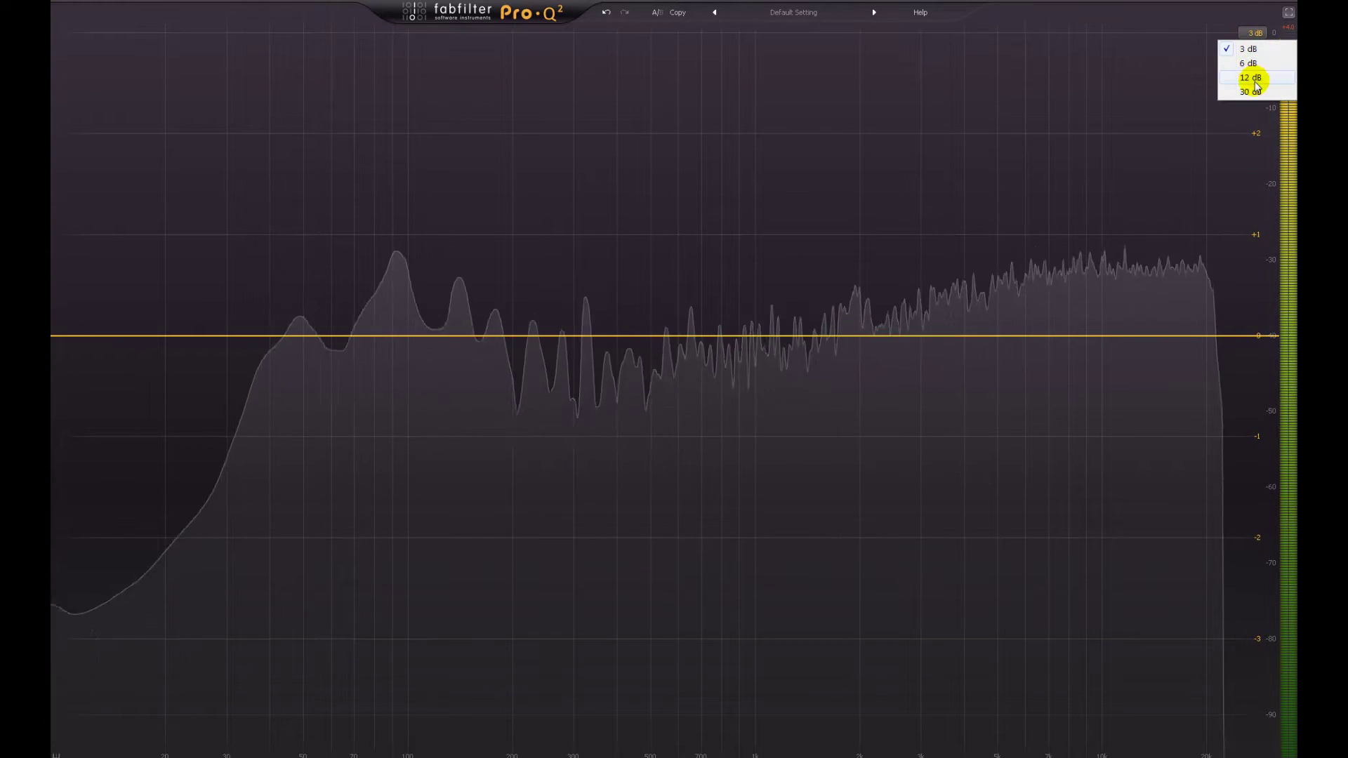
{"action": "left_click", "coordinate": [1255, 92]}
{"action": "left_click", "coordinate": [1254, 32]}
{"action": "left_click", "coordinate": [1250, 49]}
Add bands near 120 Hz, 860 Hz and 5 kHz, then set the range to 6 dB and 12 dB.
{"action": "left_click", "coordinate": [436, 285]}
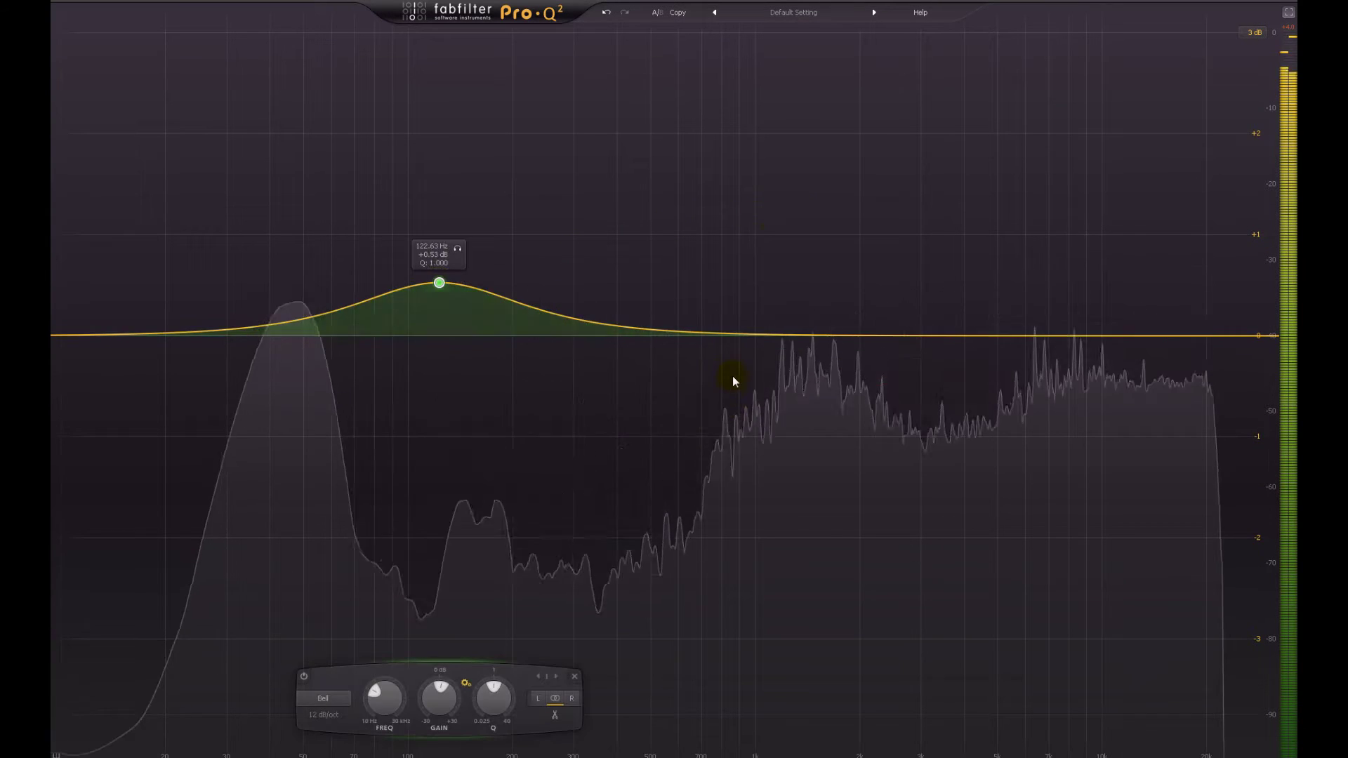
{"action": "left_click", "coordinate": [733, 376]}
{"action": "left_click", "coordinate": [1025, 297]}
{"action": "left_click", "coordinate": [1253, 33]}
{"action": "left_click", "coordinate": [1255, 63]}
{"action": "left_click", "coordinate": [1253, 33]}
{"action": "left_click", "coordinate": [1251, 77]}
Add bands near 450 Hz, 2 kHz, 4 kHz and 100 Hz, then set the range to 30 dB.
{"action": "left_click", "coordinate": [641, 175]}
{"action": "left_click", "coordinate": [844, 397]}
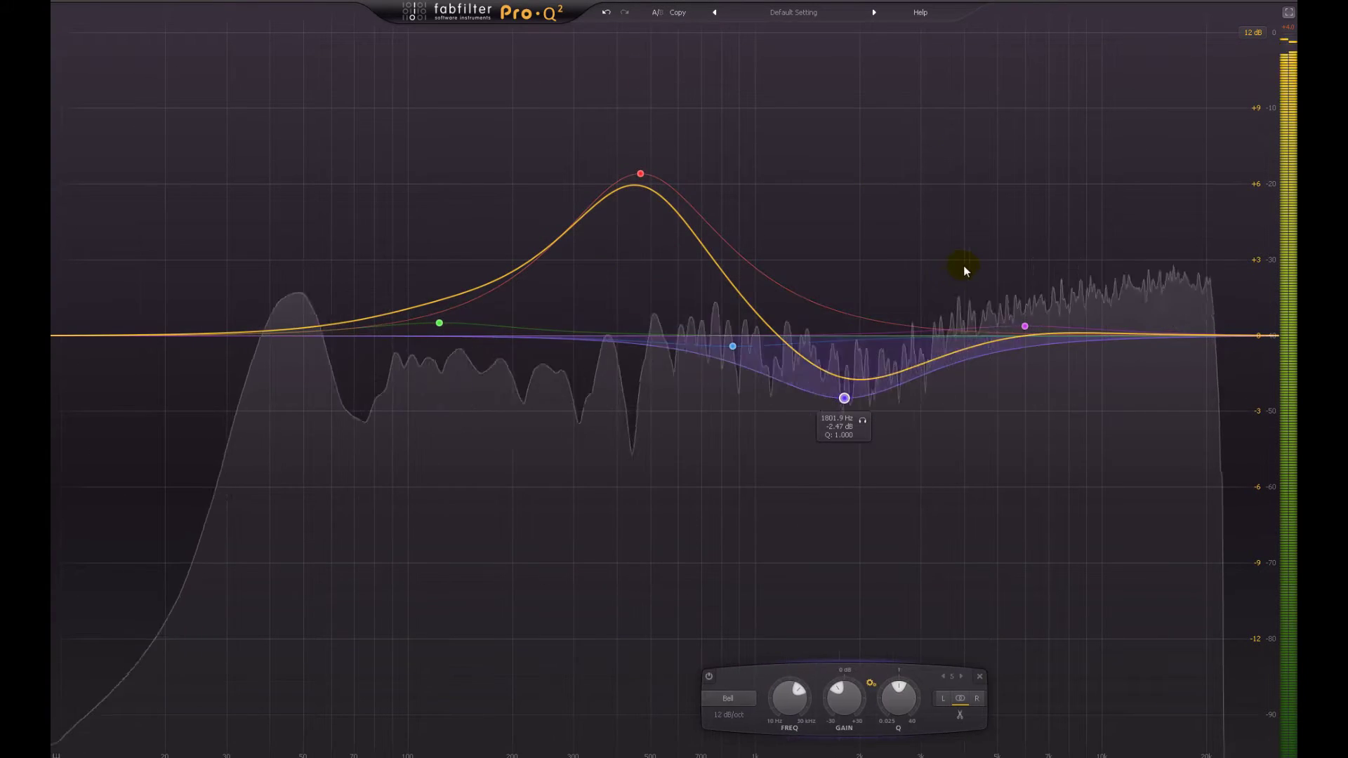
{"action": "left_click", "coordinate": [963, 266]}
{"action": "left_click", "coordinate": [404, 381]}
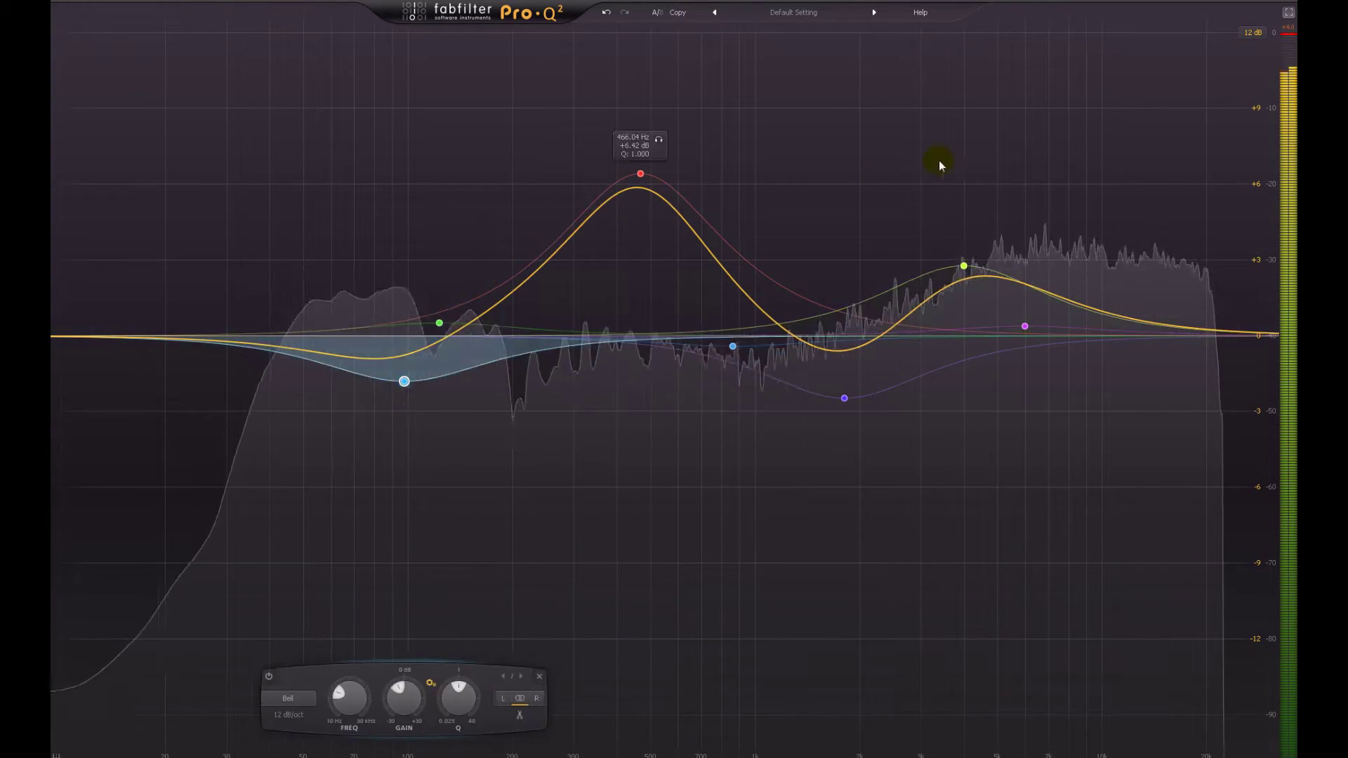
{"action": "left_click", "coordinate": [1254, 32]}
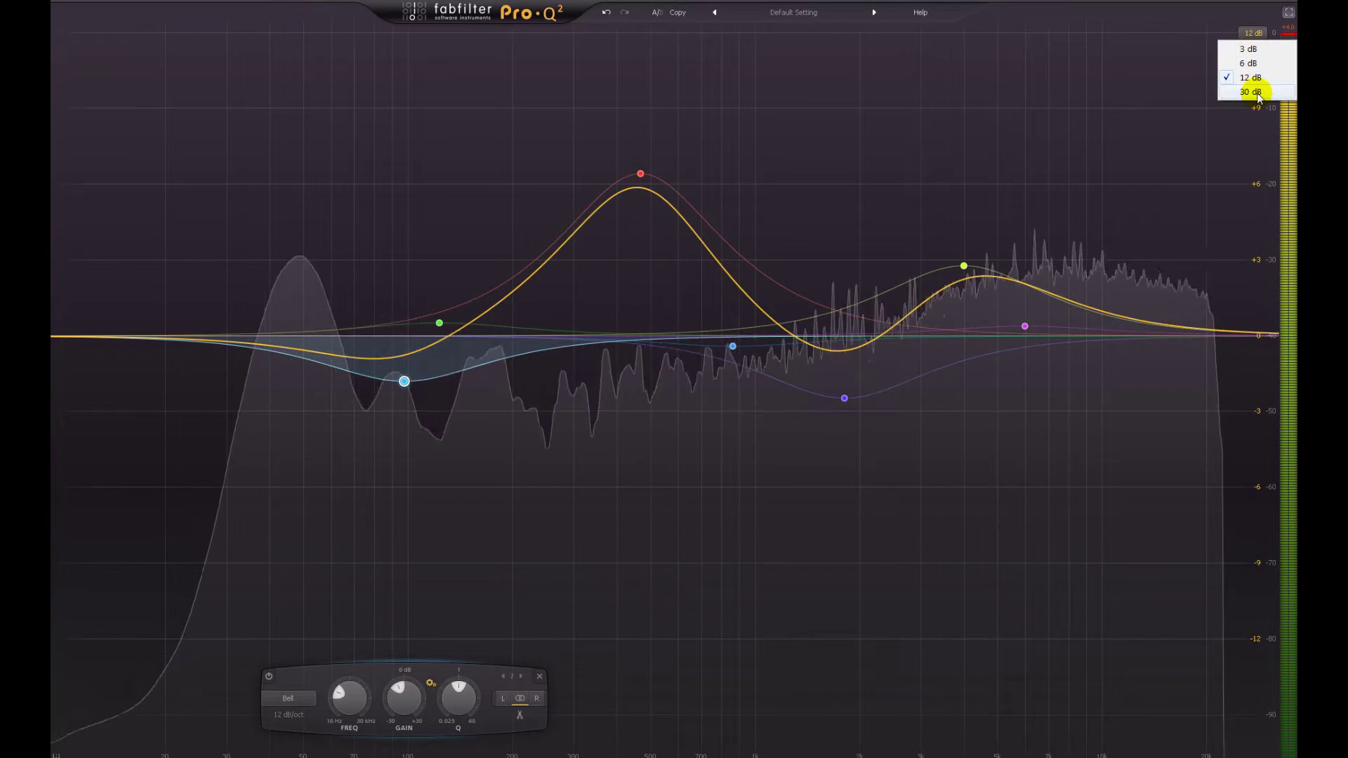
{"action": "left_click", "coordinate": [1253, 92]}
Add bands near 130 Hz, 800 Hz and 2.4 kHz, then select and delete every band.
{"action": "left_click", "coordinate": [454, 133]}
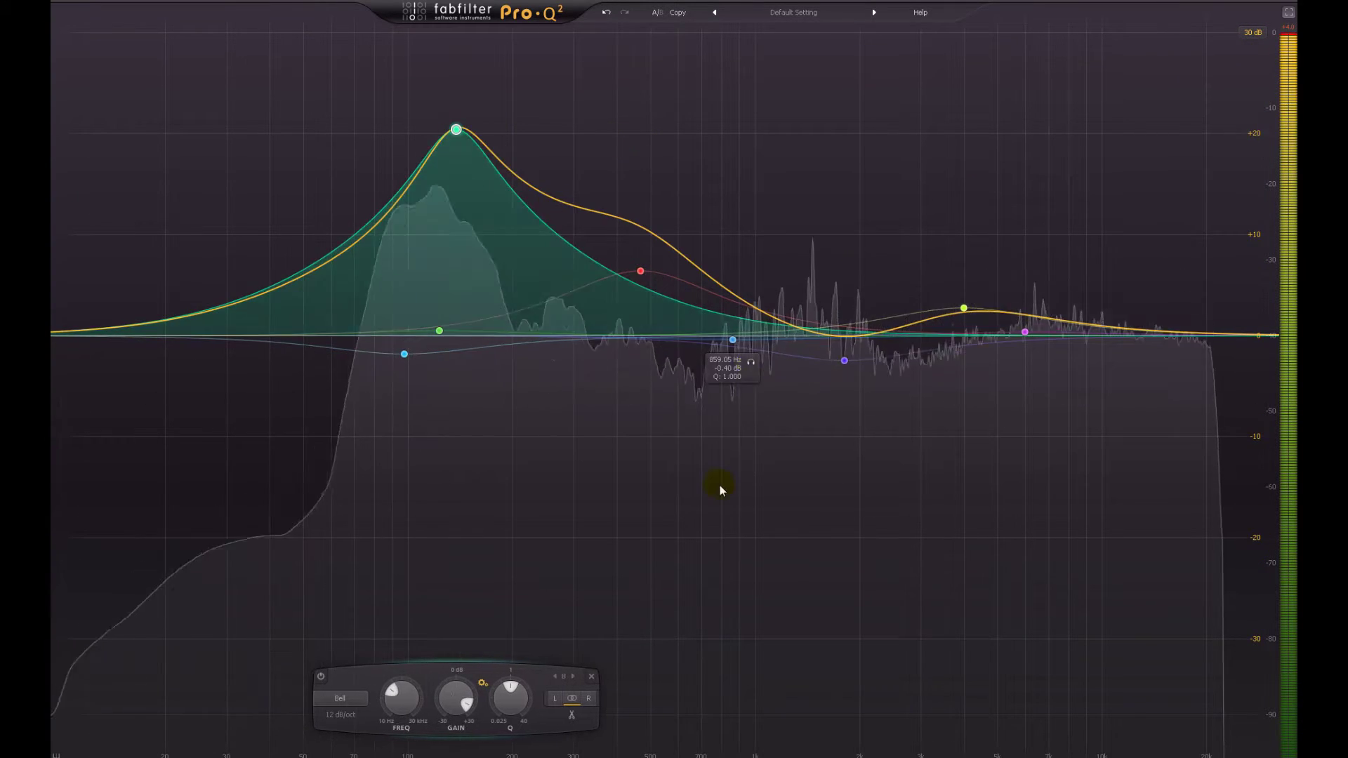
{"action": "left_click", "coordinate": [722, 483]}
{"action": "left_click", "coordinate": [886, 219]}
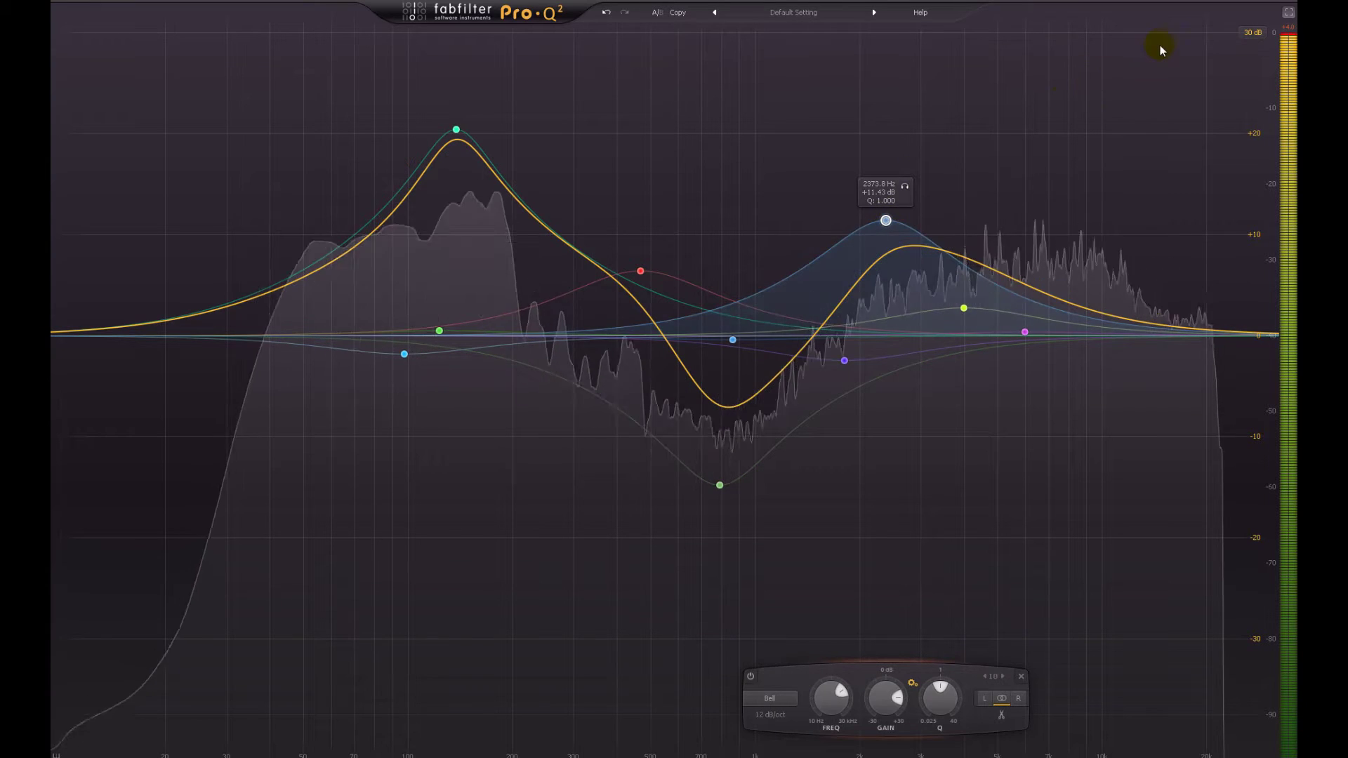
{"action": "left_click_drag", "start_coordinate": [1166, 41], "coordinate": [325, 557]}
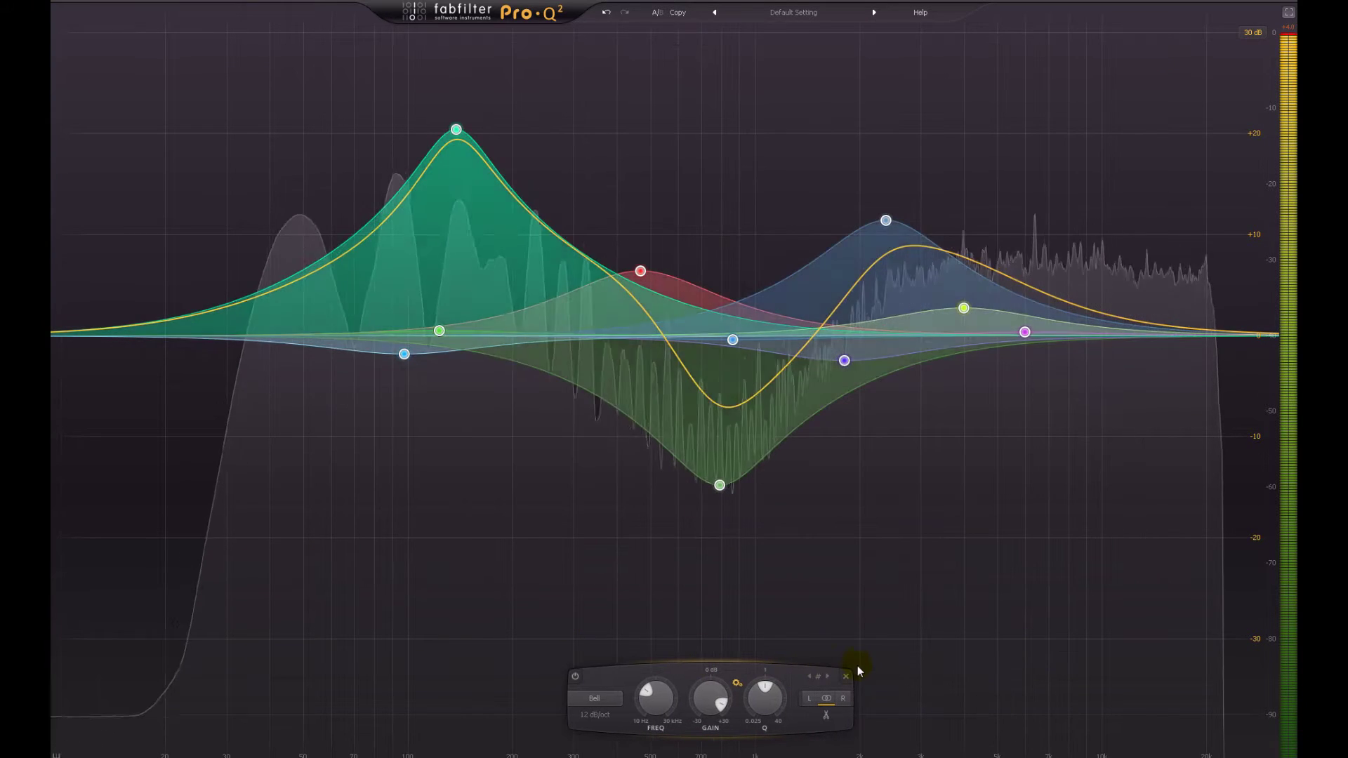
{"action": "left_click", "coordinate": [846, 677]}
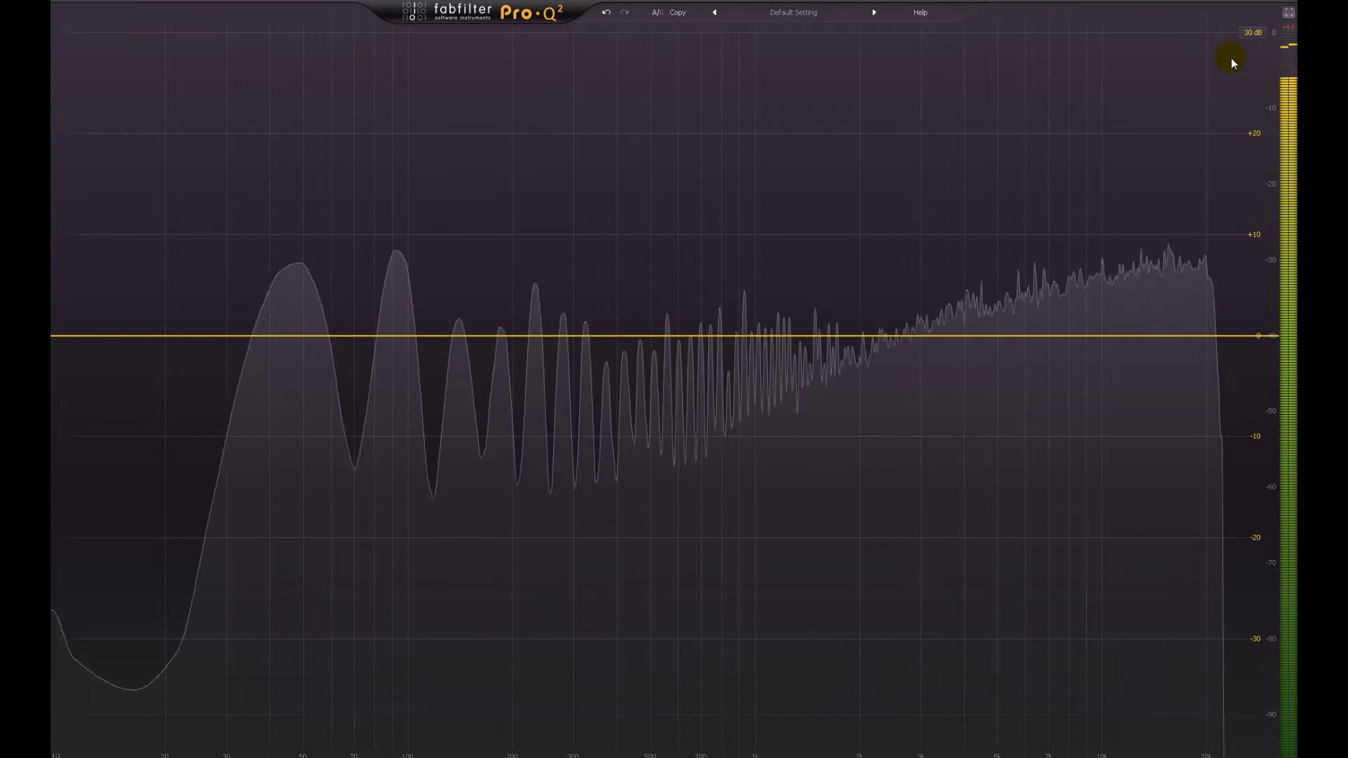
Leave full screen, resize the interface to Small then Extra Large, and reposition the window.
{"action": "left_click", "coordinate": [1289, 12]}
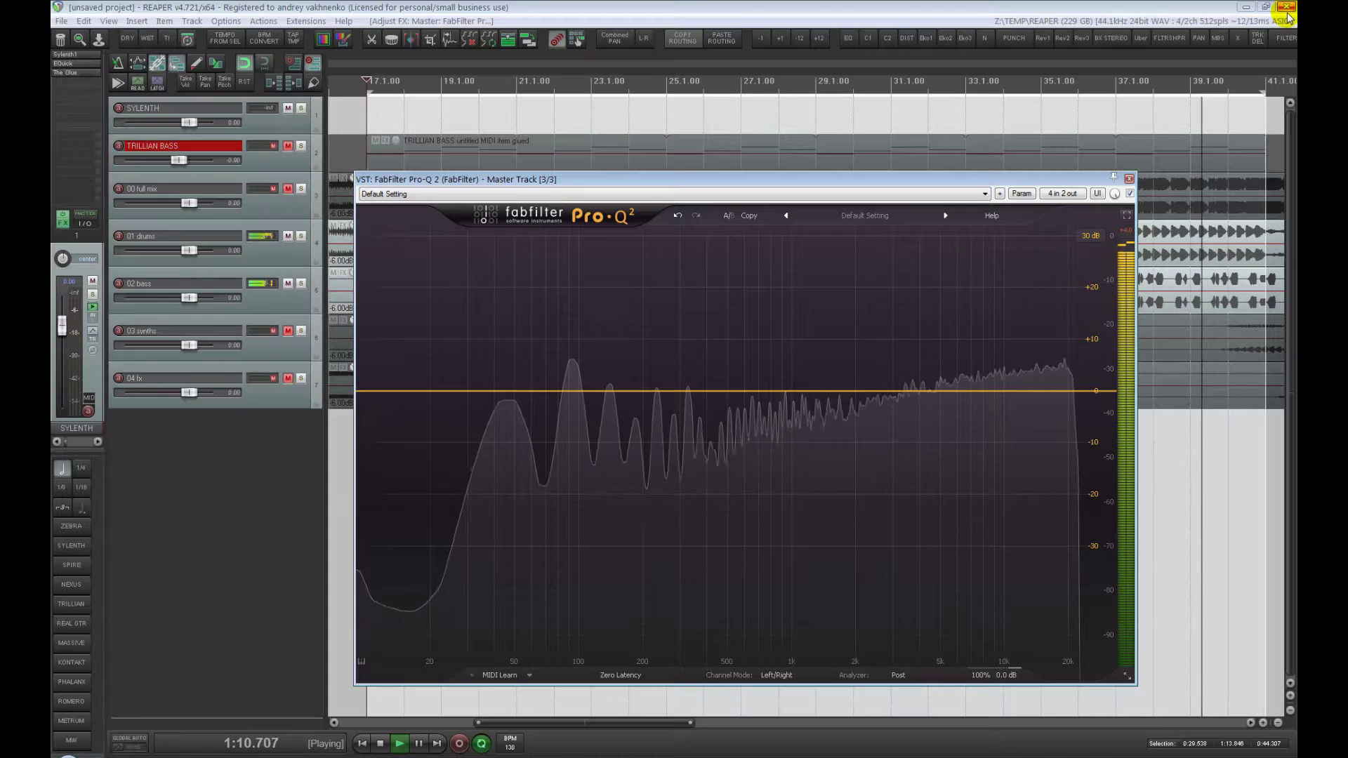
{"action": "left_click", "coordinate": [1128, 667]}
{"action": "left_click", "coordinate": [1141, 689]}
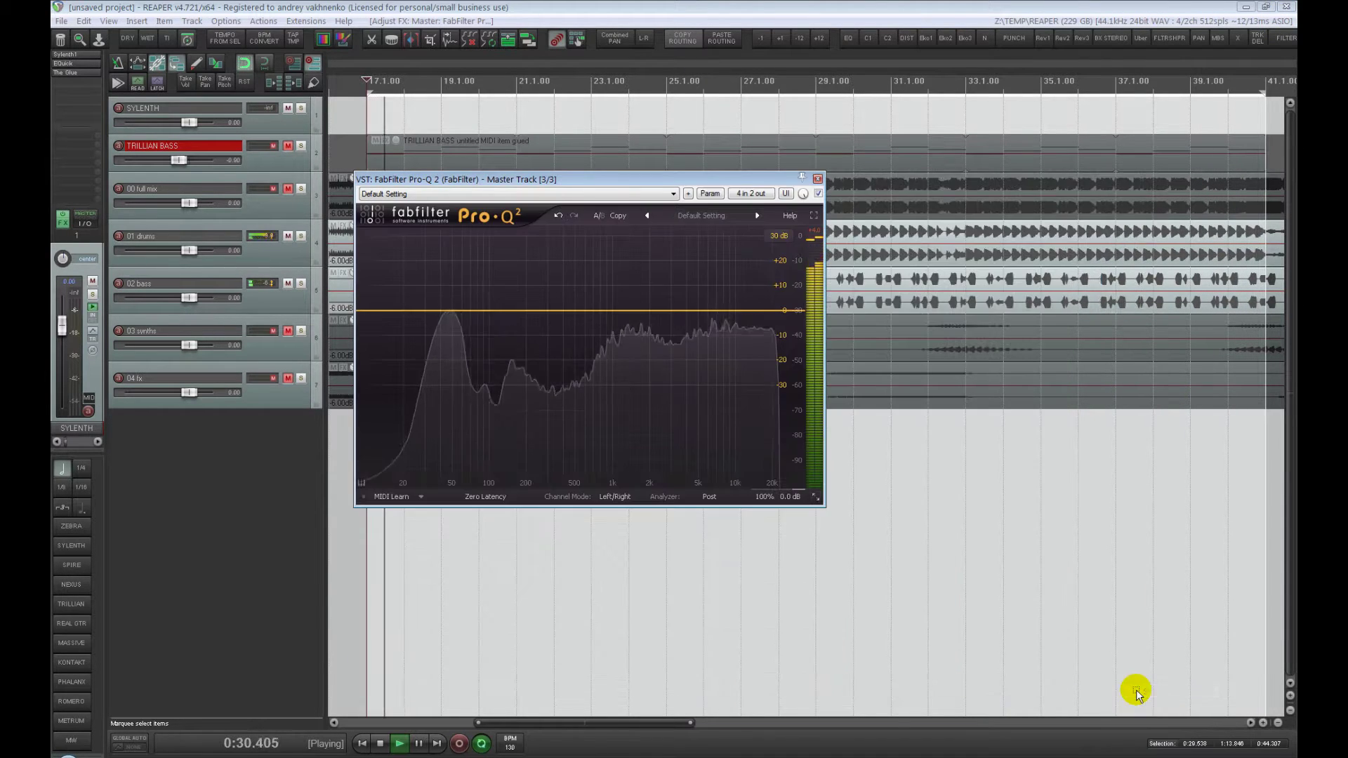
{"action": "left_click", "coordinate": [815, 497]}
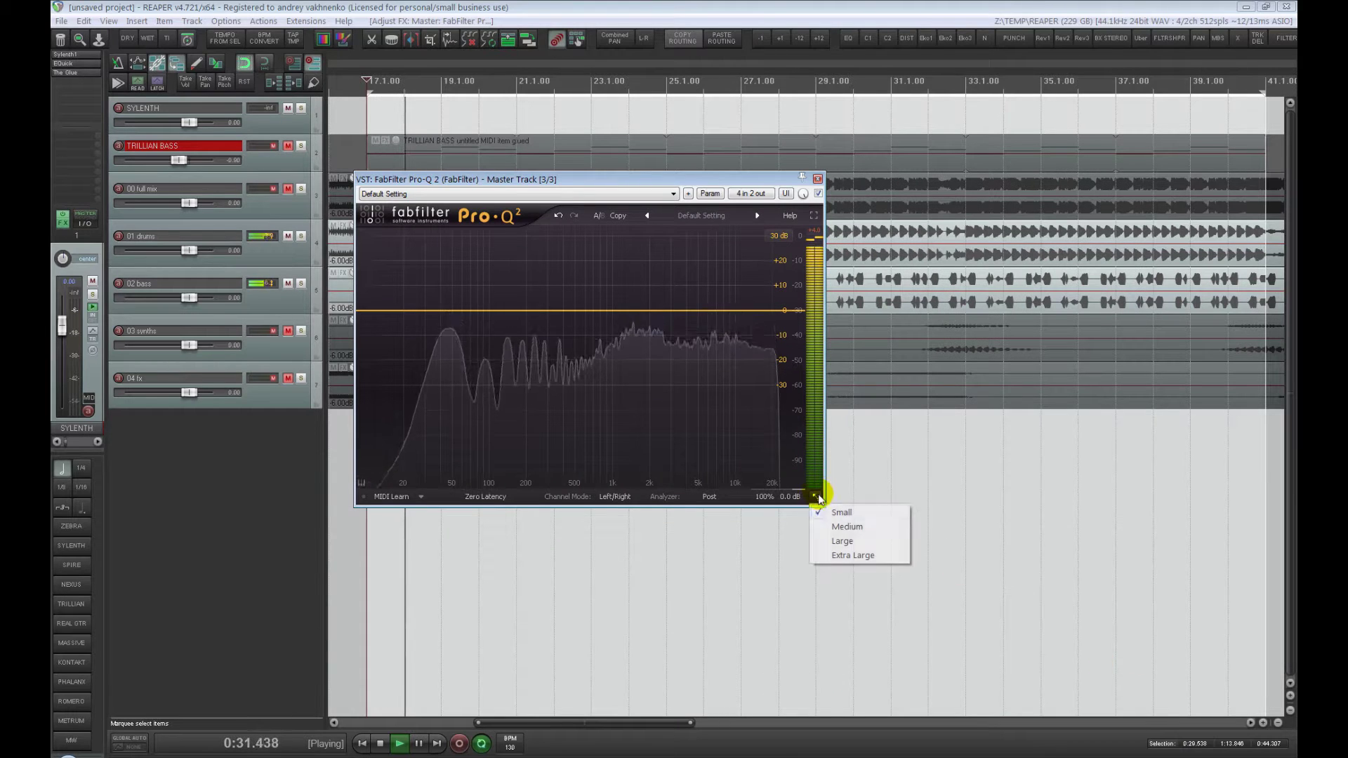
{"action": "left_click", "coordinate": [842, 556]}
{"action": "left_click_drag", "start_coordinate": [820, 185], "coordinate": [843, 167]}
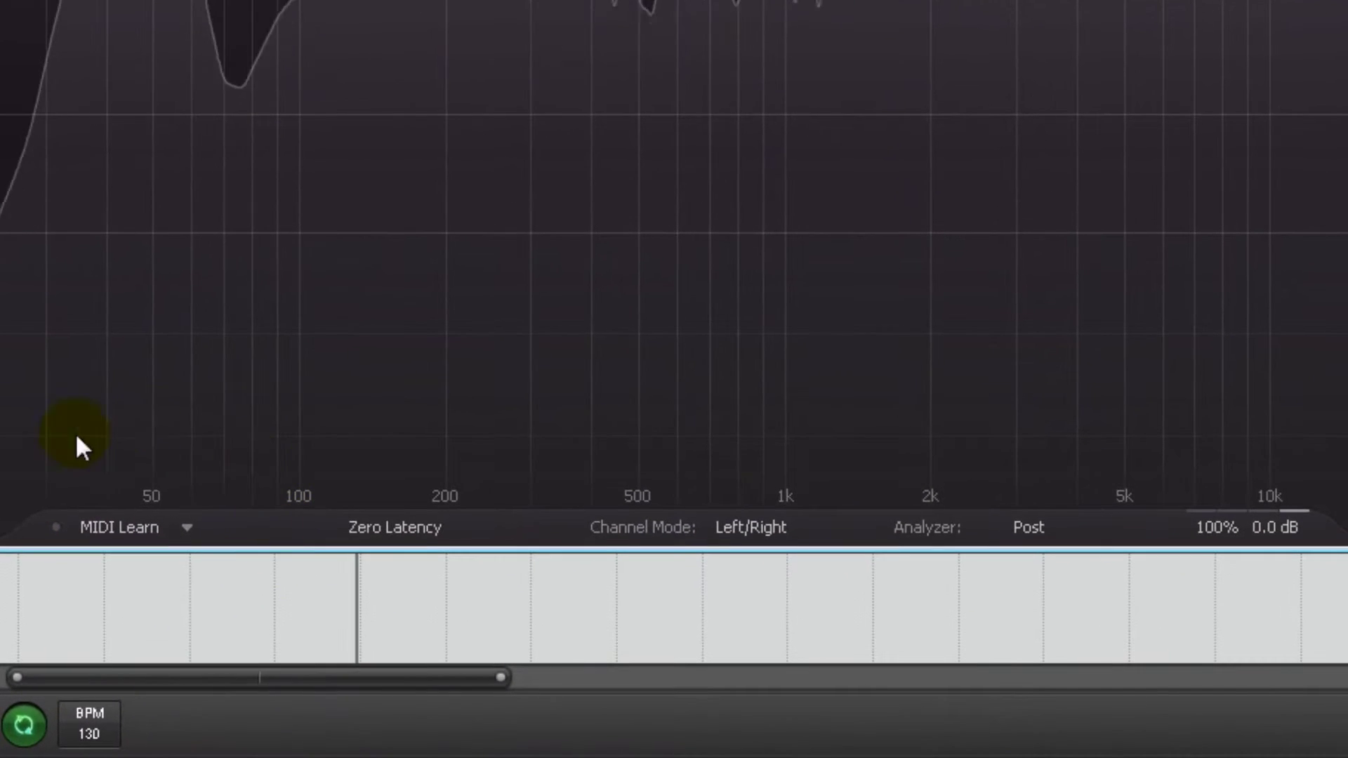
Switch processing to Natural Phase and add a +11.67 dB high shelf at 3466.7 Hz.
{"action": "left_click", "coordinate": [411, 530]}
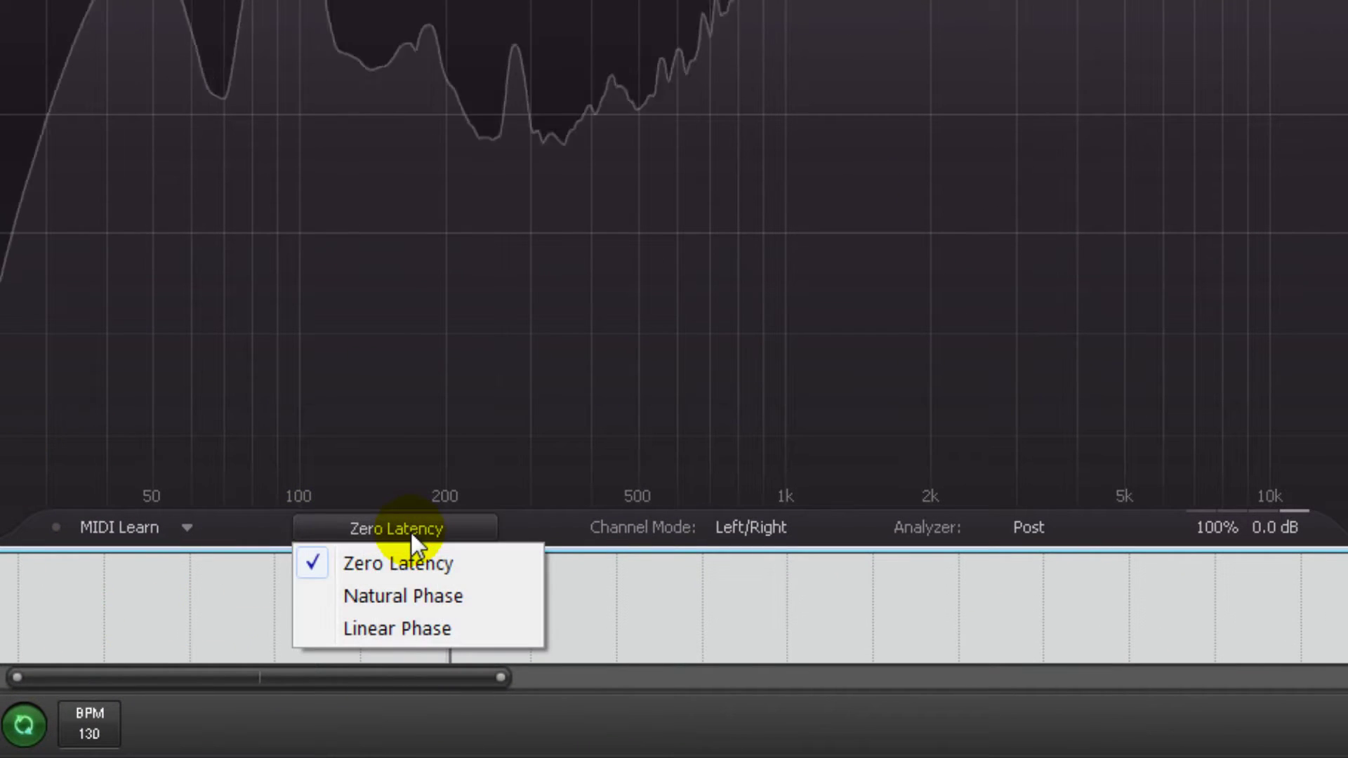
{"action": "left_click", "coordinate": [420, 629]}
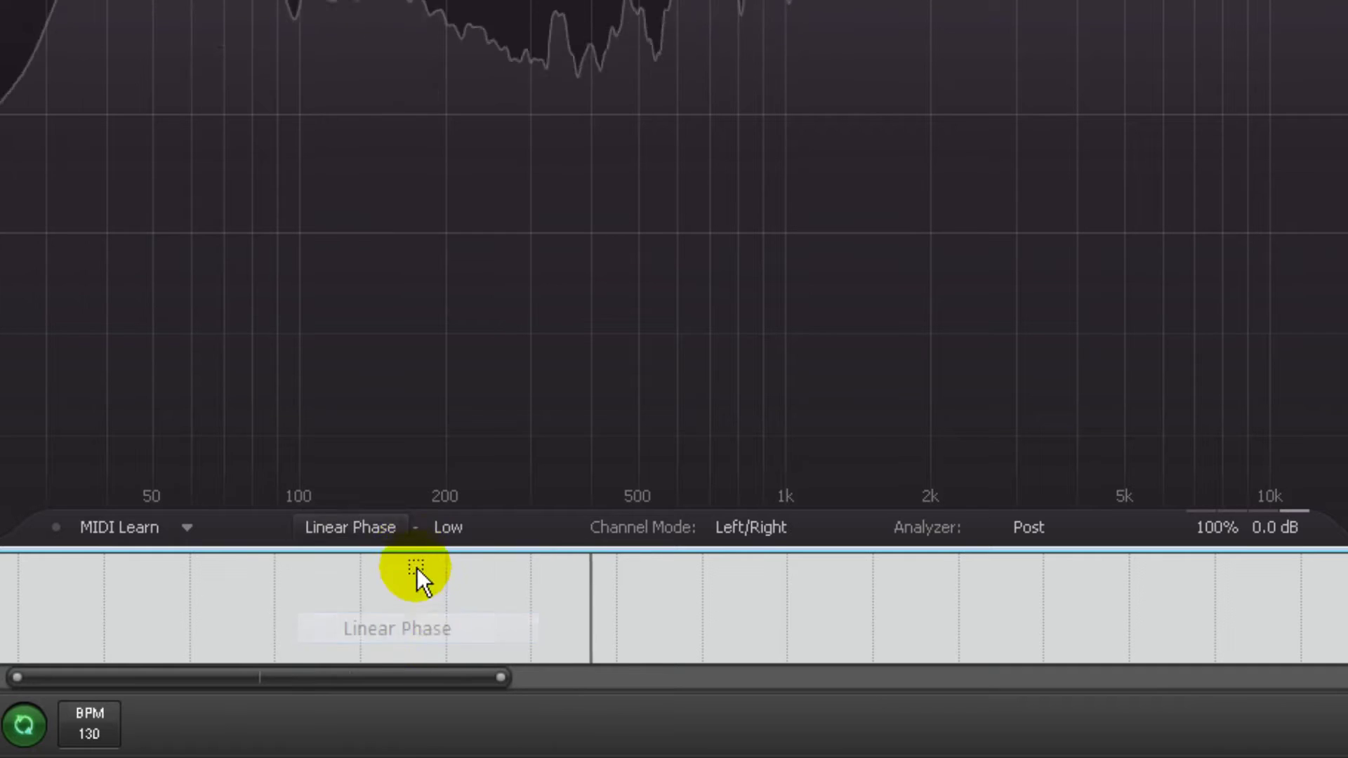
{"action": "left_click", "coordinate": [381, 532]}
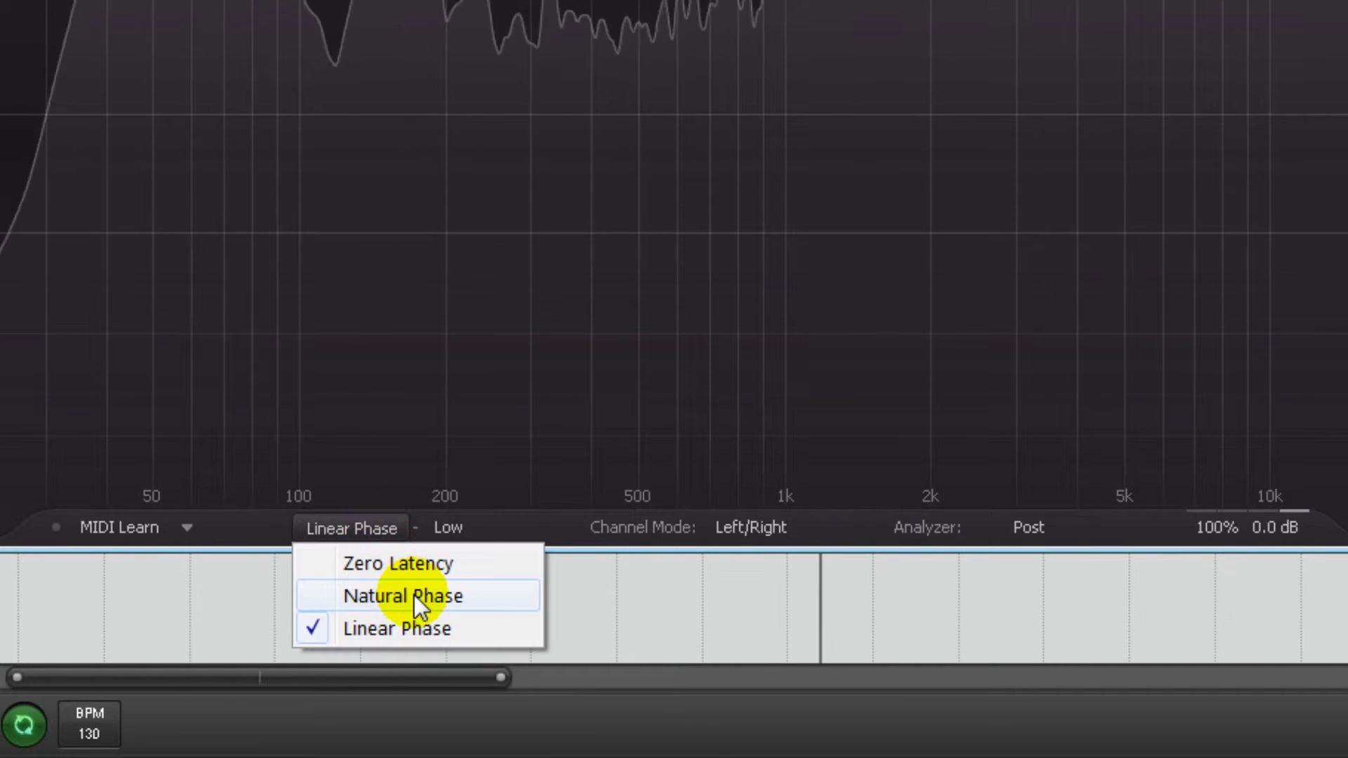
{"action": "left_click", "coordinate": [415, 594]}
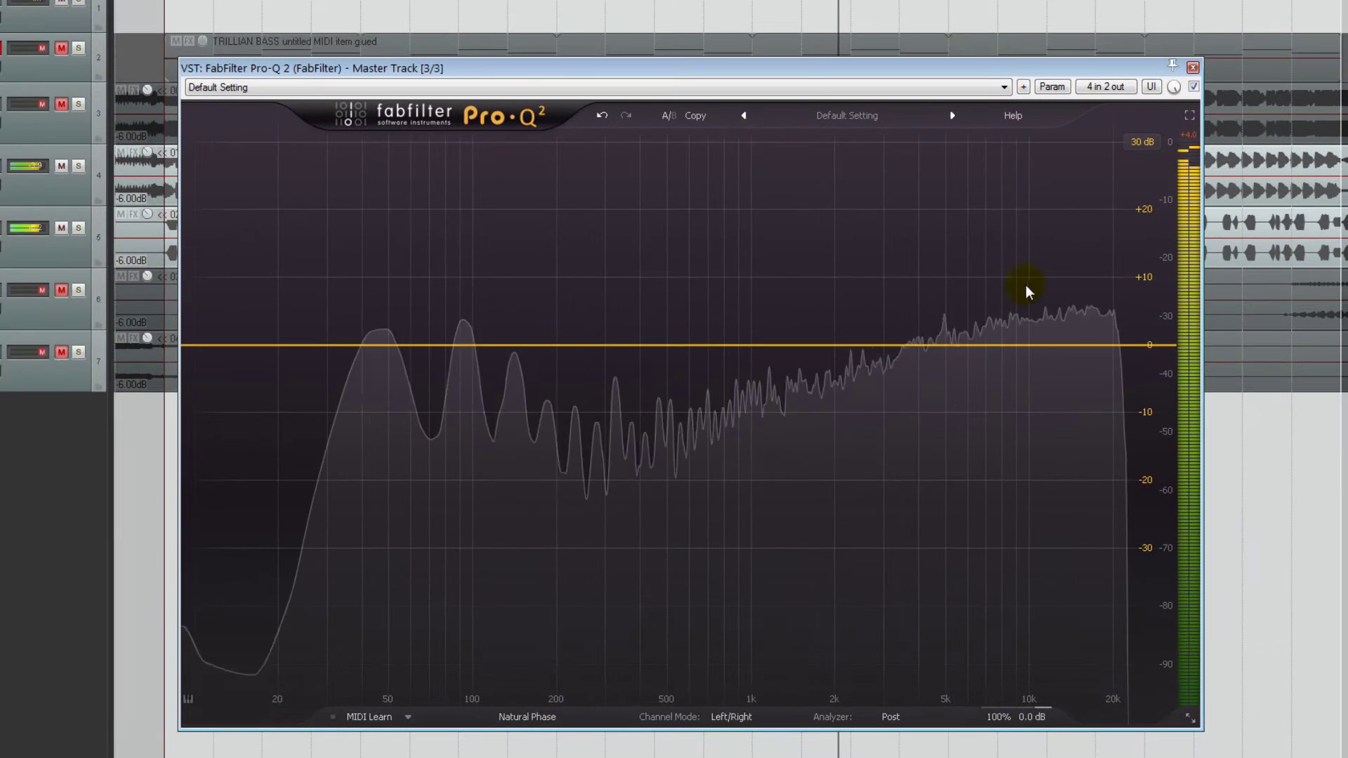
{"action": "left_click_drag", "start_coordinate": [1026, 292], "coordinate": [900, 301]}
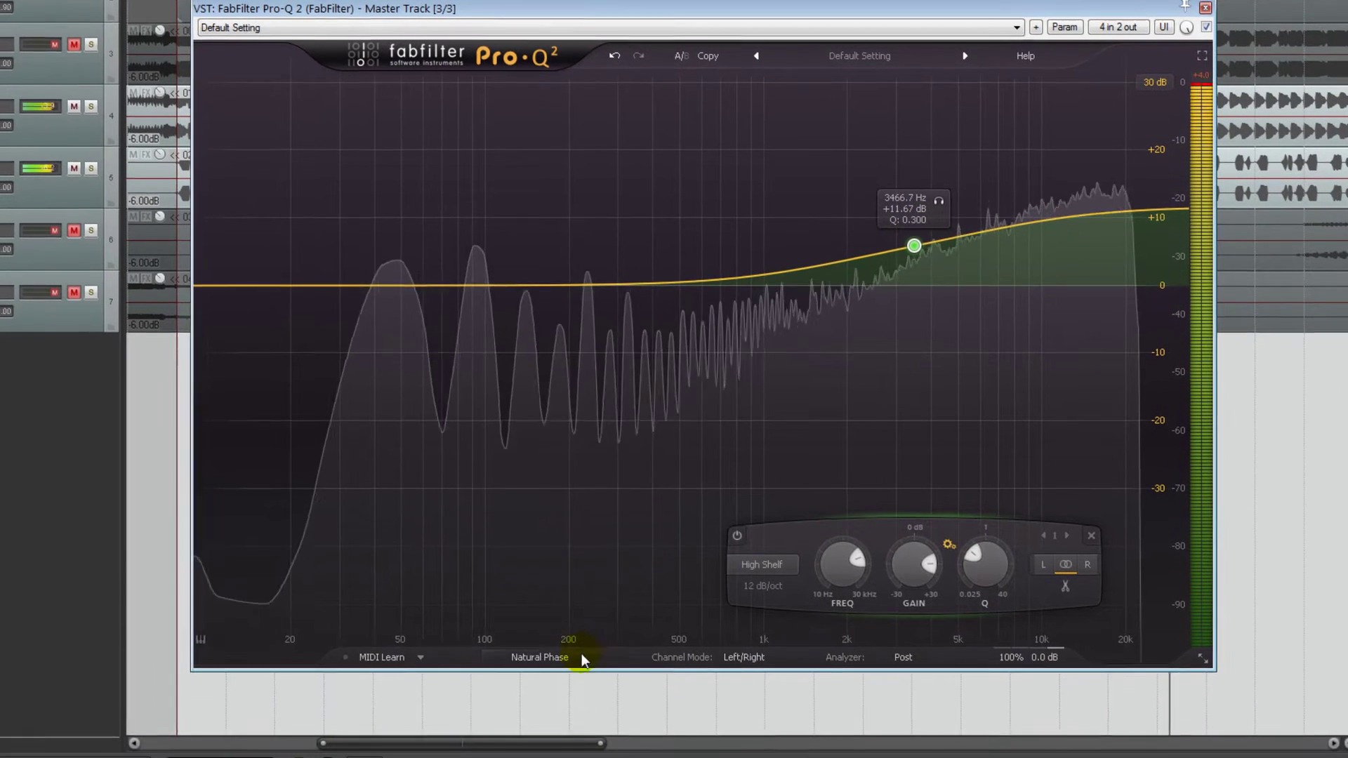
Set Linear Phase processing, try Maximum quality, then set quality back to Low.
{"action": "left_click", "coordinate": [561, 659]}
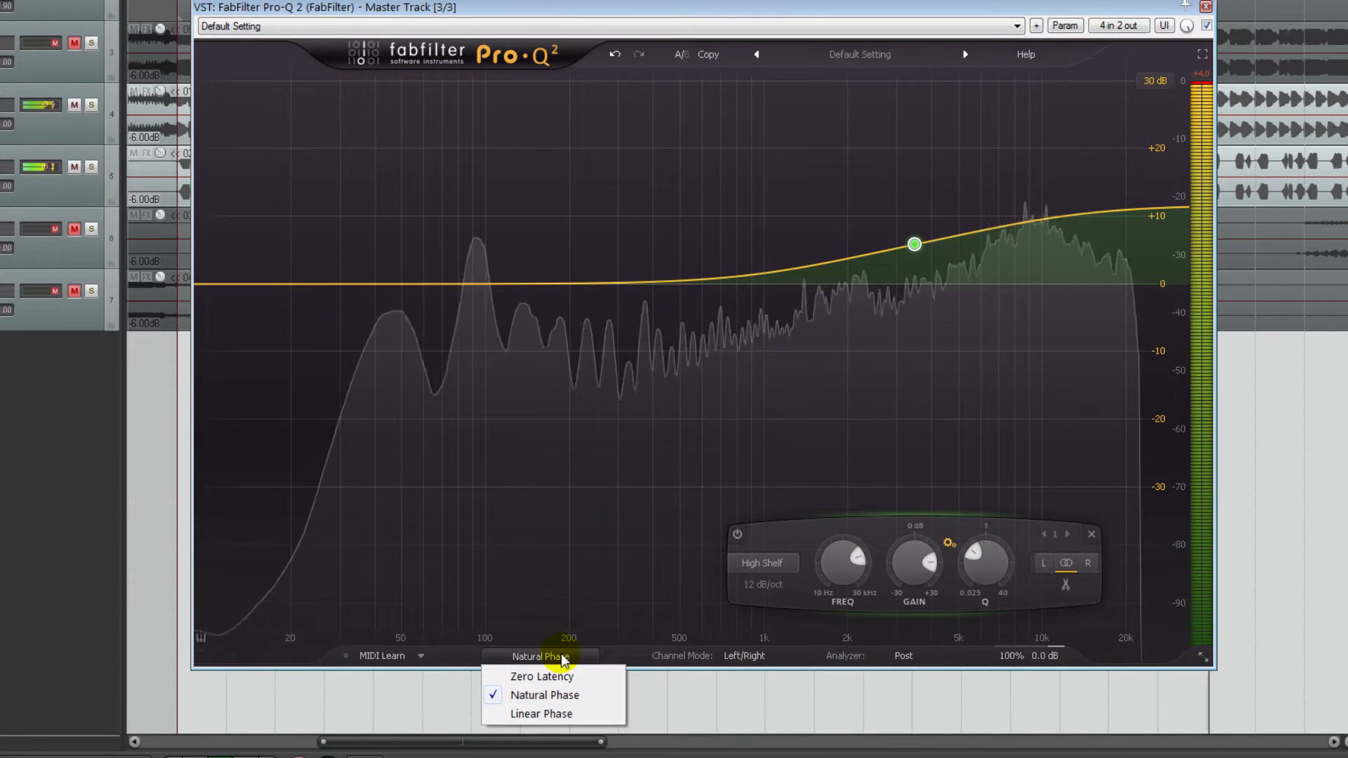
{"action": "left_click", "coordinate": [556, 714]}
{"action": "left_click", "coordinate": [571, 656]}
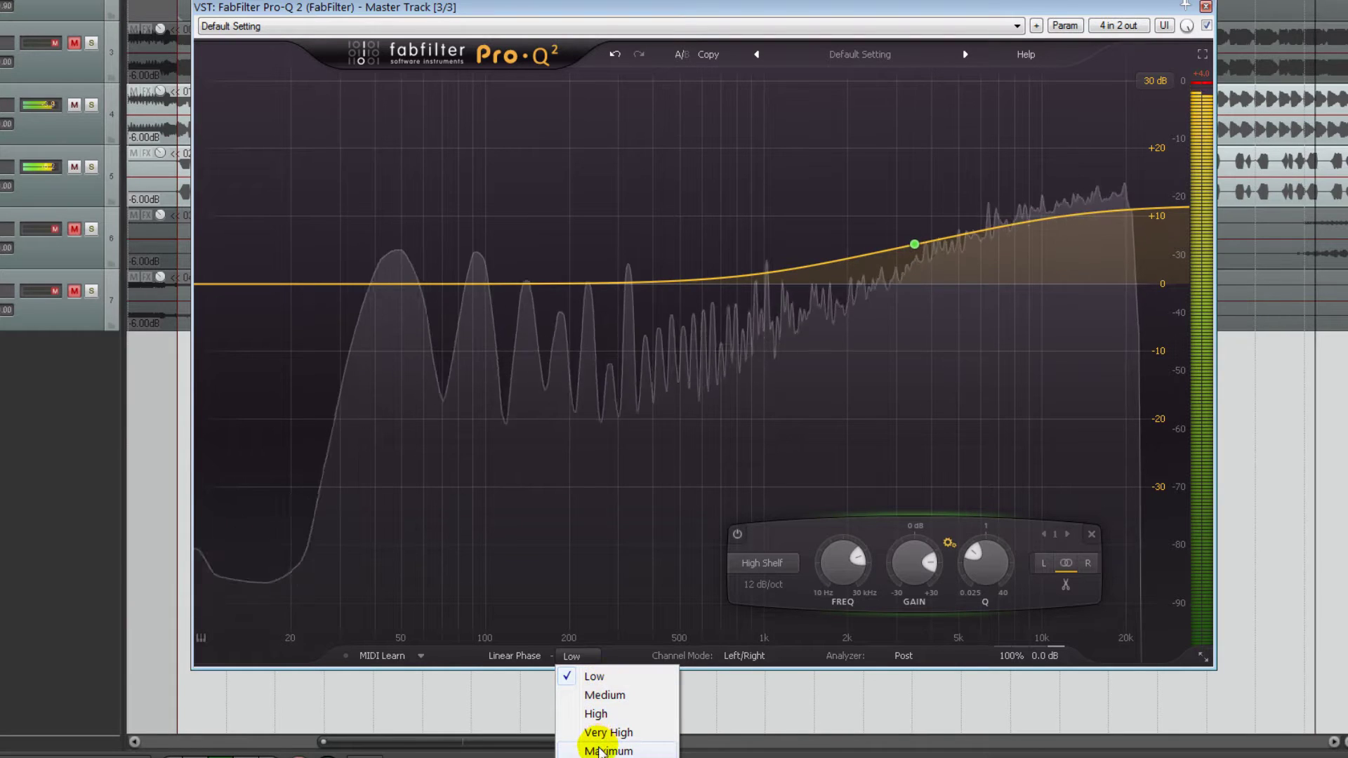
{"action": "left_click", "coordinate": [599, 751]}
{"action": "left_click", "coordinate": [580, 657]}
{"action": "left_click", "coordinate": [583, 676]}
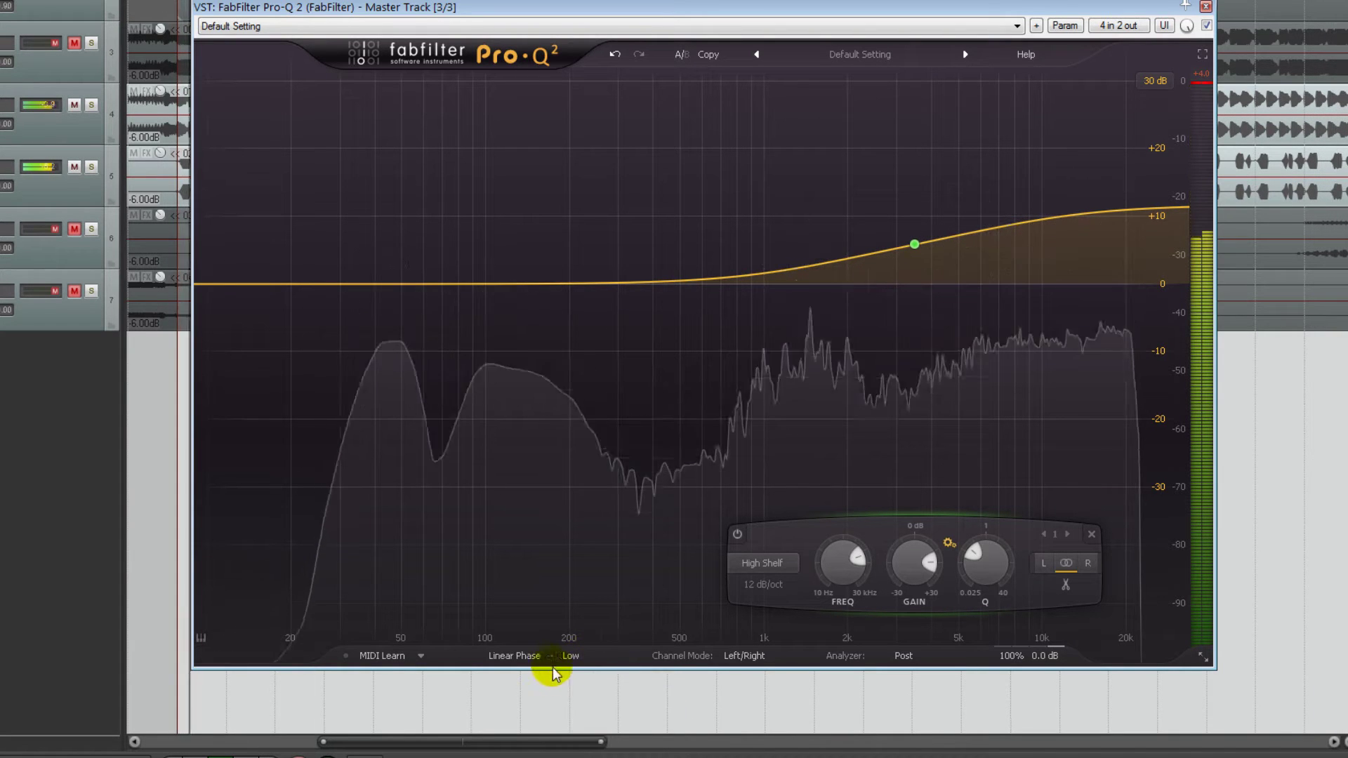
{"action": "left_click", "coordinate": [523, 657]}
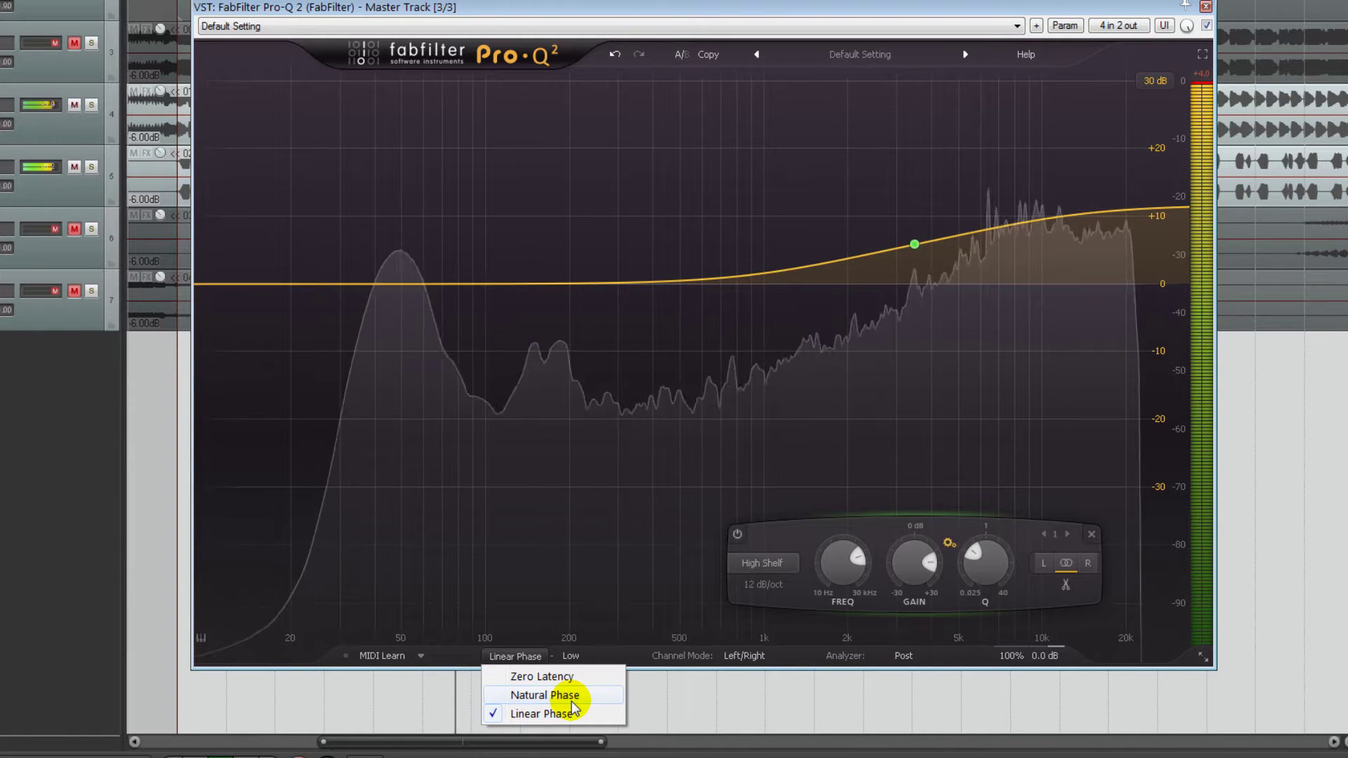
Keep Linear Phase and switch the channel mode to Mid/Side.
{"action": "left_click", "coordinate": [693, 598]}
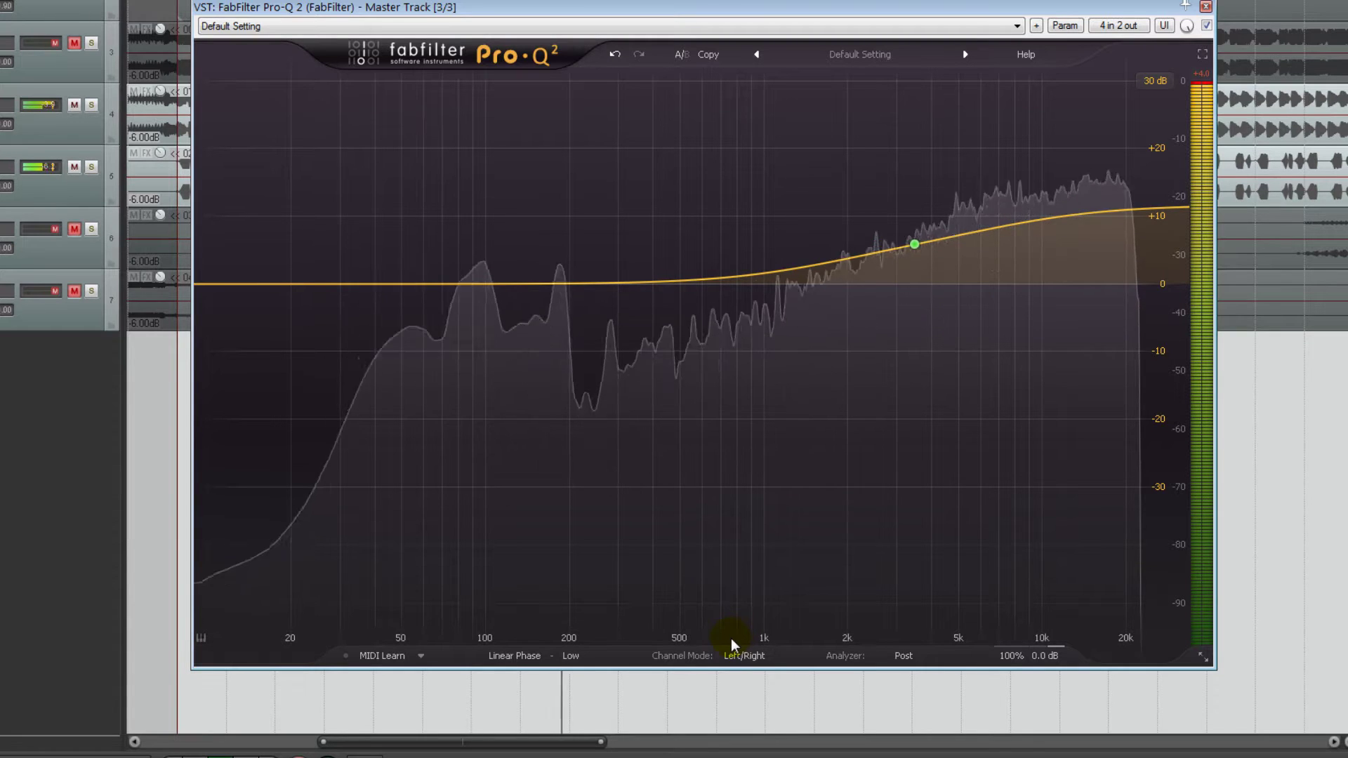
{"action": "left_click", "coordinate": [746, 657]}
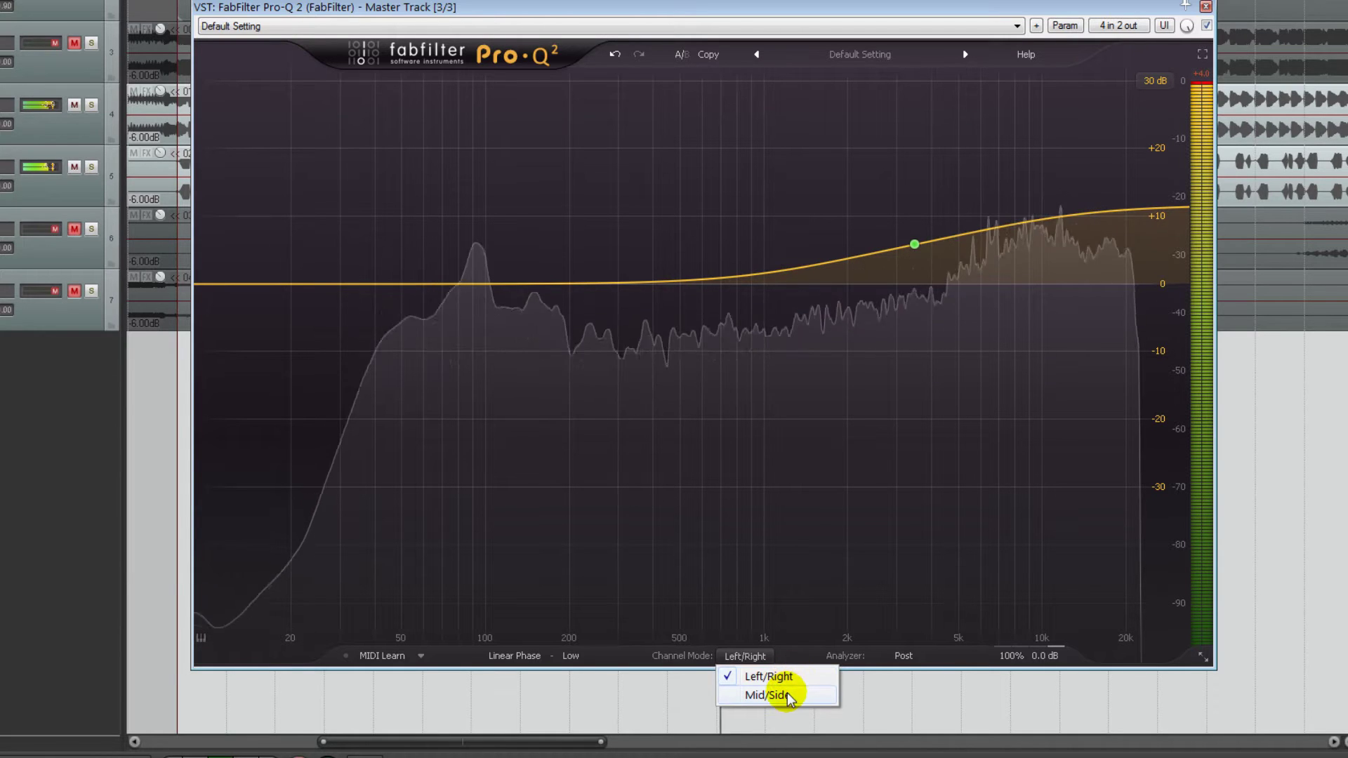
{"action": "left_click", "coordinate": [768, 695]}
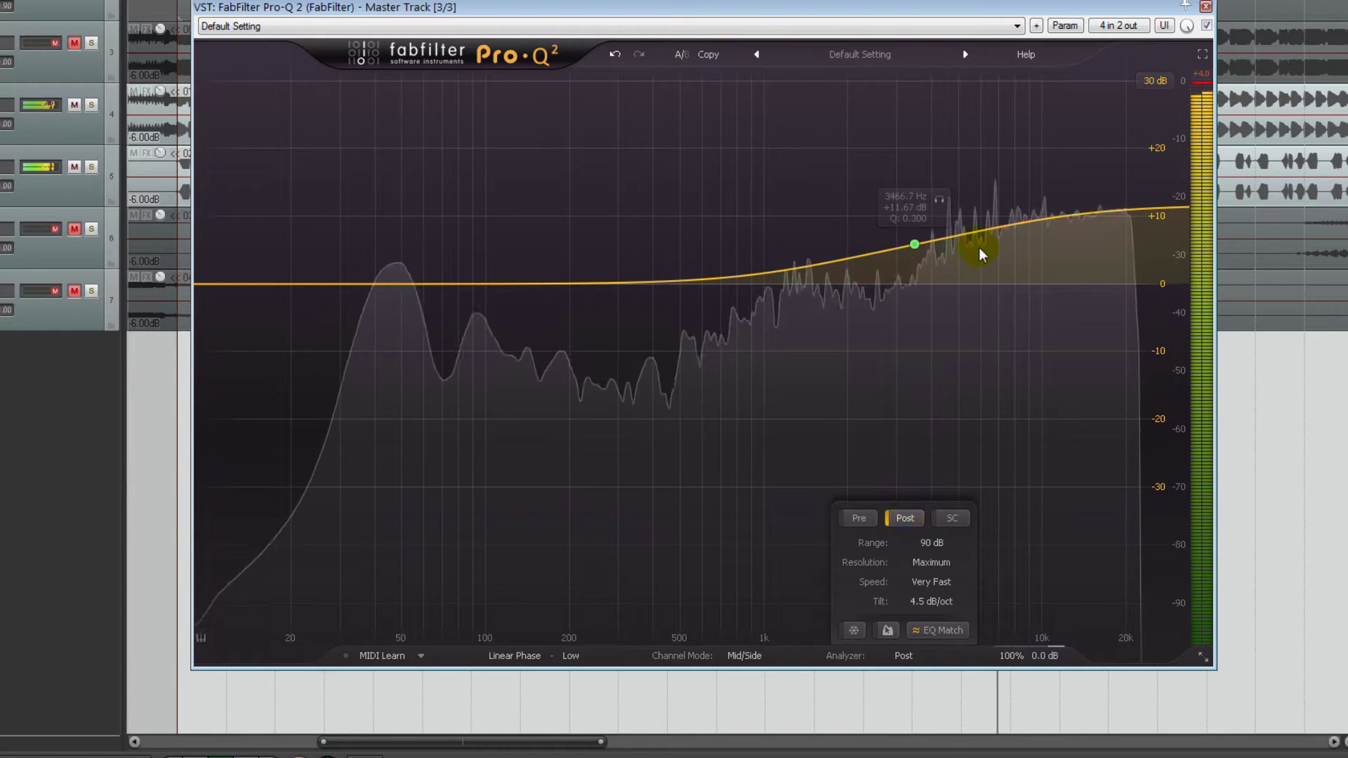
Delete the high shelf, enable the Pre analyzer spectrum, and add a low cut at 1692.5 Hz.
{"action": "left_click", "coordinate": [915, 245]}
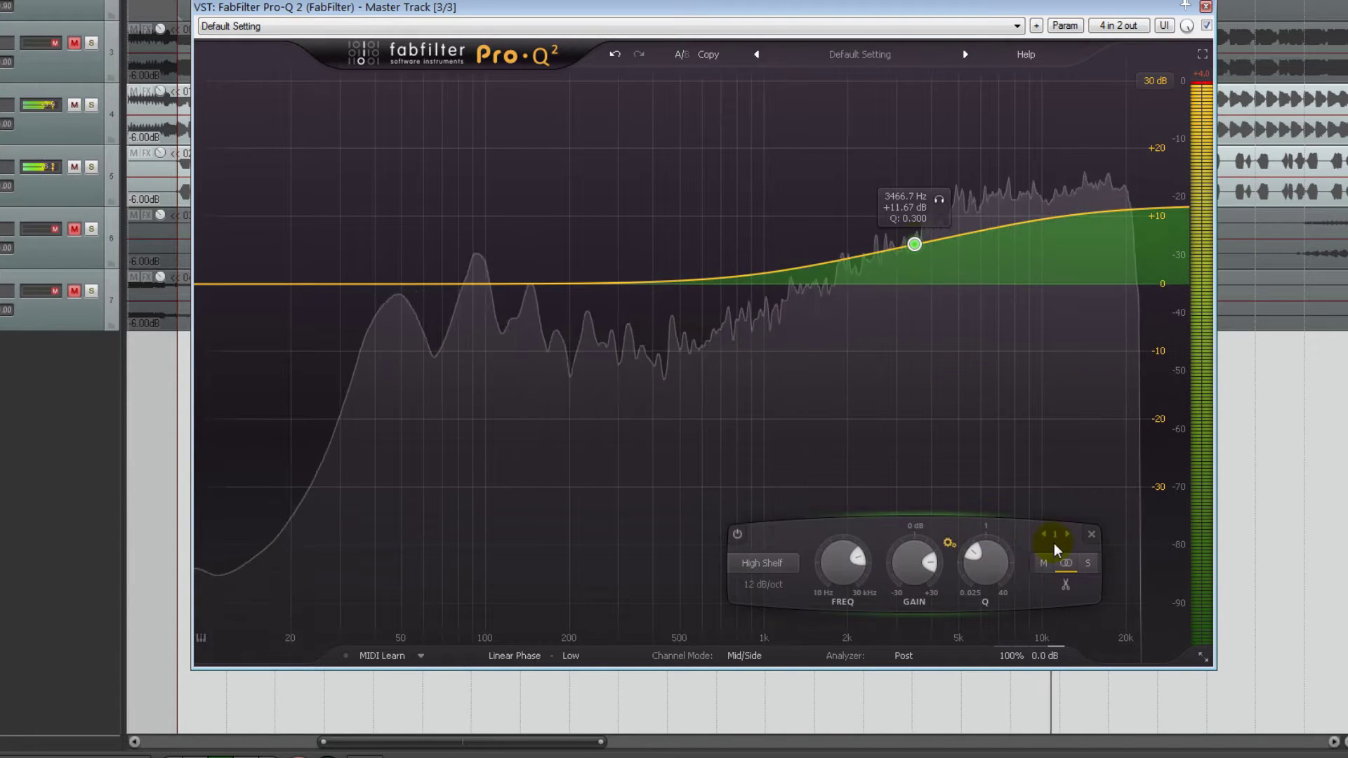
{"action": "left_click", "coordinate": [1090, 537]}
{"action": "left_click", "coordinate": [904, 658]}
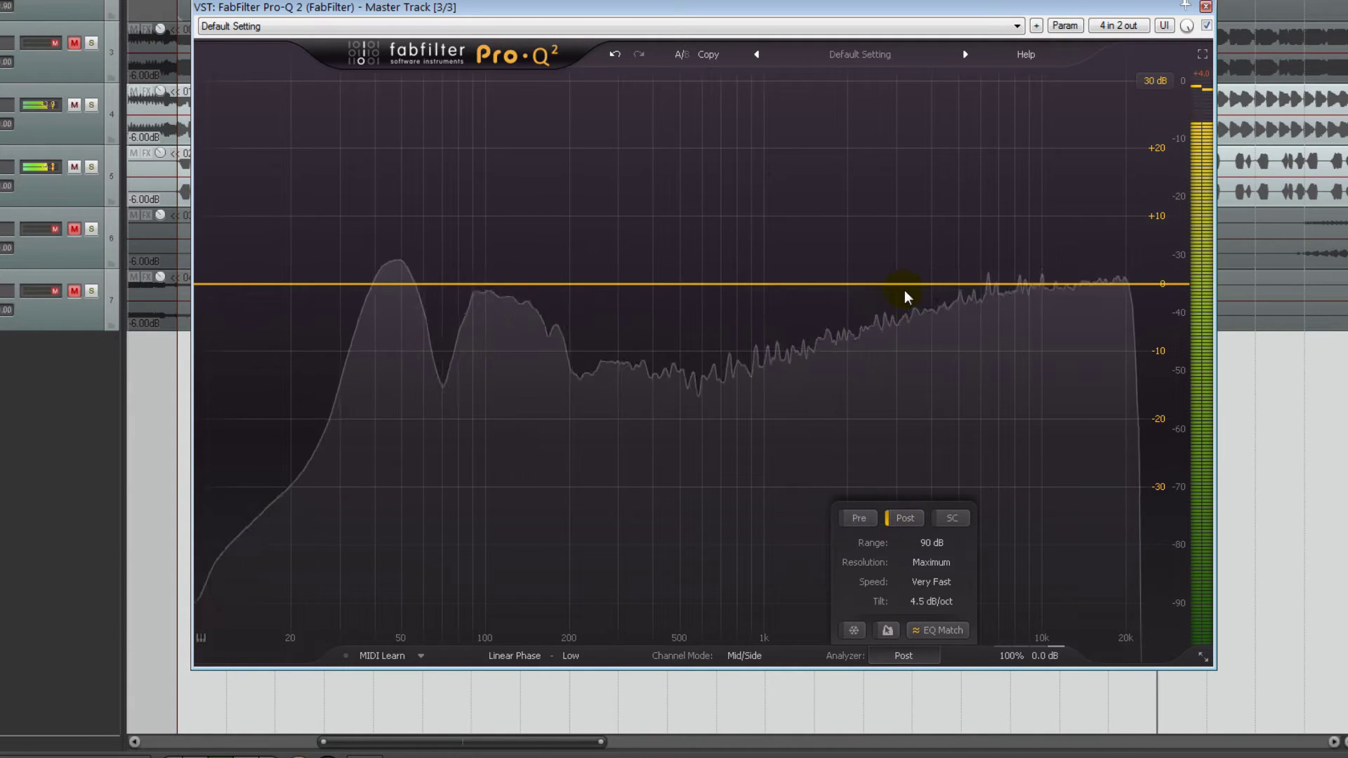
{"action": "left_click", "coordinate": [860, 520]}
{"action": "left_click_drag", "start_coordinate": [245, 286], "coordinate": [829, 332]}
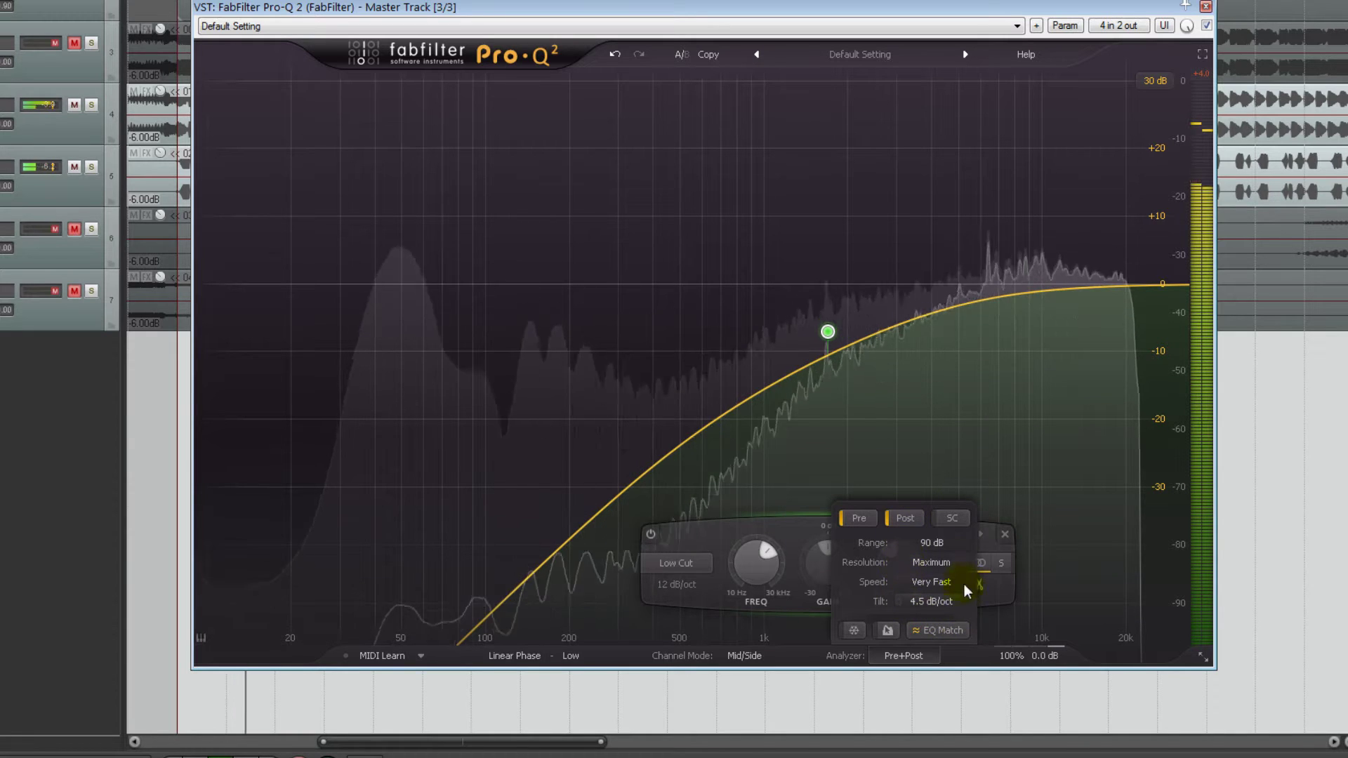
Keep analyzer tilt at 4.5 dB/oct and try speeds Very Slow, Medium, then Very Fast.
{"action": "left_click", "coordinate": [933, 604]}
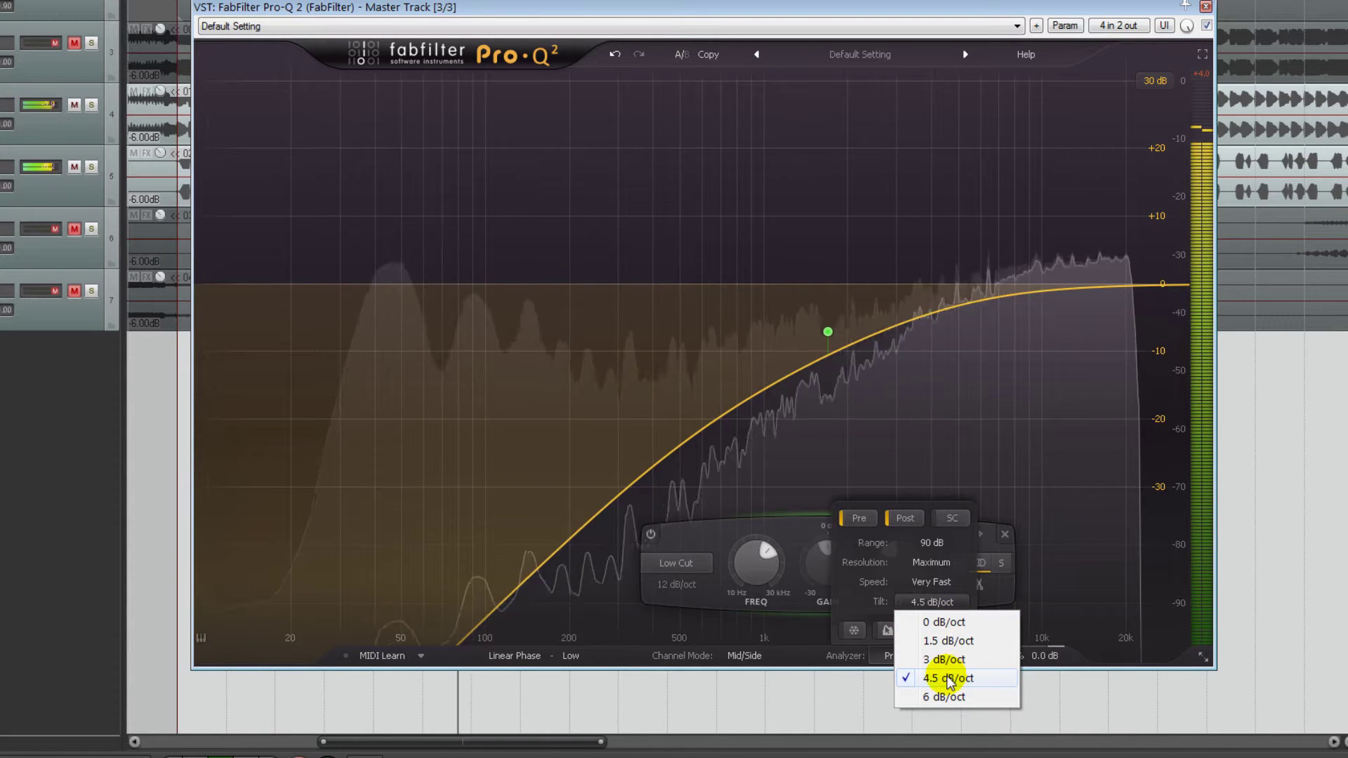
{"action": "left_click", "coordinate": [963, 679]}
{"action": "left_click", "coordinate": [929, 582]}
{"action": "left_click", "coordinate": [937, 603]}
{"action": "left_click", "coordinate": [934, 583]}
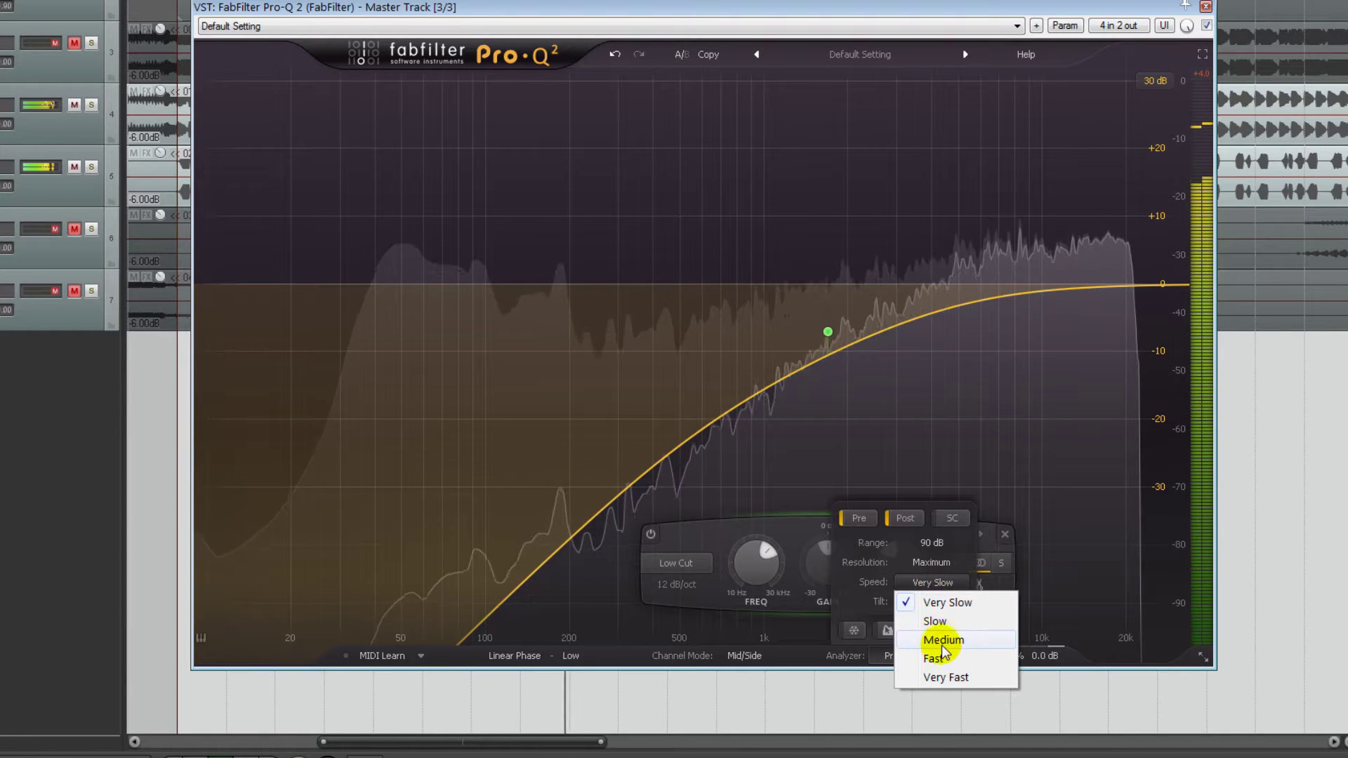
{"action": "left_click", "coordinate": [942, 643]}
{"action": "left_click", "coordinate": [937, 581]}
{"action": "left_click", "coordinate": [948, 678]}
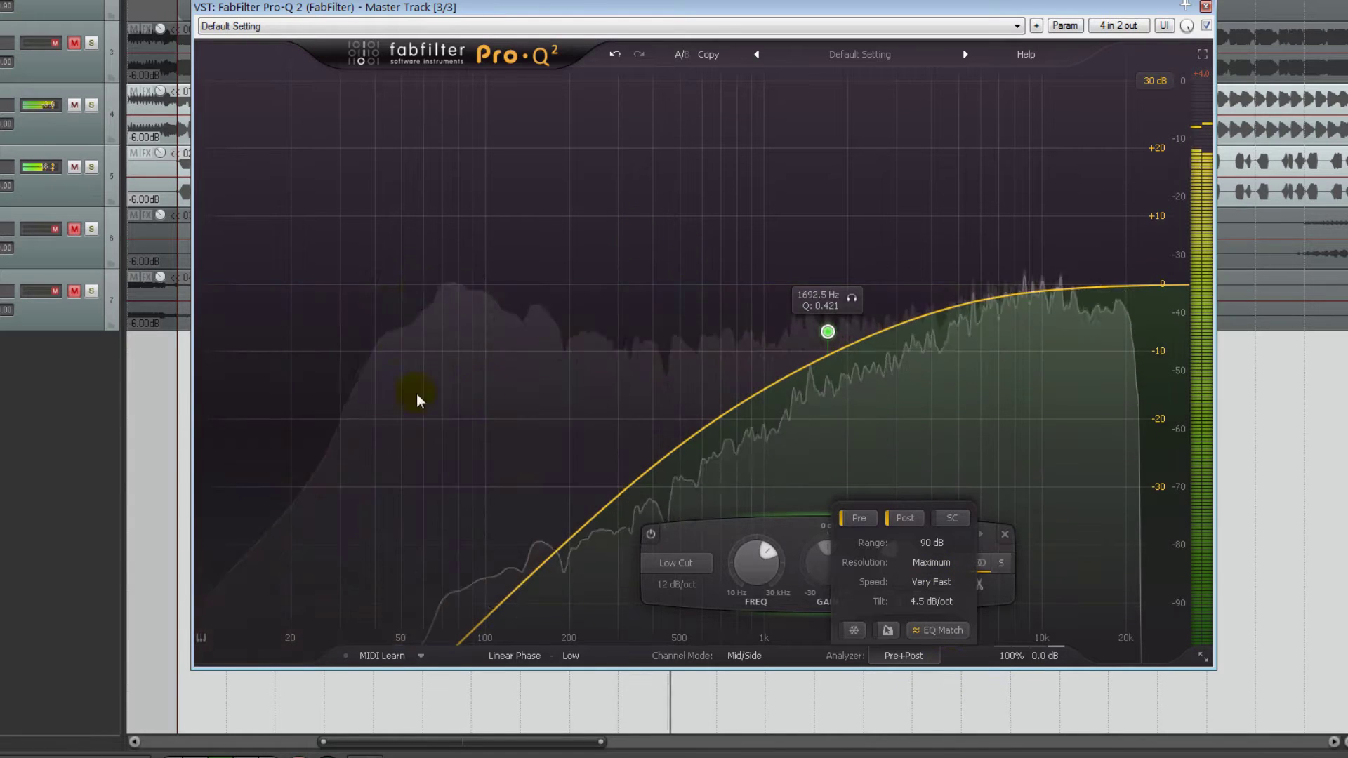
Set analyzer resolution Low then Maximum, range 60, 120, then back to 90 dB, and close settings.
{"action": "left_click", "coordinate": [915, 570]}
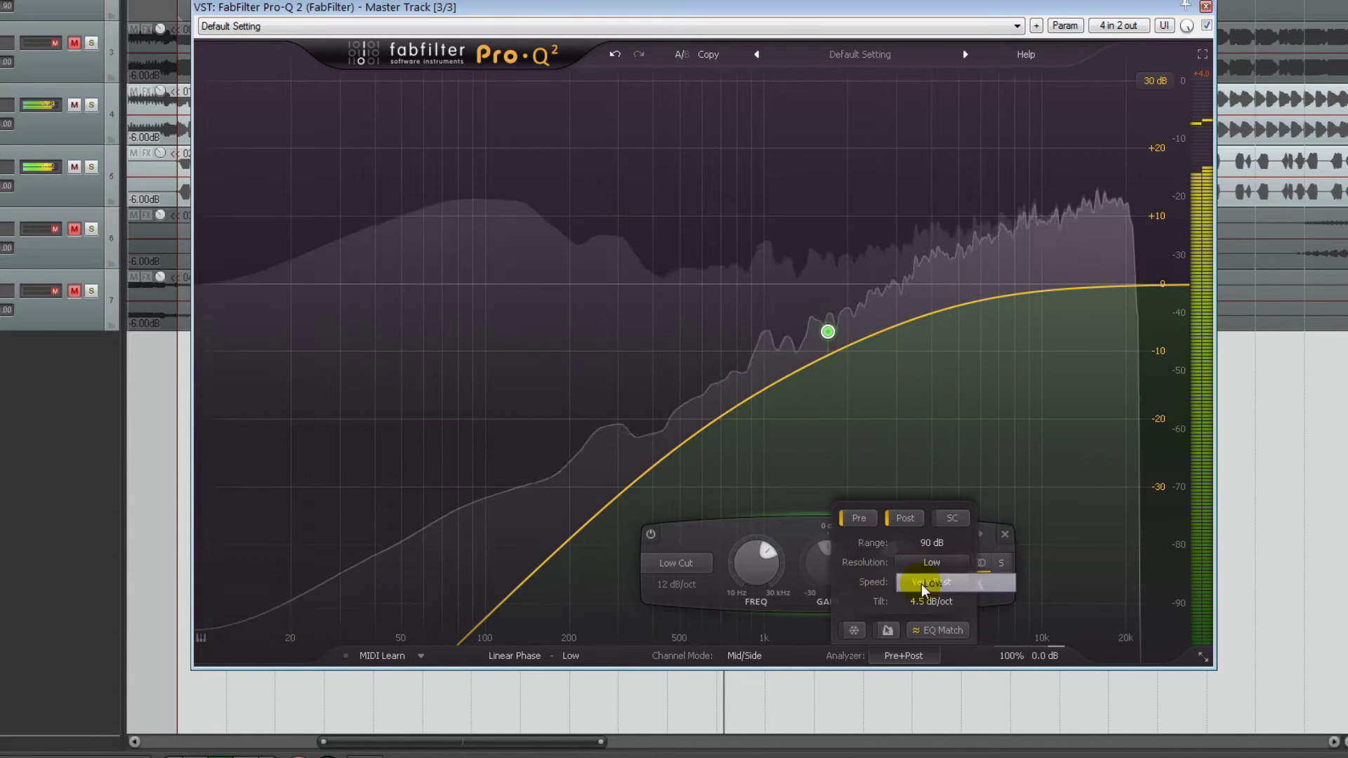
{"action": "left_click", "coordinate": [922, 582]}
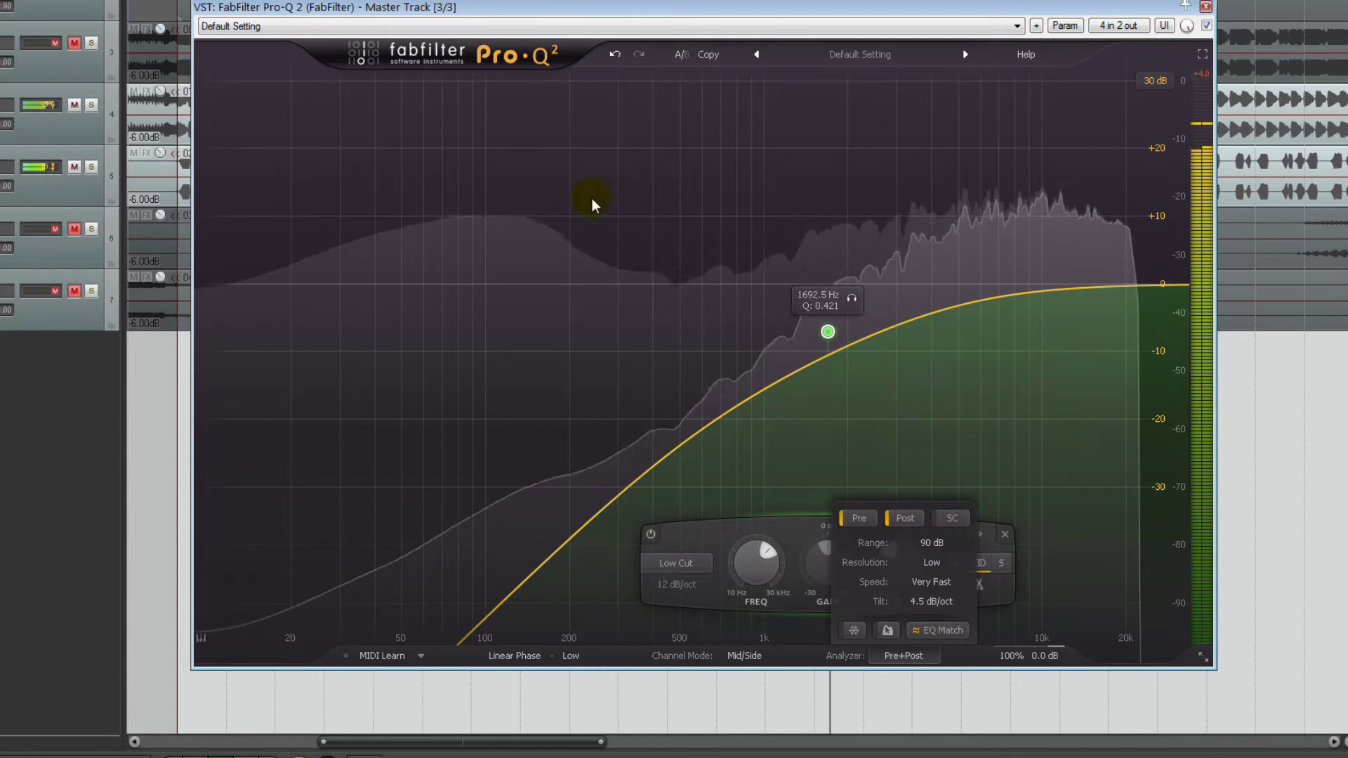
{"action": "left_click", "coordinate": [941, 562]}
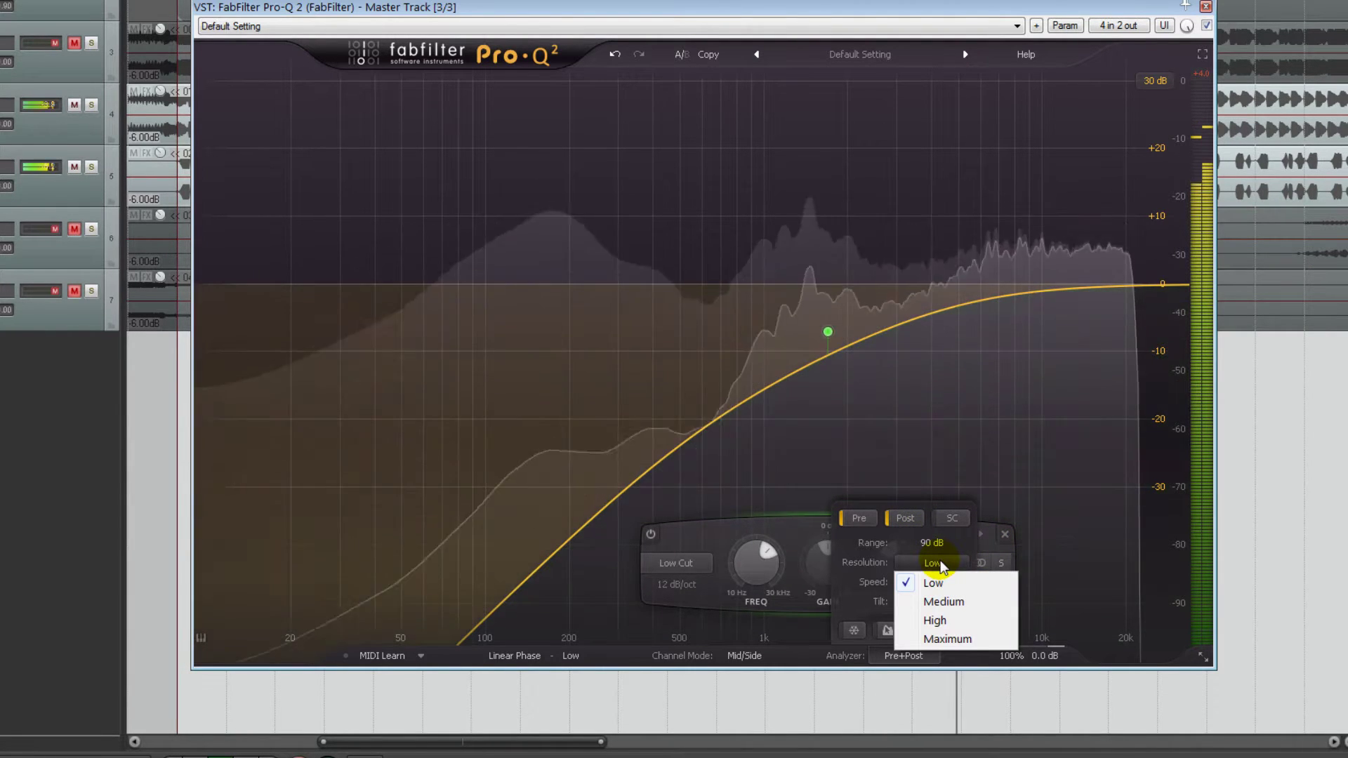
{"action": "left_click", "coordinate": [945, 639]}
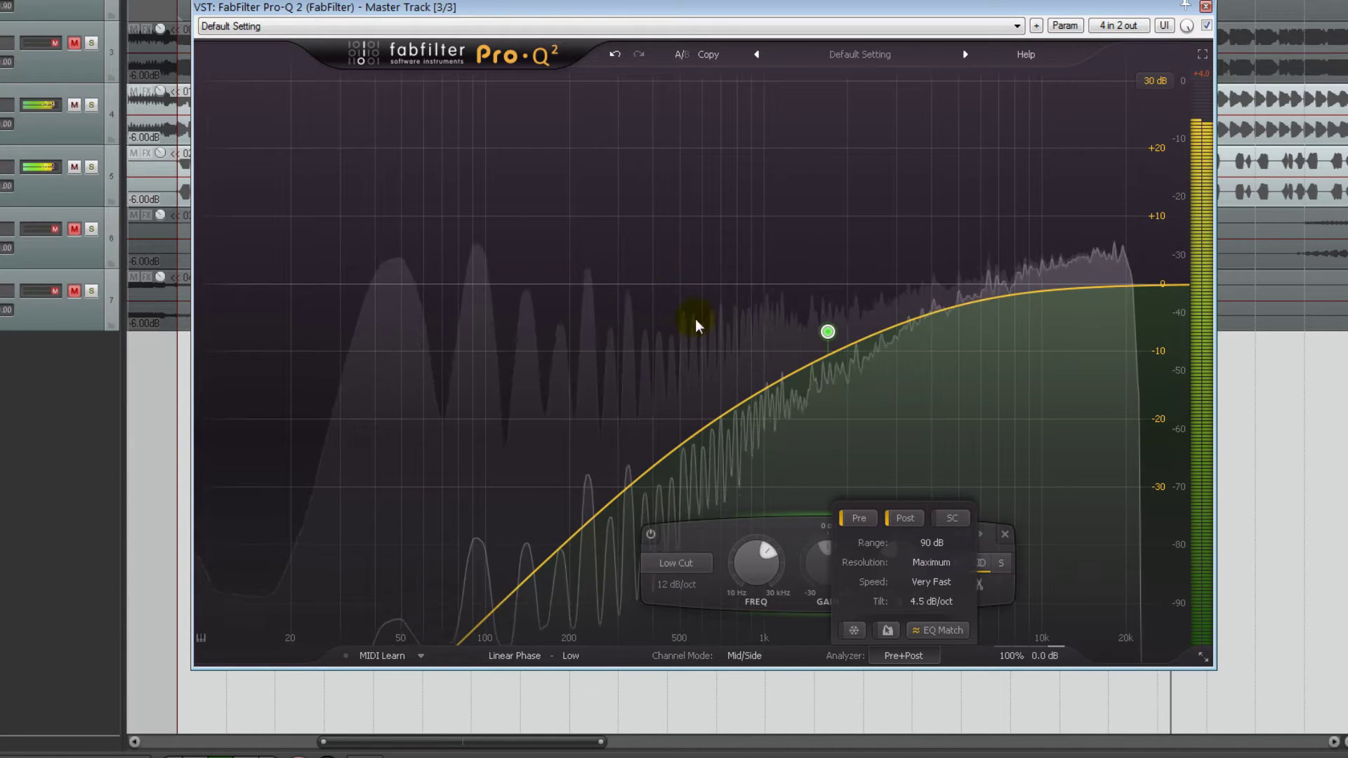
{"action": "left_click", "coordinate": [931, 544]}
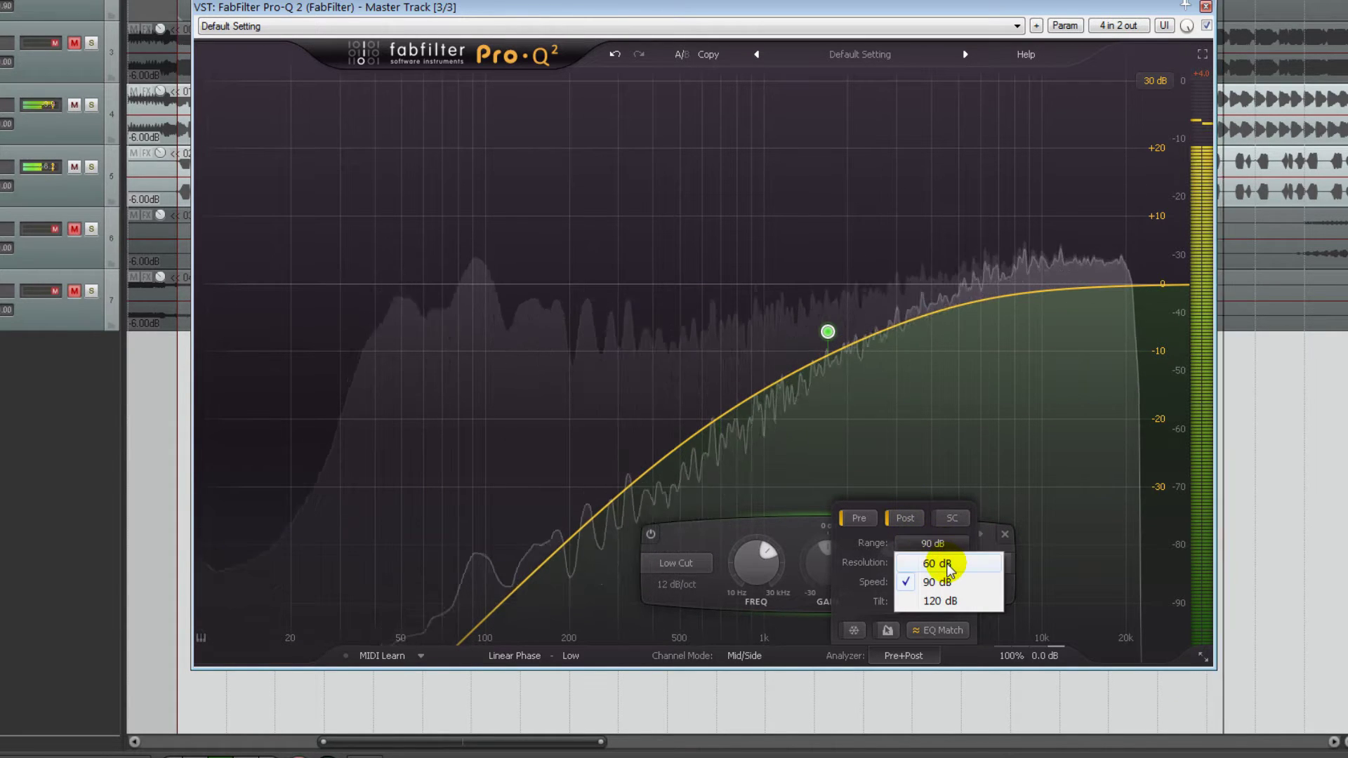
{"action": "left_click", "coordinate": [947, 564]}
{"action": "left_click", "coordinate": [939, 545]}
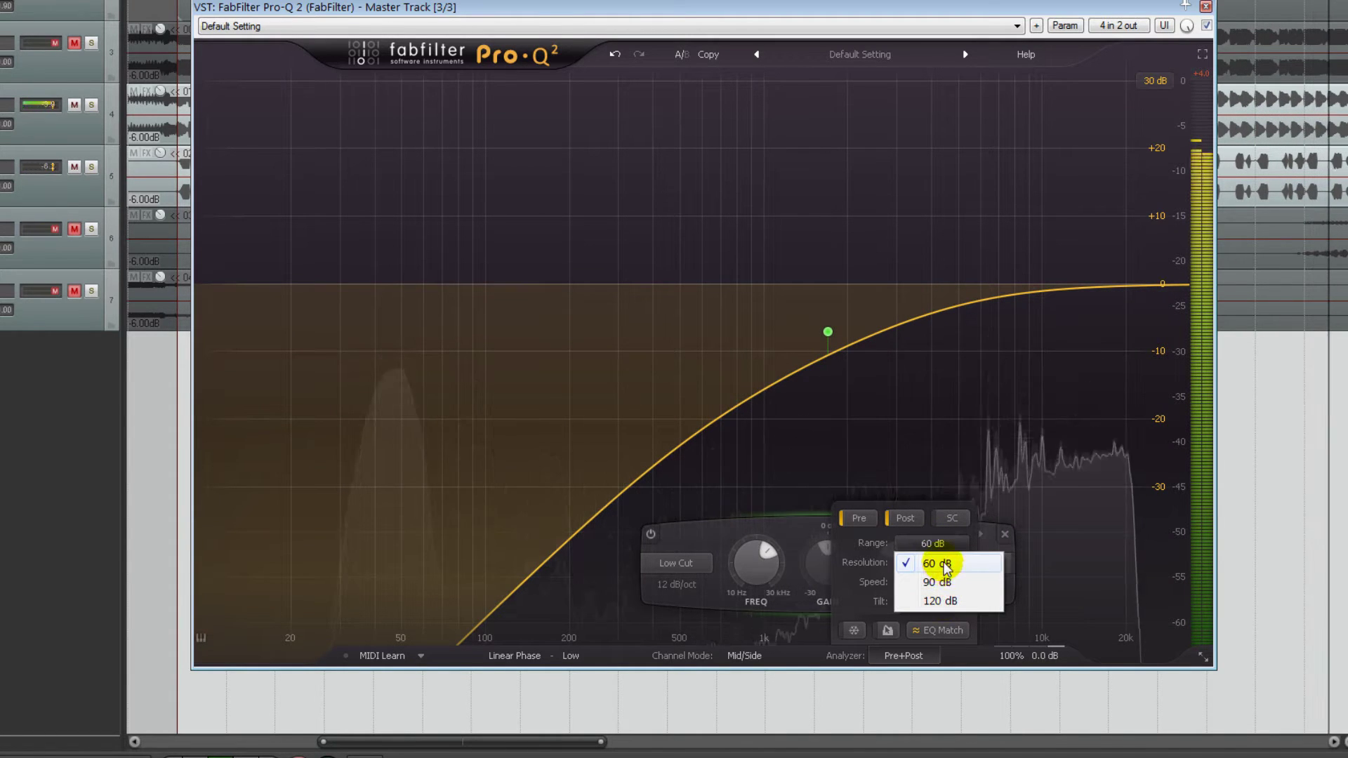
{"action": "left_click", "coordinate": [942, 601]}
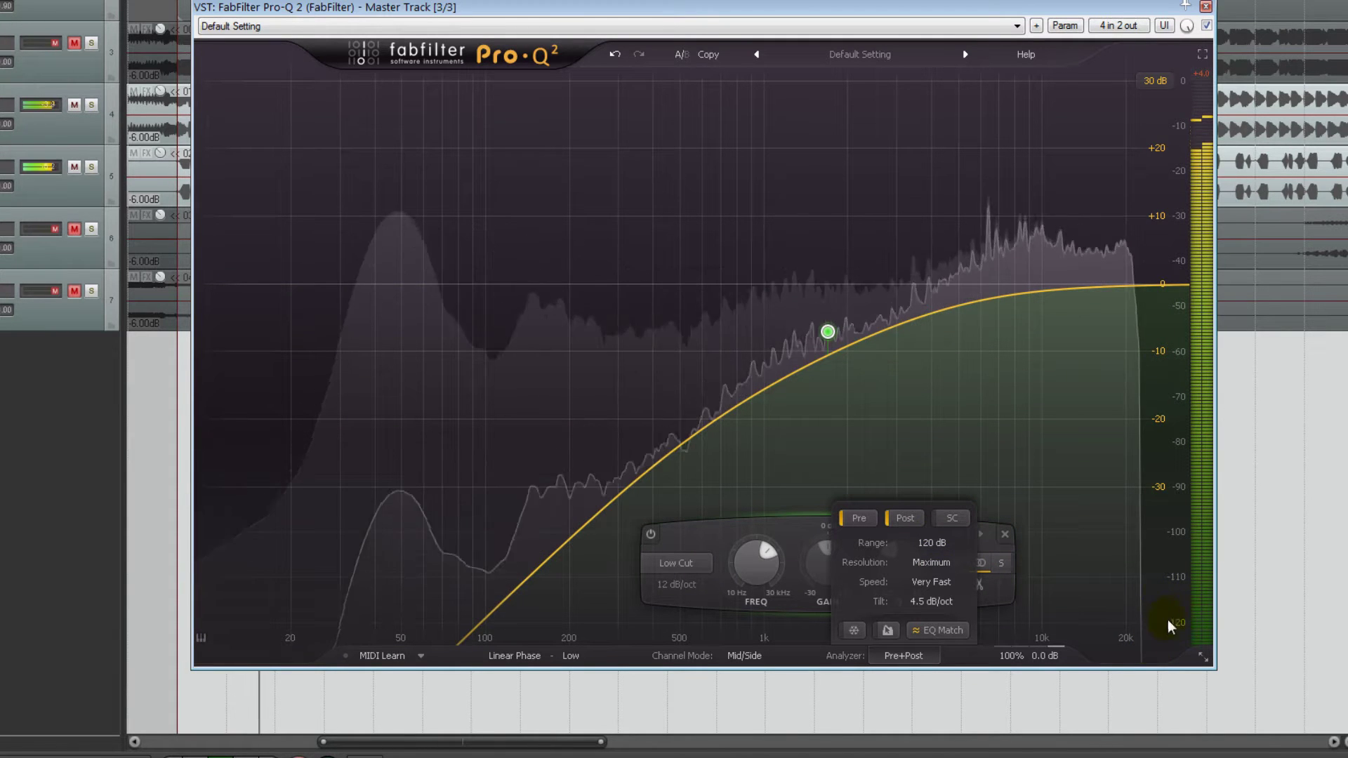
{"action": "left_click", "coordinate": [946, 543]}
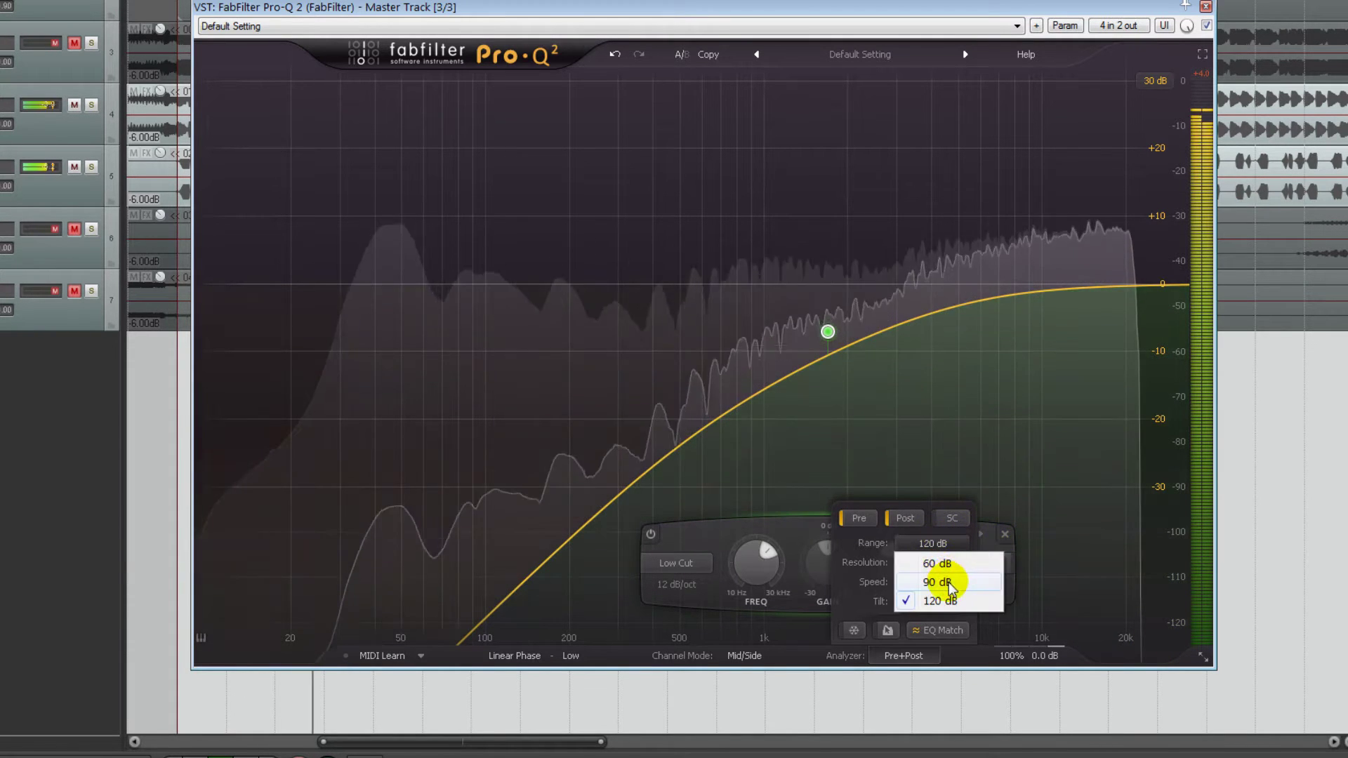
{"action": "left_click", "coordinate": [956, 582]}
{"action": "left_click", "coordinate": [918, 664]}
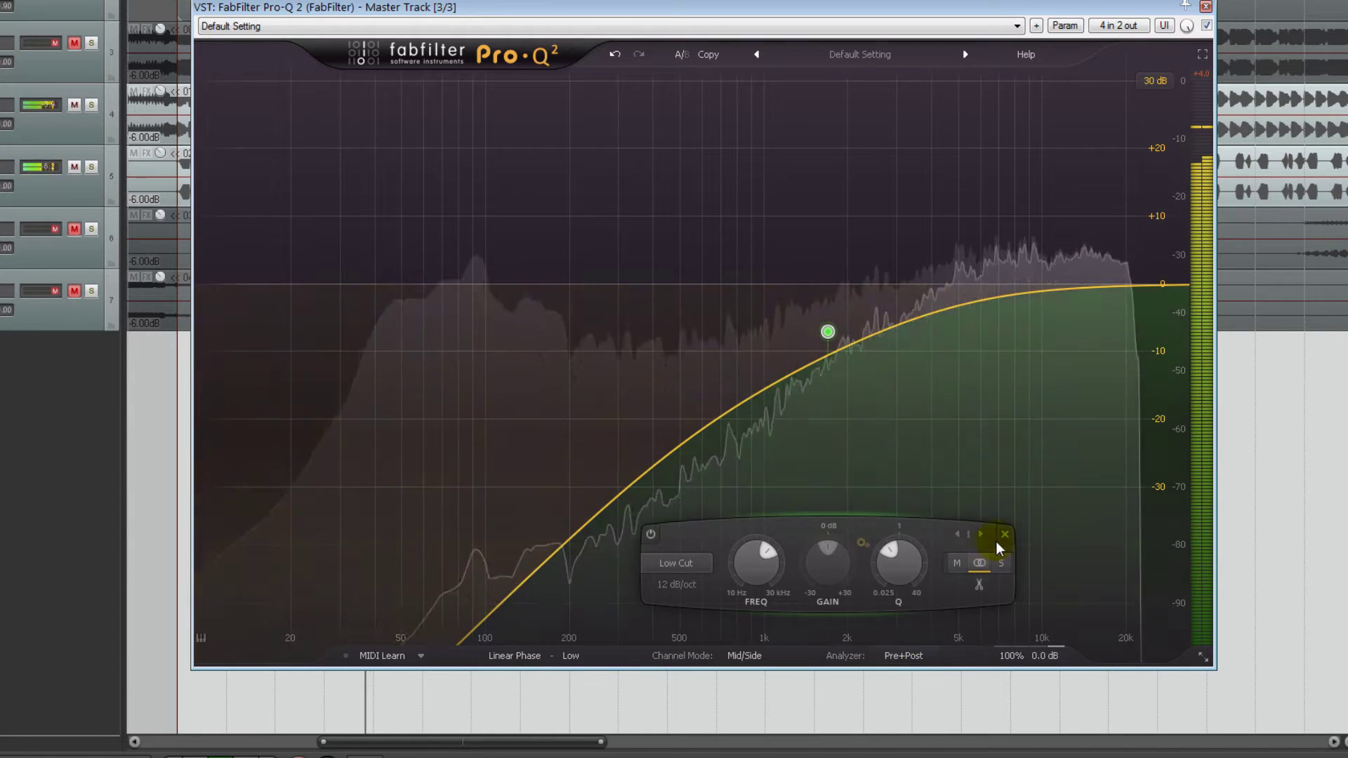
Remove the low cut band, open analyzer settings and check the output gain scale value.
{"action": "left_click", "coordinate": [1005, 536]}
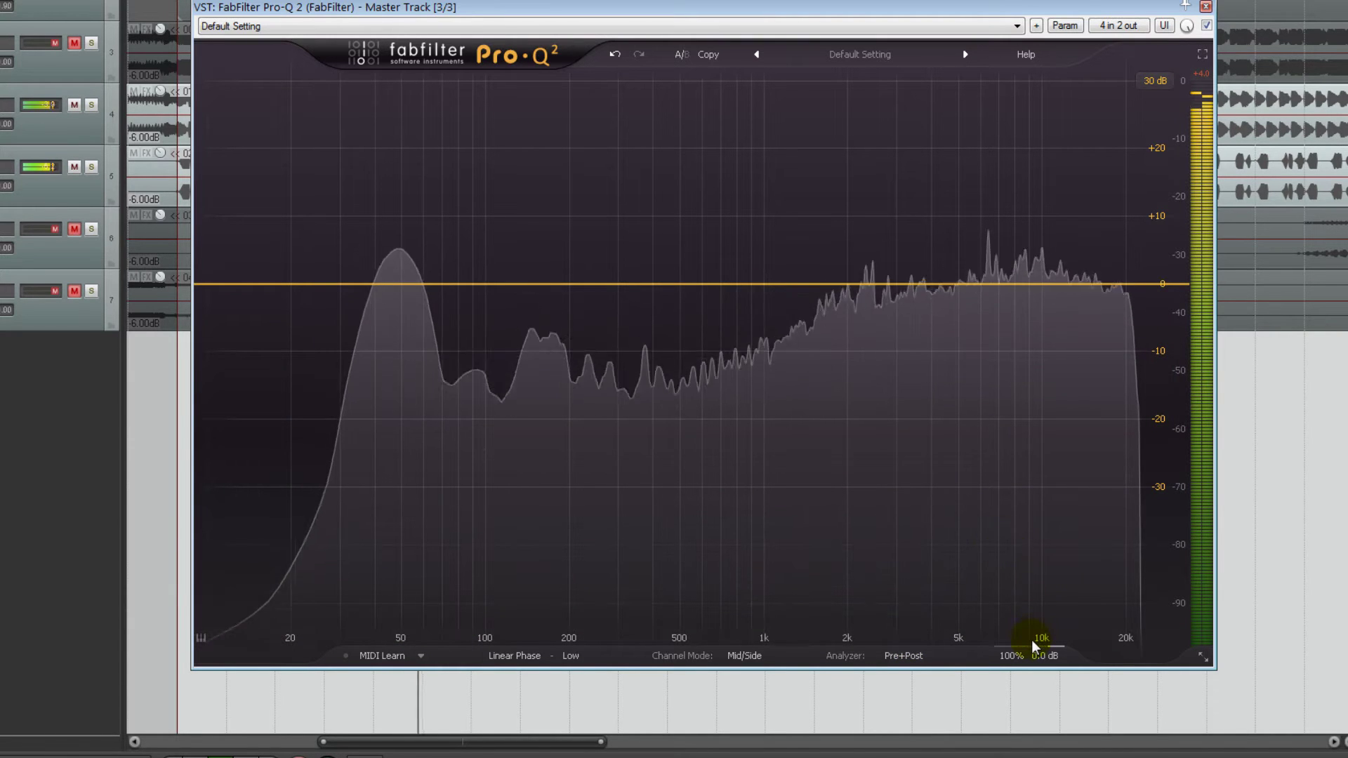
{"action": "left_click", "coordinate": [927, 655]}
{"action": "mouse_move", "coordinate": [1010, 659]}
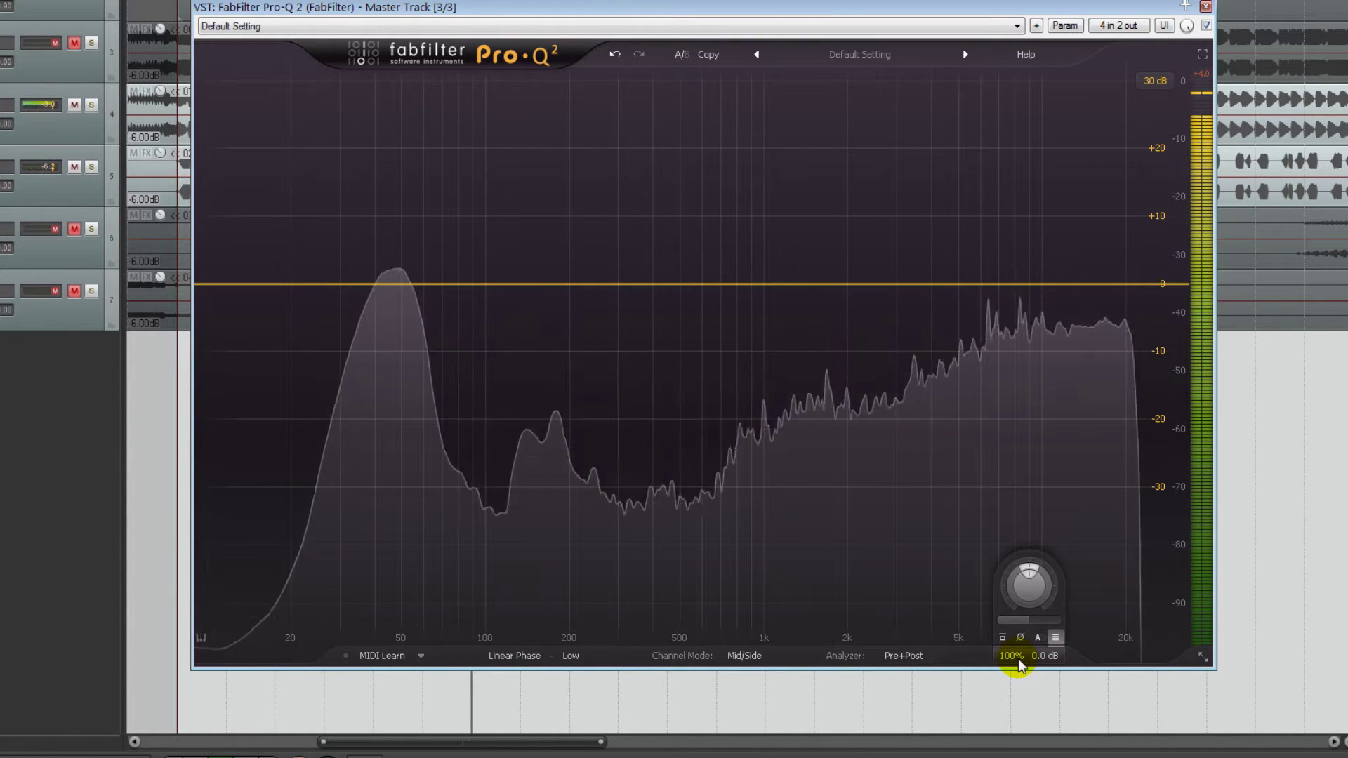
{"action": "mouse_move", "coordinate": [869, 653]}
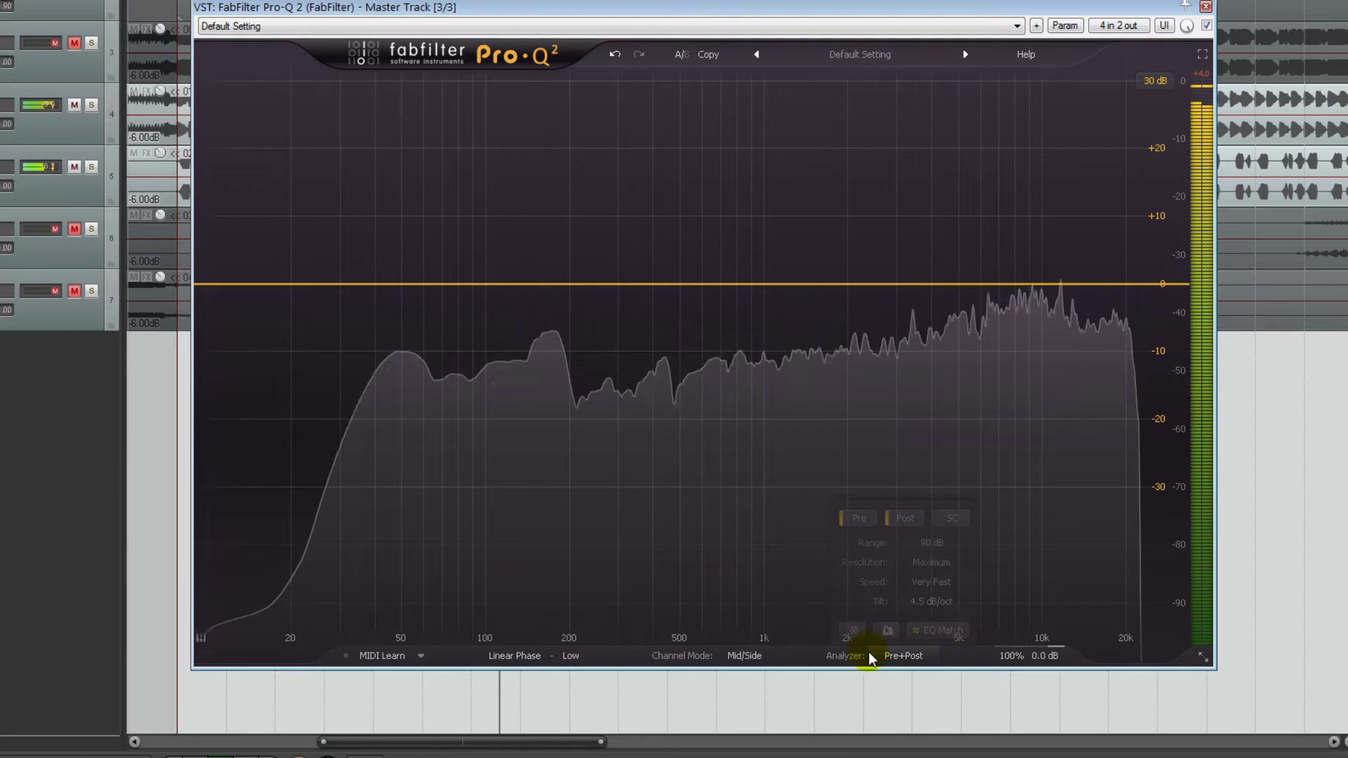
{"action": "double_click", "coordinate": [1014, 654]}
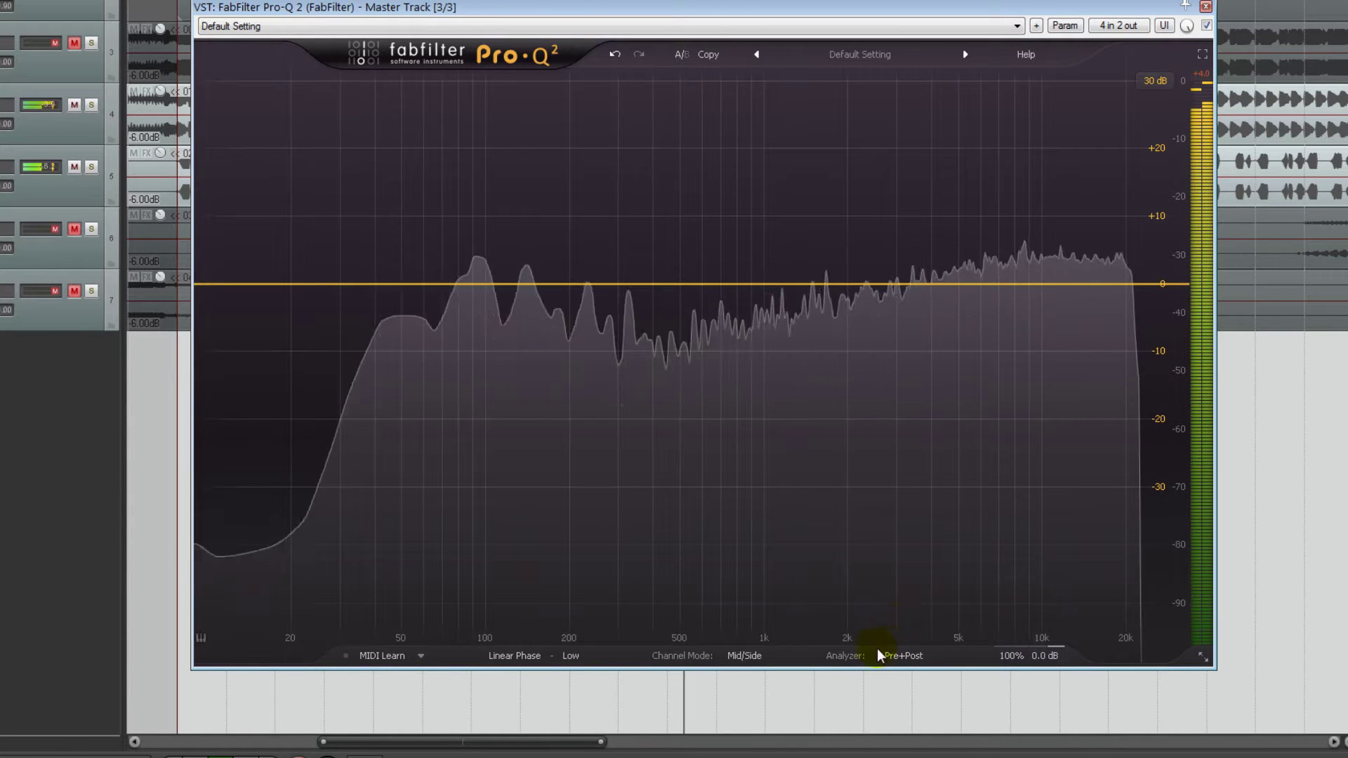
{"action": "mouse_move", "coordinate": [894, 665]}
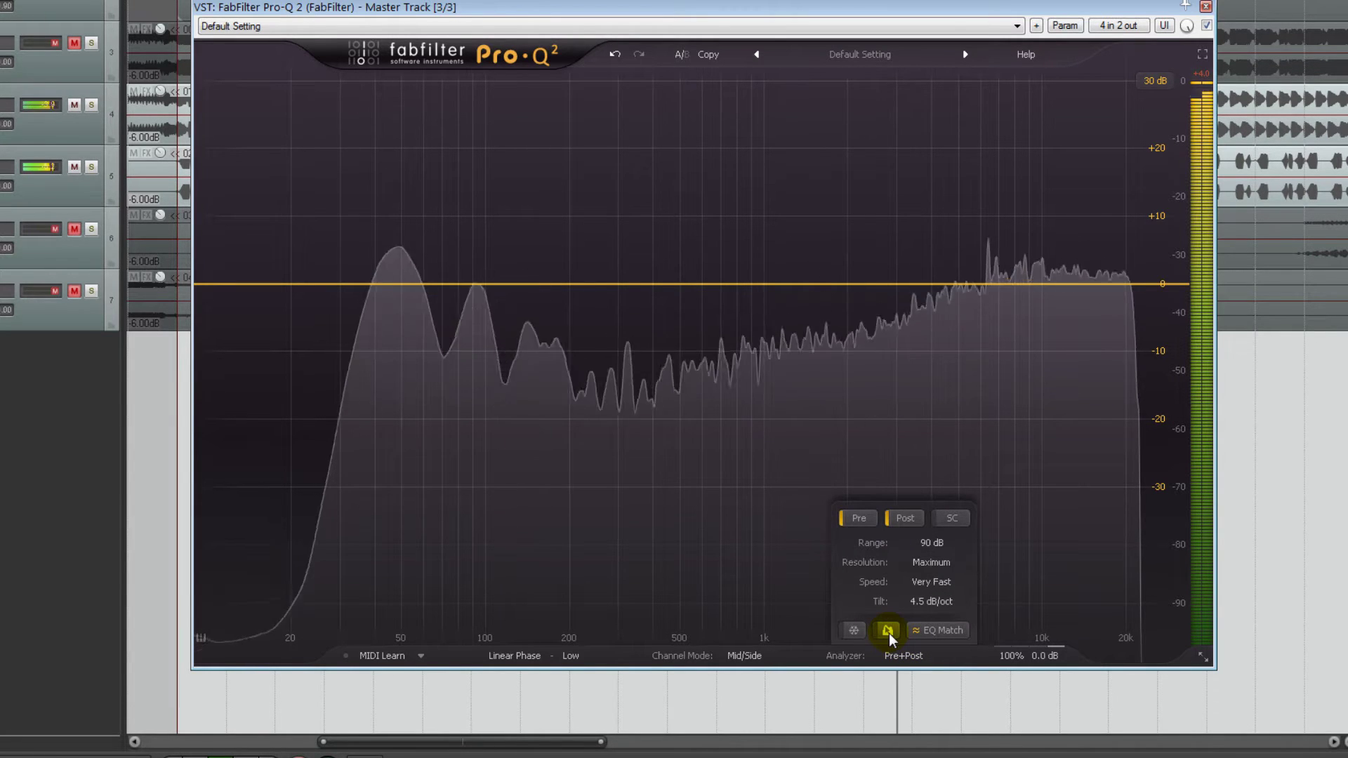
Turn on Spectrum Grab and Analyzer Freeze to hold peak spectrum levels.
{"action": "left_click", "coordinate": [889, 631]}
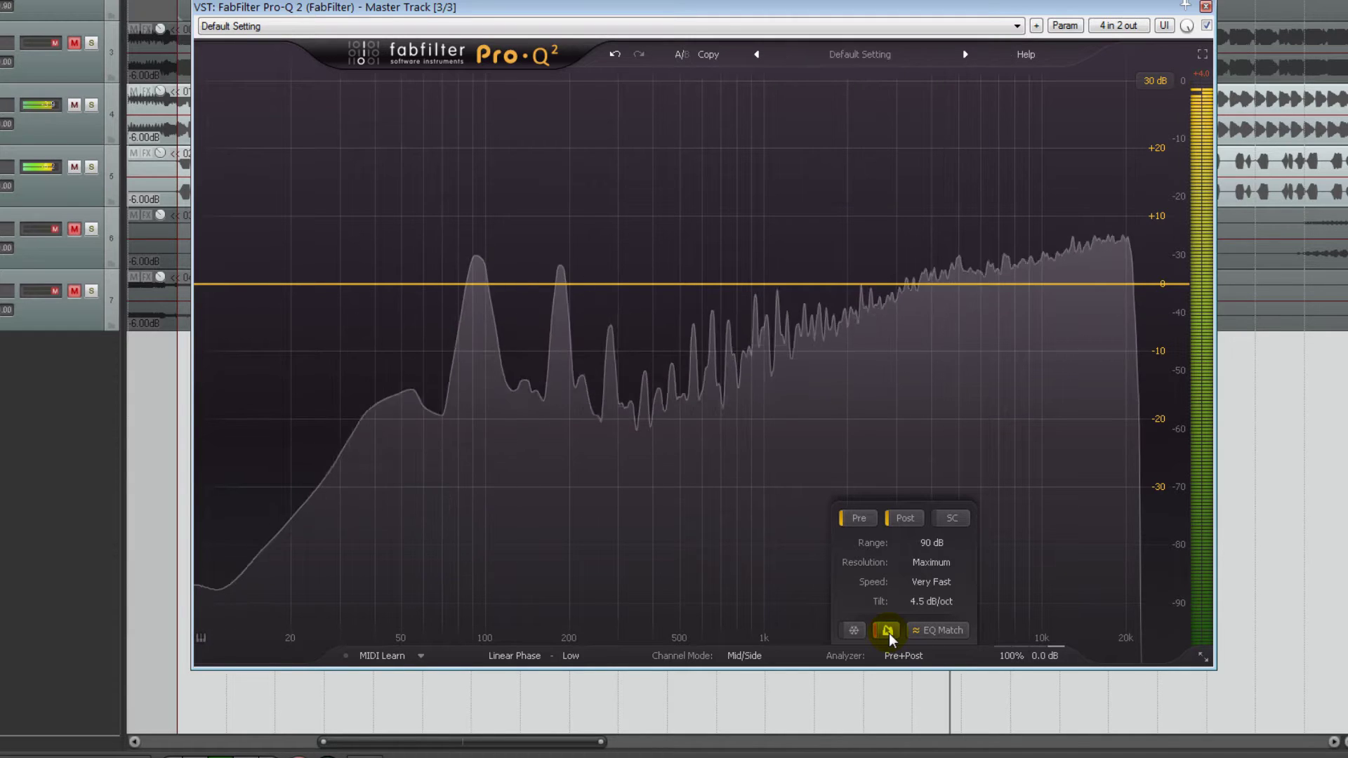
{"action": "mouse_move", "coordinate": [896, 404]}
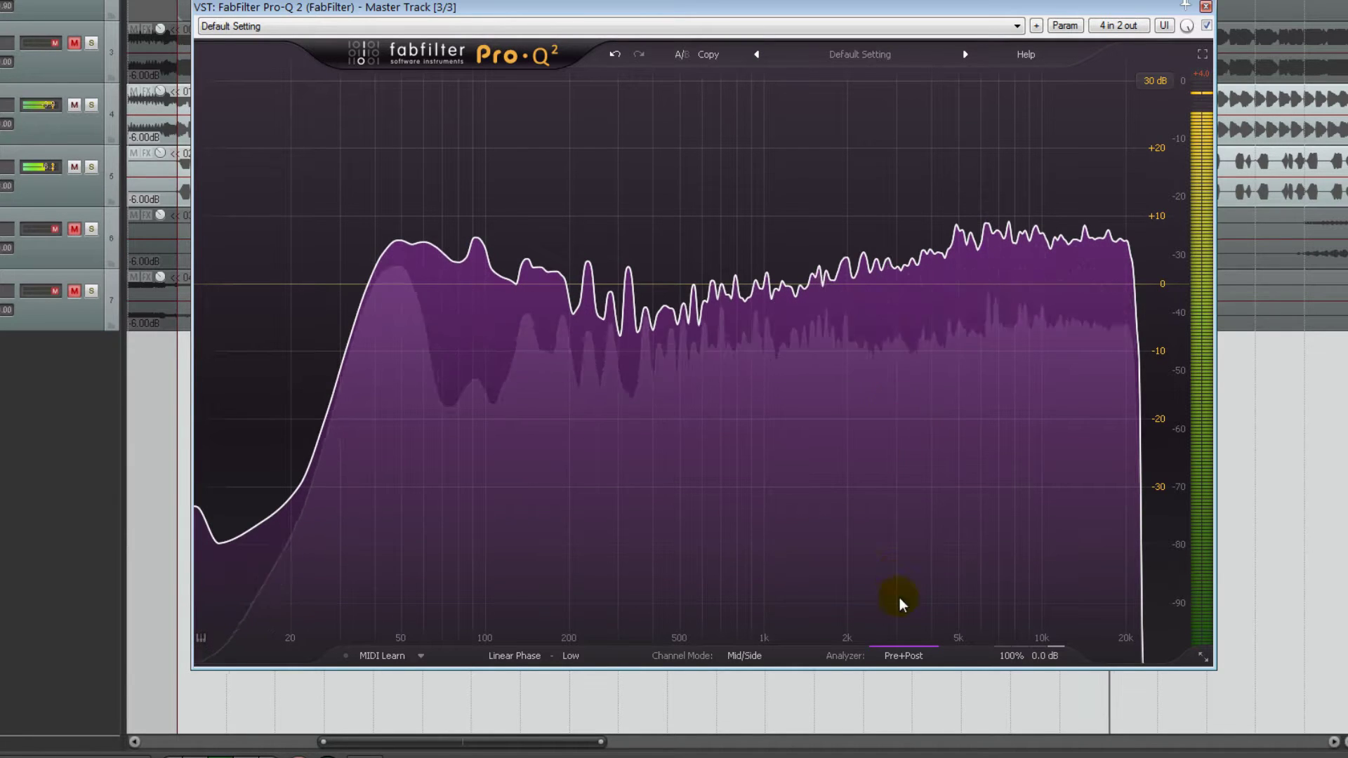
{"action": "mouse_move", "coordinate": [898, 655]}
{"action": "left_click", "coordinate": [855, 631]}
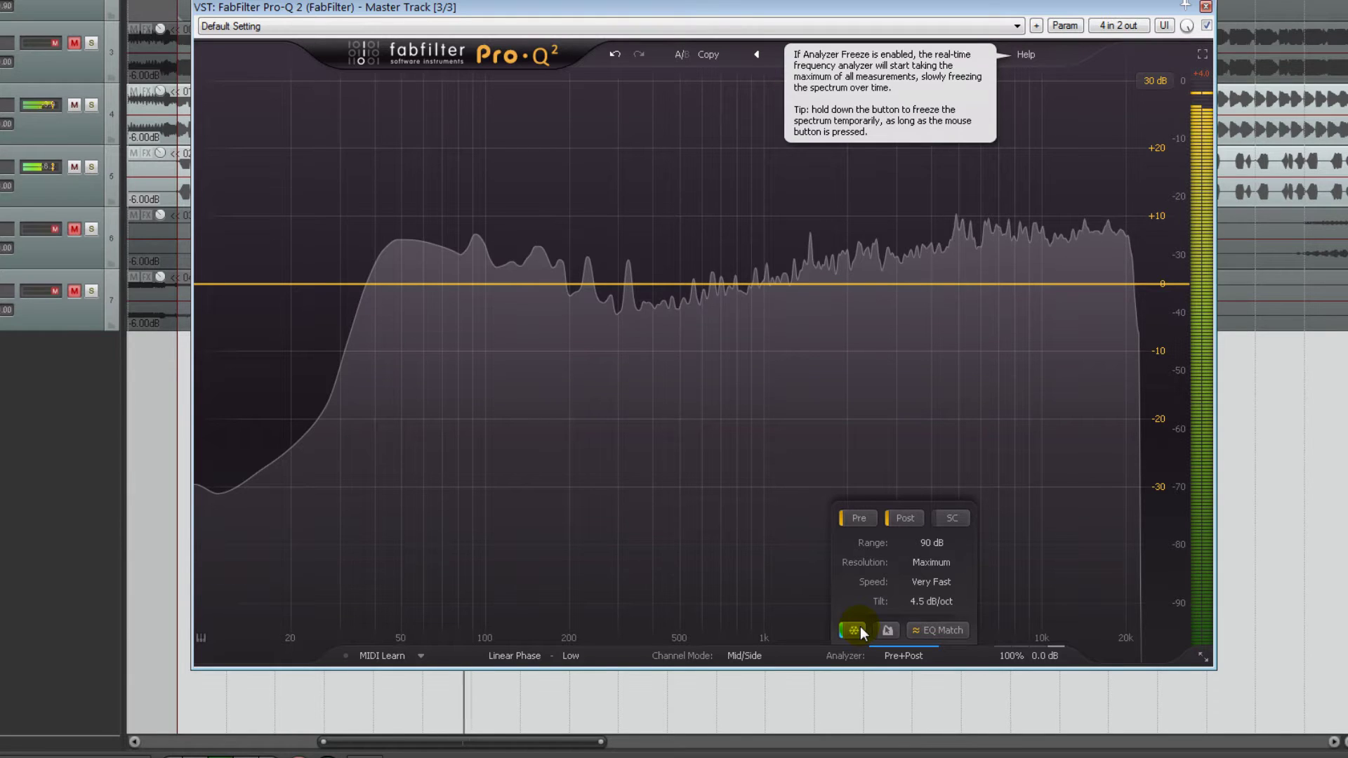
Unfreeze the analyzer and show the Post and SC spectra with Pre switched off.
{"action": "left_click", "coordinate": [861, 626]}
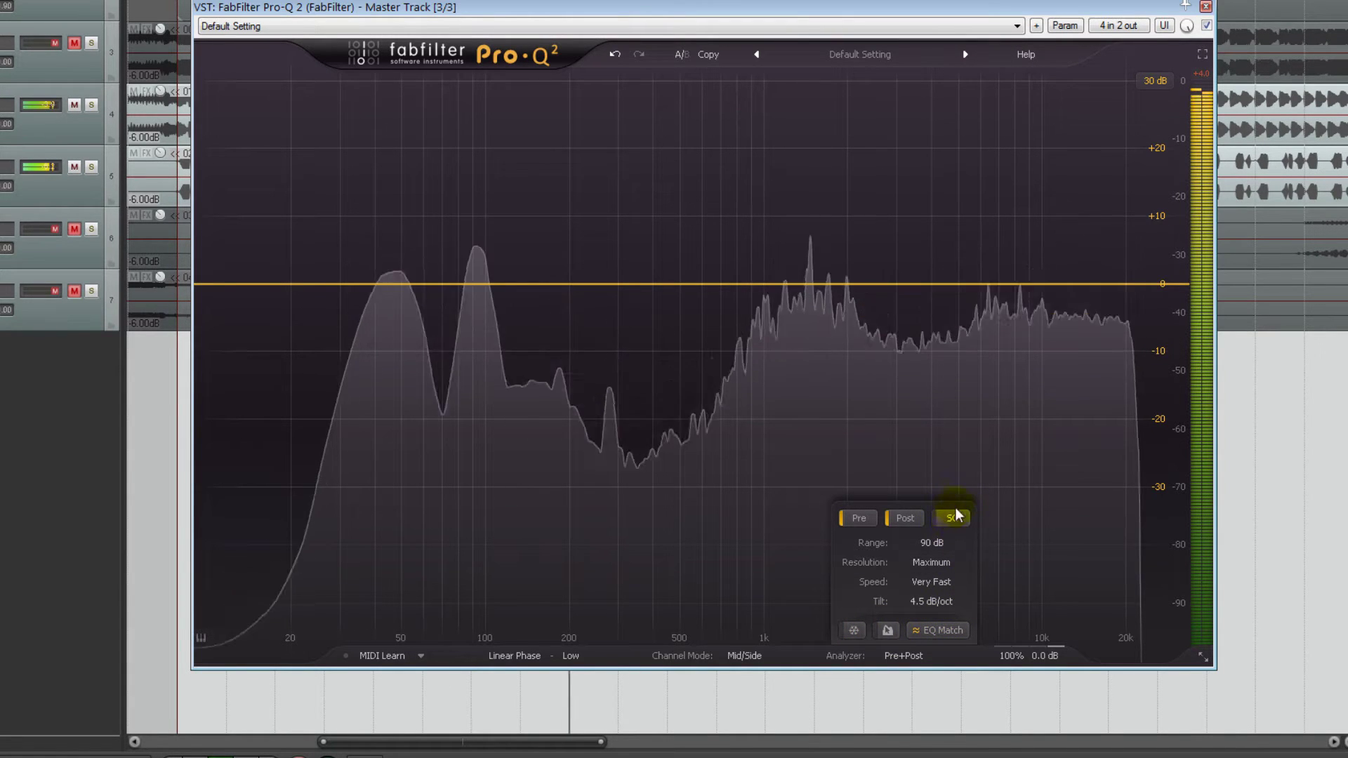
{"action": "left_click", "coordinate": [952, 521]}
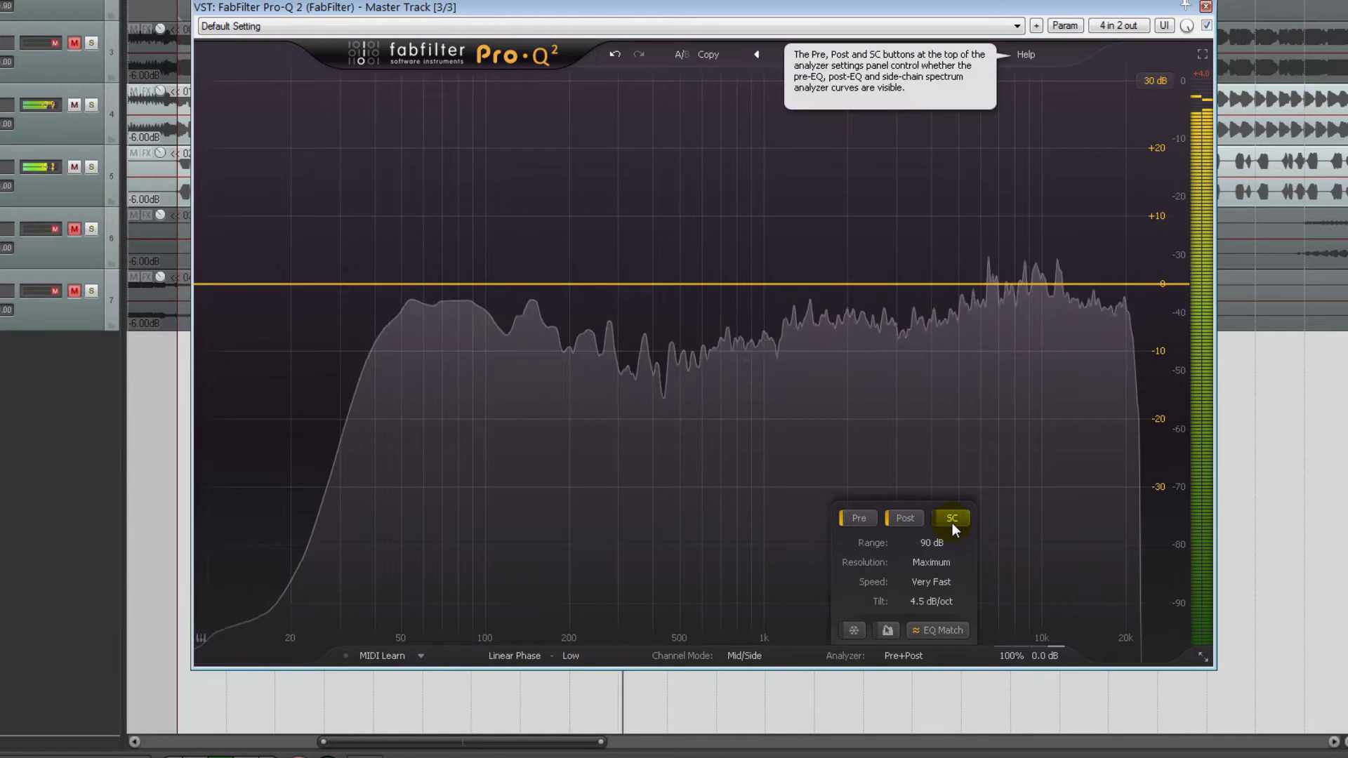
{"action": "left_click", "coordinate": [953, 521]}
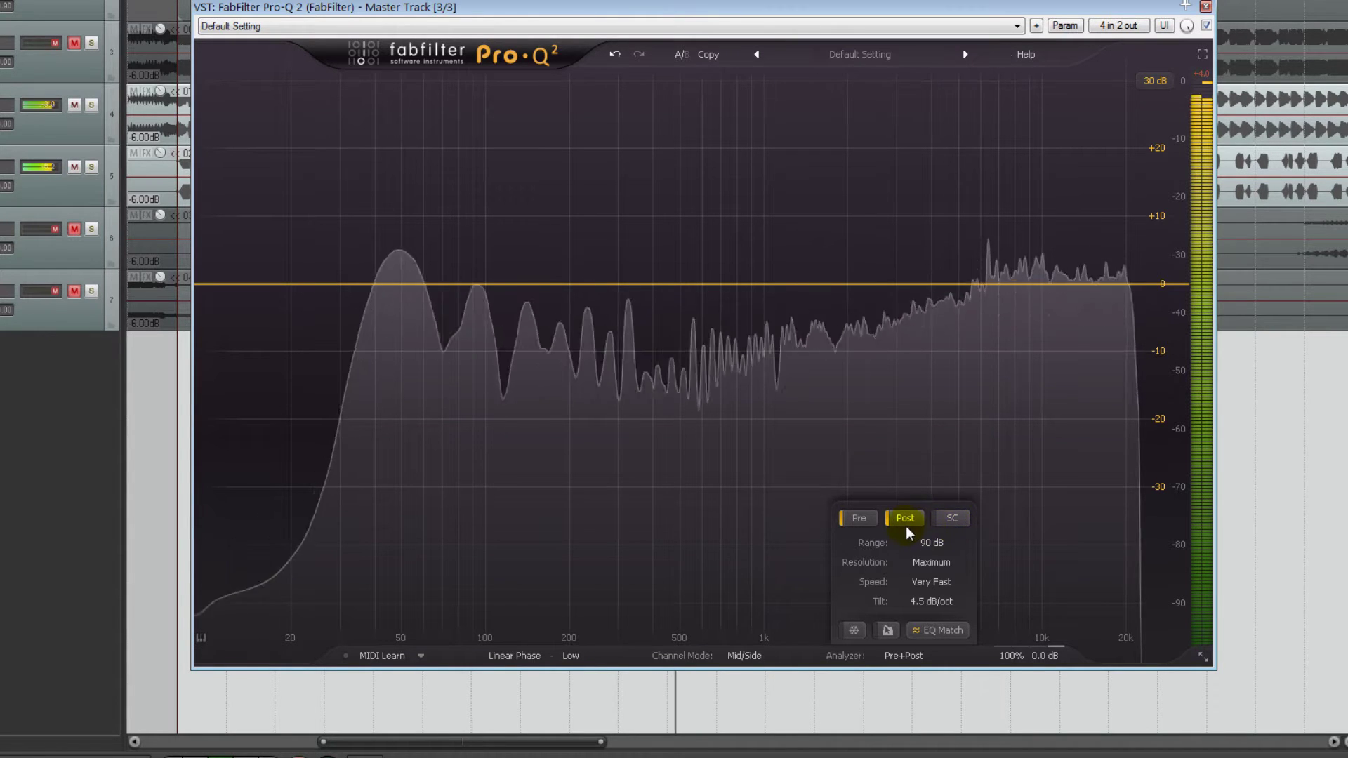
{"action": "left_click", "coordinate": [906, 520]}
{"action": "left_click", "coordinate": [866, 520]}
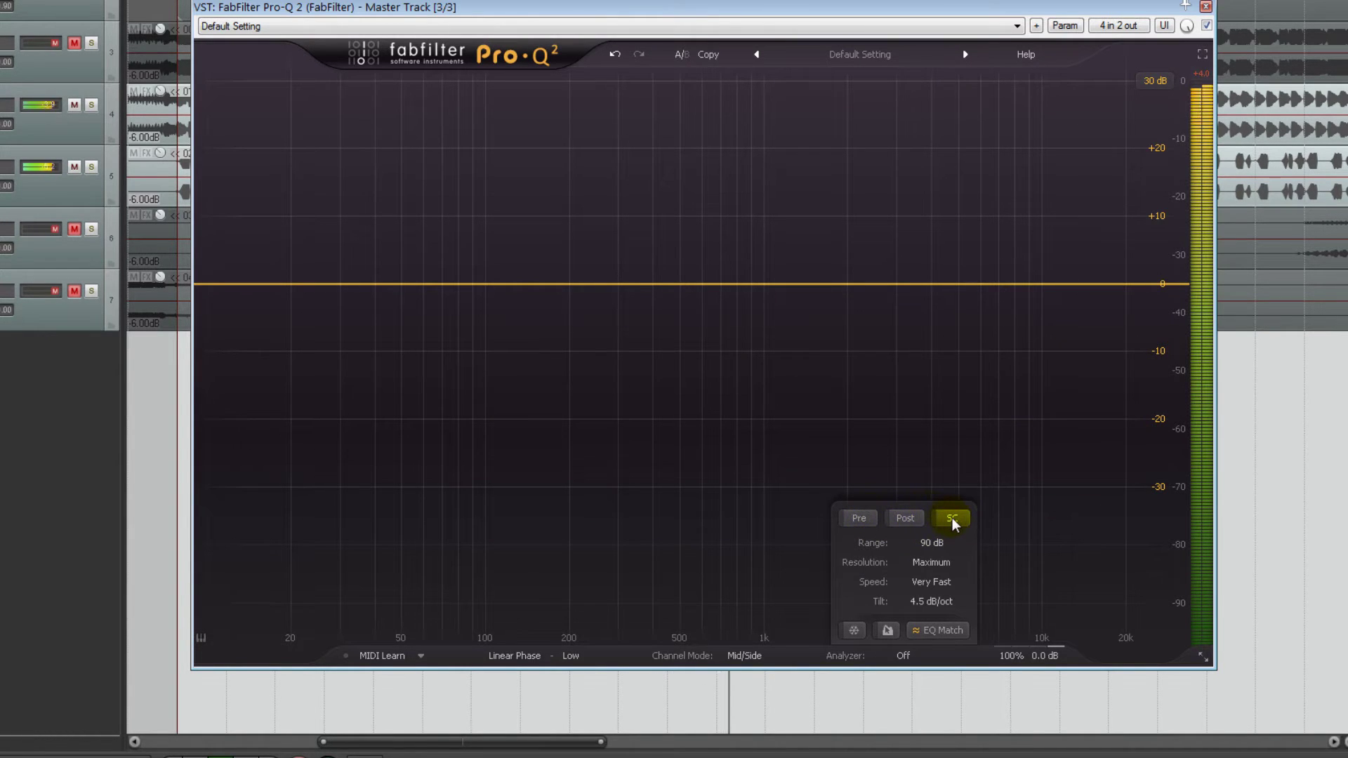
{"action": "left_click", "coordinate": [953, 521]}
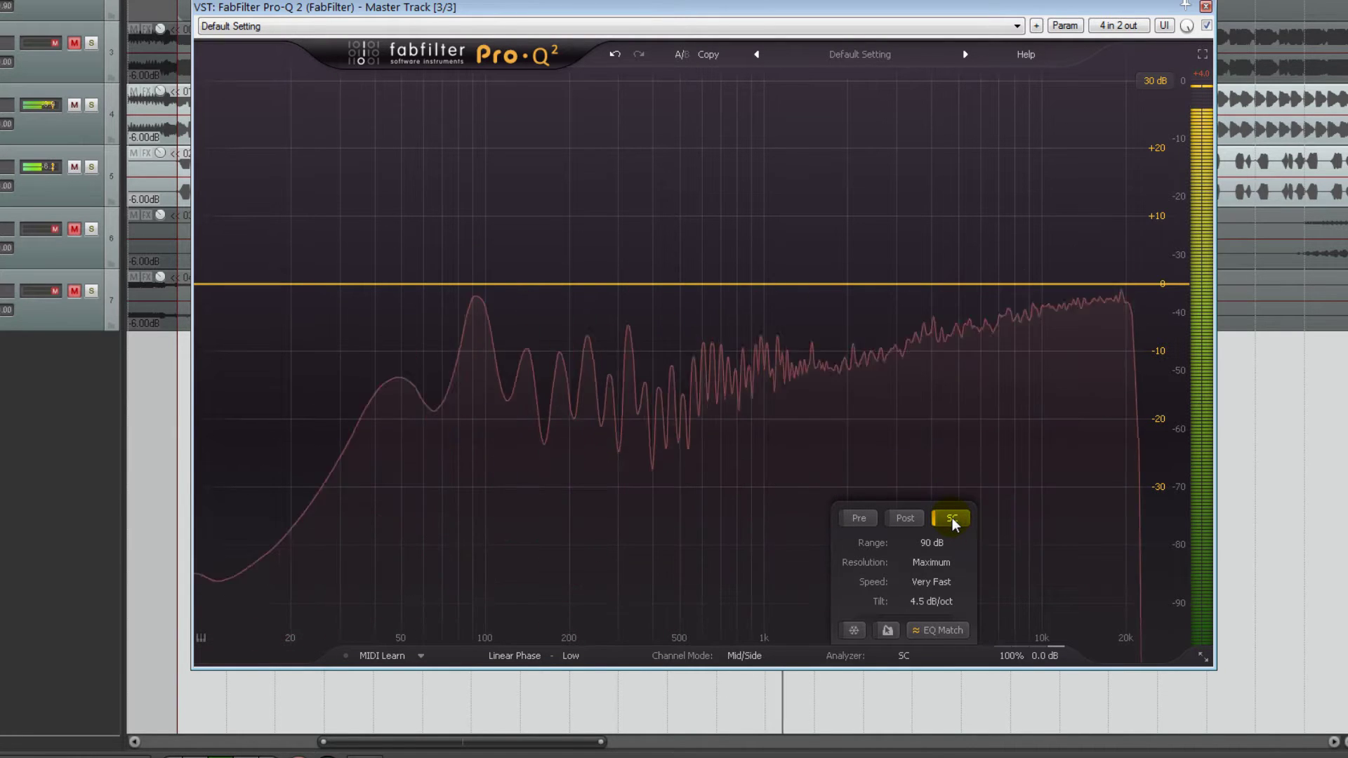
{"action": "left_click", "coordinate": [908, 523]}
{"action": "left_click", "coordinate": [908, 524]}
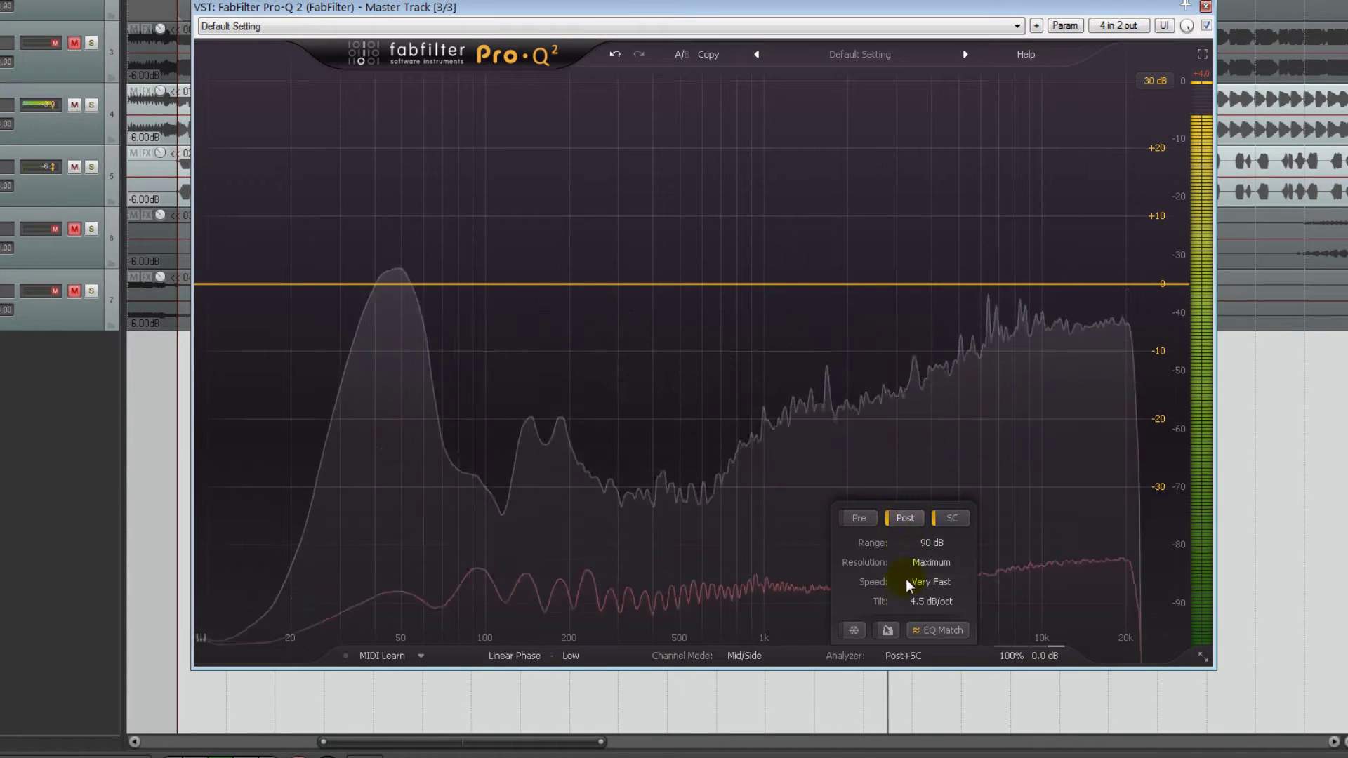
Match the EQ to the side-chain with 11 bands, then lower the 4580 Hz band to -11.17 dB.
{"action": "left_click", "coordinate": [937, 630]}
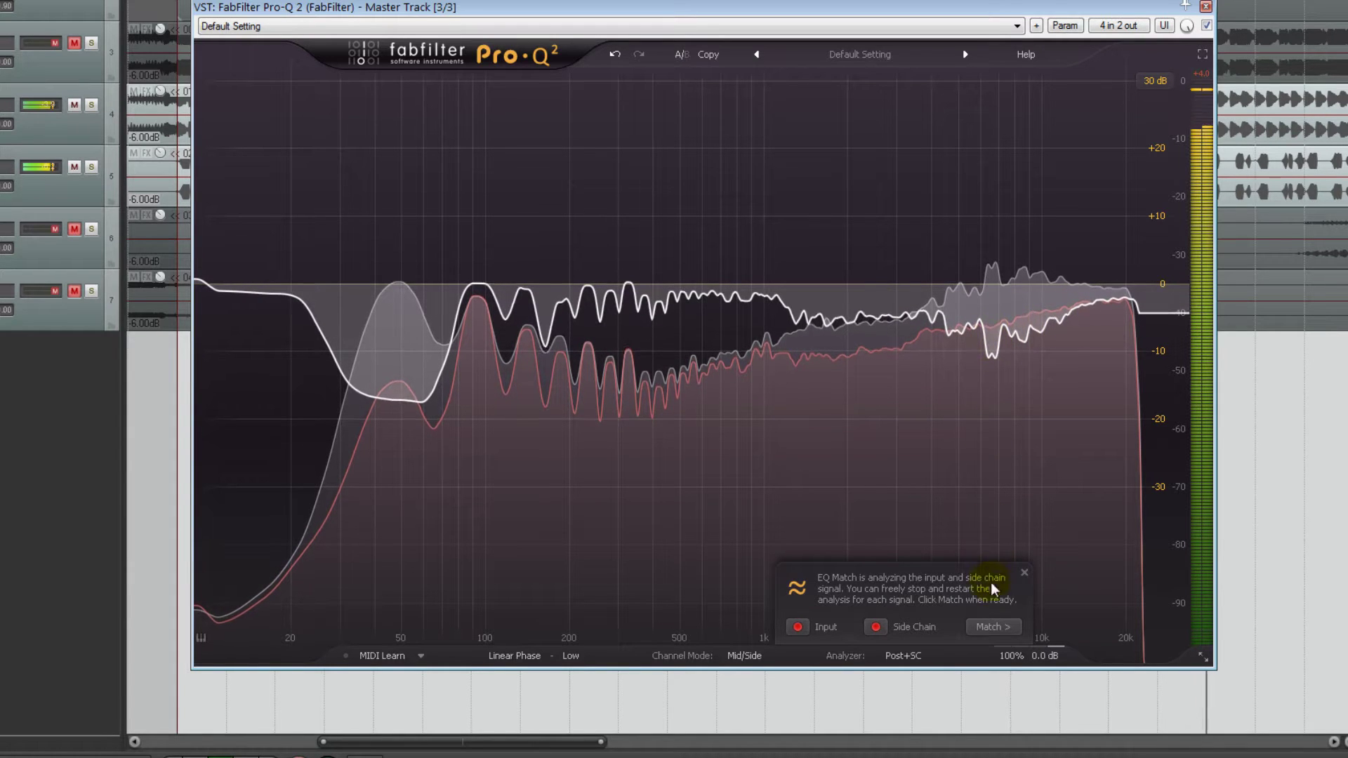
{"action": "left_click", "coordinate": [995, 627]}
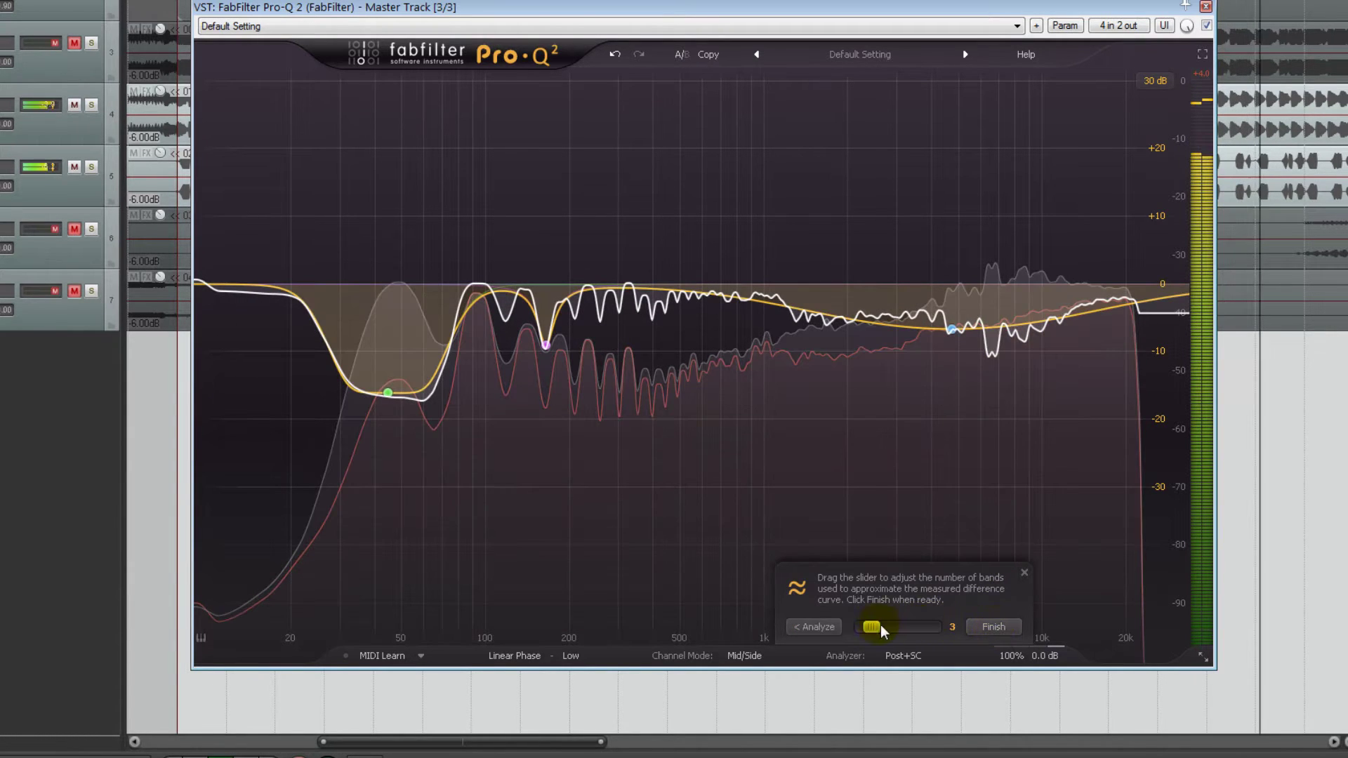
{"action": "left_click_drag", "start_coordinate": [873, 625], "coordinate": [925, 628]}
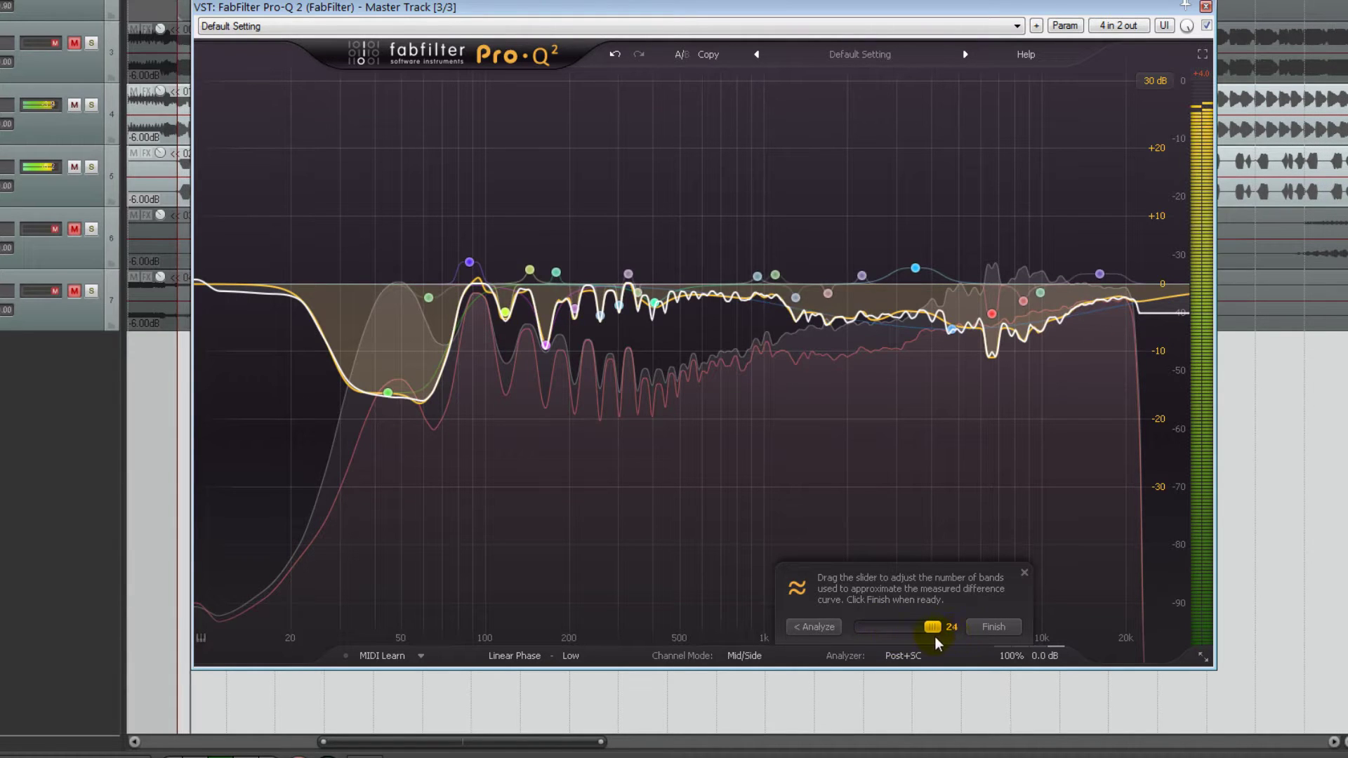
{"action": "mouse_move", "coordinate": [902, 639]}
{"action": "left_mouse_down"}
{"action": "mouse_move", "coordinate": [861, 639]}
{"action": "mouse_move", "coordinate": [913, 638]}
{"action": "mouse_move", "coordinate": [870, 635]}
{"action": "mouse_move", "coordinate": [884, 642]}
{"action": "left_mouse_up"}
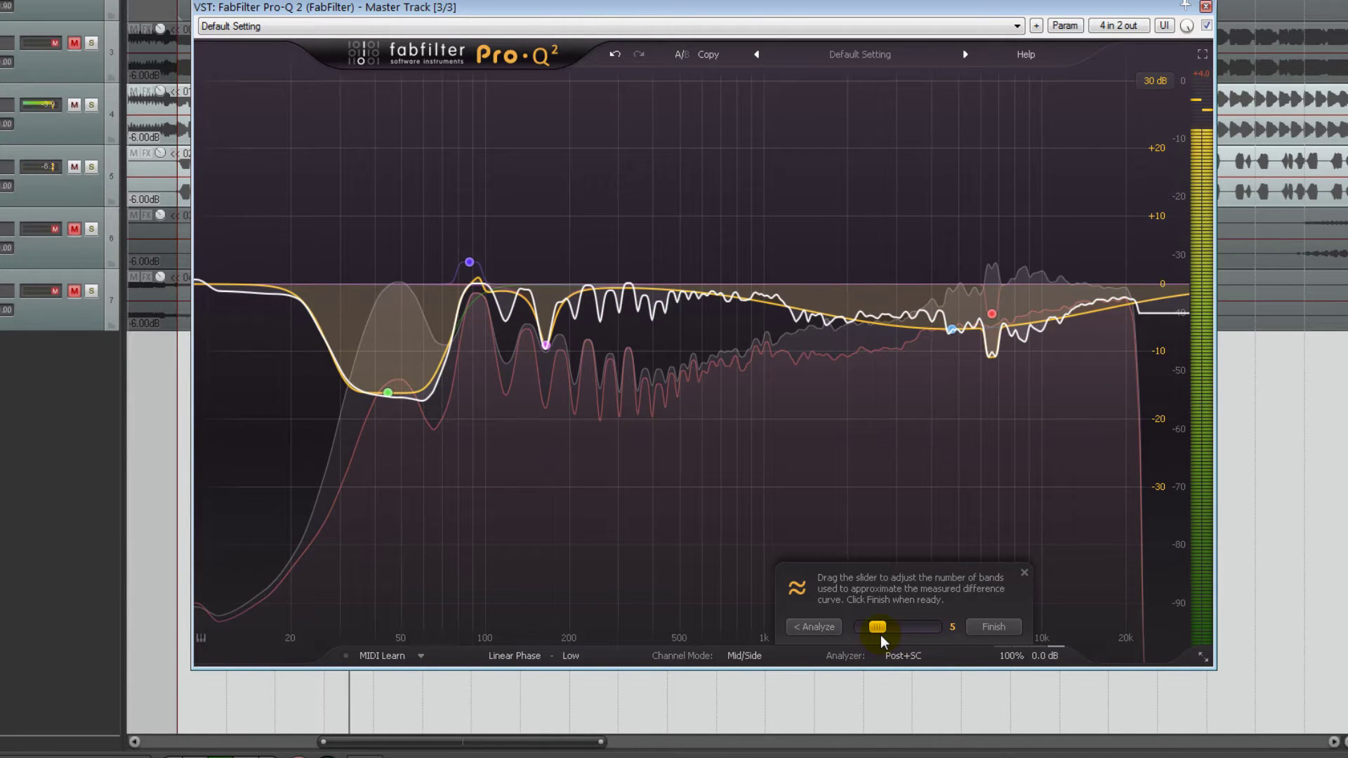
{"action": "left_click_drag", "start_coordinate": [875, 635], "coordinate": [903, 630]}
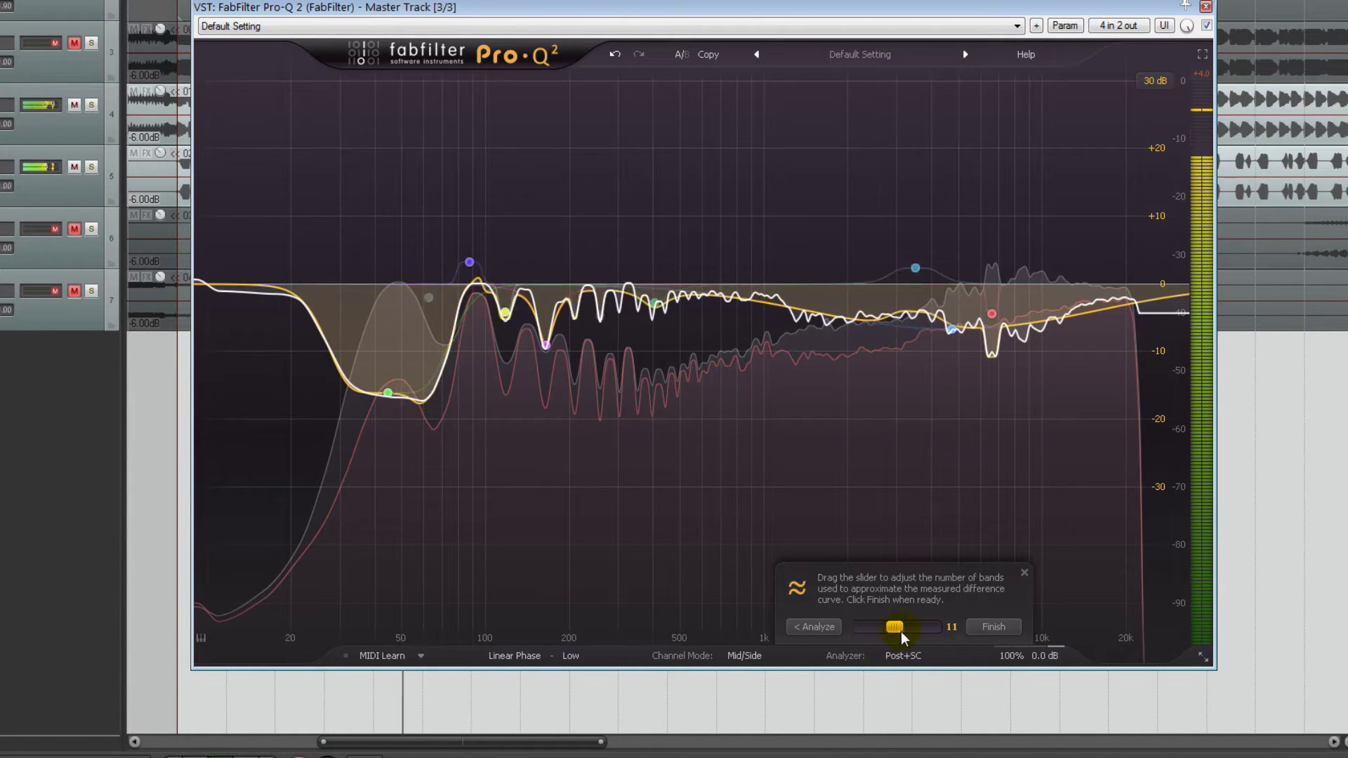
{"action": "left_click", "coordinate": [988, 626]}
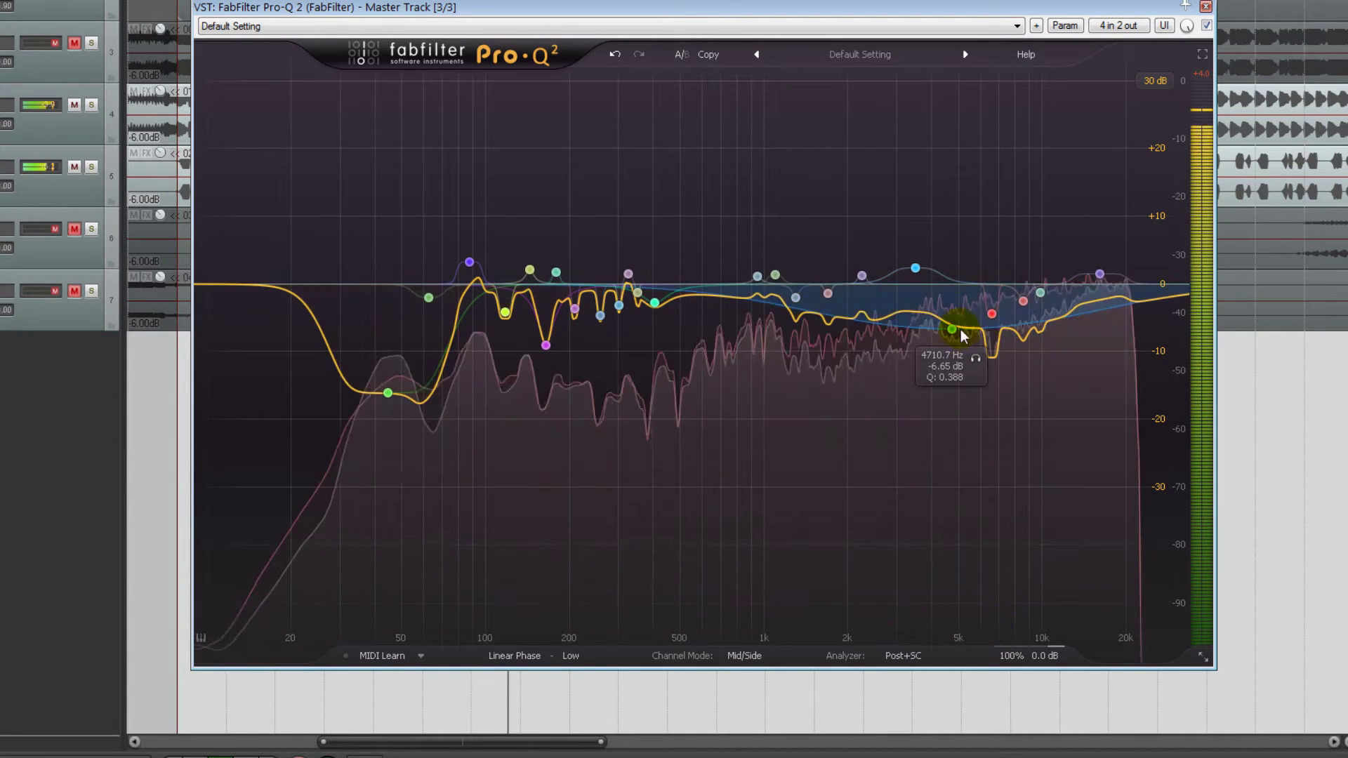
{"action": "mouse_move", "coordinate": [954, 329]}
{"action": "left_mouse_down"}
{"action": "mouse_move", "coordinate": [954, 256]}
{"action": "mouse_move", "coordinate": [949, 359]}
{"action": "mouse_move", "coordinate": [952, 245]}
{"action": "mouse_move", "coordinate": [944, 322]}
{"action": "left_mouse_up"}
Delete all matched bands and raise the output level to +2.4 dB.
{"action": "key", "text": "ctrl+a"}
{"action": "key", "text": "Delete"}
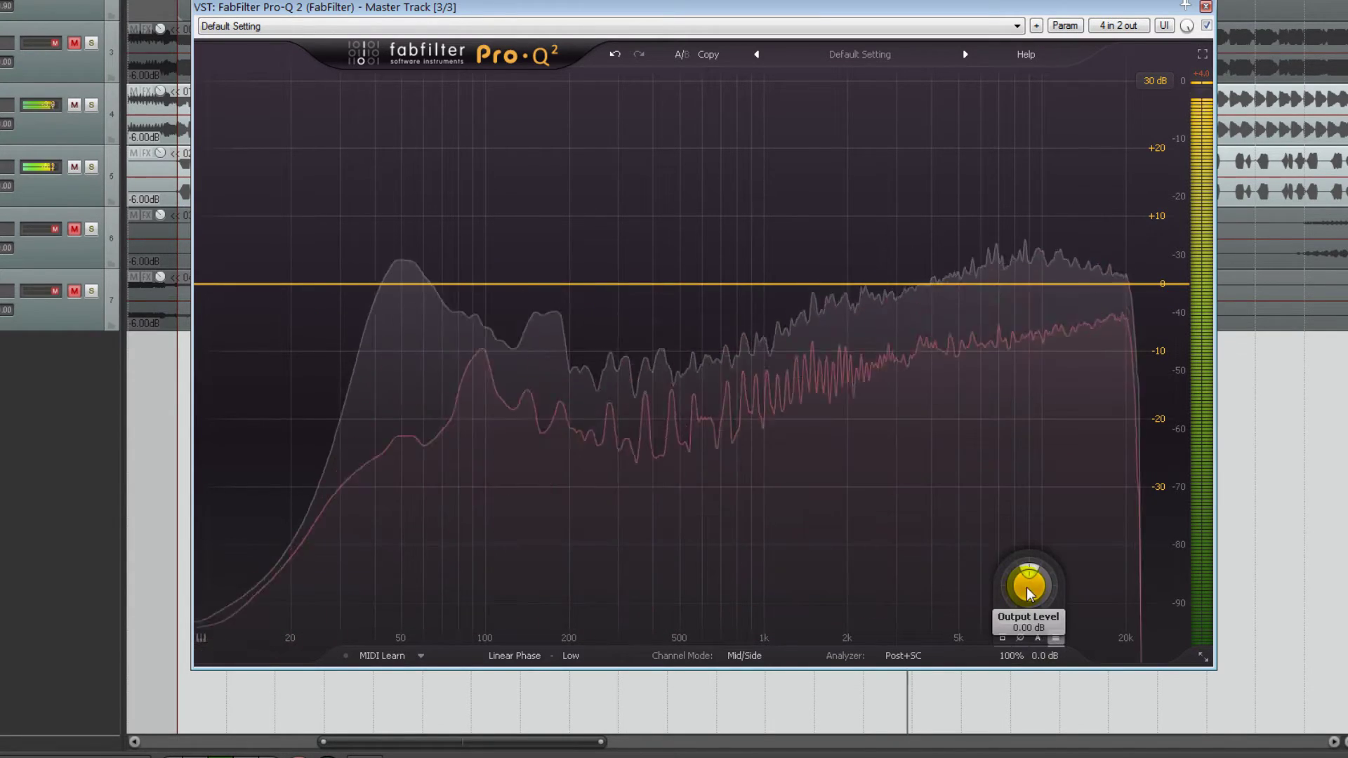
{"action": "left_click_drag", "start_coordinate": [1039, 613], "coordinate": [1044, 576]}
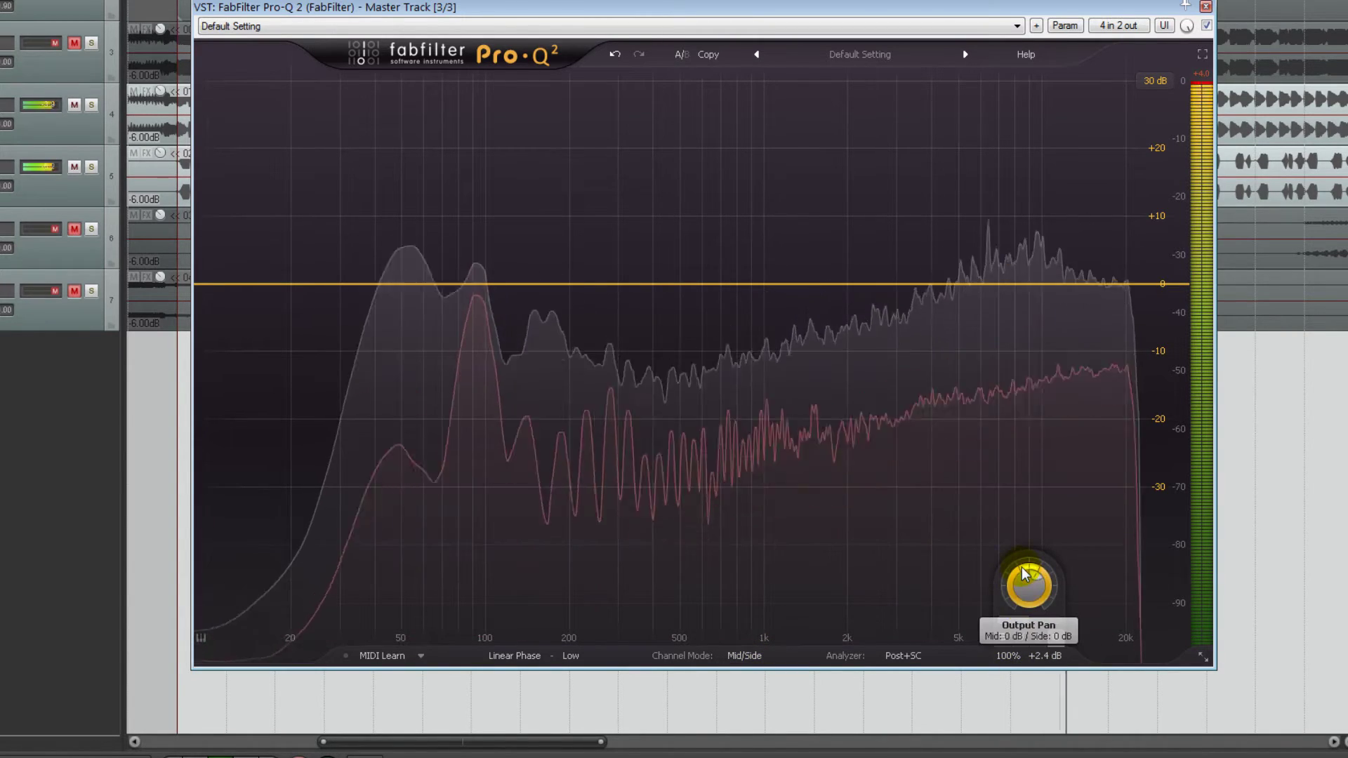
Adjust the mid/side output pan, switch channel mode to Left/Right, and re-centre the output pan.
{"action": "left_click_drag", "start_coordinate": [1022, 567], "coordinate": [1026, 461]}
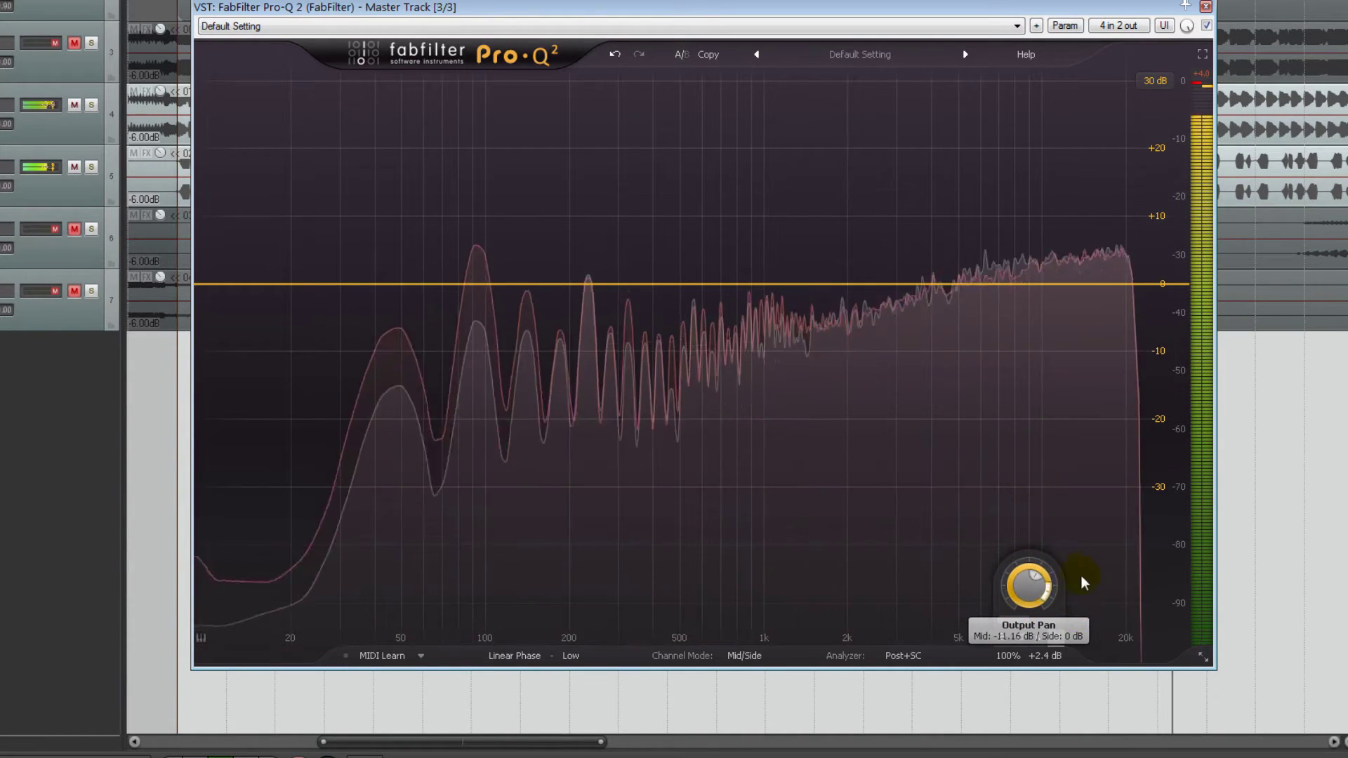
{"action": "left_click_drag", "start_coordinate": [1017, 545], "coordinate": [1043, 567]}
{"action": "left_click", "coordinate": [753, 656]}
{"action": "left_click", "coordinate": [760, 679]}
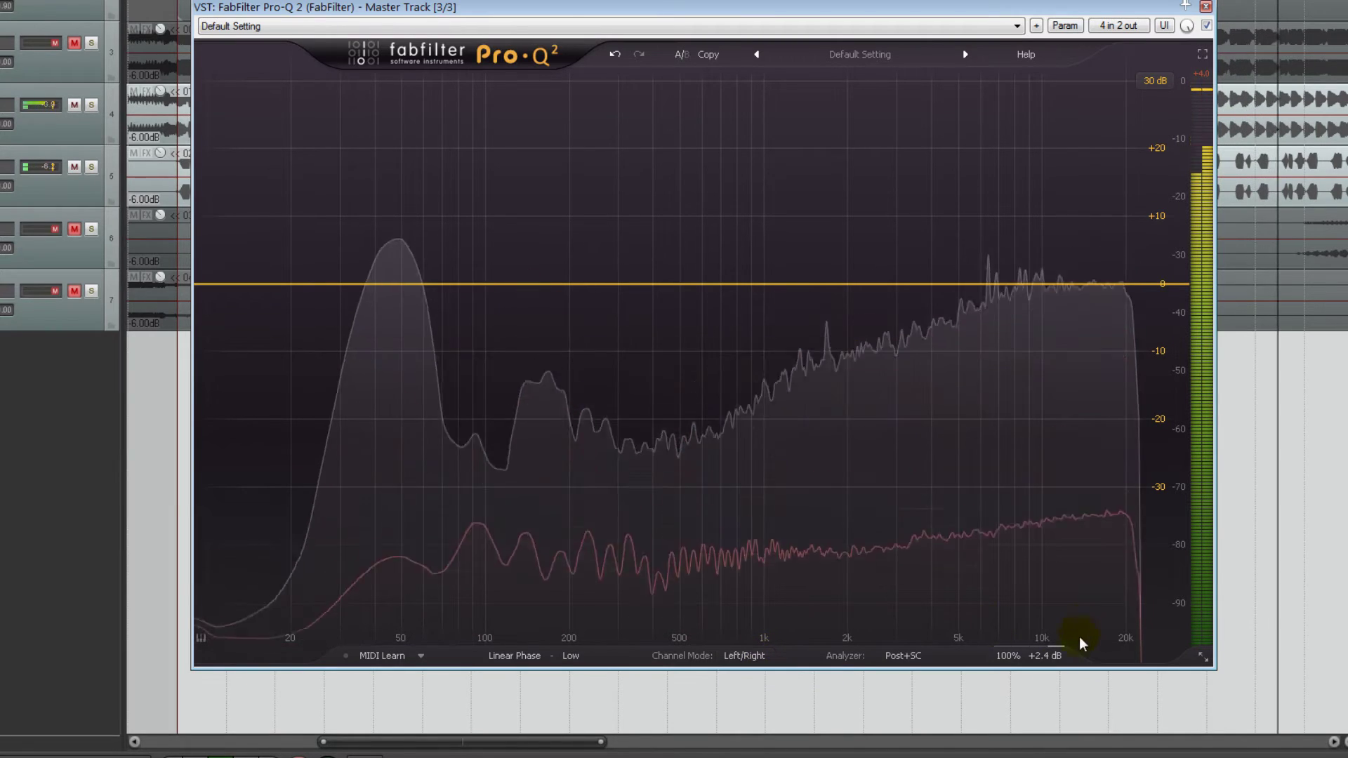
{"action": "mouse_move", "coordinate": [1038, 619]}
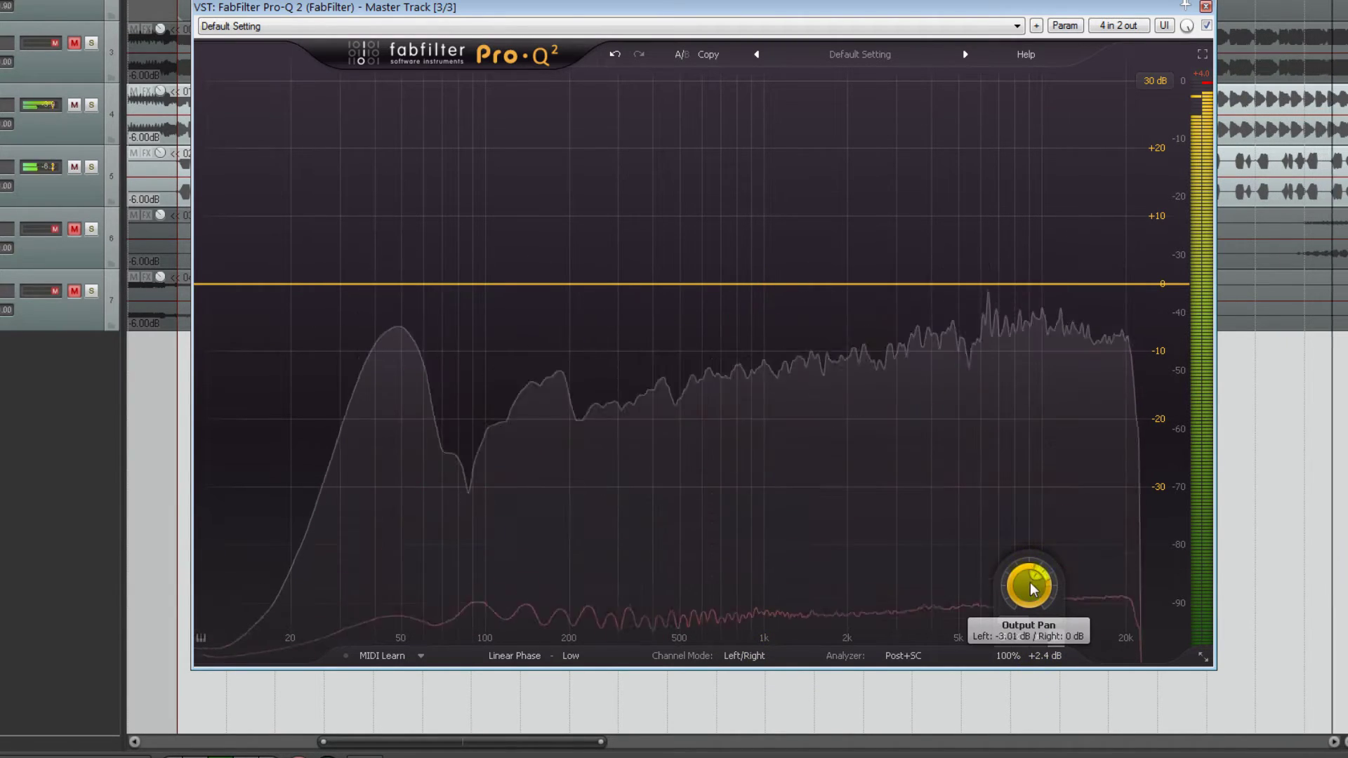
{"action": "left_click_drag", "start_coordinate": [1030, 587], "coordinate": [1034, 621]}
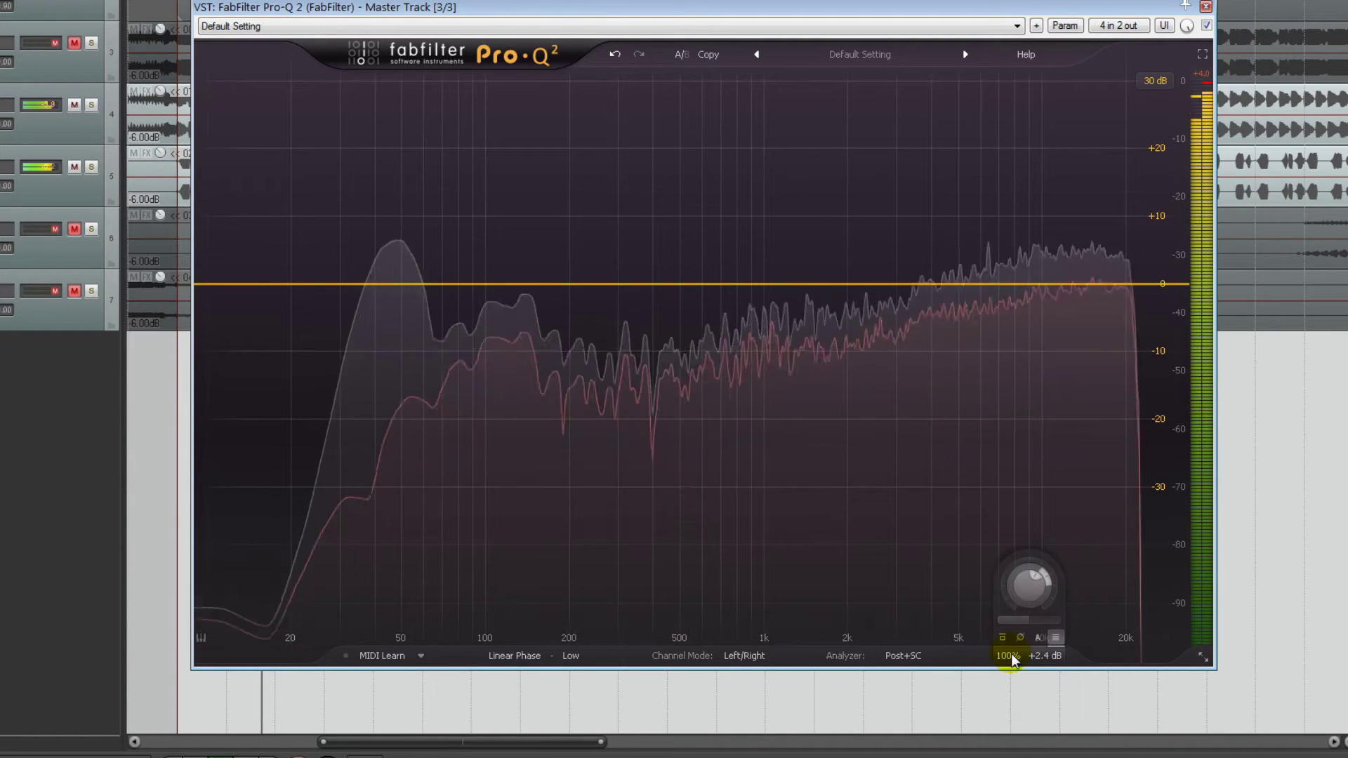
Toggle bypass off and on, enable auto gain, and leave the output meter visible.
{"action": "left_click", "coordinate": [1003, 637]}
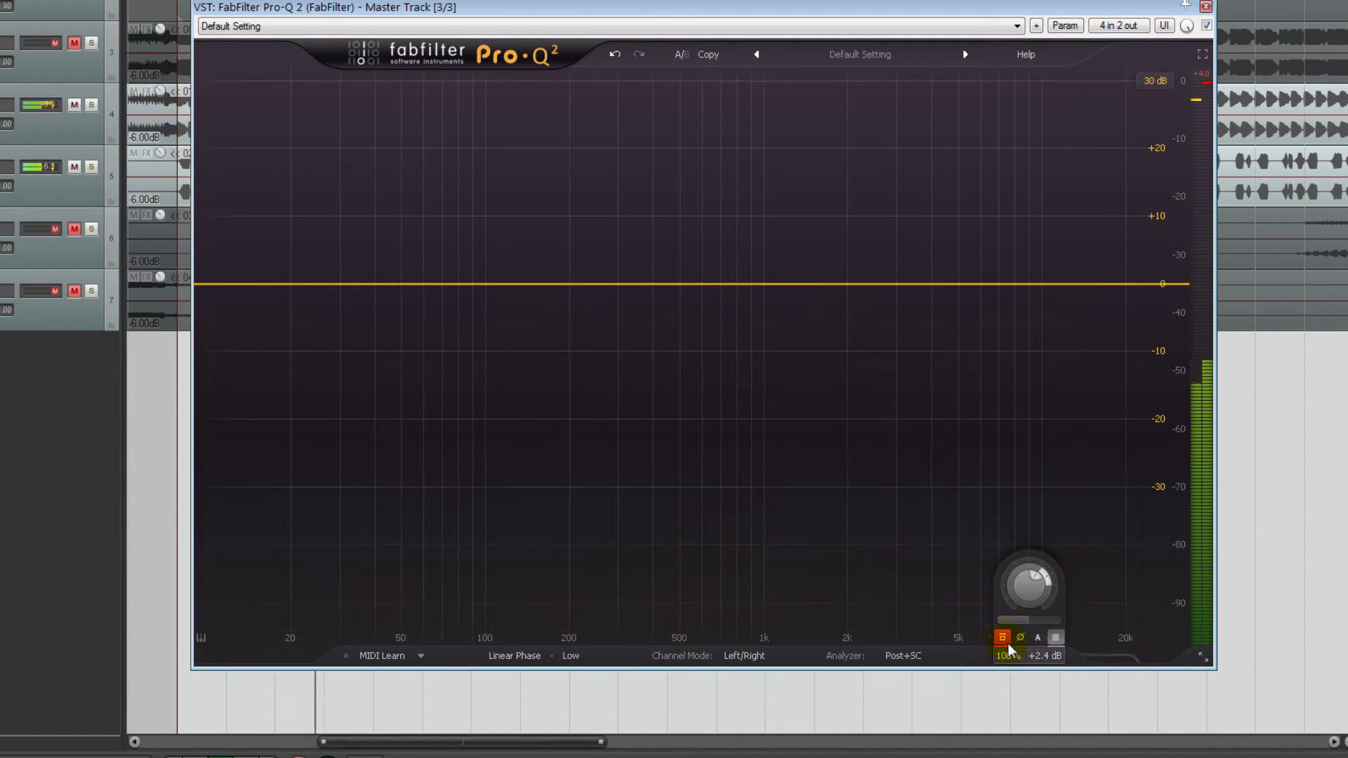
{"action": "left_click", "coordinate": [1004, 638]}
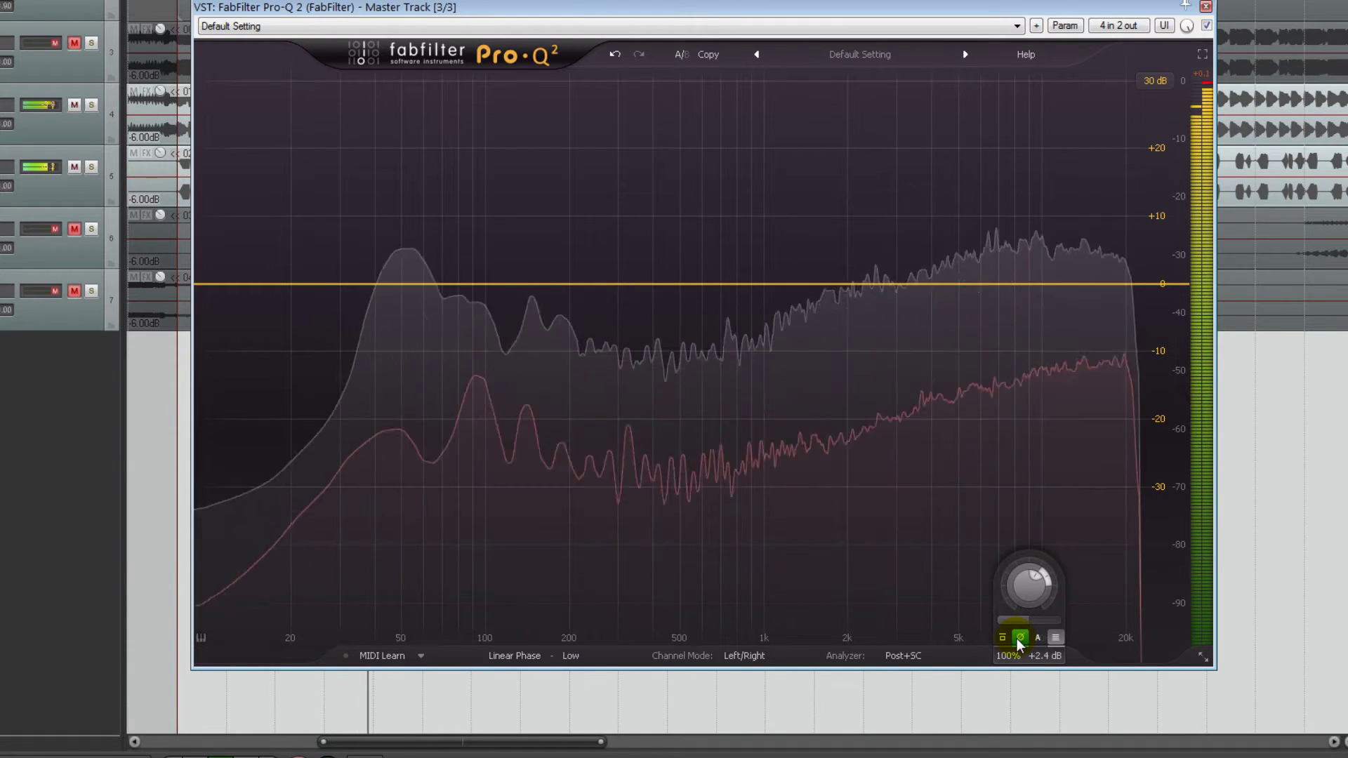
{"action": "left_click", "coordinate": [1038, 638]}
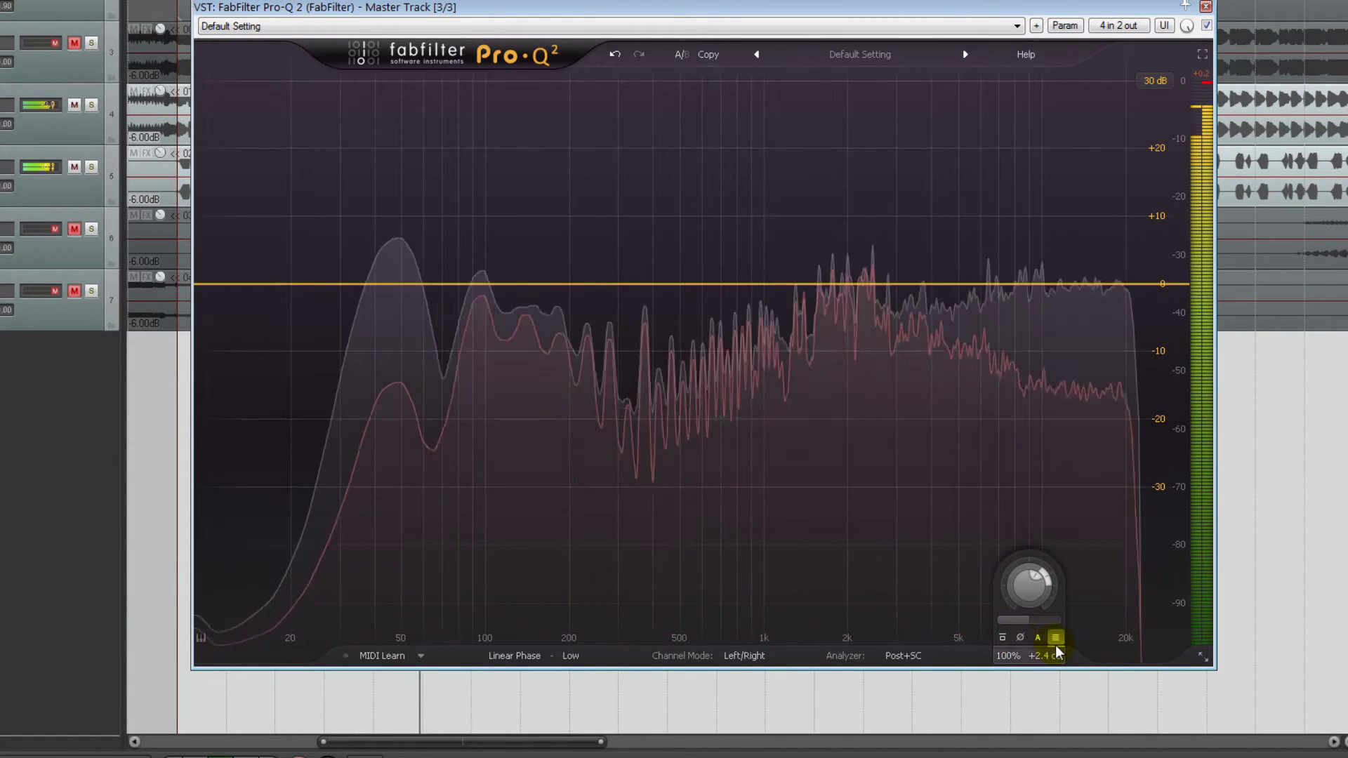
{"action": "left_click", "coordinate": [1055, 638]}
{"action": "left_click", "coordinate": [1055, 637]}
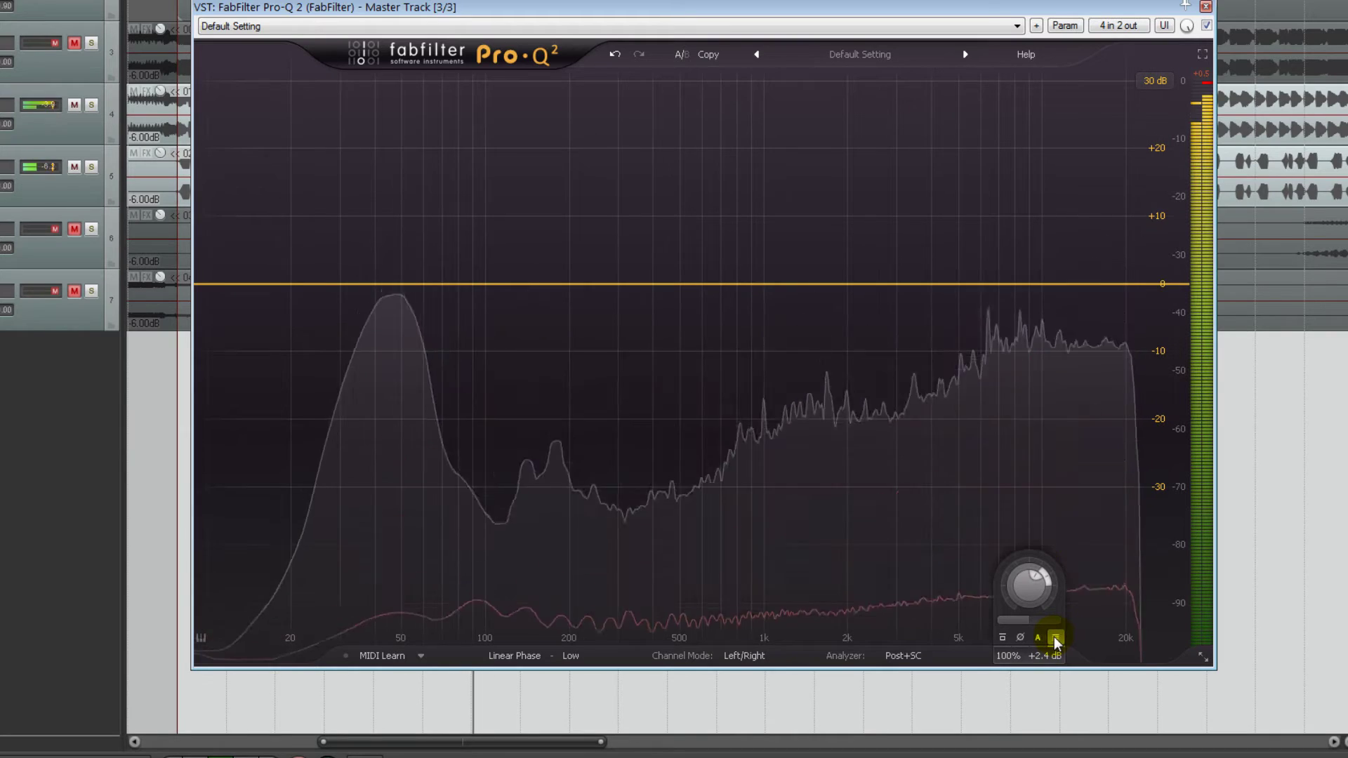
{"action": "left_click", "coordinate": [1054, 637]}
{"action": "left_click", "coordinate": [1055, 638]}
{"action": "left_click", "coordinate": [1037, 638]}
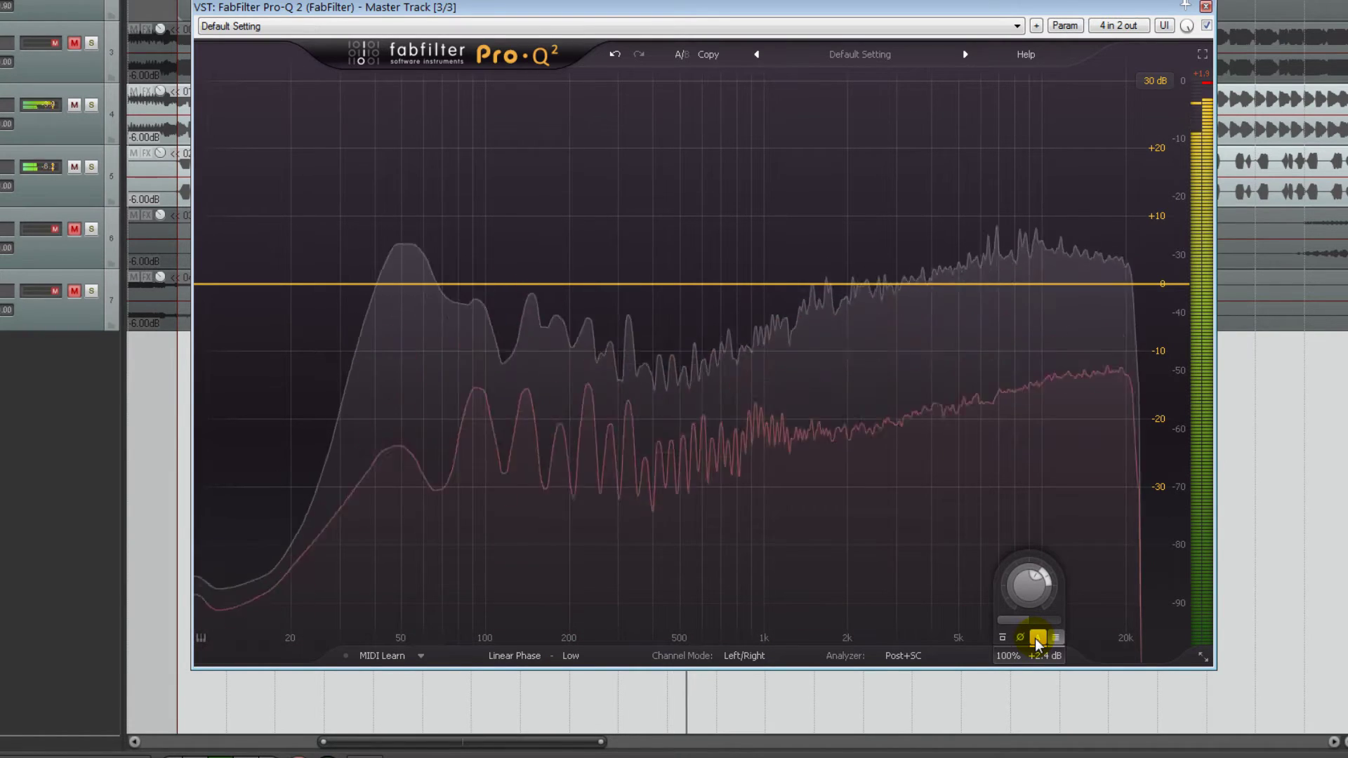
Cut a bell about 15 dB near 1 kHz and add a boost band around 200 Hz.
{"action": "left_click_drag", "start_coordinate": [773, 261], "coordinate": [767, 383]}
{"action": "left_click_drag", "start_coordinate": [686, 235], "coordinate": [573, 213]}
{"action": "left_click_drag", "start_coordinate": [896, 278], "coordinate": [932, 329]}
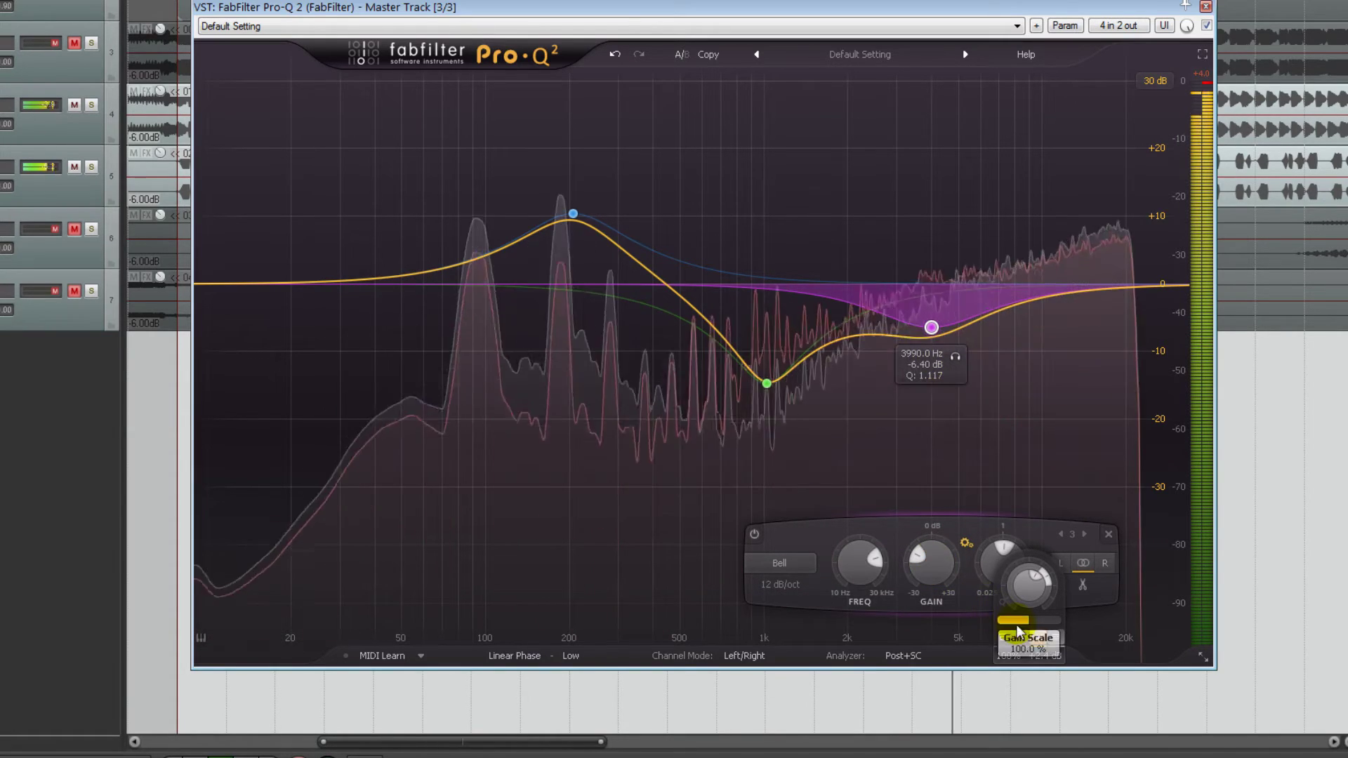
Add a cut near 250 Hz, a low boost at about 82 Hz, and a small dip near 1.6 kHz.
{"action": "mouse_move", "coordinate": [1039, 639]}
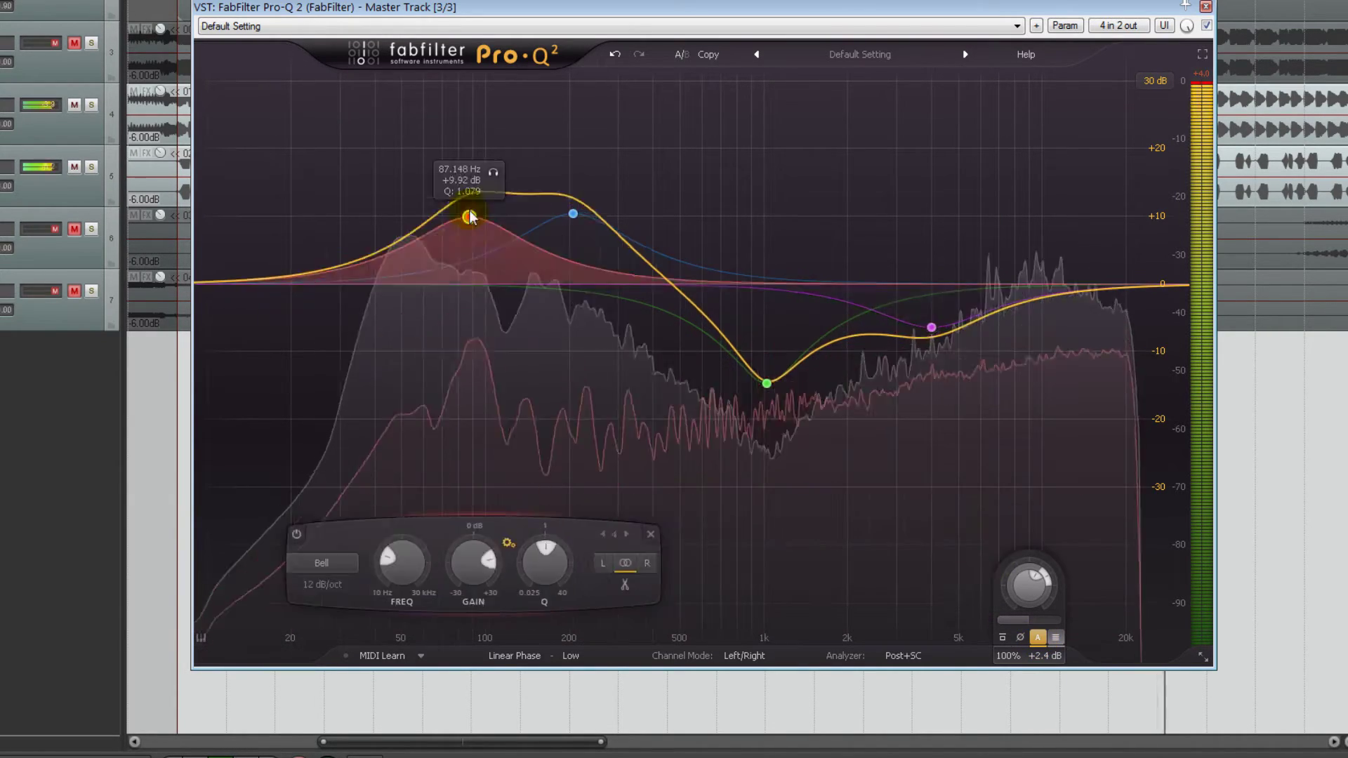
{"action": "left_click_drag", "start_coordinate": [642, 237], "coordinate": [585, 401]}
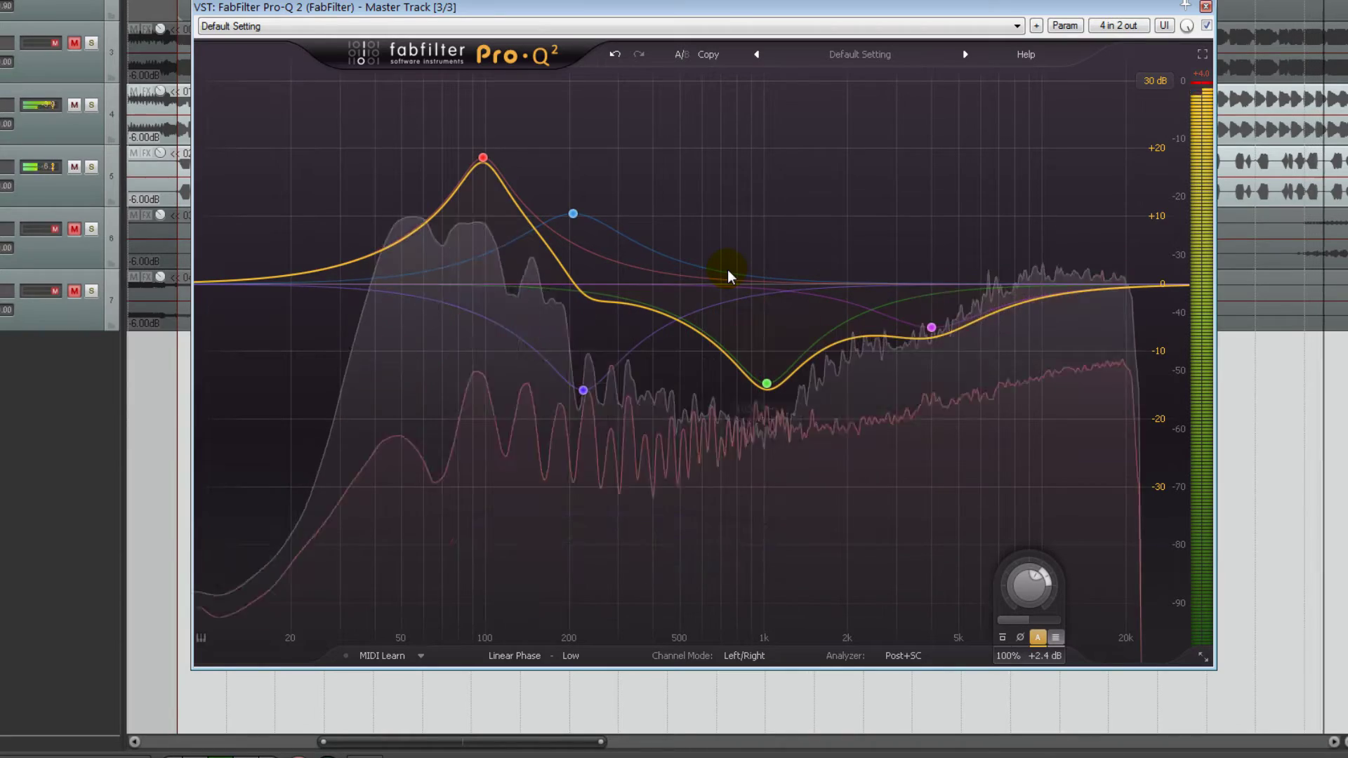
{"action": "left_click_drag", "start_coordinate": [728, 272], "coordinate": [432, 156]}
{"action": "left_click_drag", "start_coordinate": [445, 215], "coordinate": [463, 258]}
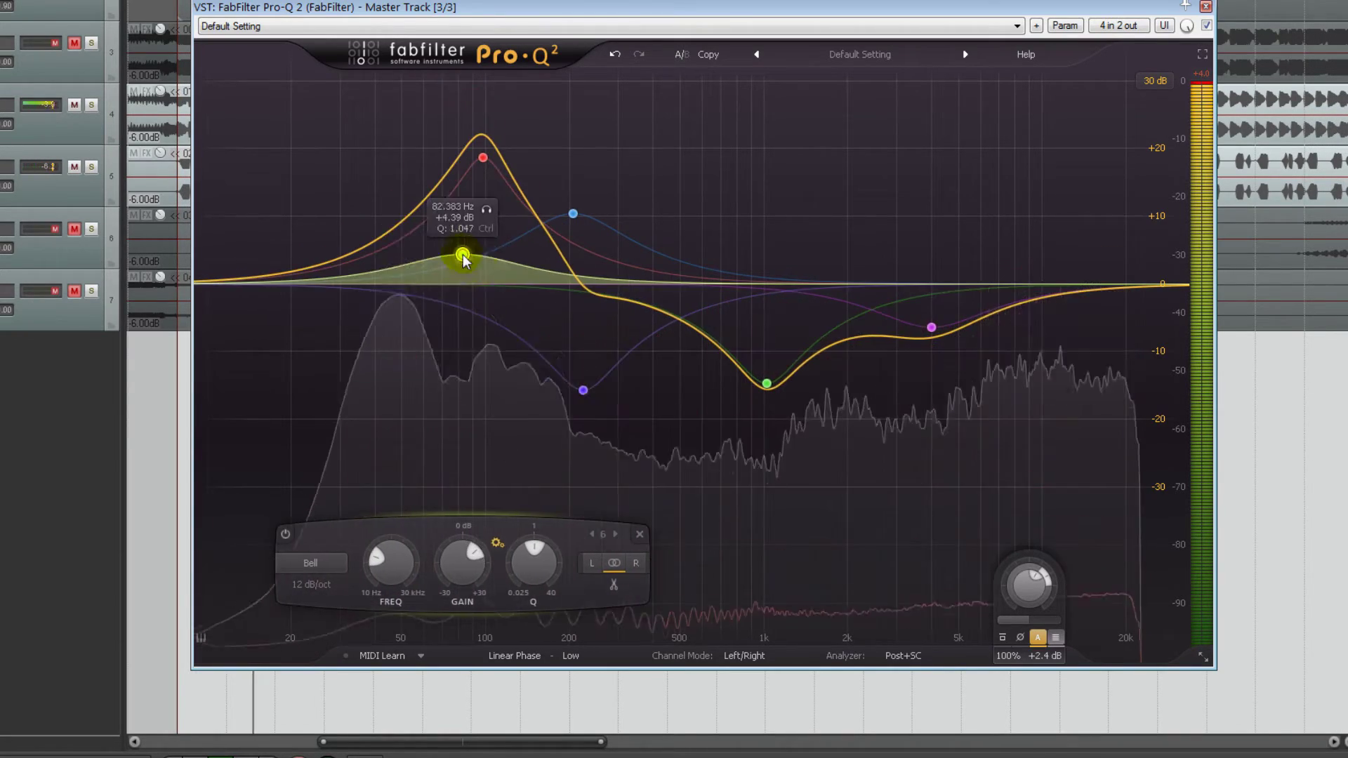
{"action": "left_click_drag", "start_coordinate": [864, 346], "coordinate": [1020, 293]}
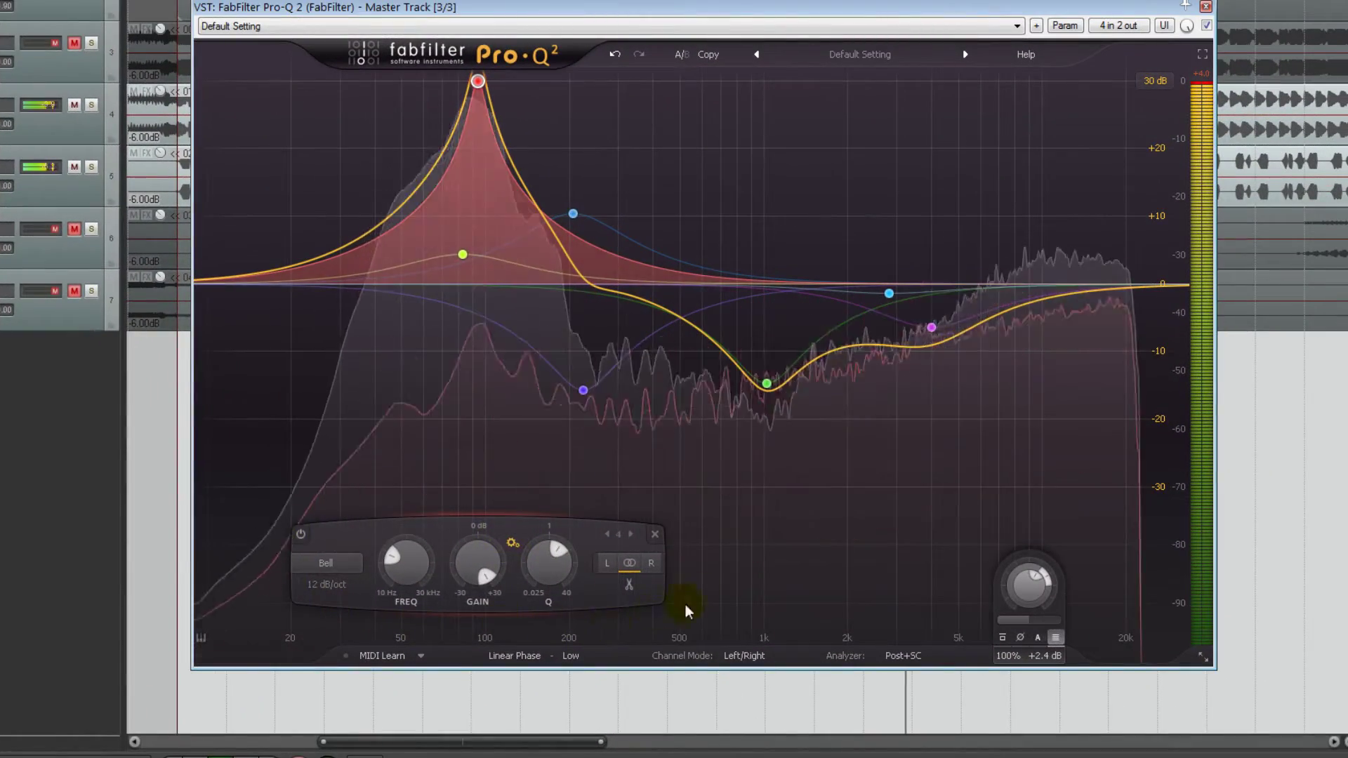
Select the bands at 205 Hz, 2.8 kHz, 4 kHz and 1 kHz in turn, then view the filter shapes.
{"action": "left_click", "coordinate": [573, 214]}
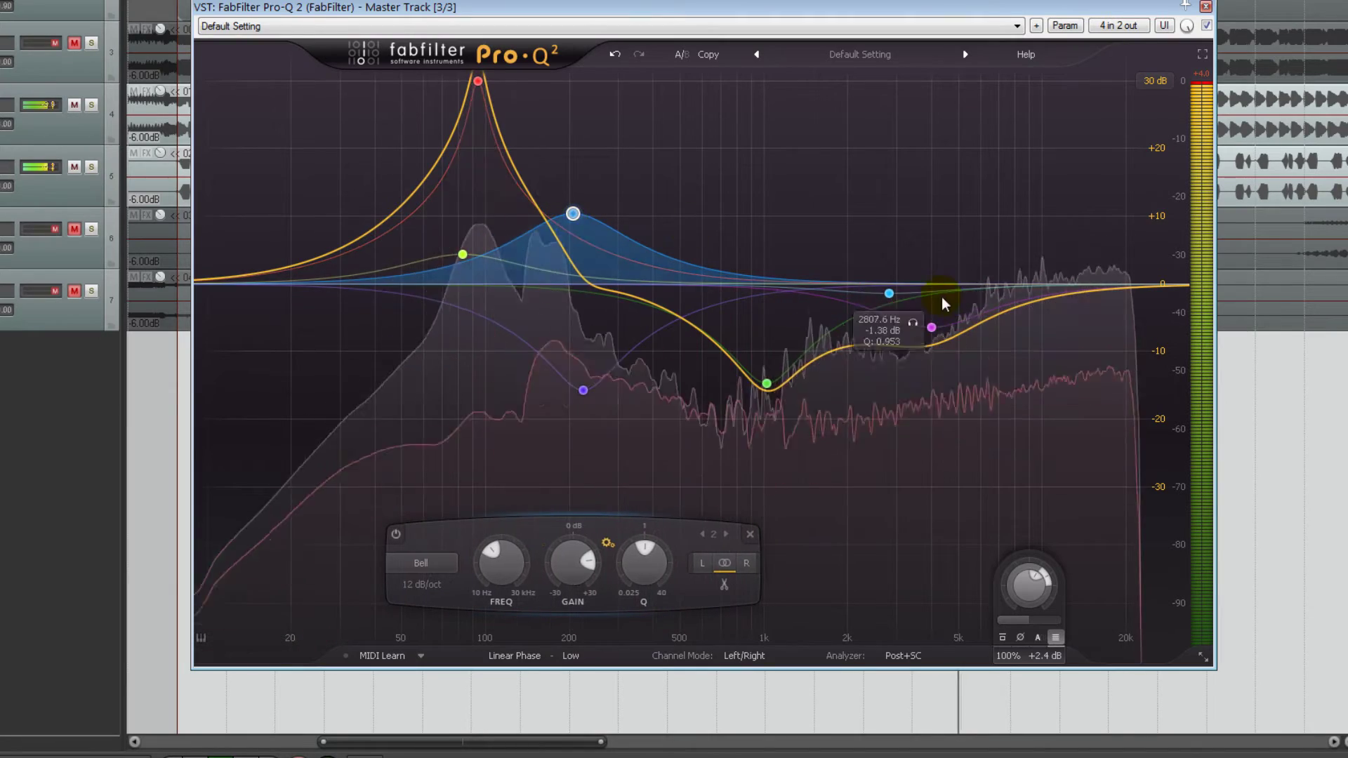
{"action": "left_click", "coordinate": [901, 295]}
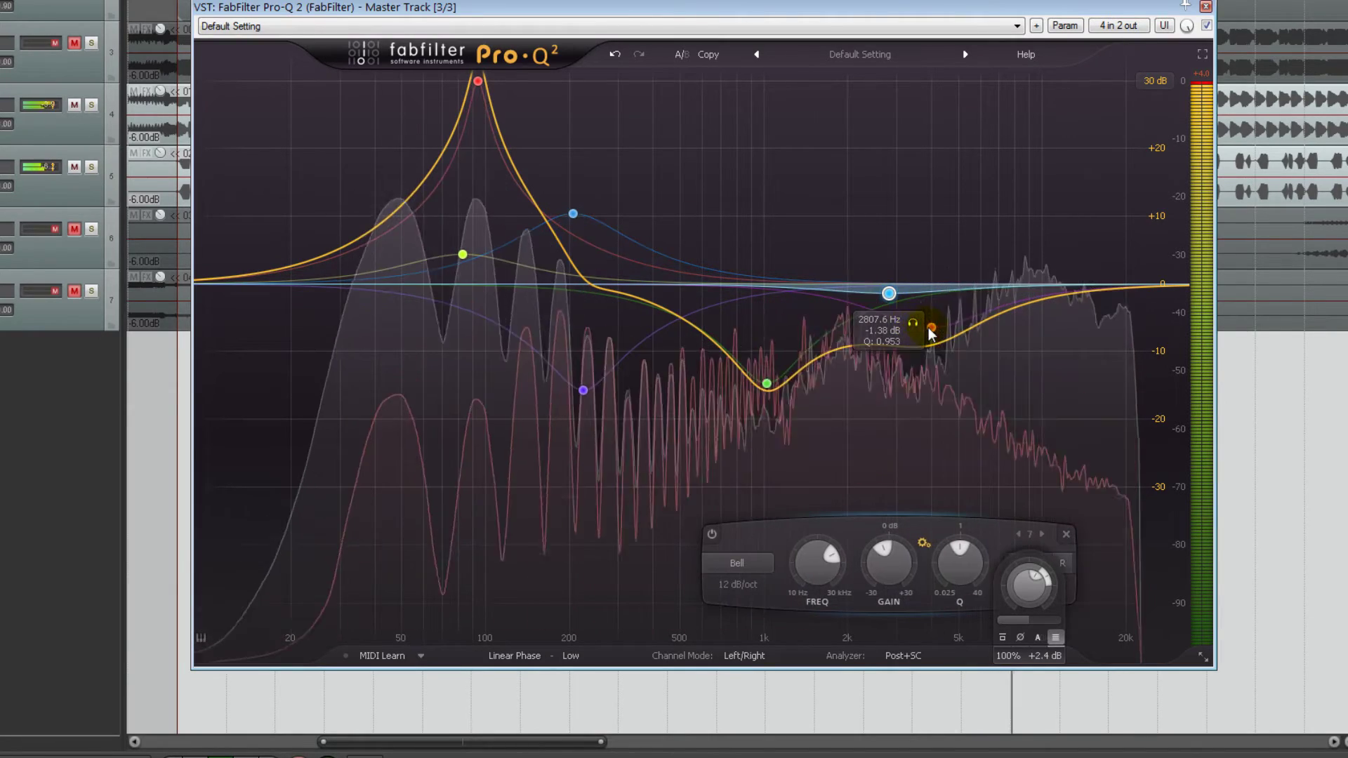
{"action": "left_click", "coordinate": [931, 329]}
{"action": "left_click", "coordinate": [767, 385]}
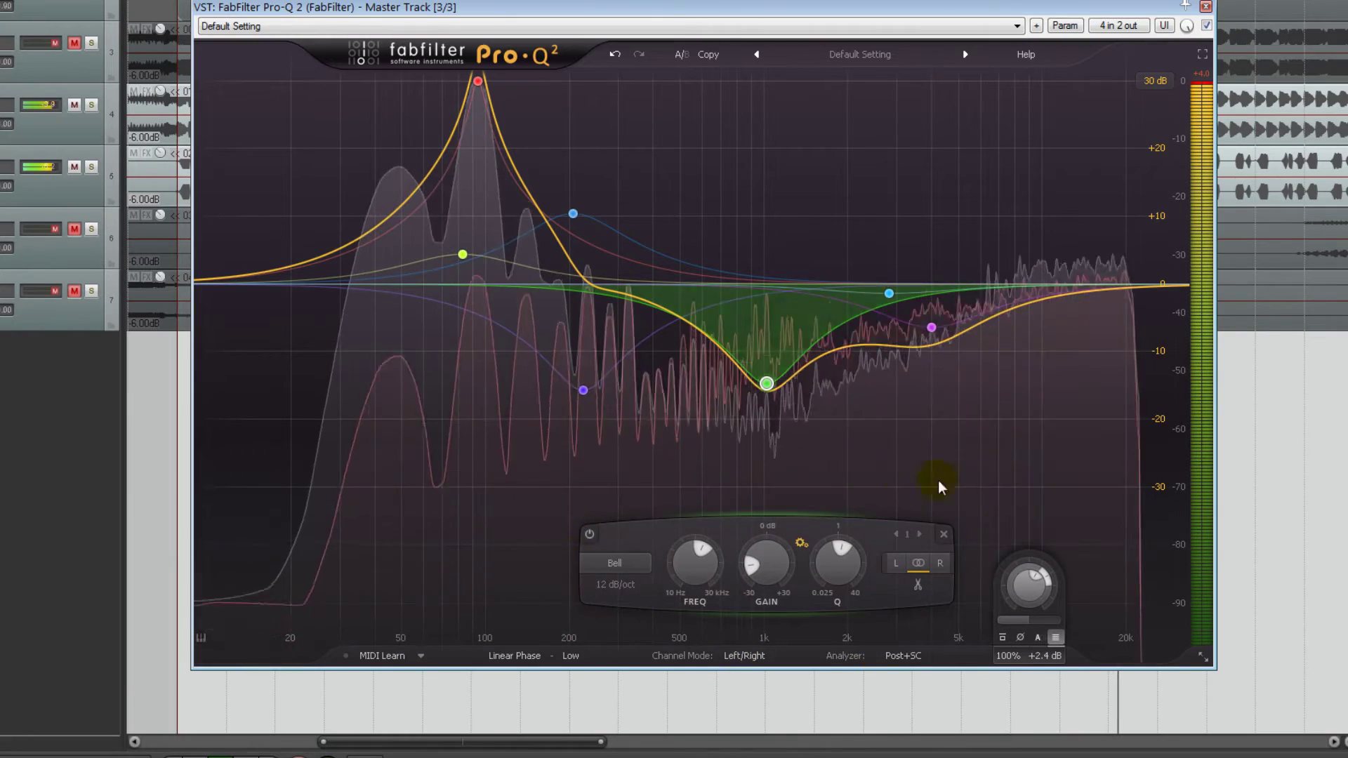
{"action": "left_click", "coordinate": [646, 562]}
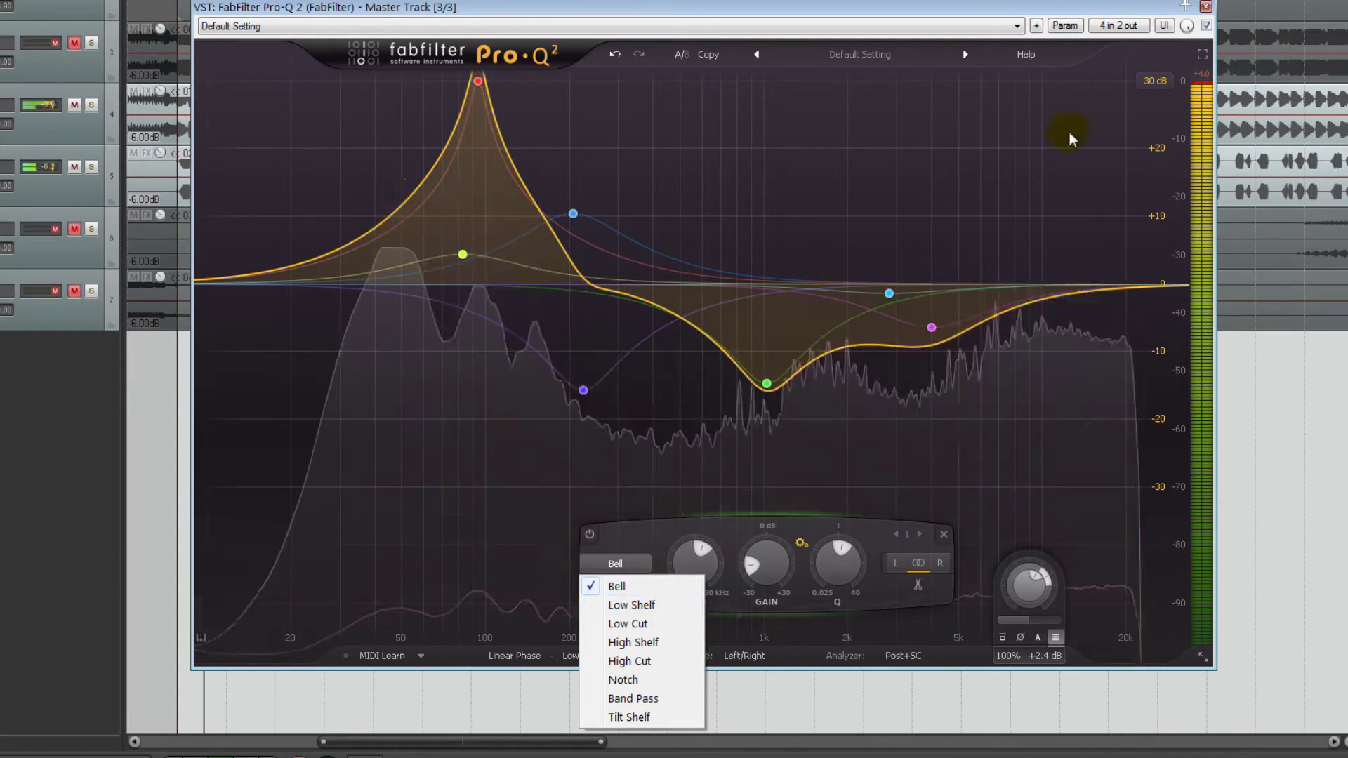
Reset all bands, add a new band near 63 Hz, and try Low Shelf then High Shelf.
{"action": "left_click", "coordinate": [1079, 171]}
{"action": "left_click", "coordinate": [847, 536]}
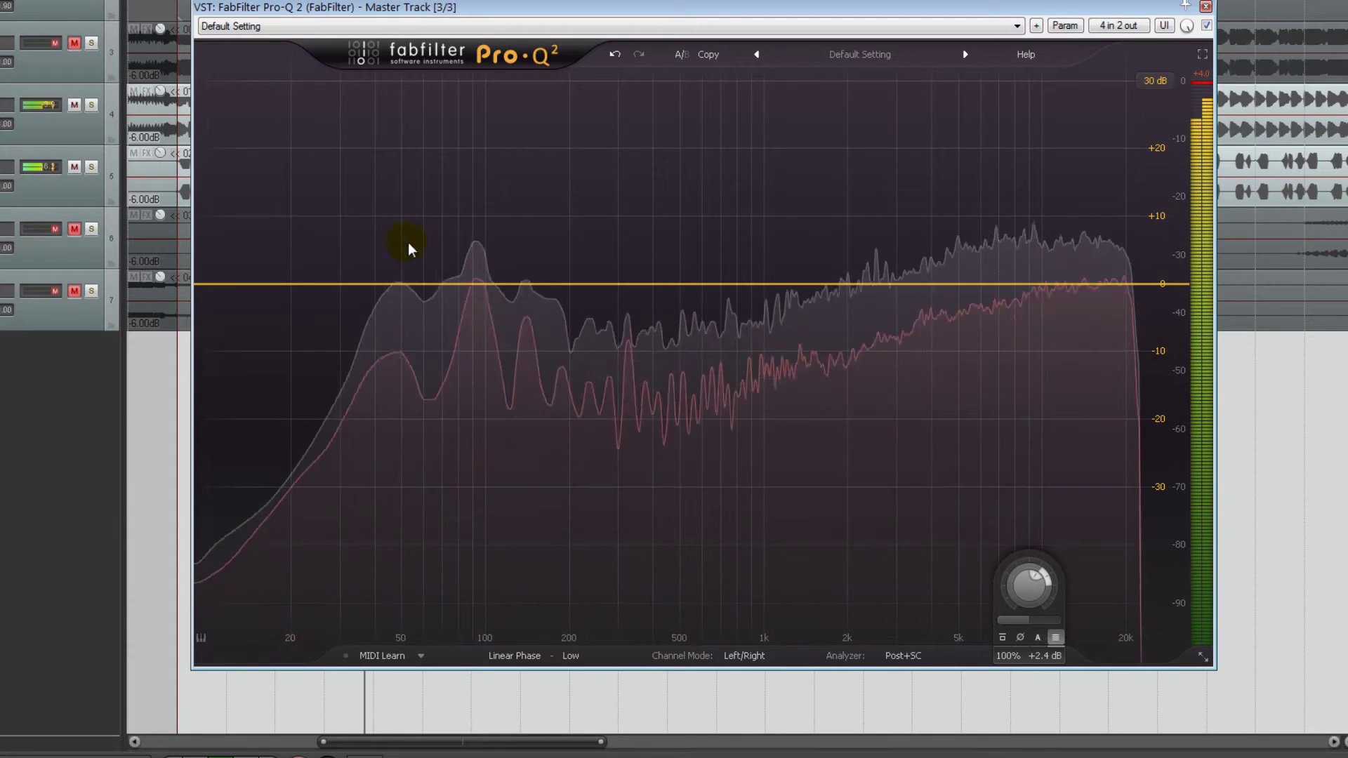
{"action": "double_click", "coordinate": [428, 241]}
{"action": "left_click", "coordinate": [292, 567]}
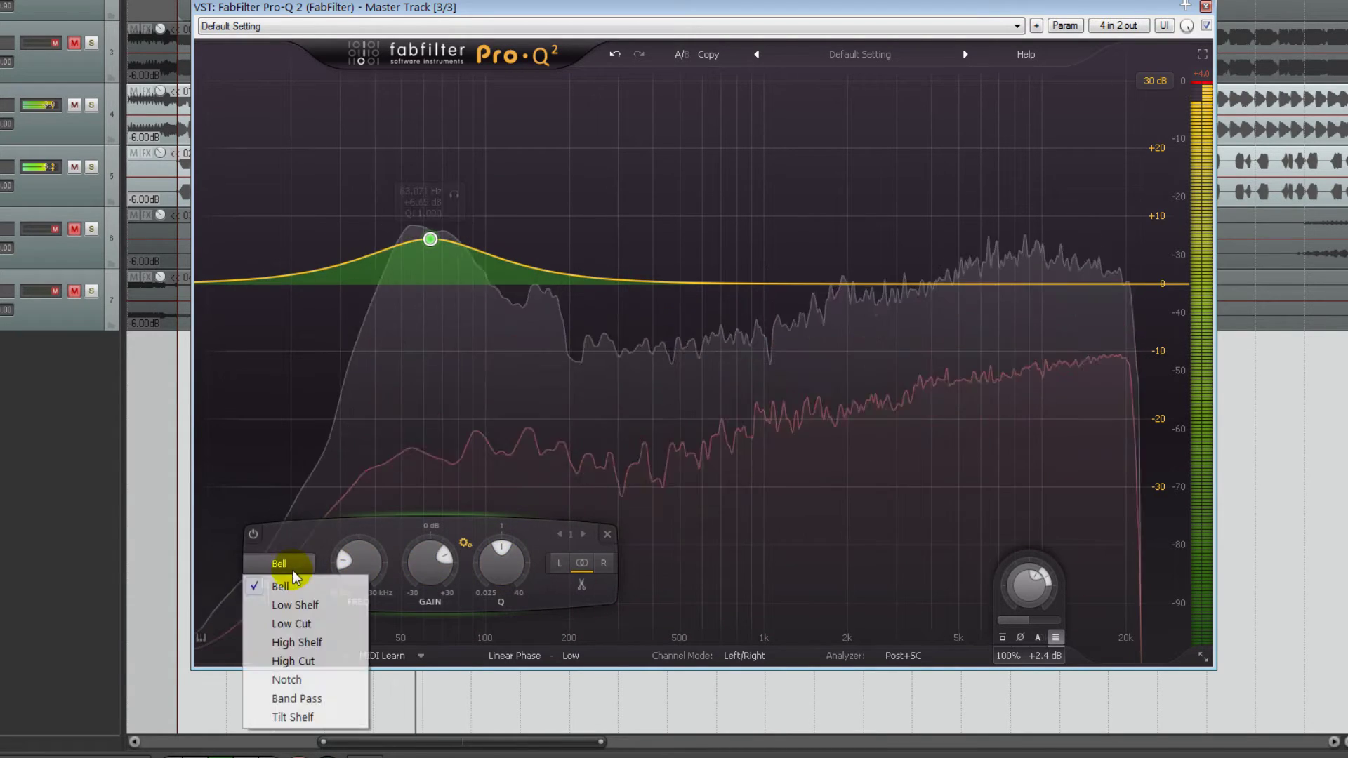
{"action": "left_click", "coordinate": [304, 604]}
{"action": "left_click", "coordinate": [304, 569]}
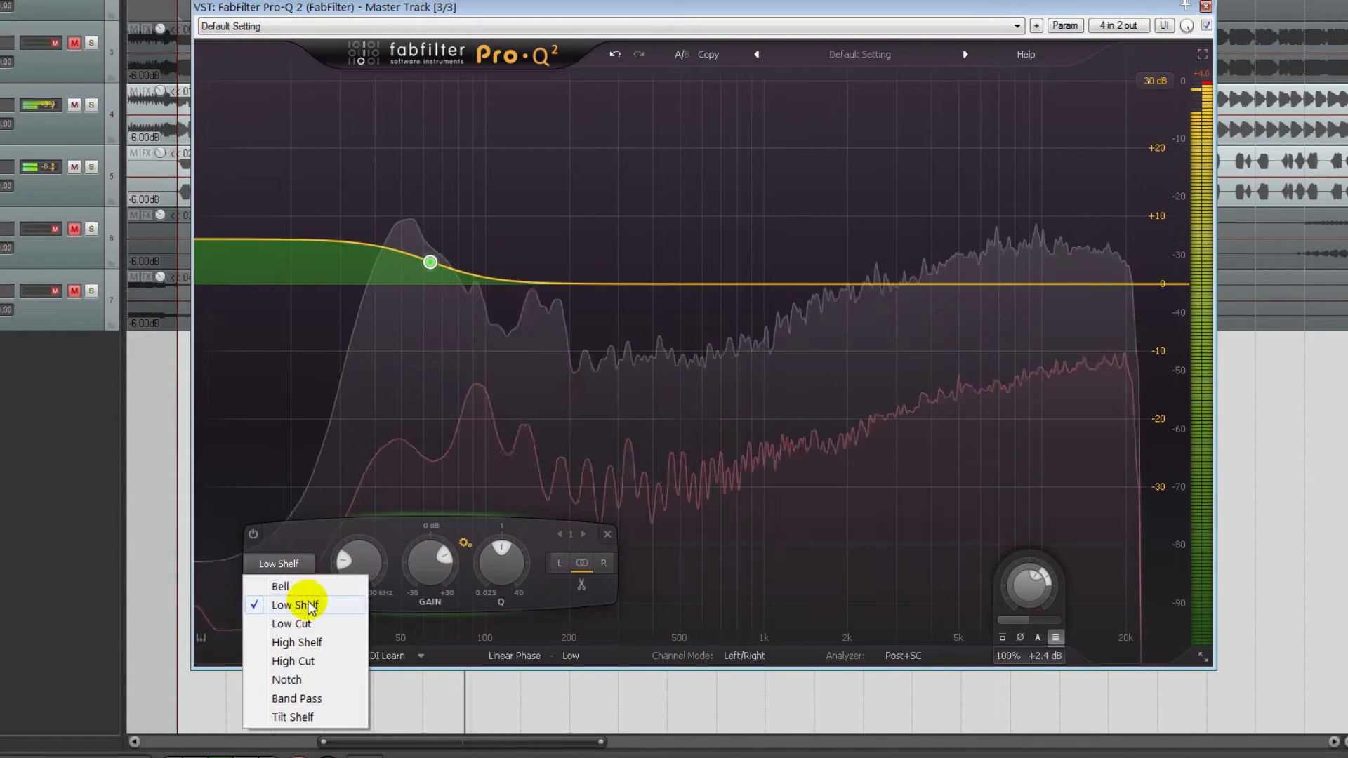
{"action": "left_click", "coordinate": [316, 644]}
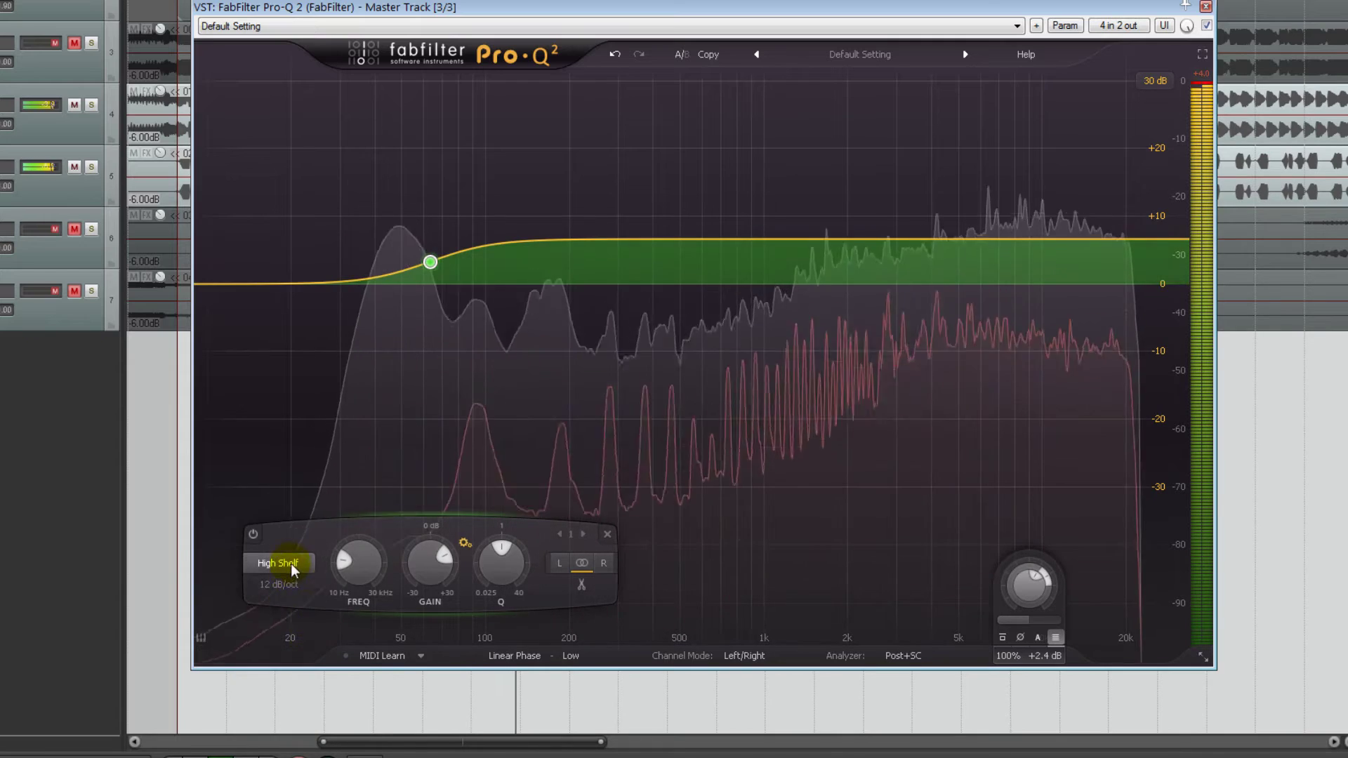
Turn the band into a High Cut with a 96 dB/oct slope, after trying Low Cut and 48 dB/oct.
{"action": "left_click", "coordinate": [292, 568]}
{"action": "left_click", "coordinate": [304, 624]}
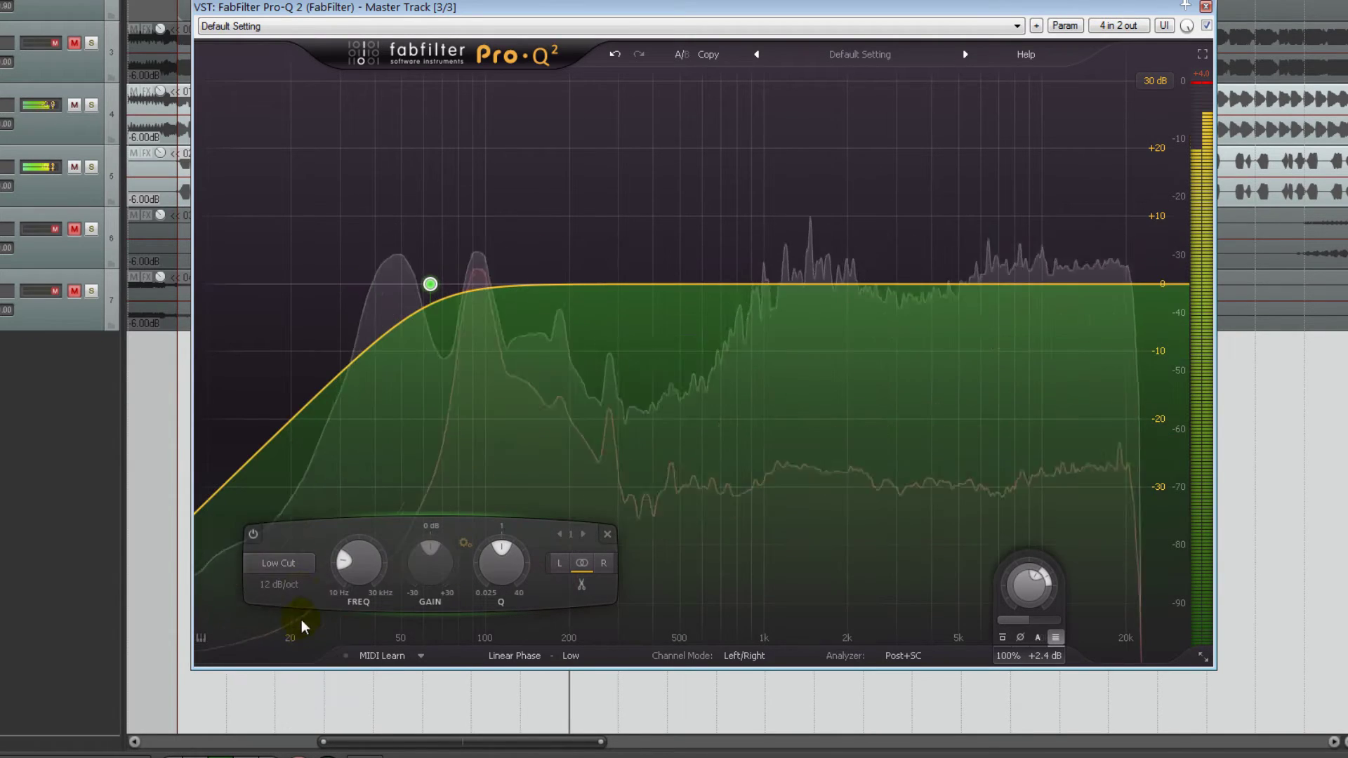
{"action": "left_click", "coordinate": [295, 567]}
{"action": "left_click", "coordinate": [302, 663]}
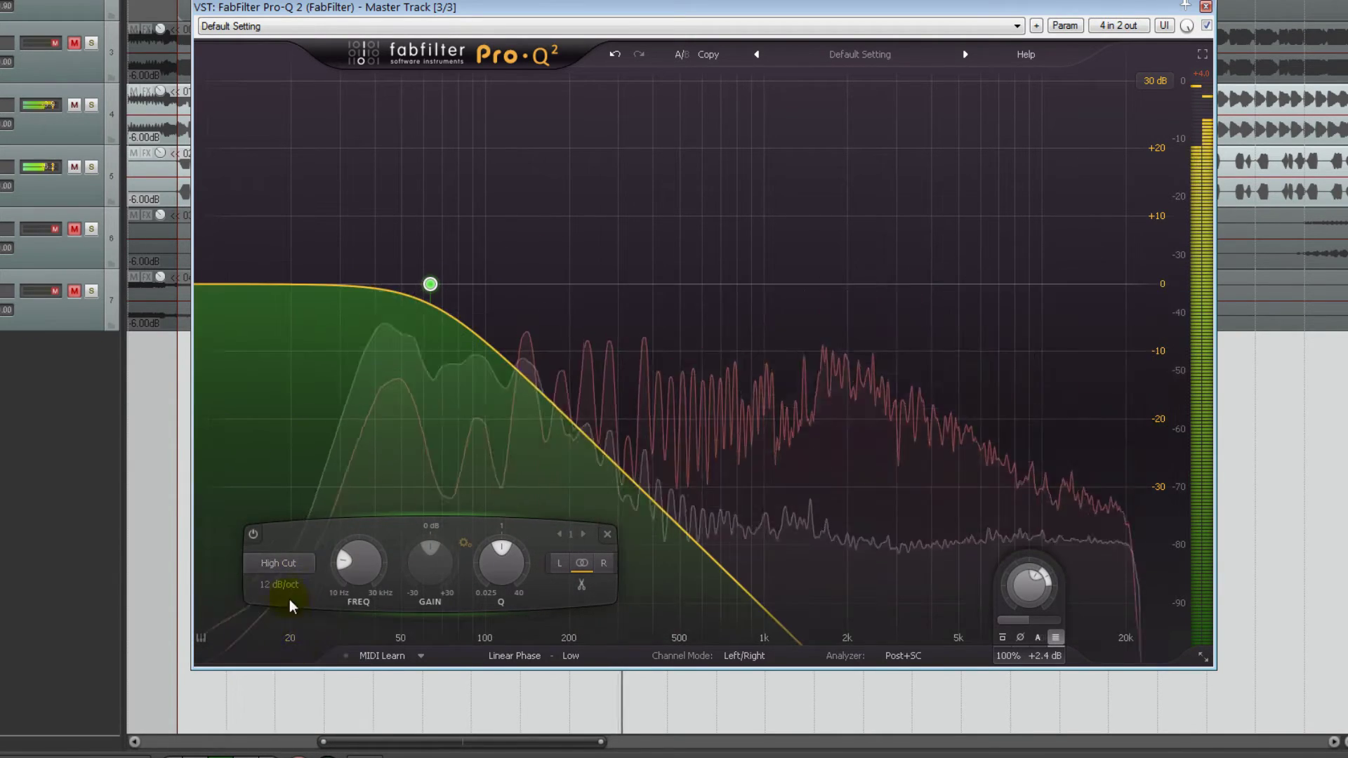
{"action": "left_click", "coordinate": [283, 587]}
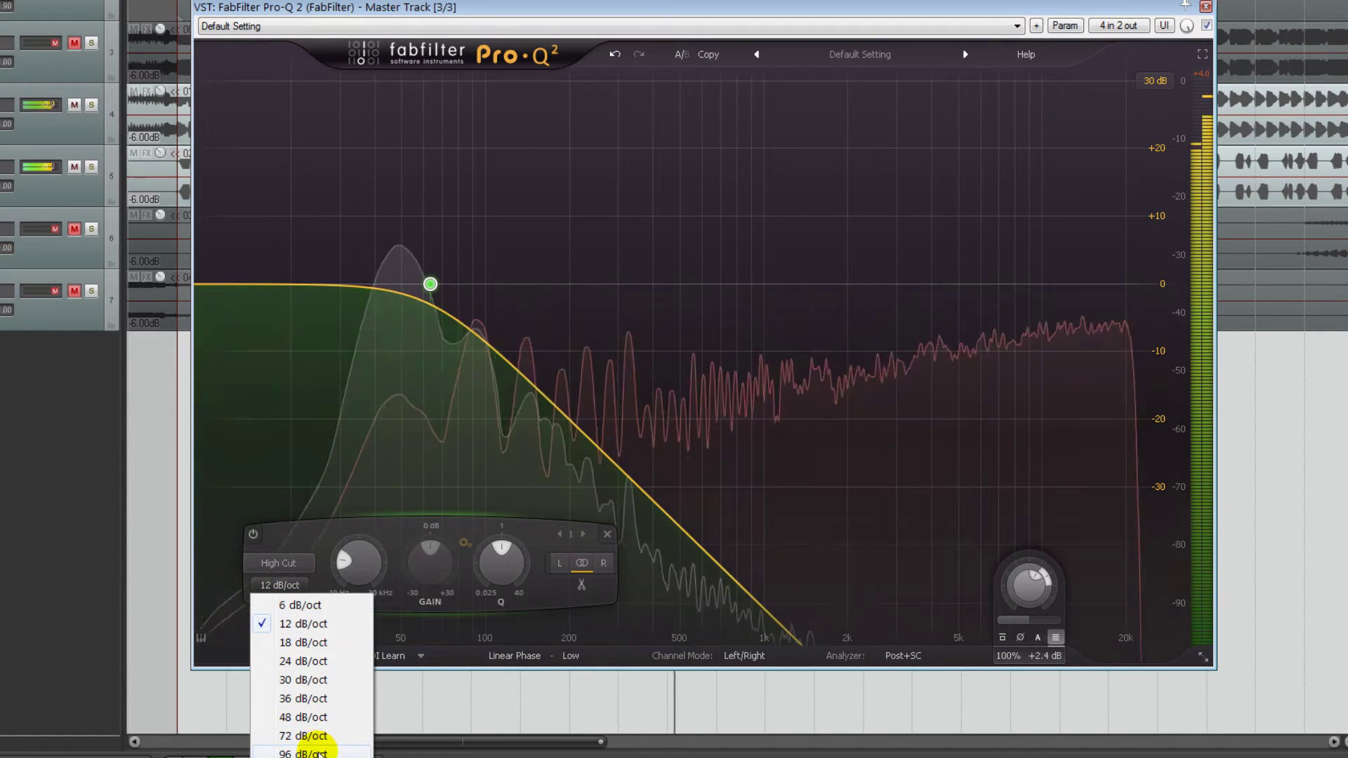
{"action": "left_click", "coordinate": [309, 717]}
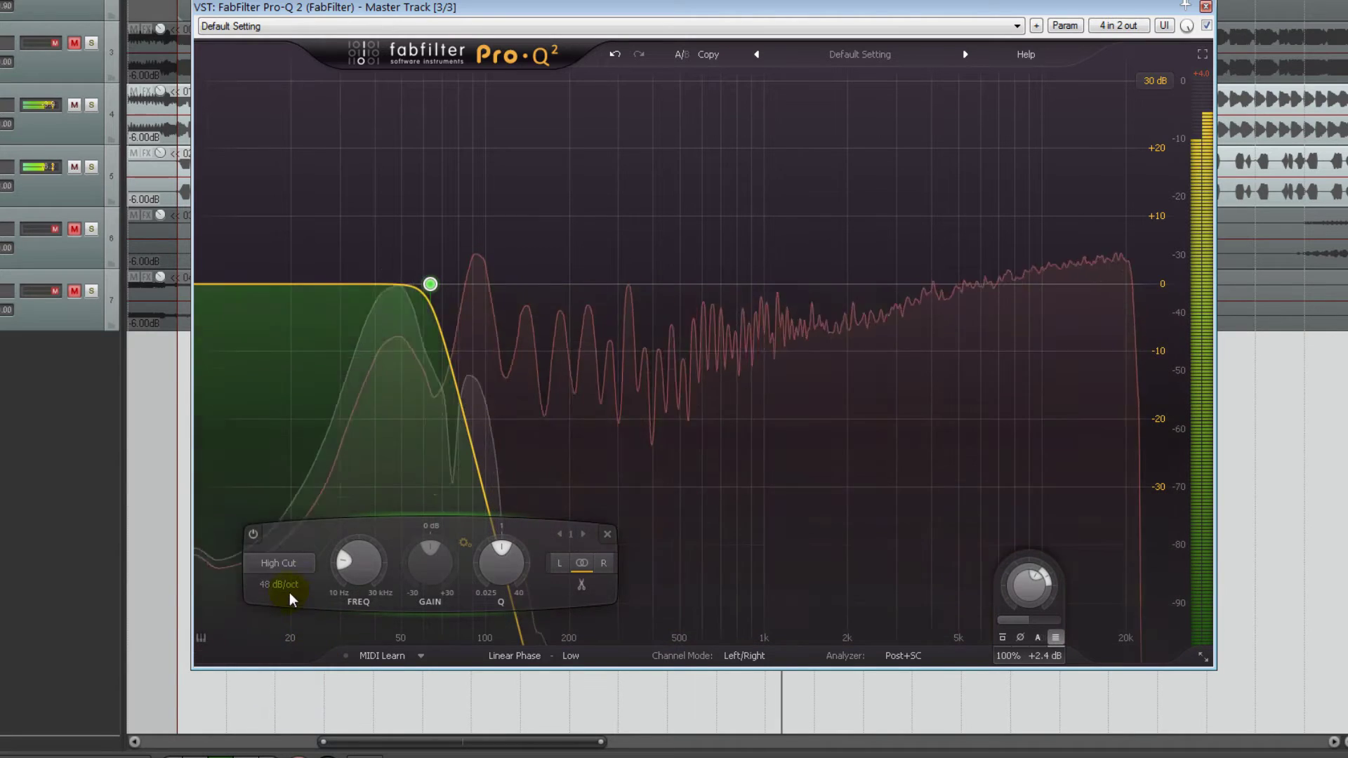
{"action": "left_click", "coordinate": [280, 584]}
{"action": "left_click", "coordinate": [302, 737]}
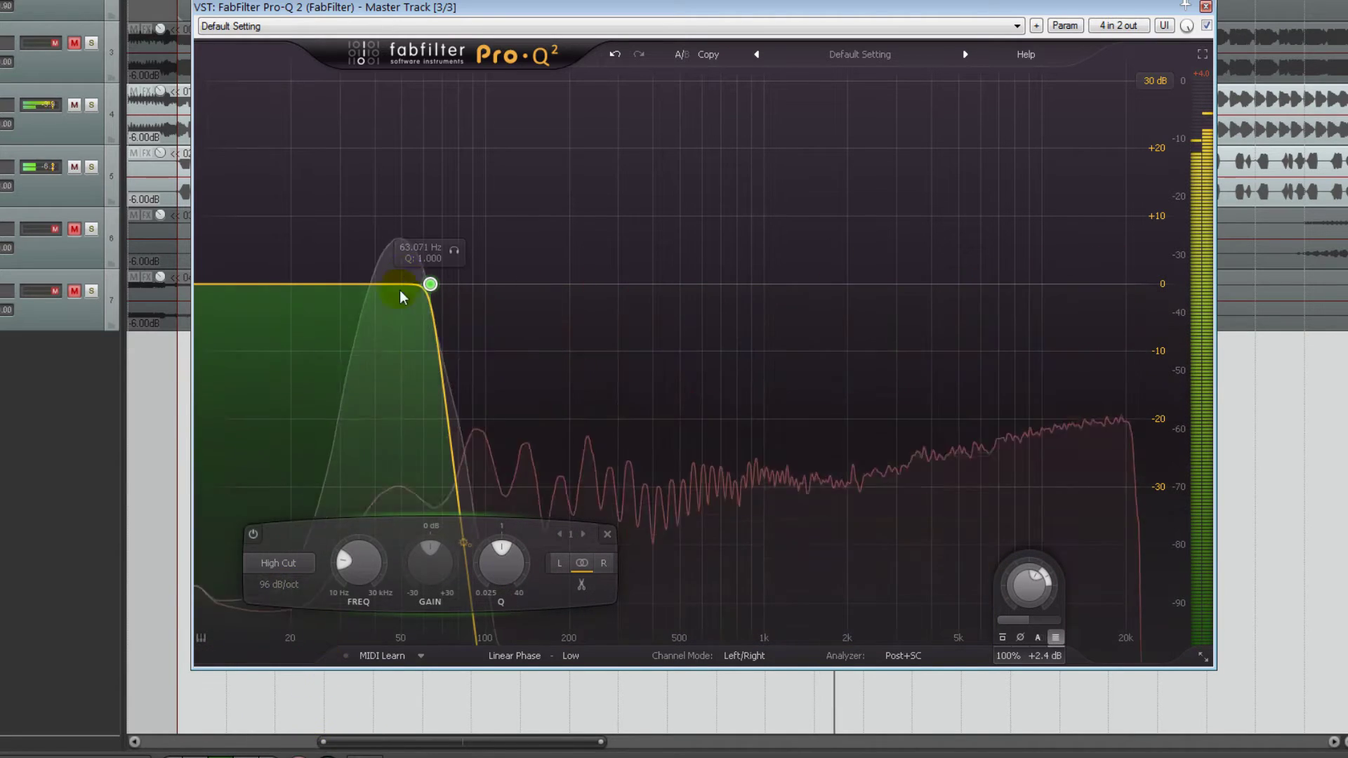
Move the High Cut to about 409 Hz and set the analyzer to Pre+Post spectra.
{"action": "left_click_drag", "start_coordinate": [430, 284], "coordinate": [642, 274]}
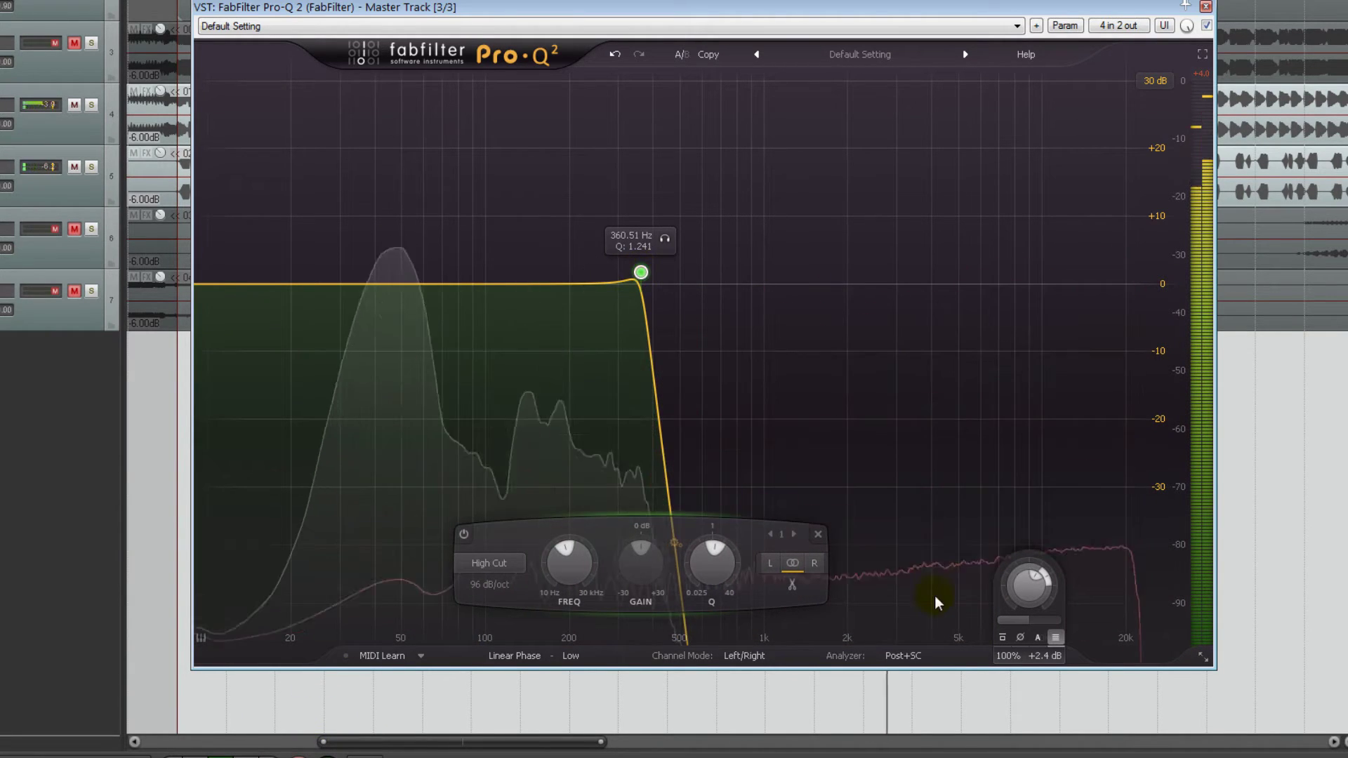
{"action": "left_click", "coordinate": [915, 660]}
{"action": "left_click", "coordinate": [860, 518]}
{"action": "left_click", "coordinate": [952, 518]}
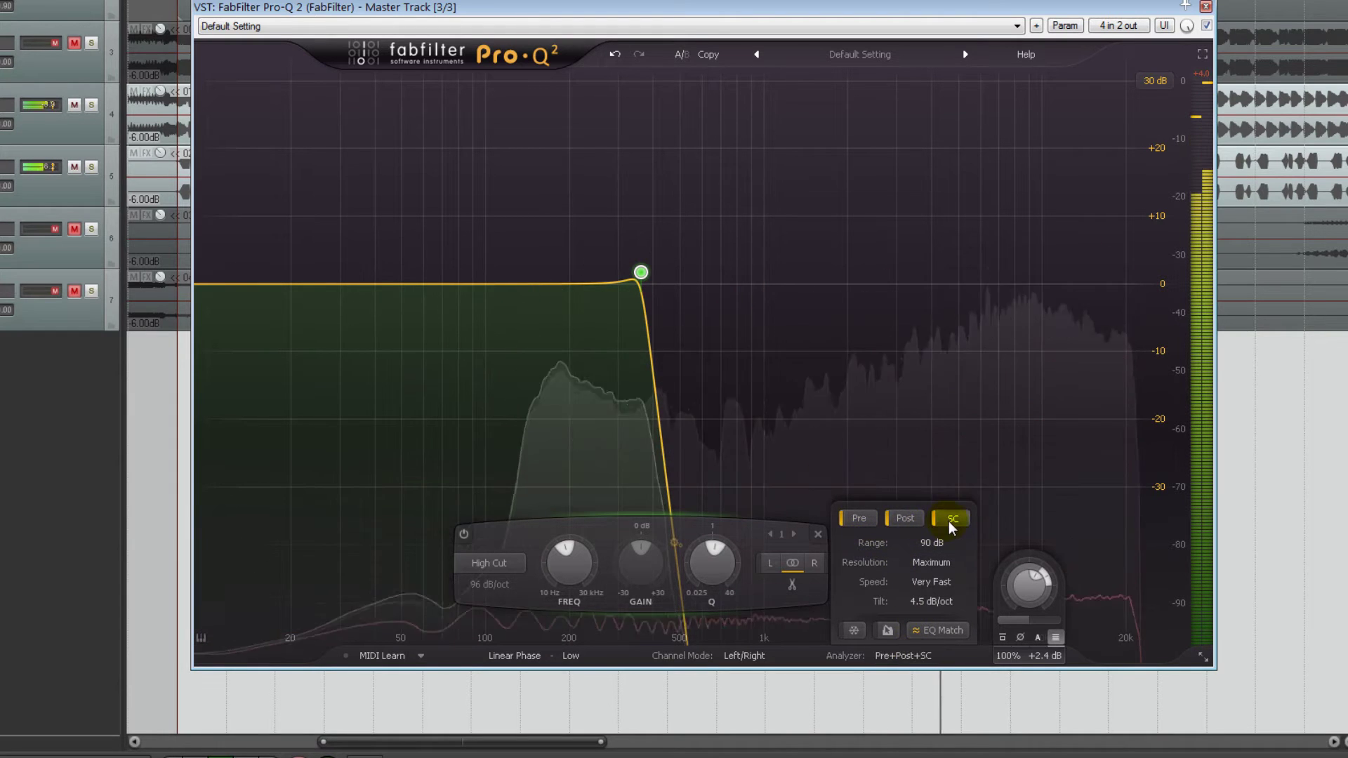
{"action": "left_click_drag", "start_coordinate": [637, 281], "coordinate": [652, 308]}
{"action": "left_click", "coordinate": [507, 566]}
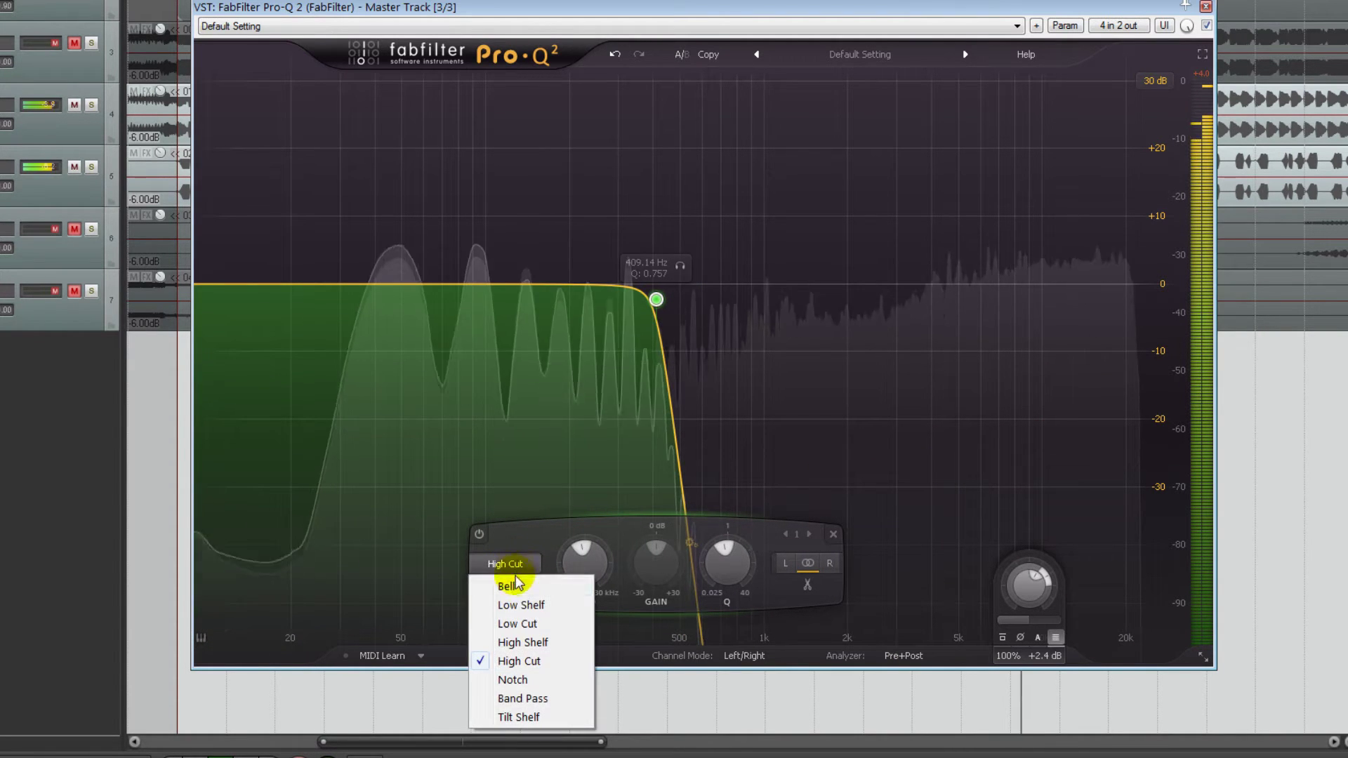
Change the band to a Notch and sweep it to a wide notch around 1.4 kHz.
{"action": "left_click", "coordinate": [541, 681]}
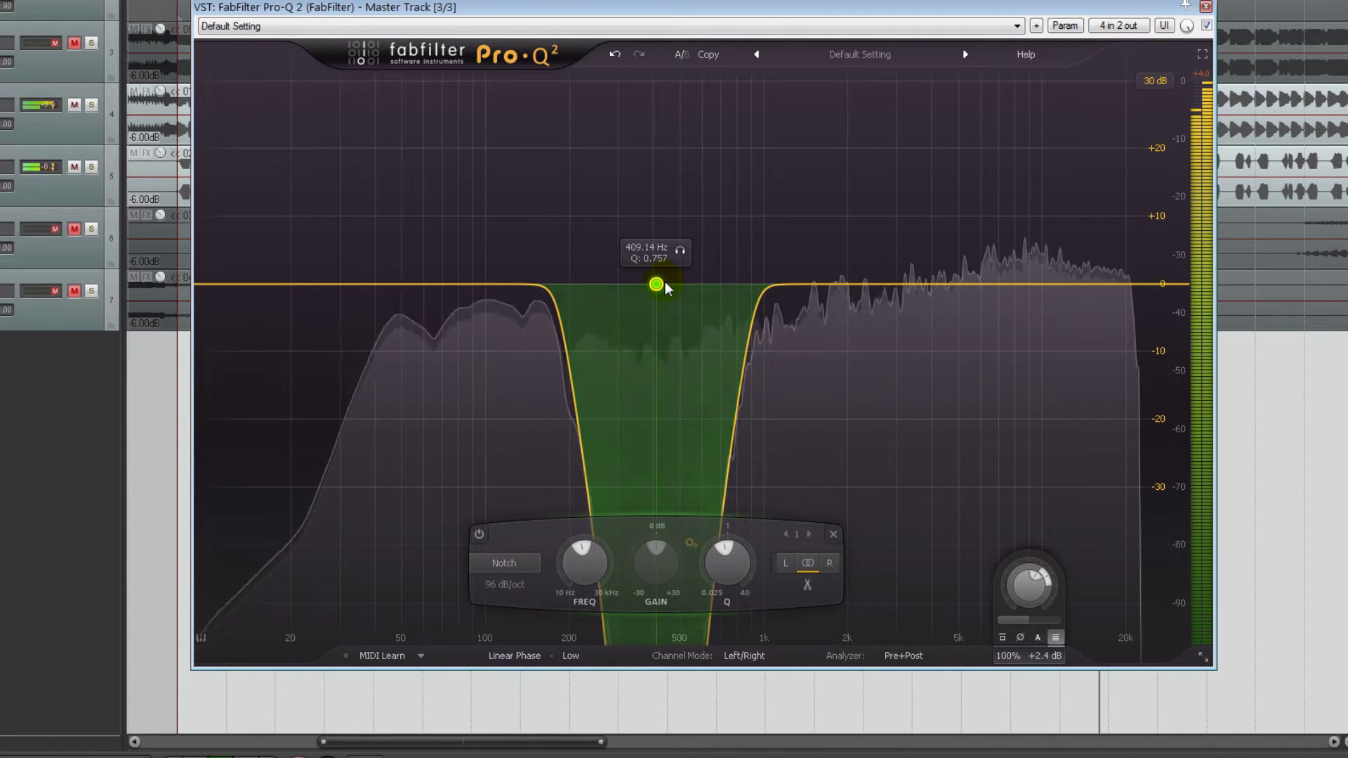
{"action": "left_click_drag", "start_coordinate": [661, 283], "coordinate": [792, 175]}
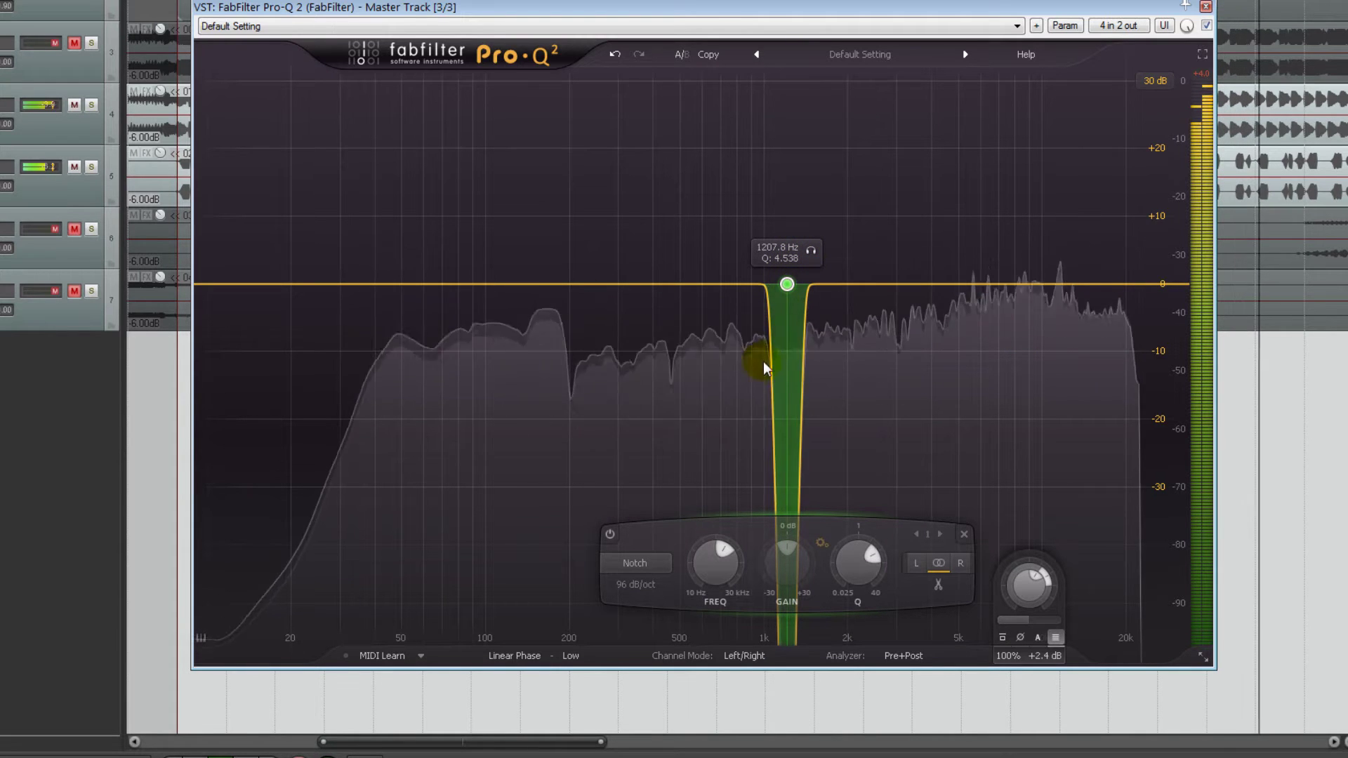
{"action": "mouse_move", "coordinate": [788, 311]}
{"action": "left_mouse_down"}
{"action": "mouse_move", "coordinate": [808, 421]}
{"action": "mouse_move", "coordinate": [767, 298]}
{"action": "left_mouse_up"}
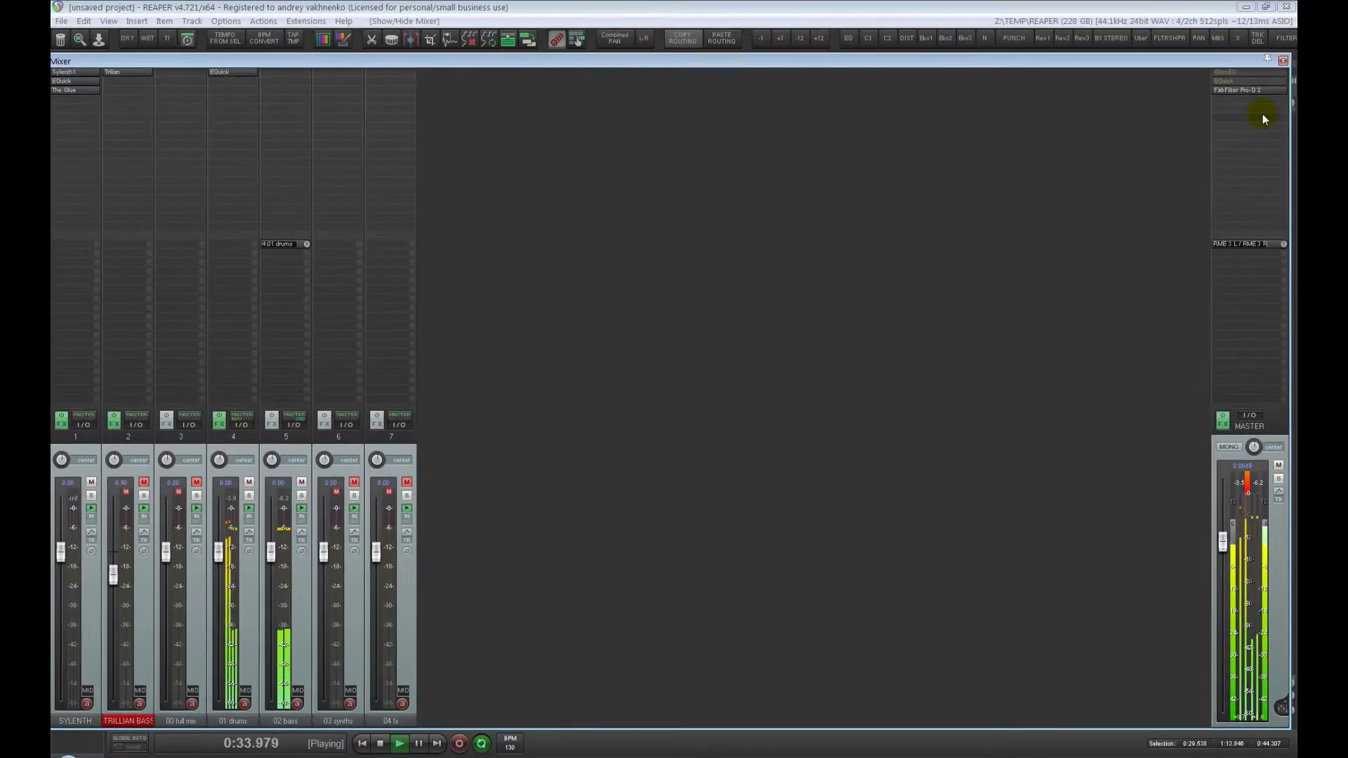
Open GlissEQ on the master track and add a 587 Hz filter set to NOTCH 4.
{"action": "left_click", "coordinate": [1244, 74]}
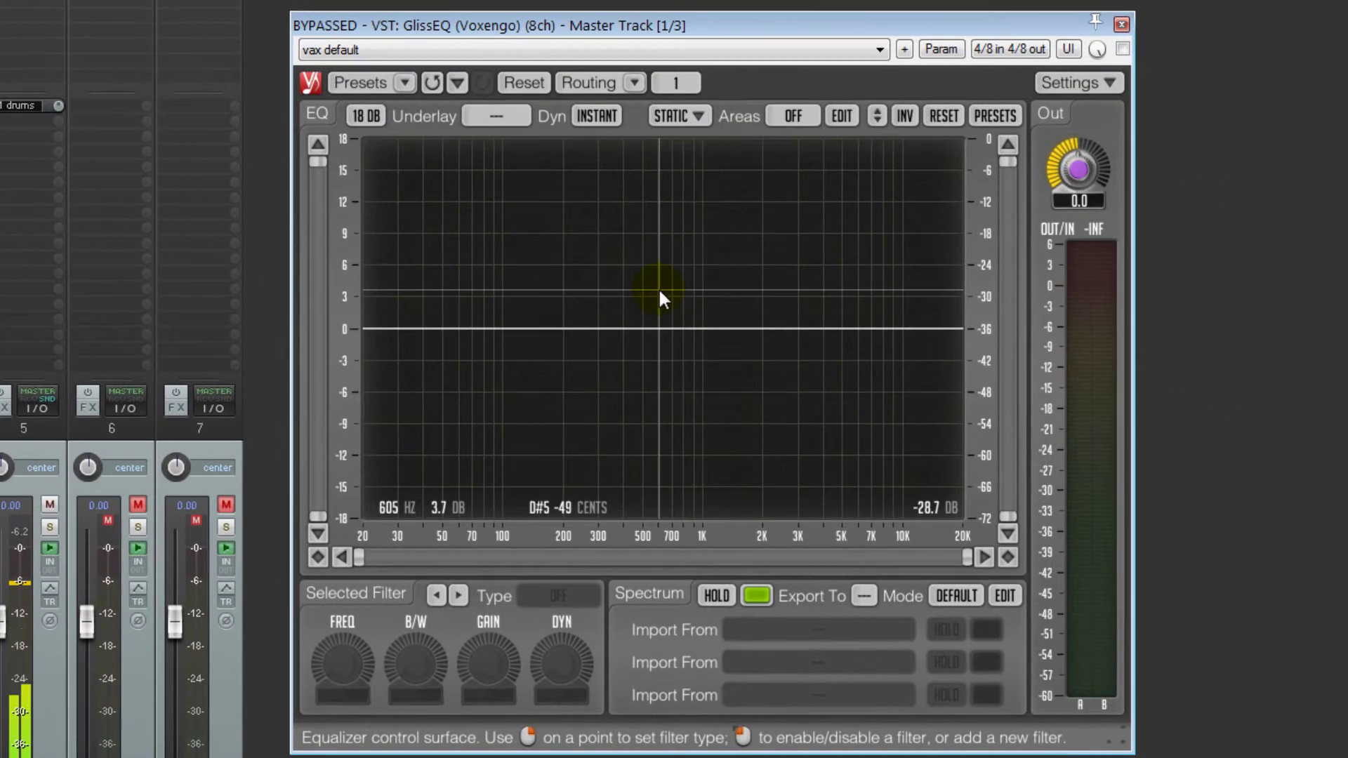
{"action": "double_click", "coordinate": [657, 309]}
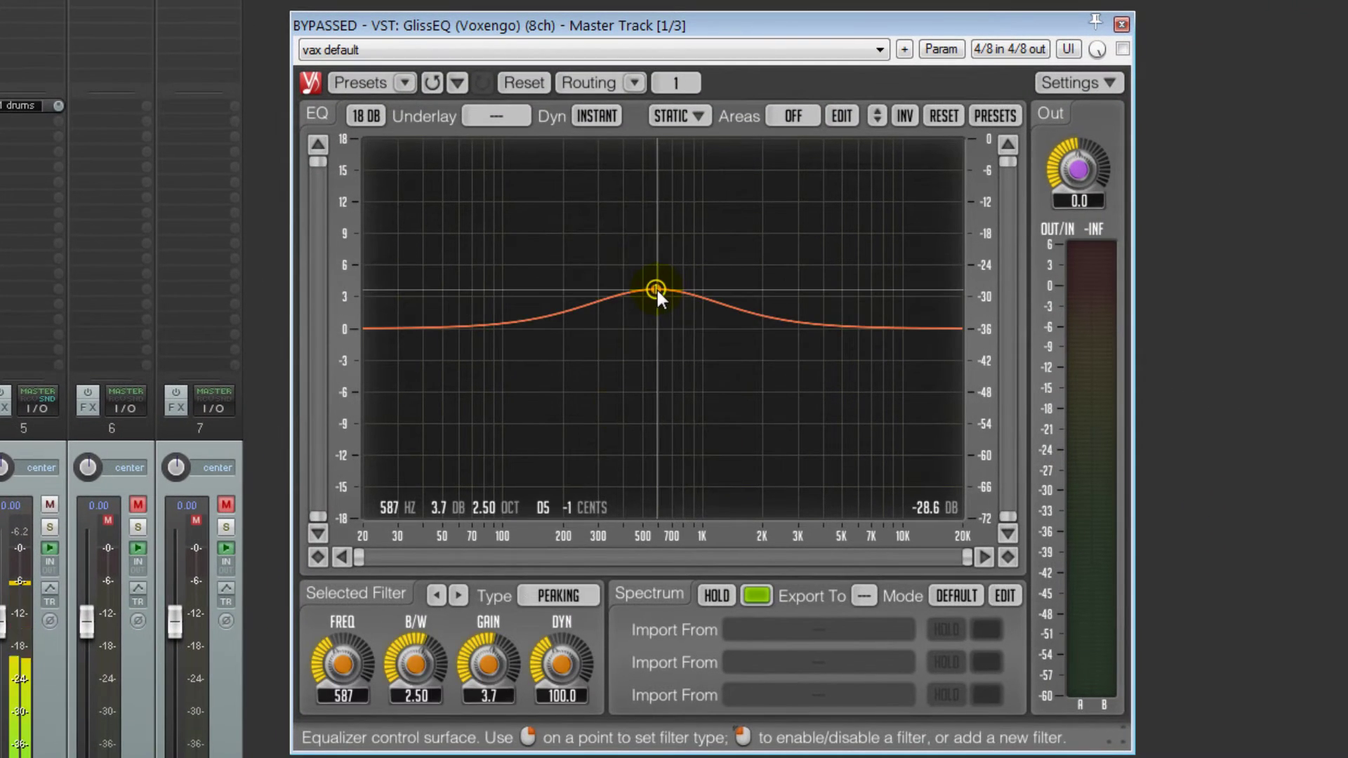
{"action": "left_click", "coordinate": [576, 597]}
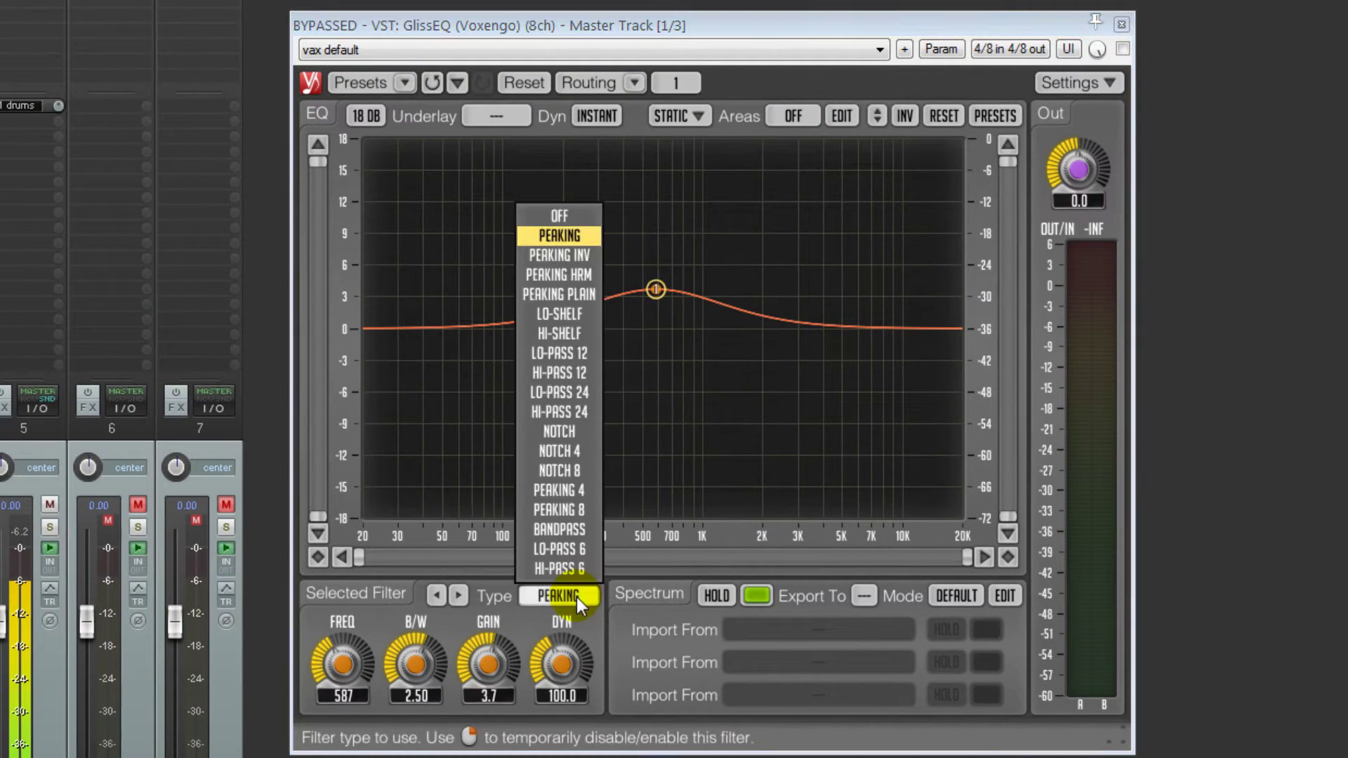
{"action": "left_click", "coordinate": [570, 454]}
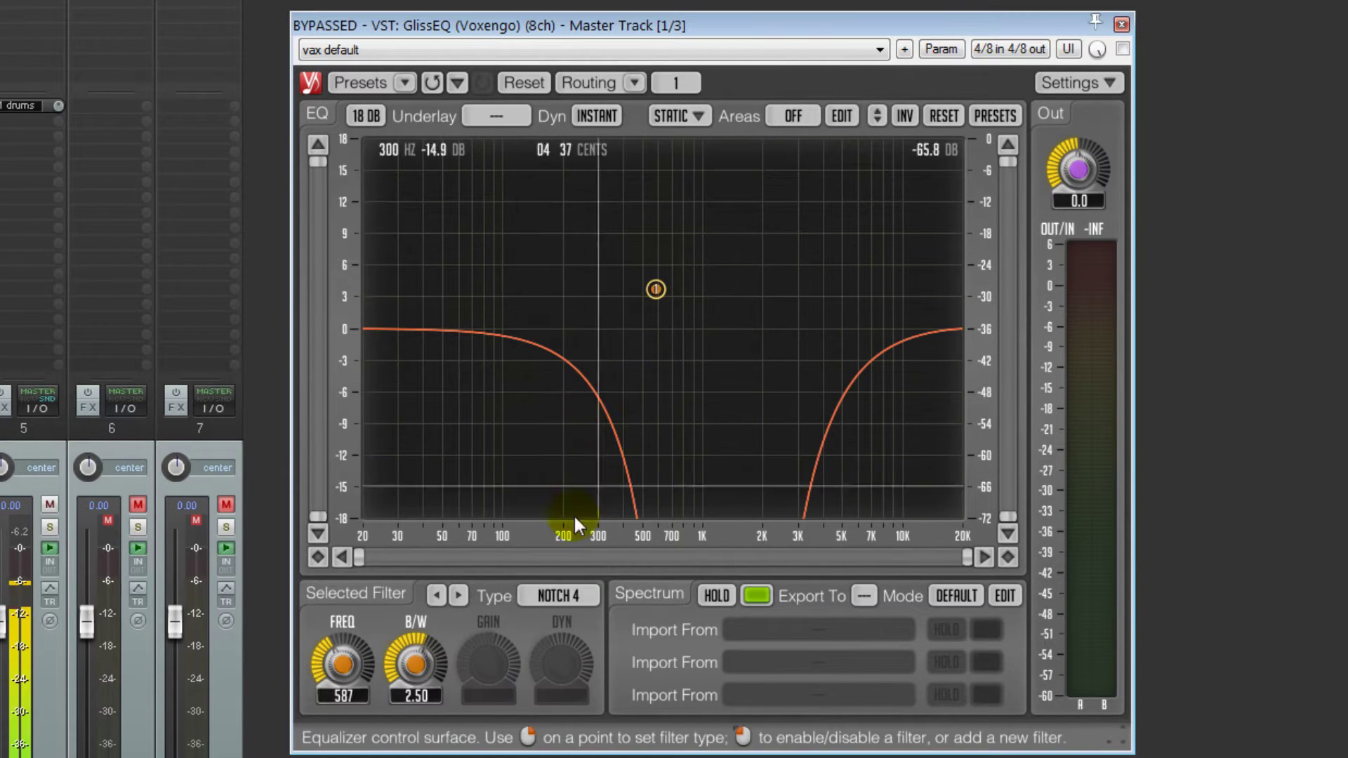
Make it a NOTCH 8 comb at 365 Hz with bandwidth 0.10.
{"action": "scroll", "coordinate": [580, 390], "scroll_direction": "down", "scroll_amount": 10}
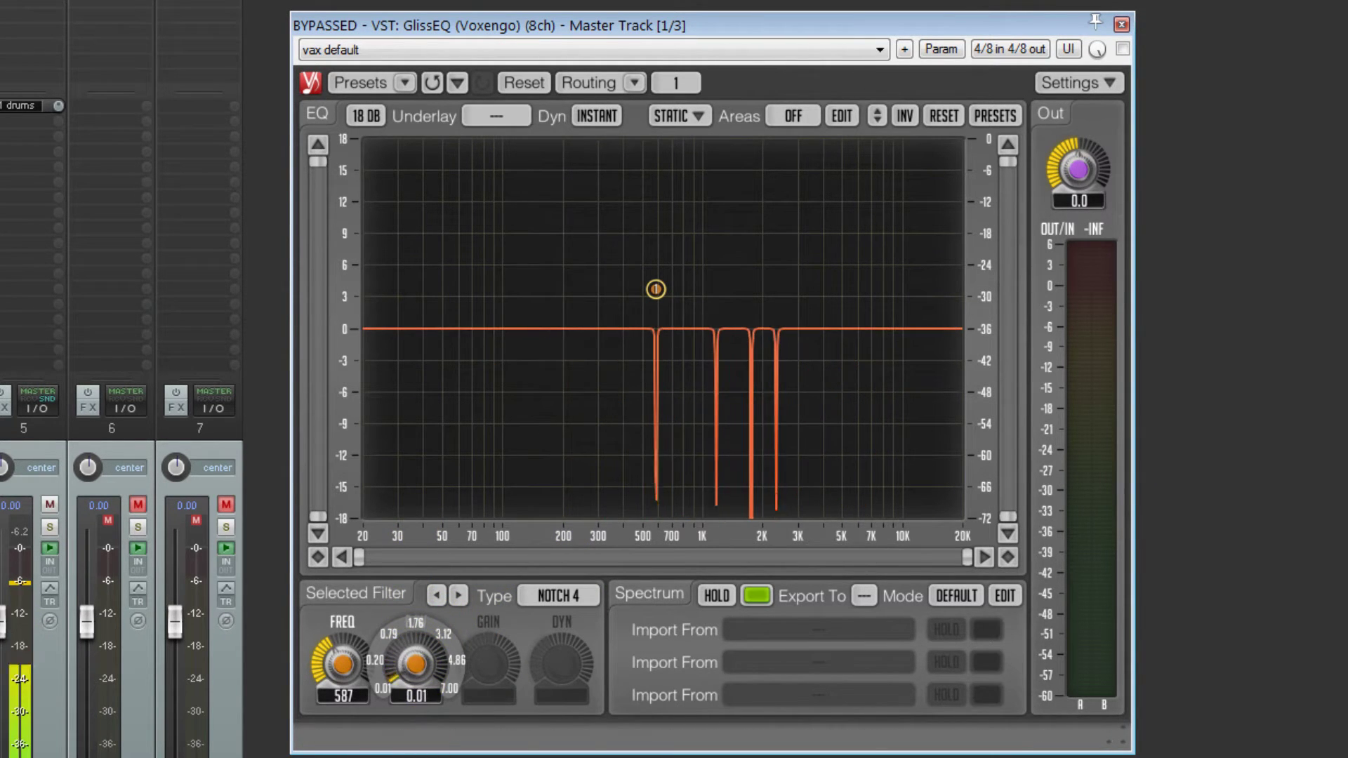
{"action": "left_click", "coordinate": [564, 595]}
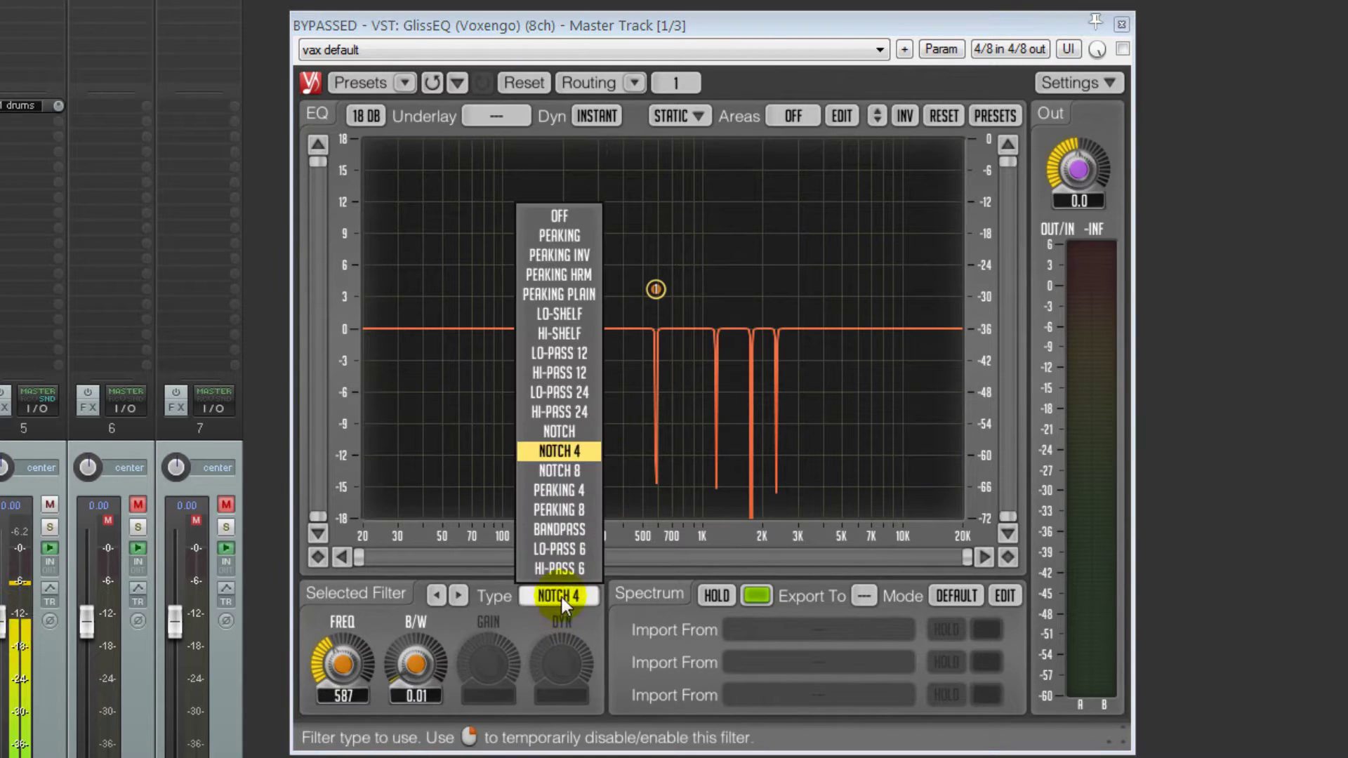
{"action": "left_click", "coordinate": [562, 470]}
{"action": "left_click_drag", "start_coordinate": [656, 291], "coordinate": [615, 291]}
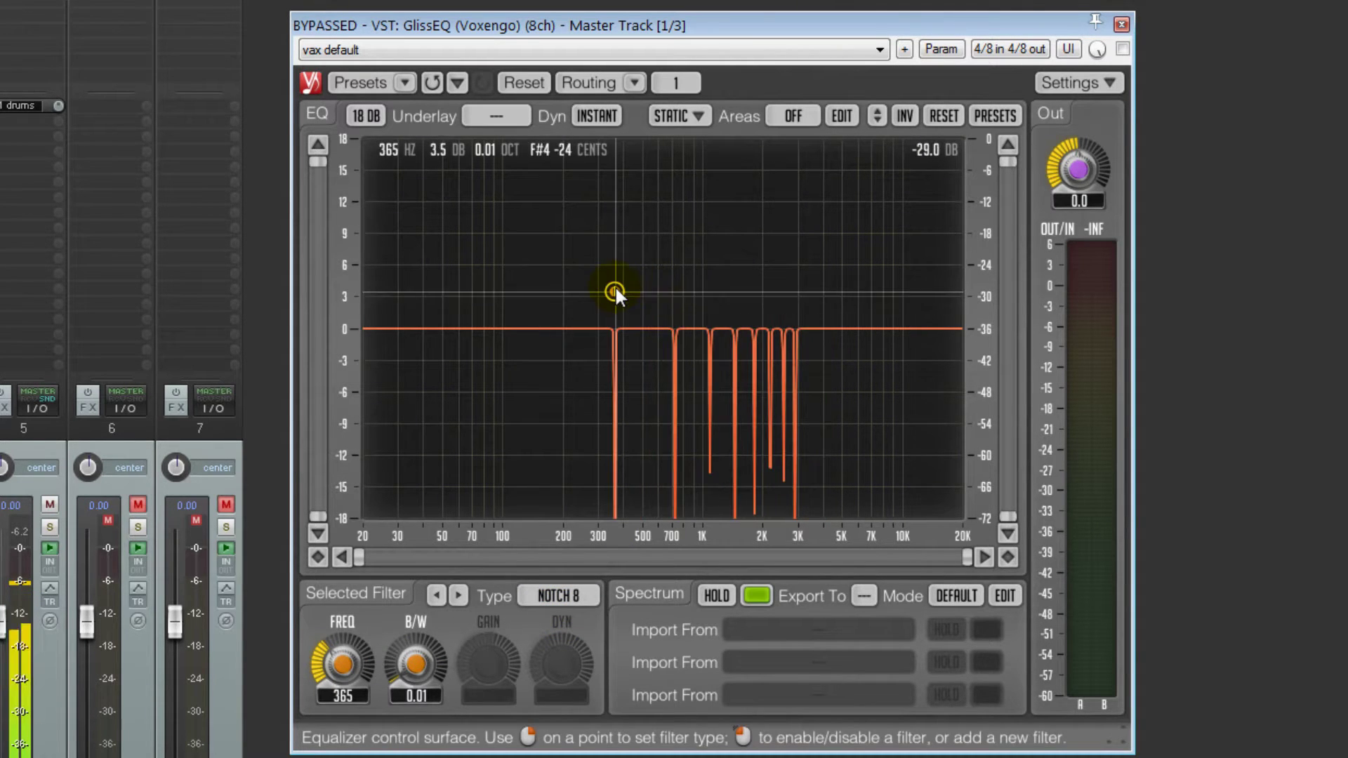
{"action": "left_click_drag", "start_coordinate": [406, 650], "coordinate": [412, 630]}
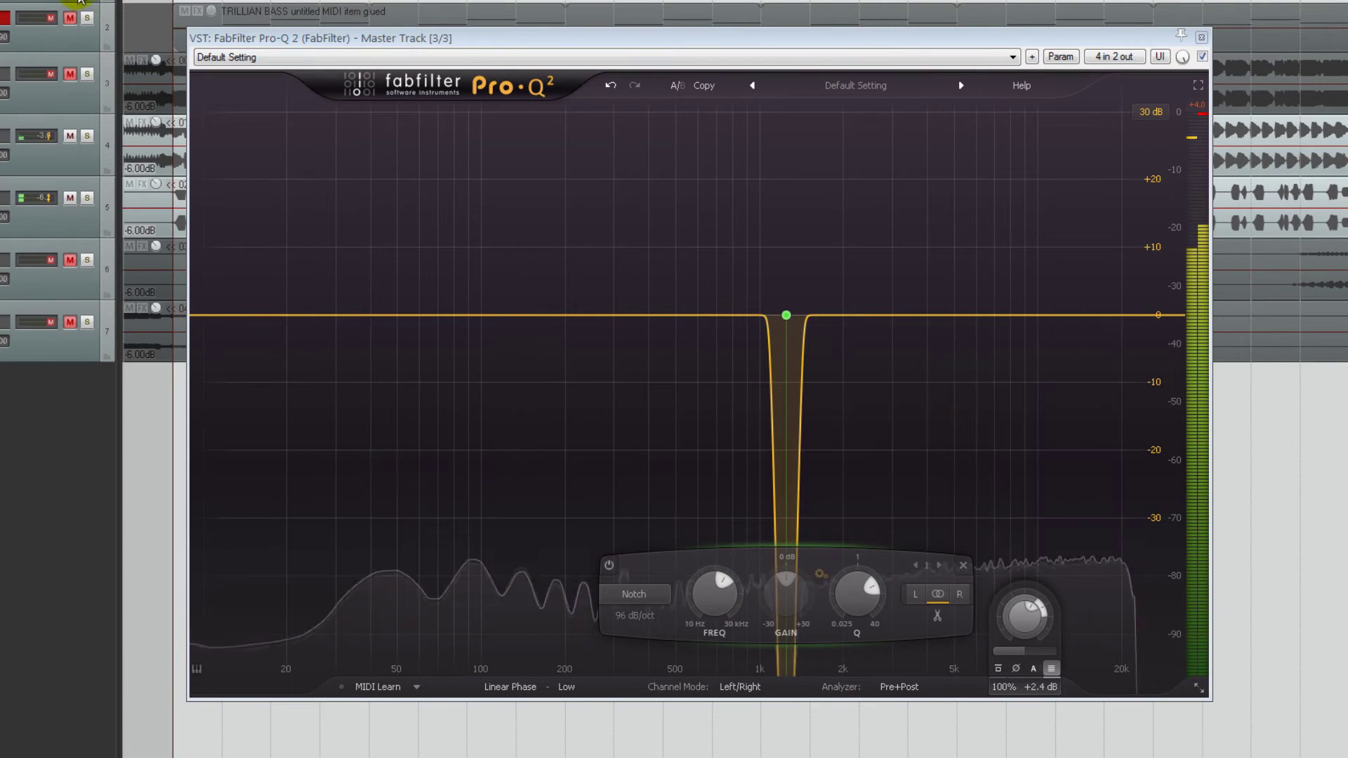
Stop playback, delete the notch band, and move the Sylenth1 window aside.
{"action": "key", "text": "space"}
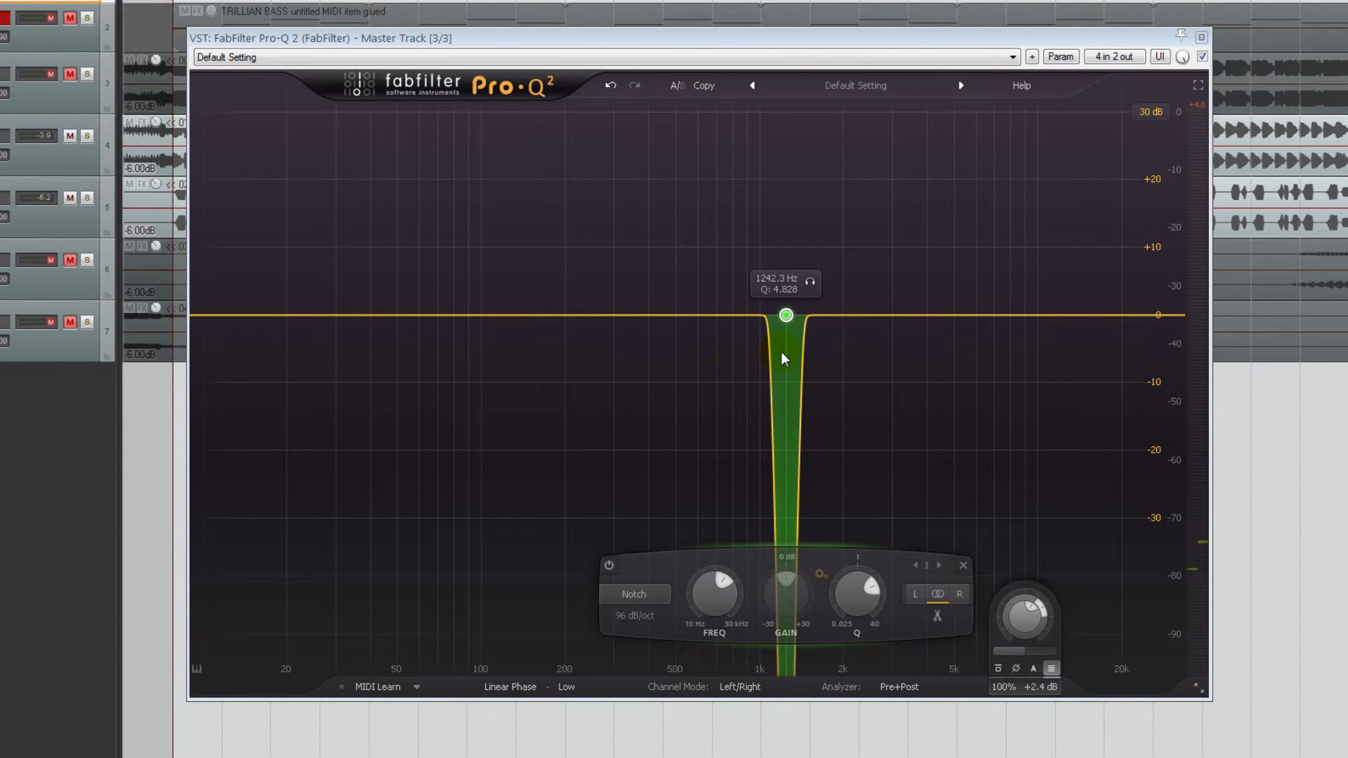
{"action": "left_click", "coordinate": [963, 566]}
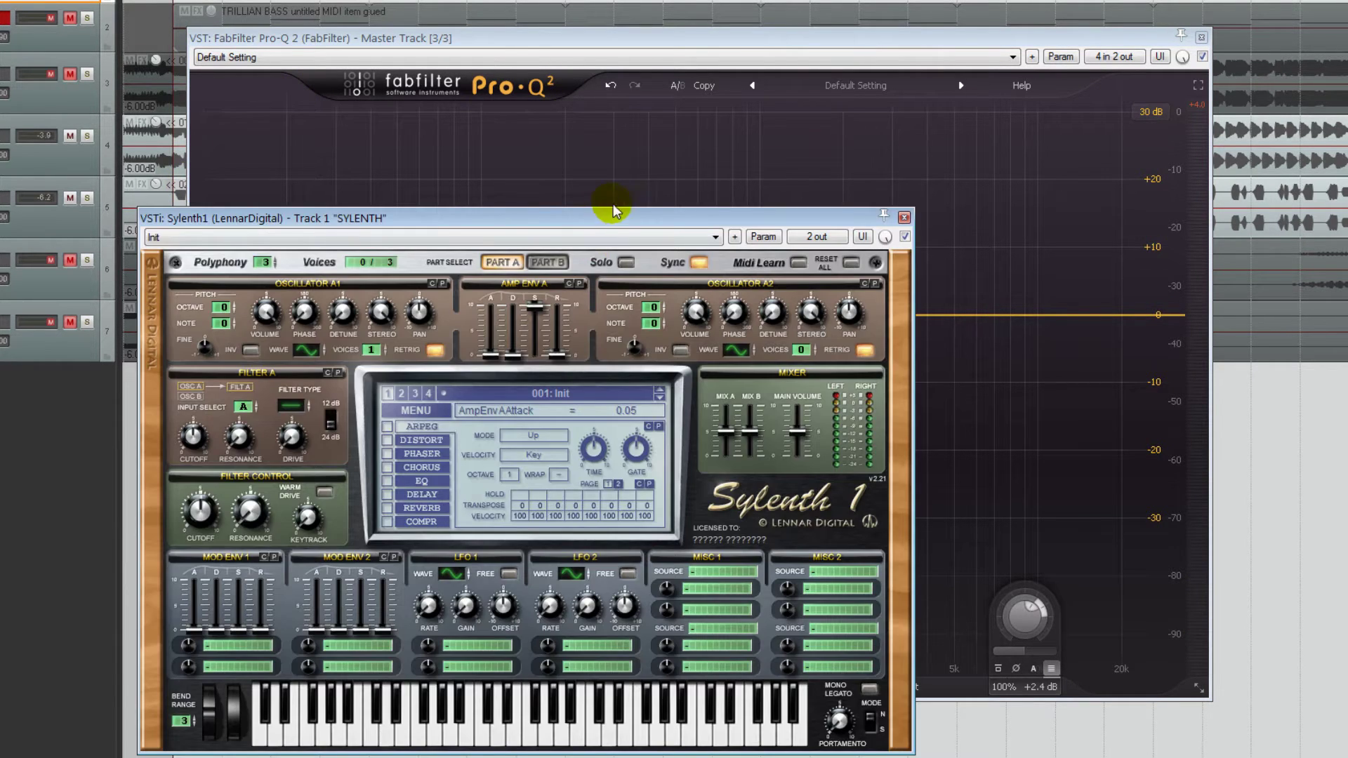
{"action": "left_click_drag", "start_coordinate": [614, 211], "coordinate": [1040, 234]}
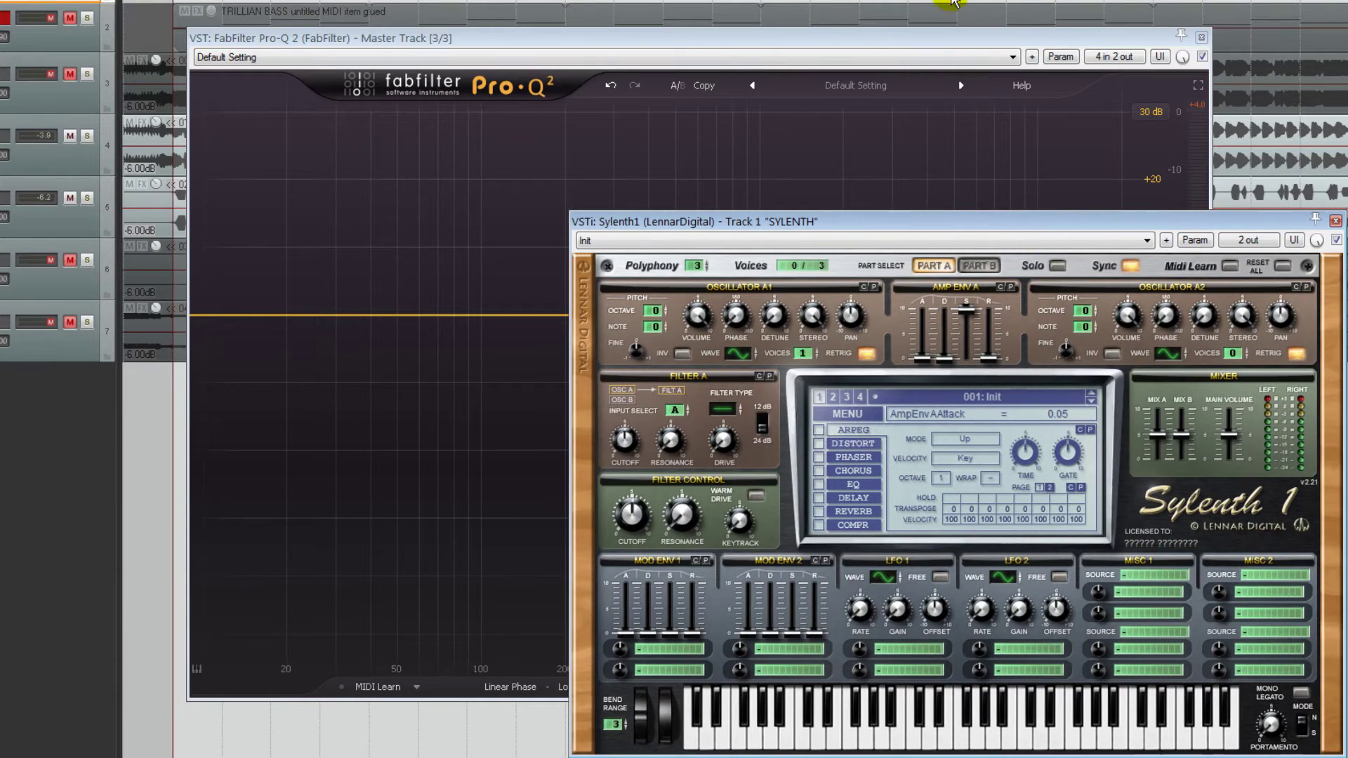
Bring Pro-Q 2 and Sylenth1 forward in turn, then sweep the notch comb down to 322 Hz.
{"action": "left_click", "coordinate": [944, 38]}
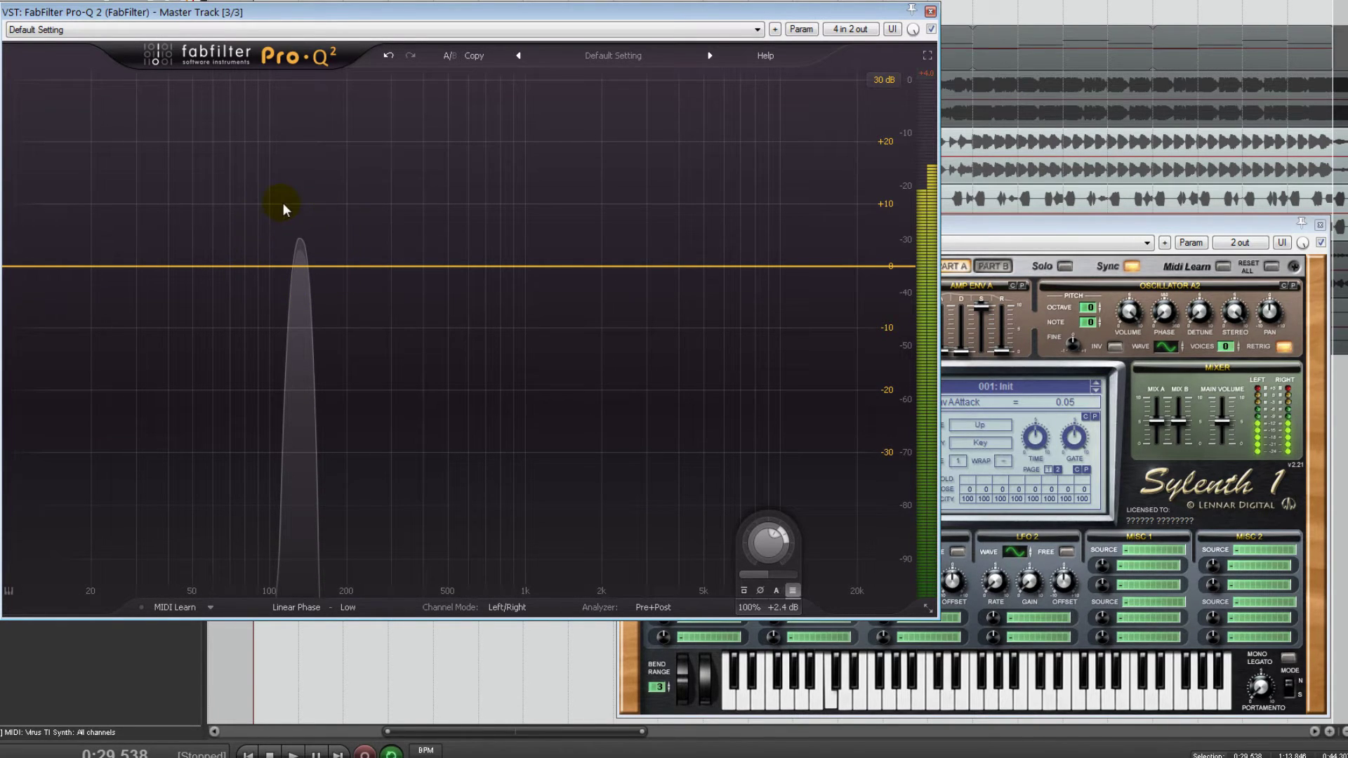
{"action": "left_click", "coordinate": [971, 242]}
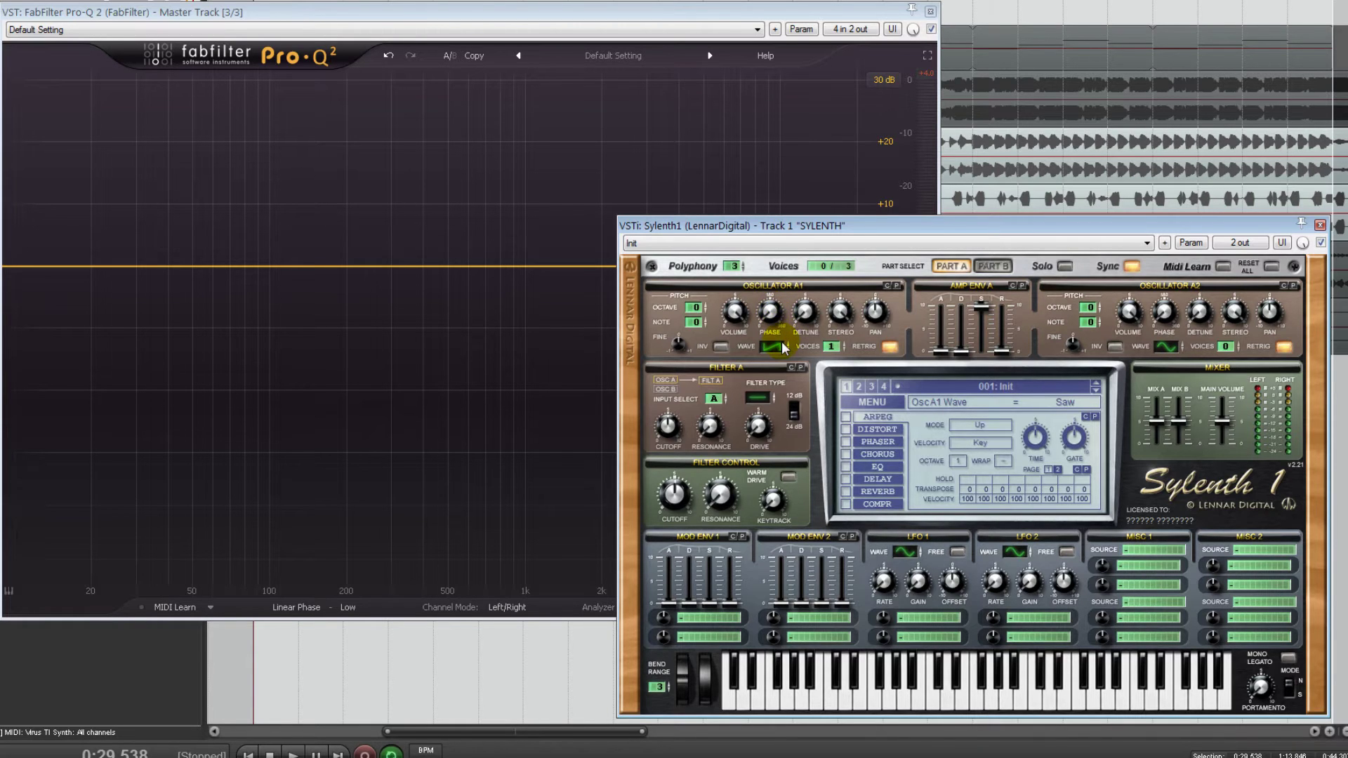
{"action": "left_click", "coordinate": [569, 14]}
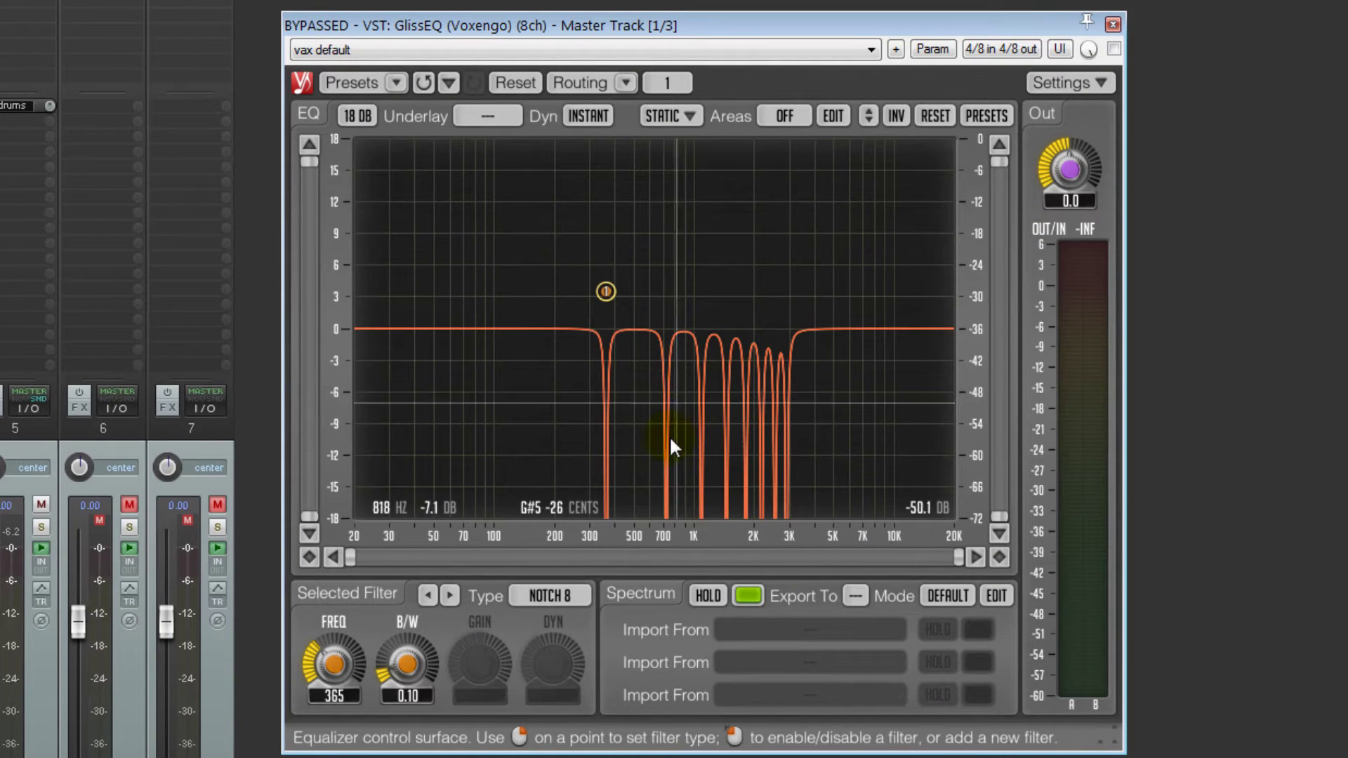
{"action": "mouse_move", "coordinate": [609, 295]}
{"action": "left_mouse_down"}
{"action": "mouse_move", "coordinate": [560, 296]}
{"action": "mouse_move", "coordinate": [636, 283]}
{"action": "mouse_move", "coordinate": [598, 281]}
{"action": "left_mouse_up"}
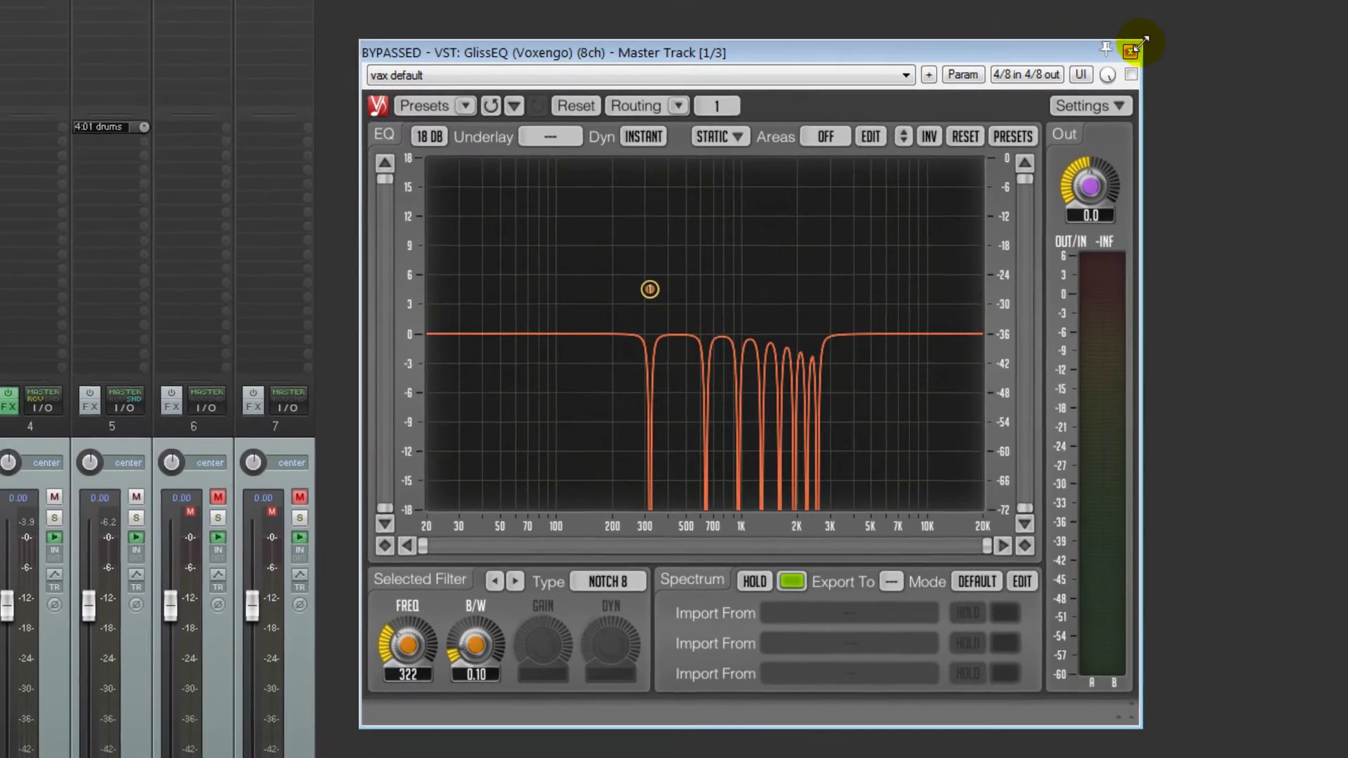
Close GlissEQ and add a notch band on the curve near 500 Hz.
{"action": "left_click", "coordinate": [1113, 25]}
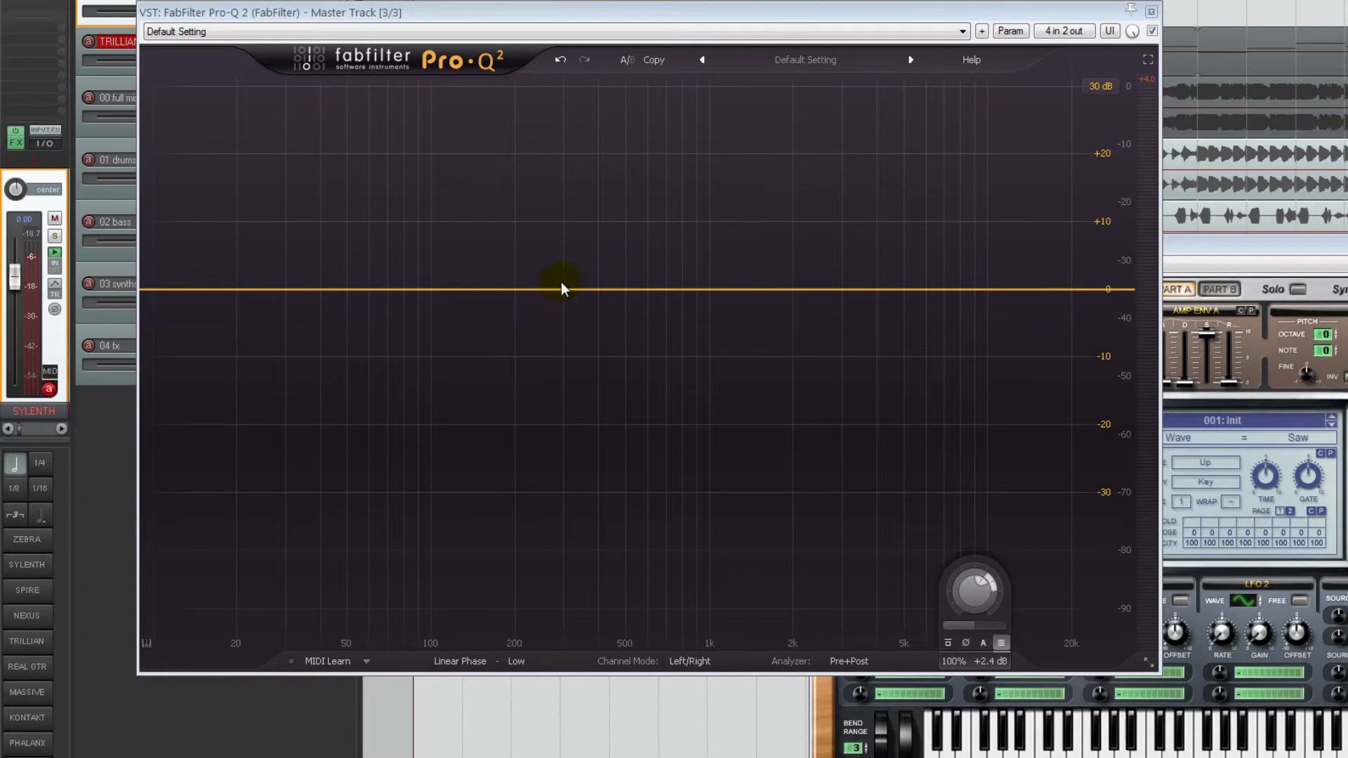
{"action": "left_click", "coordinate": [554, 297]}
{"action": "left_click", "coordinate": [402, 567]}
{"action": "left_click", "coordinate": [411, 686]}
{"action": "left_click_drag", "start_coordinate": [552, 290], "coordinate": [612, 289]}
Set the notch band's slope to 96 dB/oct.
{"action": "left_click", "coordinate": [462, 569]}
{"action": "left_click", "coordinate": [462, 568]}
{"action": "left_click", "coordinate": [462, 590]}
{"action": "left_click", "coordinate": [467, 698]}
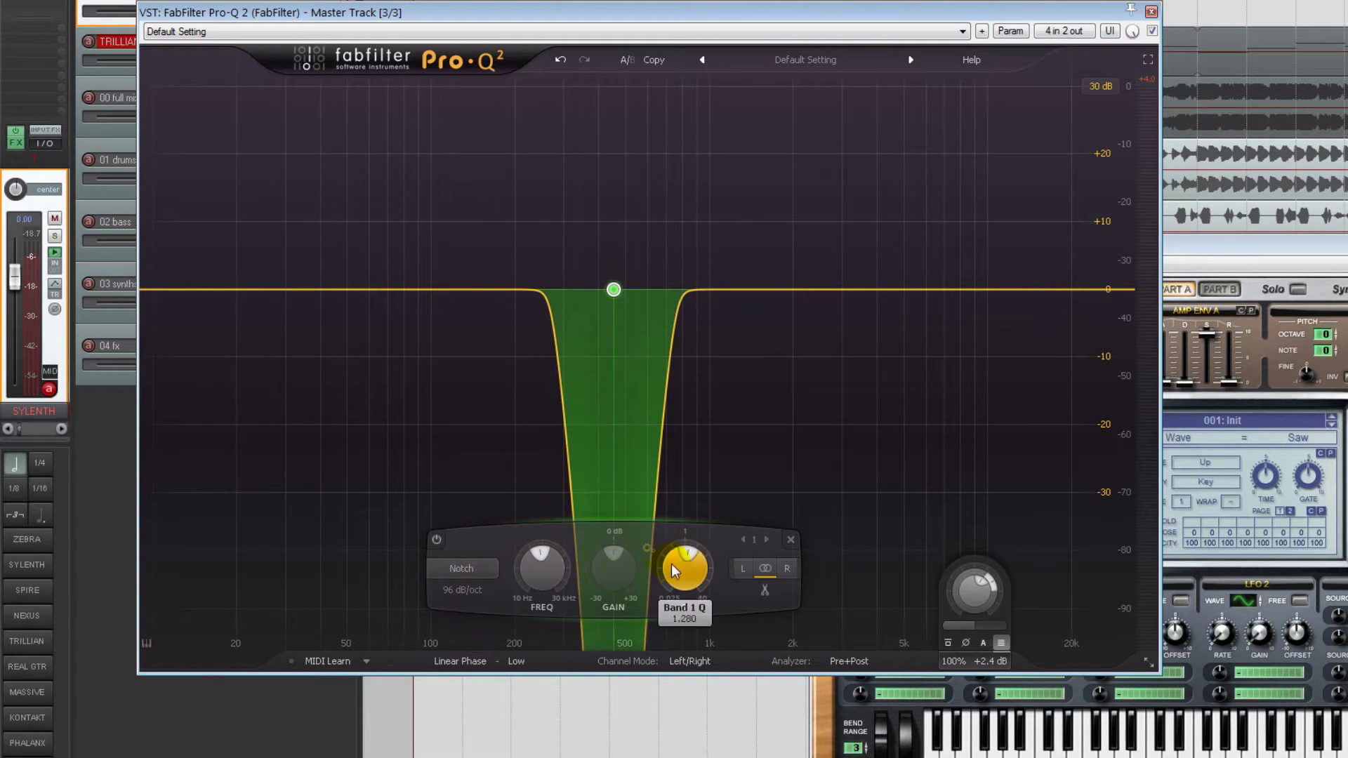
{"action": "scroll", "coordinate": [686, 566], "scroll_direction": "up", "scroll_amount": 2}
Change the band to Band Pass, move it to about 2 kHz, and use a 36 dB/oct slope.
{"action": "left_click", "coordinate": [460, 570]}
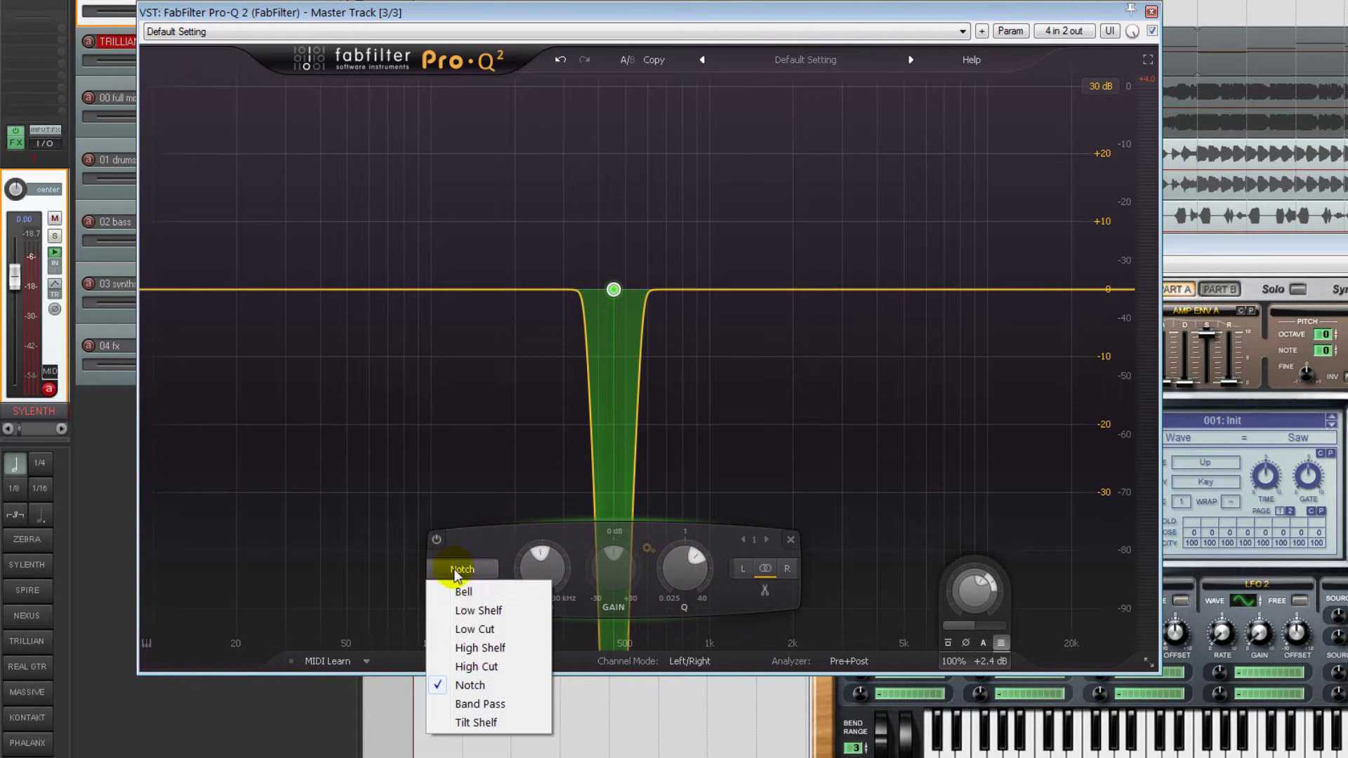
{"action": "left_click", "coordinate": [478, 703]}
{"action": "left_click_drag", "start_coordinate": [613, 289], "coordinate": [792, 289]}
{"action": "left_click", "coordinate": [644, 594]}
{"action": "left_click", "coordinate": [647, 613]}
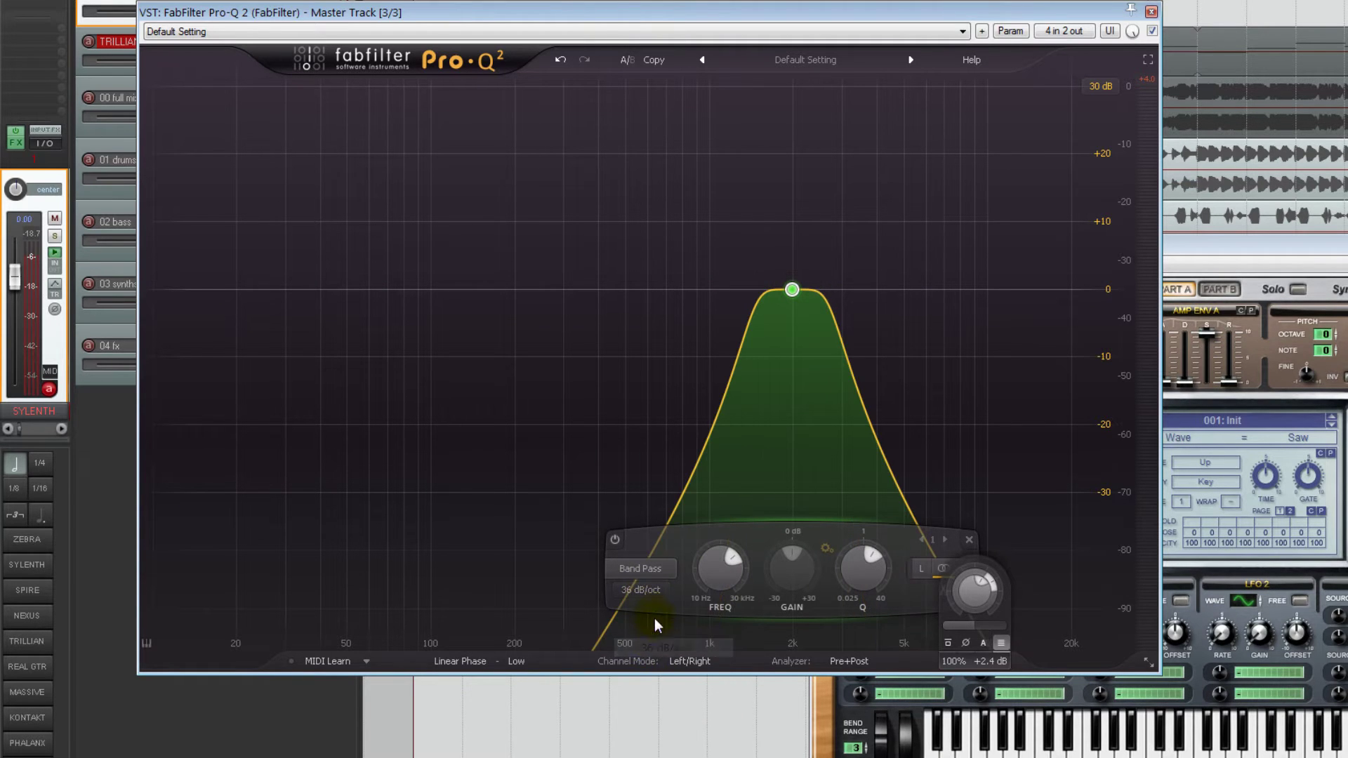
Steepen the band pass to 96 dB/oct, then sweep it to 2442.4 Hz with Q 0.452.
{"action": "left_click_drag", "start_coordinate": [788, 274], "coordinate": [756, 288]}
{"action": "left_click", "coordinate": [618, 590]}
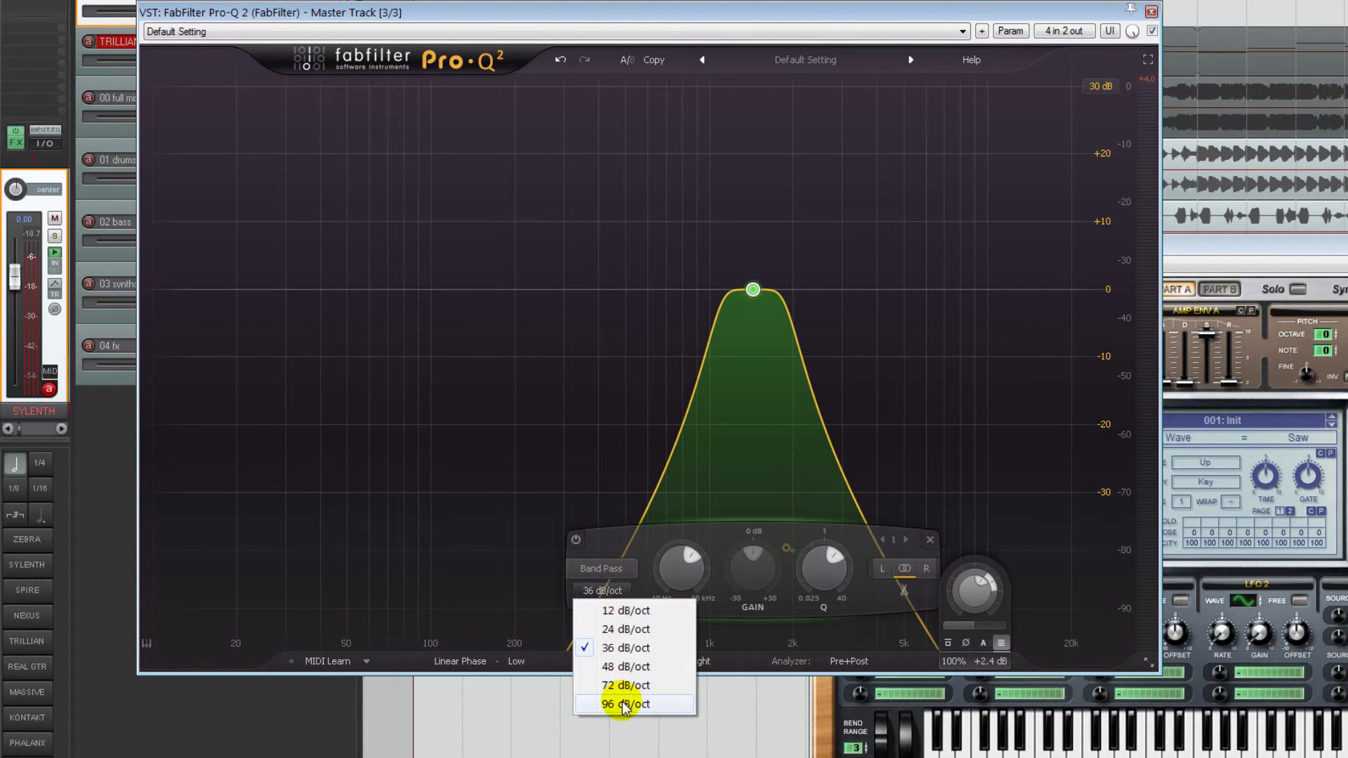
{"action": "left_click", "coordinate": [622, 702]}
{"action": "left_click_drag", "start_coordinate": [758, 289], "coordinate": [753, 353]}
{"action": "mouse_move", "coordinate": [689, 545]}
{"action": "left_mouse_down"}
{"action": "mouse_move", "coordinate": [680, 612]}
{"action": "mouse_move", "coordinate": [679, 565]}
{"action": "left_mouse_up"}
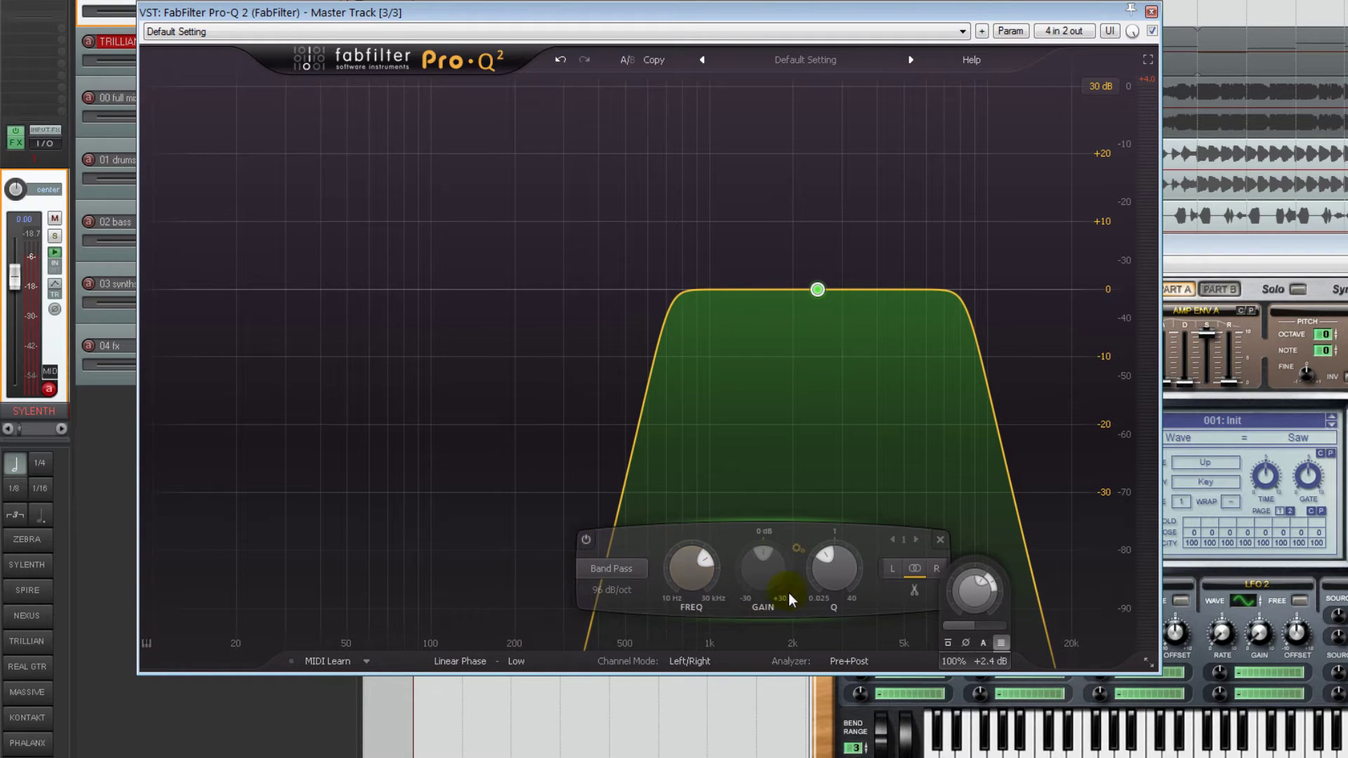
Turn the band pass into a 36 dB/oct bell boosted about +9 dB and adjust its Q.
{"action": "left_click", "coordinate": [617, 568]}
{"action": "left_click", "coordinate": [605, 584]}
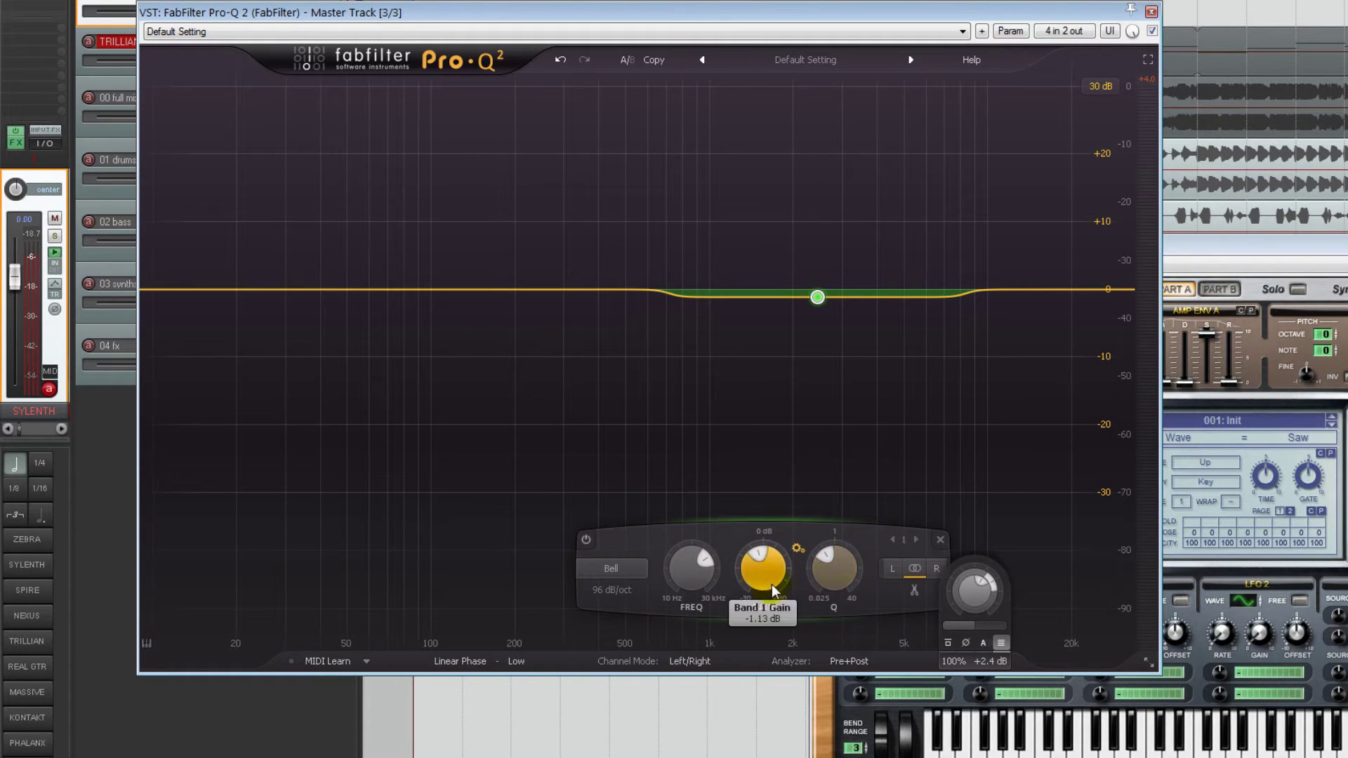
{"action": "left_click_drag", "start_coordinate": [768, 583], "coordinate": [756, 528]}
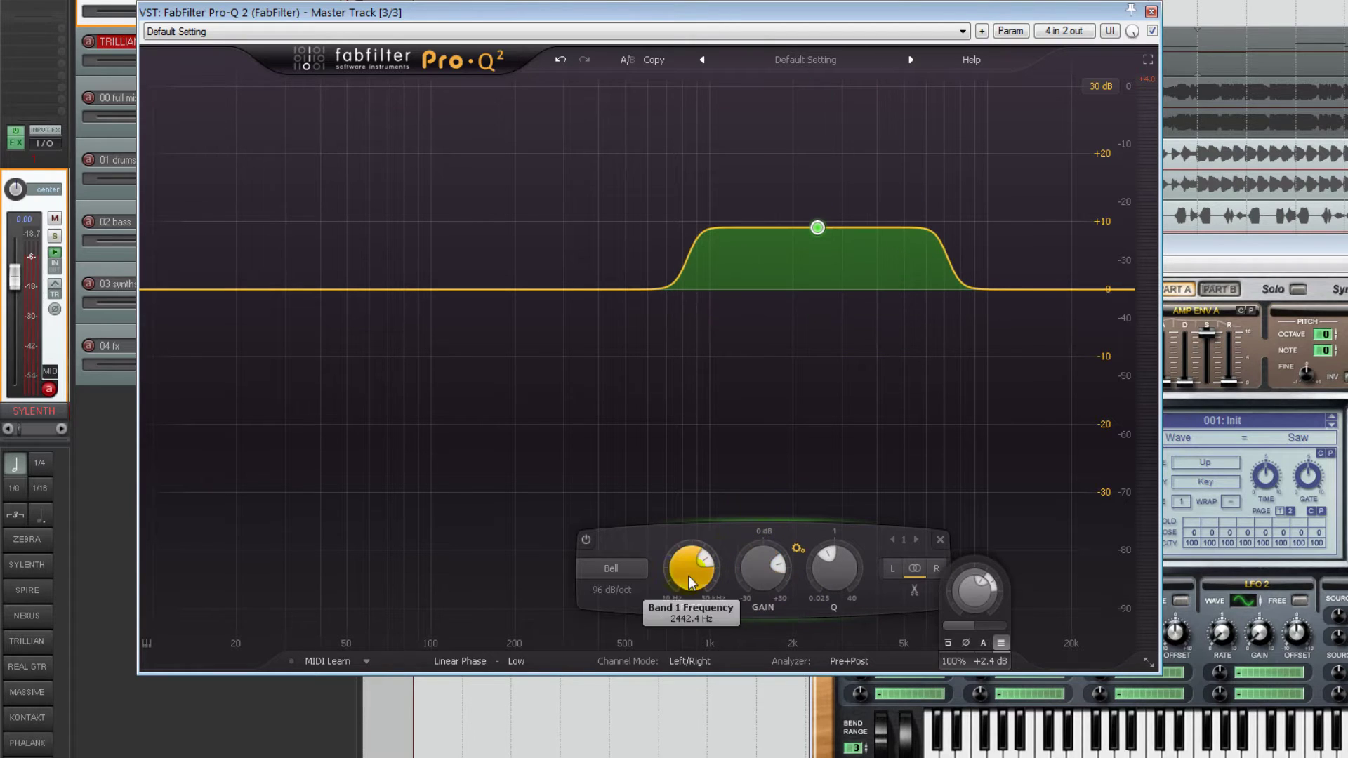
{"action": "left_click", "coordinate": [627, 590]}
{"action": "left_click", "coordinate": [642, 650]}
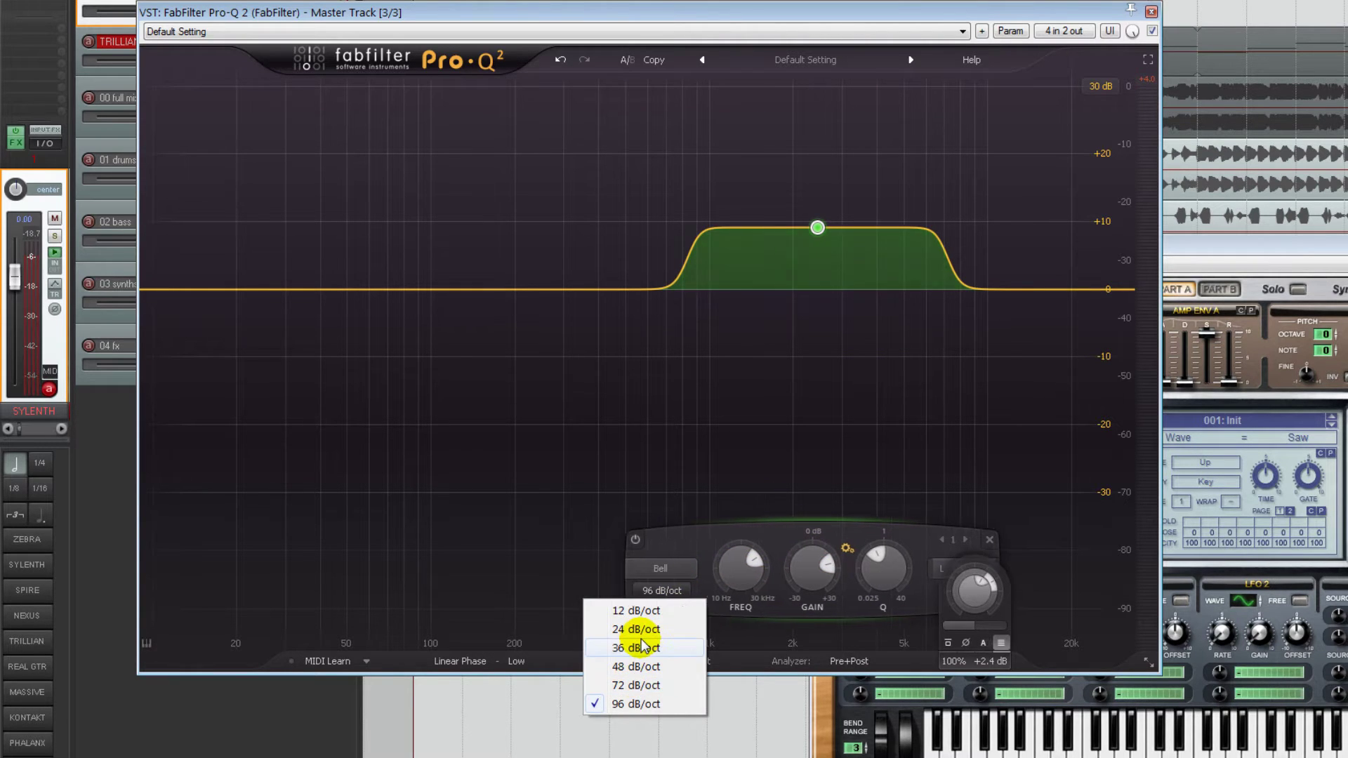
{"action": "mouse_move", "coordinate": [904, 575]}
{"action": "left_mouse_down"}
{"action": "mouse_move", "coordinate": [892, 613]}
{"action": "mouse_move", "coordinate": [892, 522]}
{"action": "mouse_move", "coordinate": [887, 561]}
{"action": "left_mouse_up"}
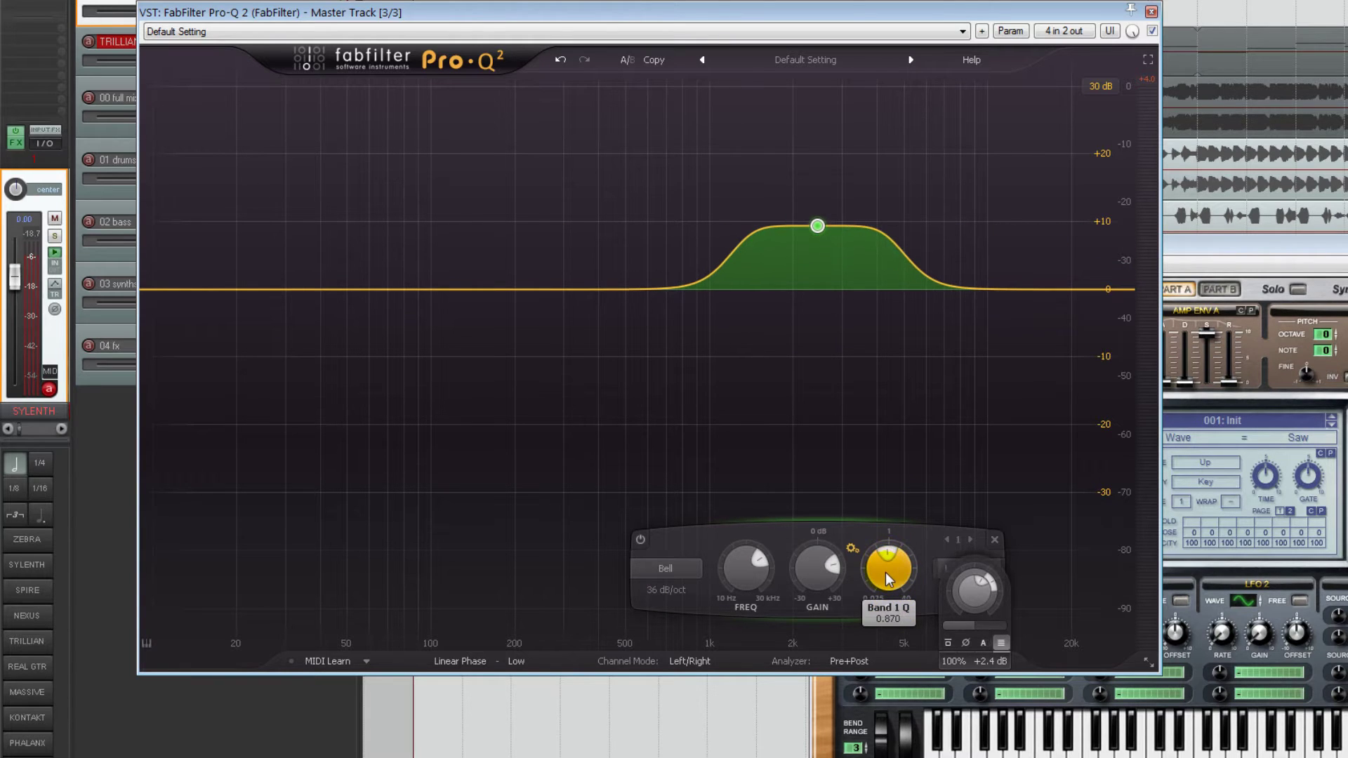
Toggle Gain-Q interaction and add a 12 dB/oct bell at 409 Hz, +6.15 dB, Q 1.
{"action": "mouse_move", "coordinate": [860, 551]}
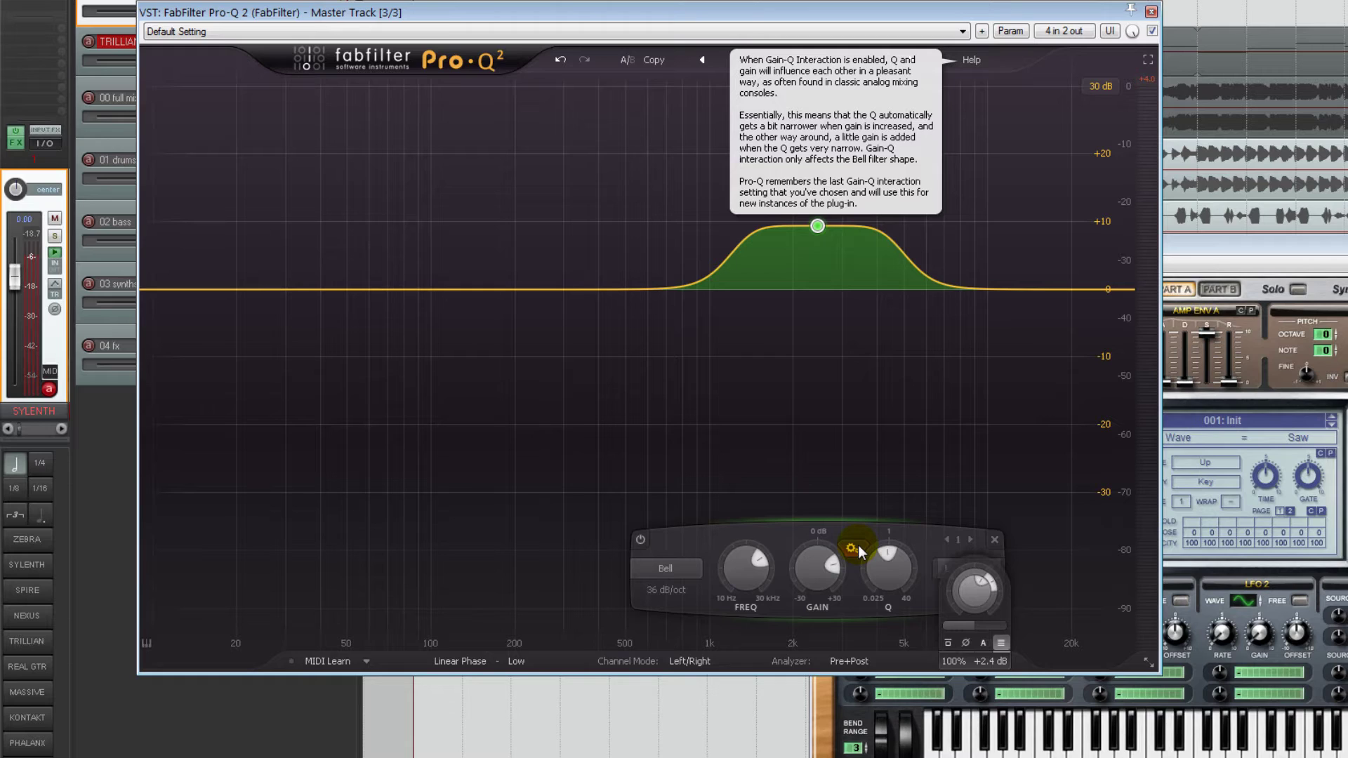
{"action": "left_click", "coordinate": [859, 551]}
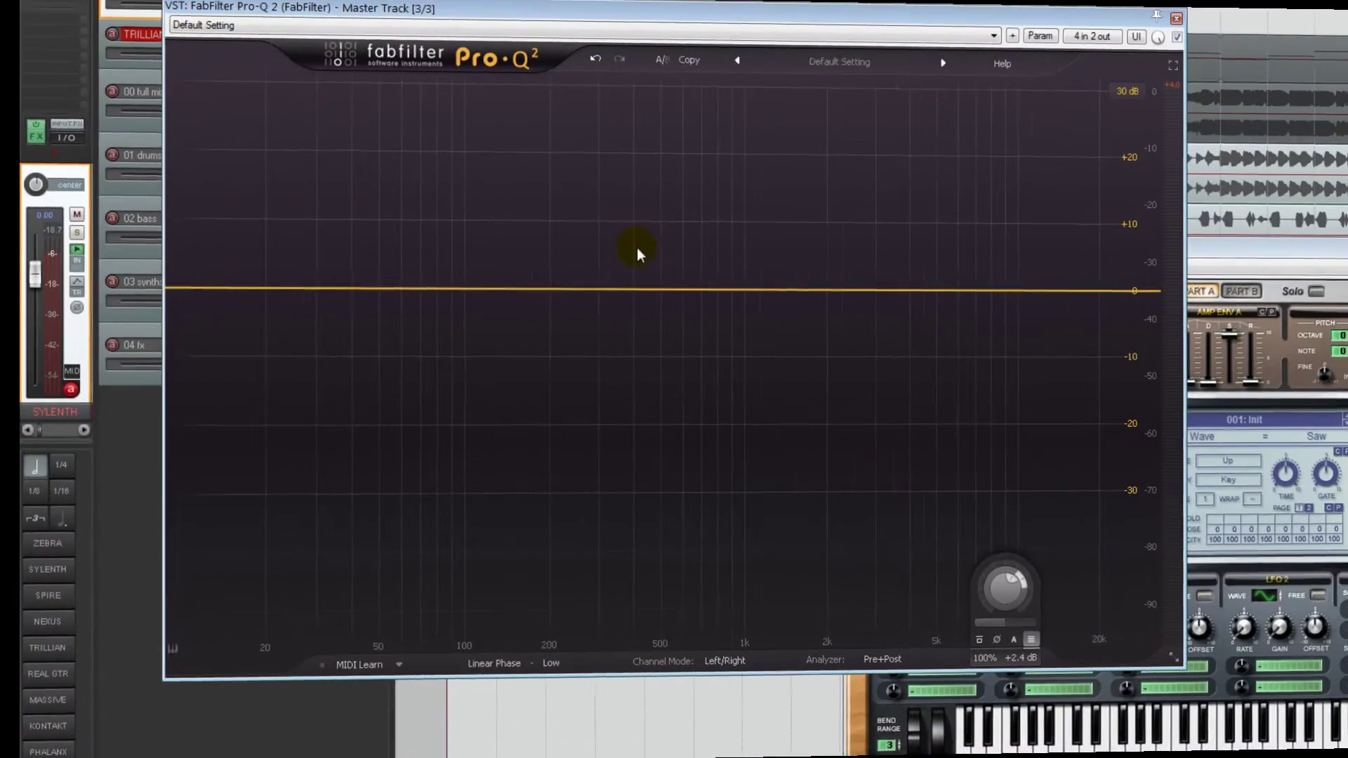
{"action": "left_click", "coordinate": [602, 250]}
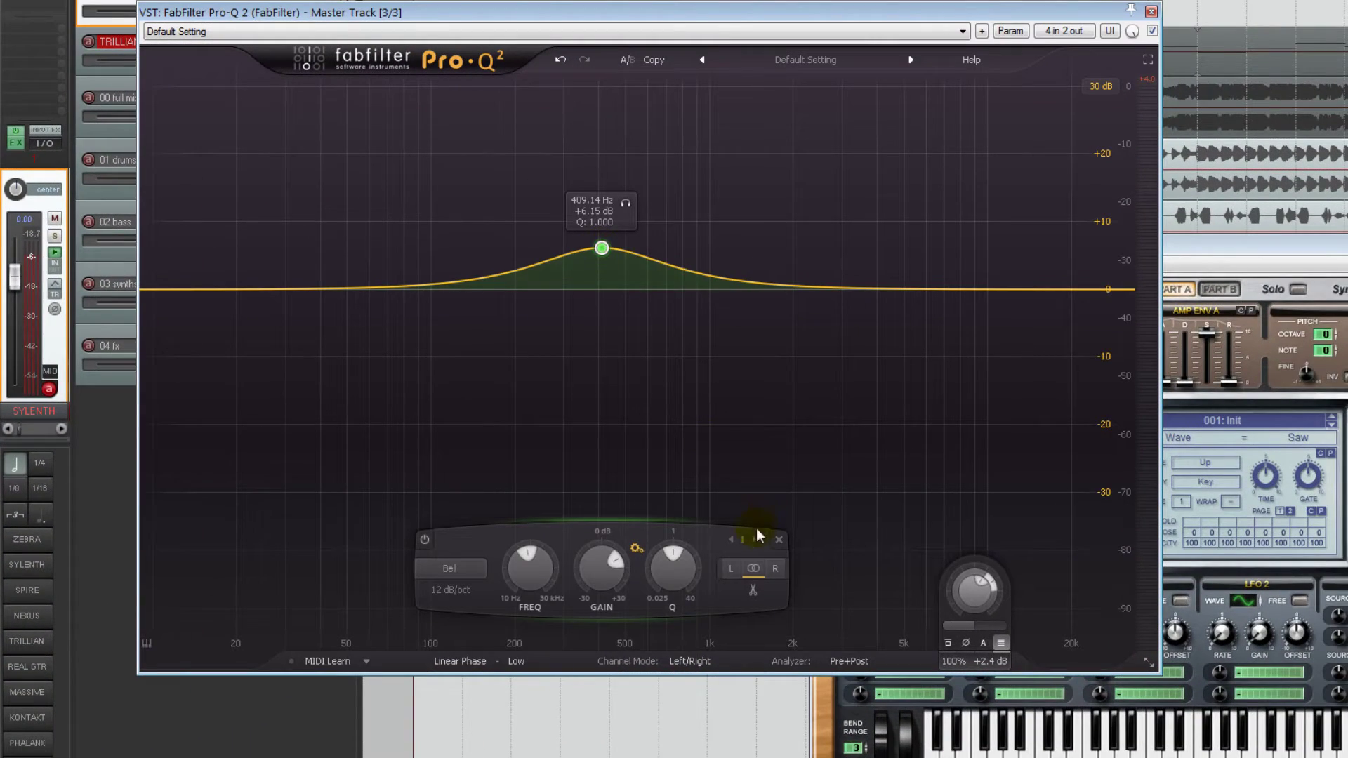
Make a left-only +10.67 dB bell near 313 Hz and a right-only -11.42 dB cut near 1976 Hz.
{"action": "left_click", "coordinate": [729, 569]}
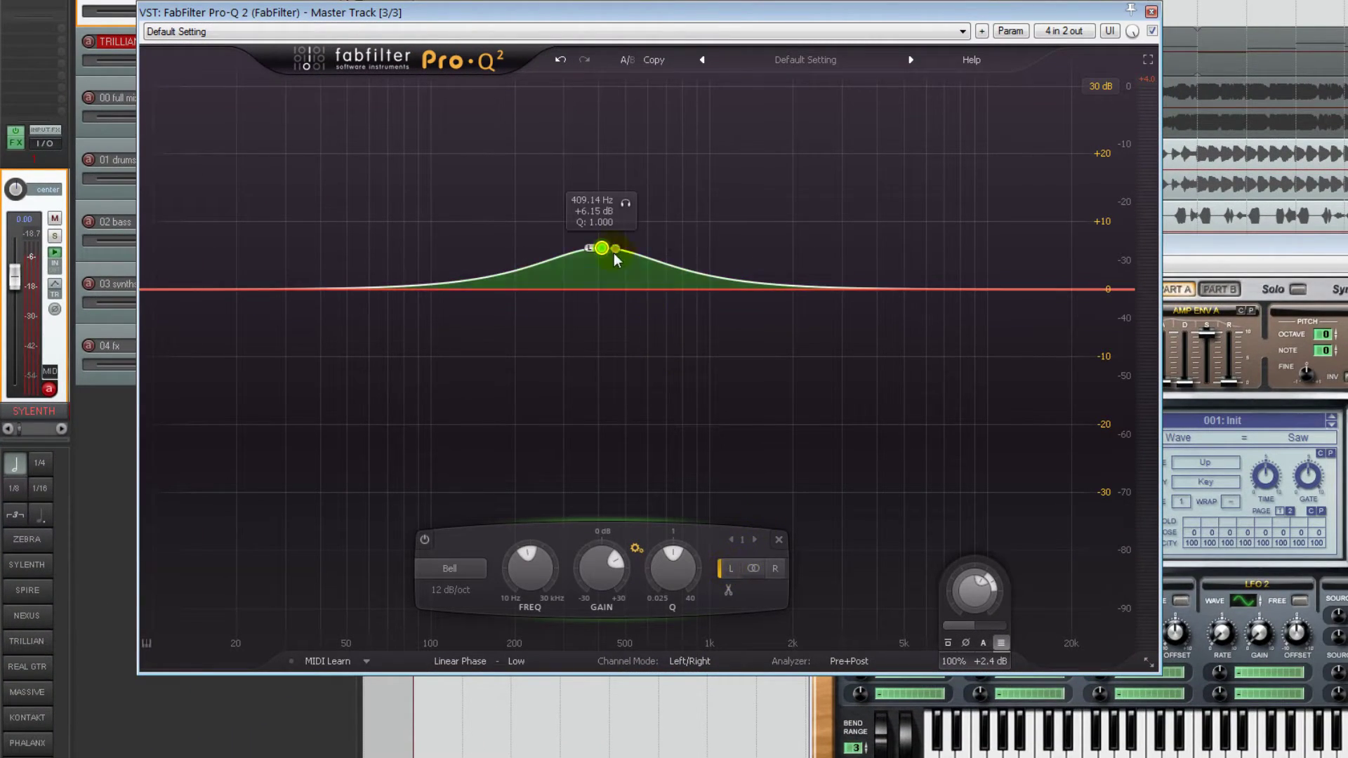
{"action": "left_click_drag", "start_coordinate": [603, 249], "coordinate": [570, 217]}
{"action": "left_click_drag", "start_coordinate": [773, 284], "coordinate": [792, 366]}
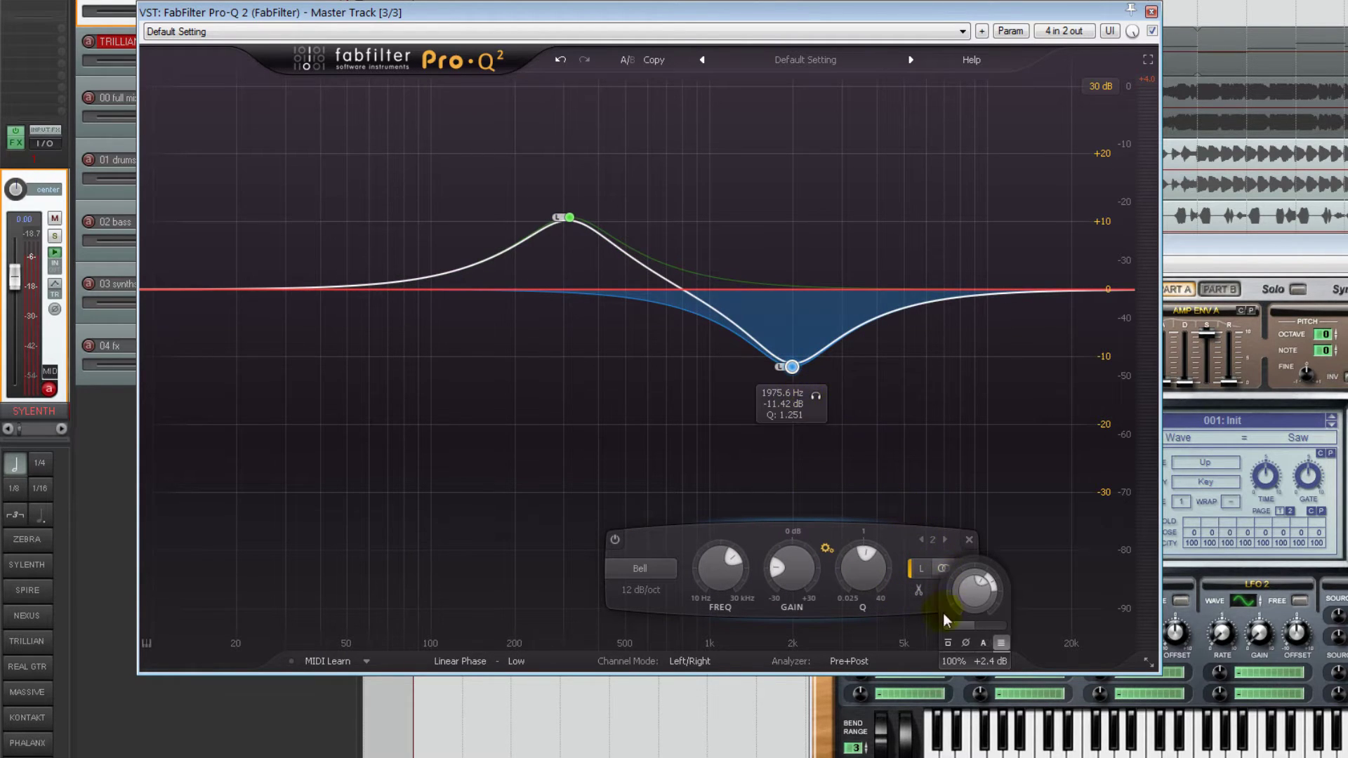
{"action": "left_click", "coordinate": [965, 569]}
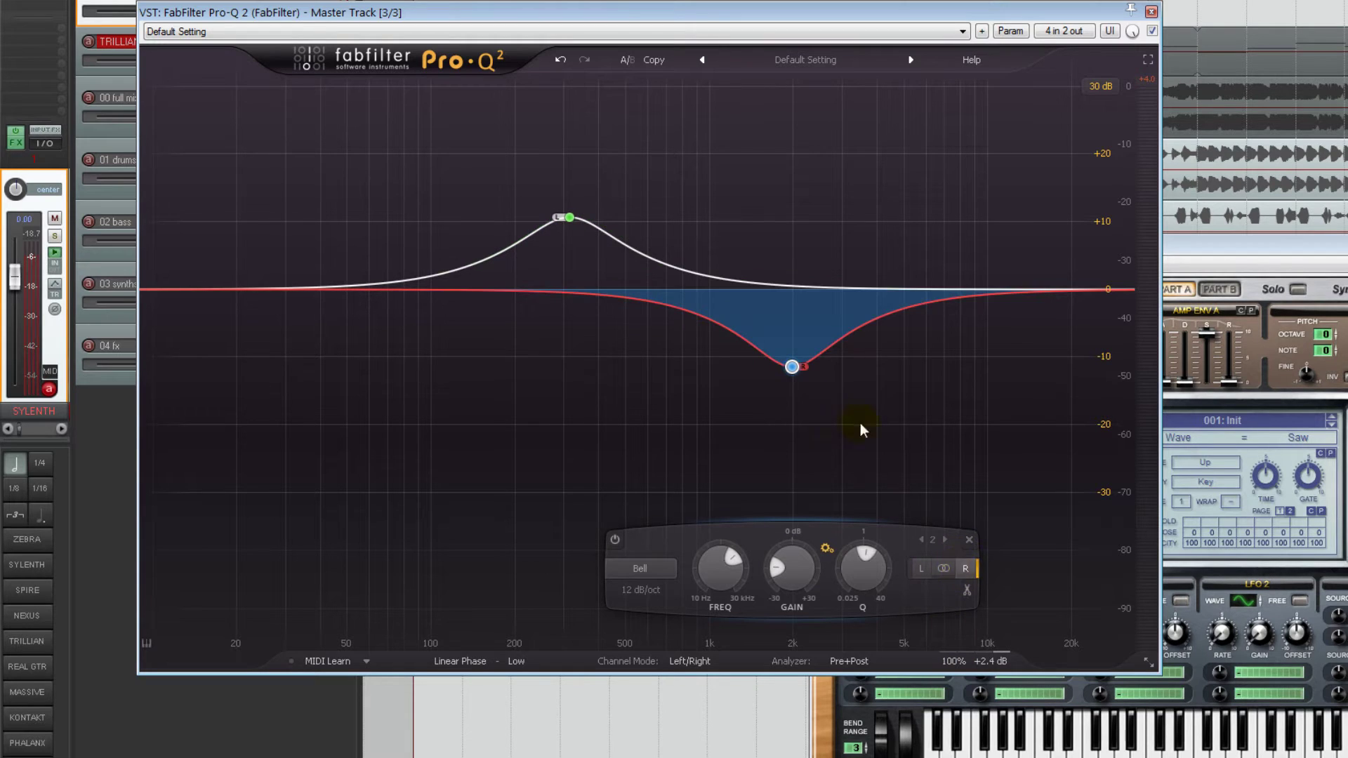
Add a +12.93 dB bell at 9406 Hz and split it: right lowered to about +3 dB, left moved to 2654 Hz.
{"action": "double_click", "coordinate": [980, 202]}
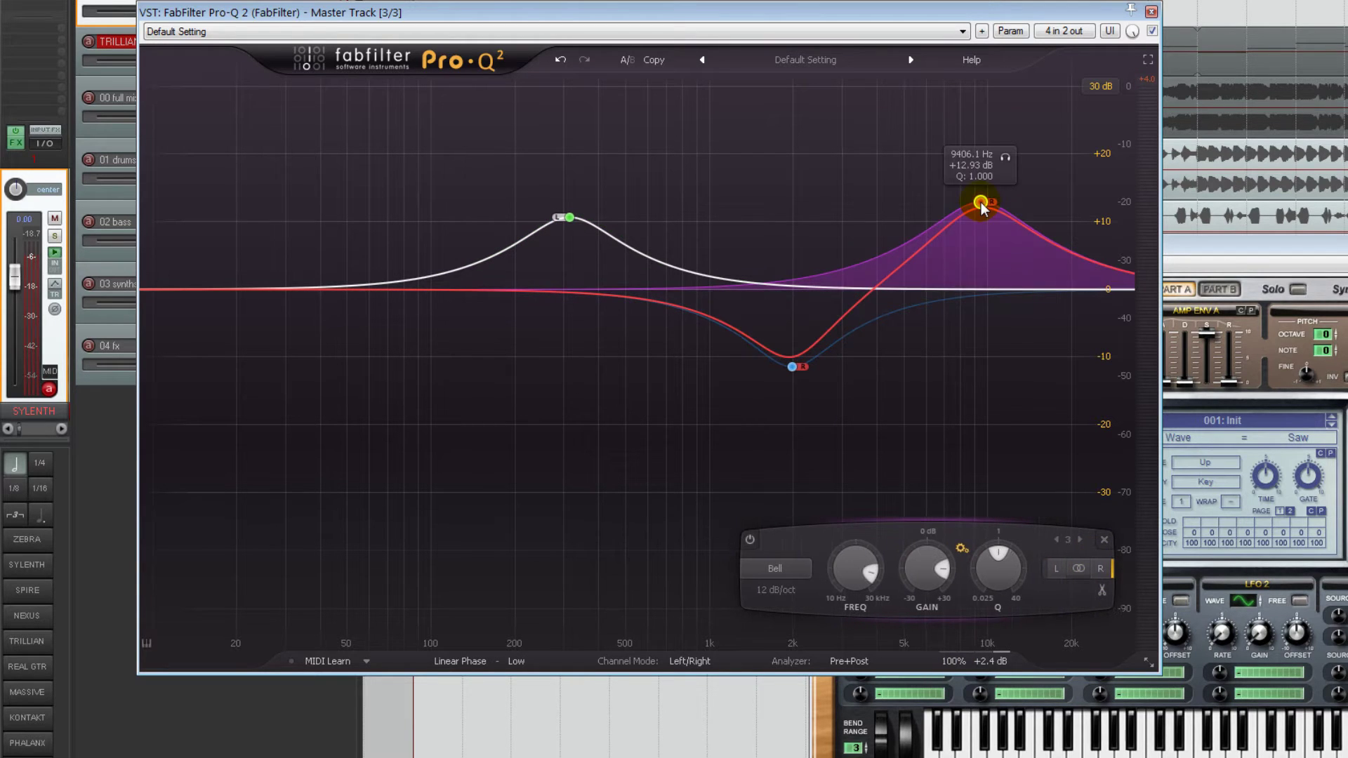
{"action": "left_click", "coordinate": [1105, 592]}
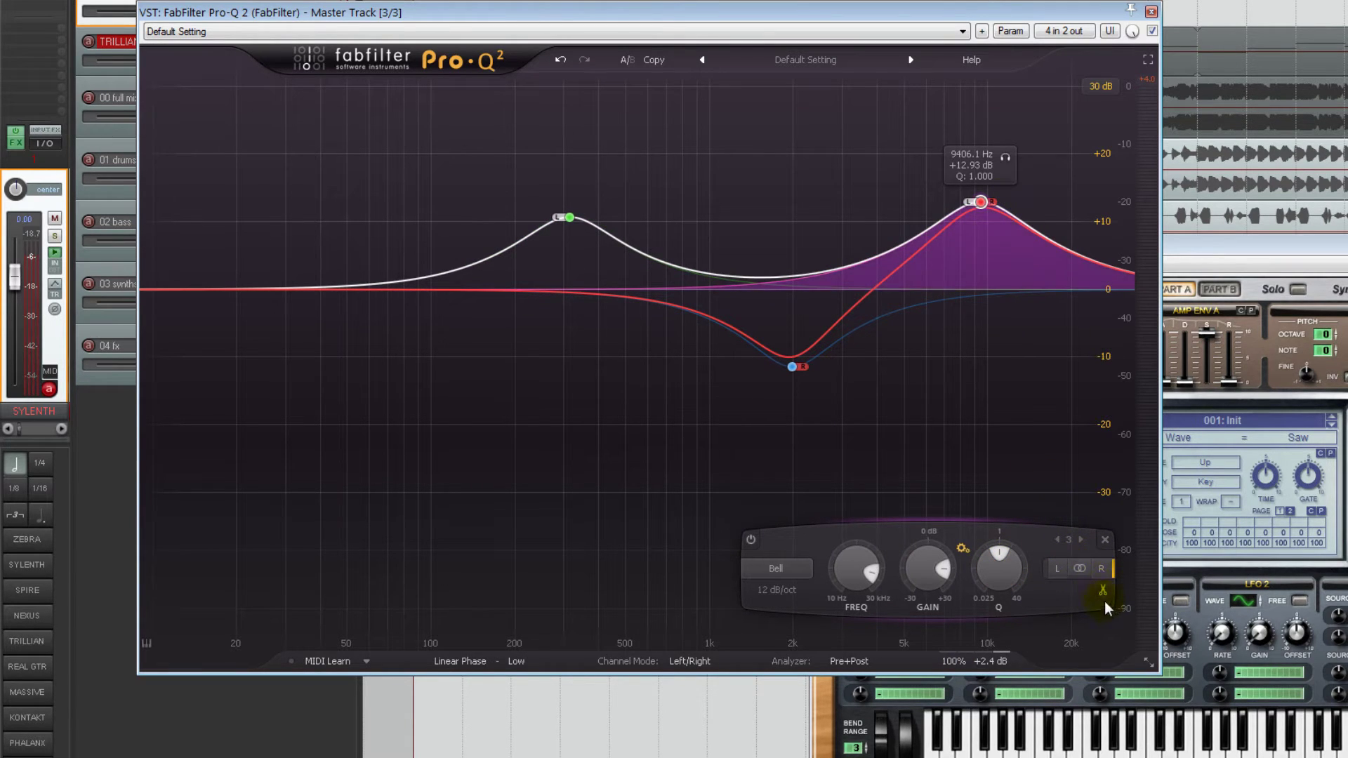
{"action": "left_click_drag", "start_coordinate": [986, 200], "coordinate": [996, 271]}
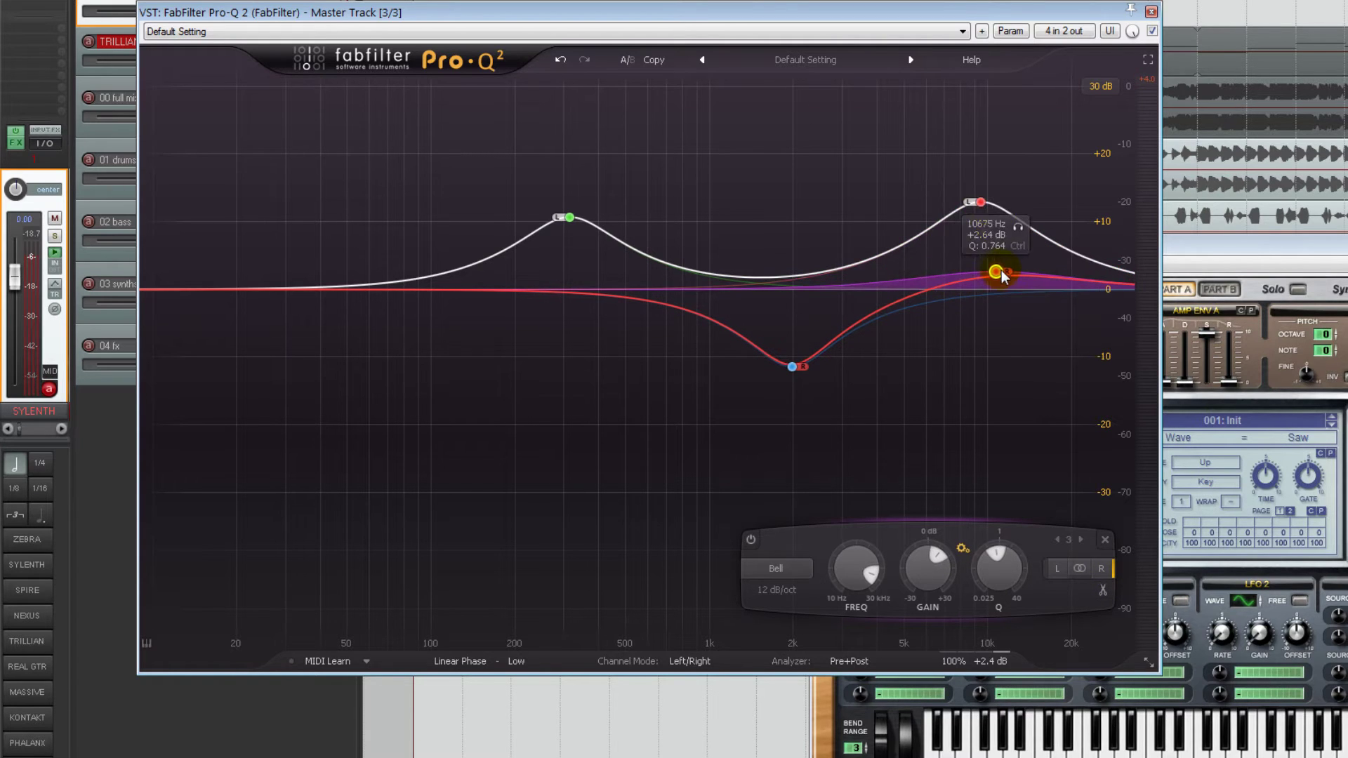
{"action": "left_click_drag", "start_coordinate": [982, 203], "coordinate": [829, 209]}
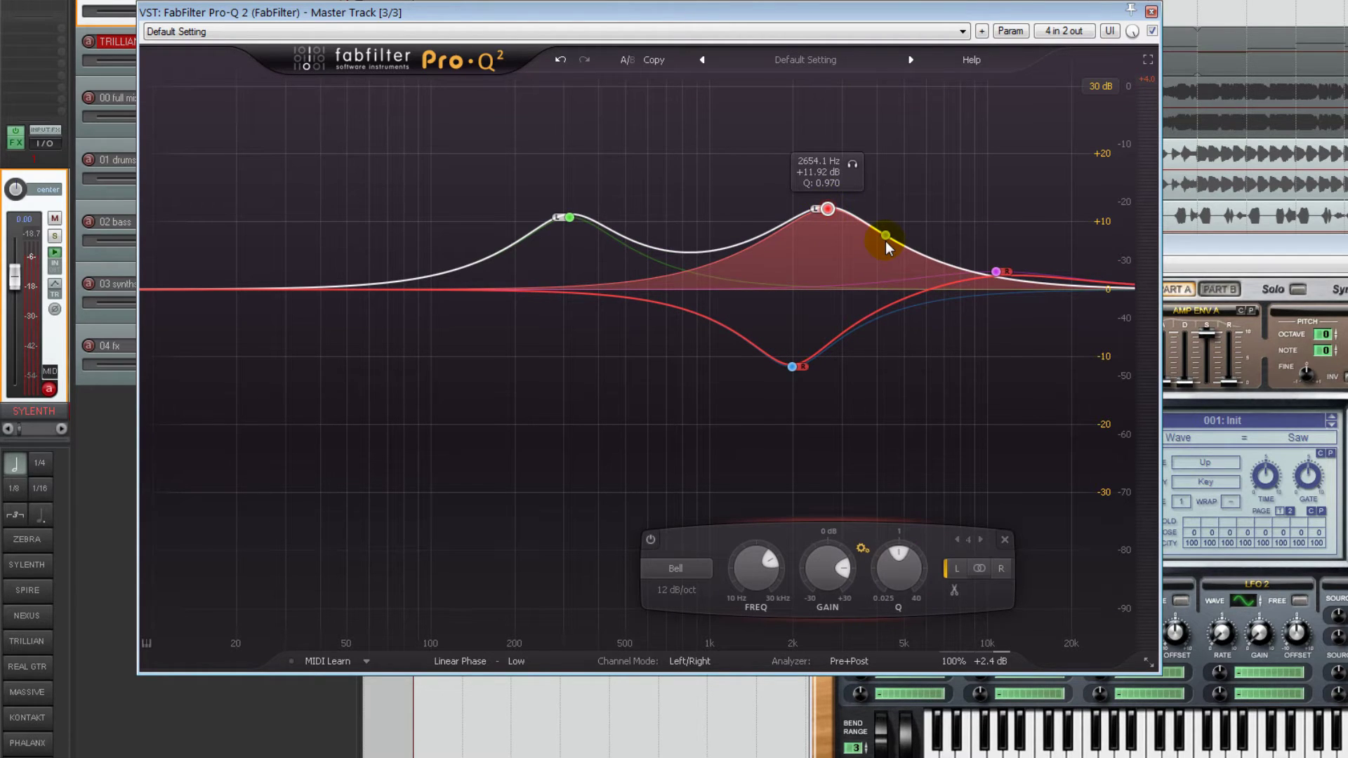
Switch to Mid/Side processing and turn the blue band into a +7.66 dB boost at 1277.7 Hz.
{"action": "left_click", "coordinate": [698, 661]}
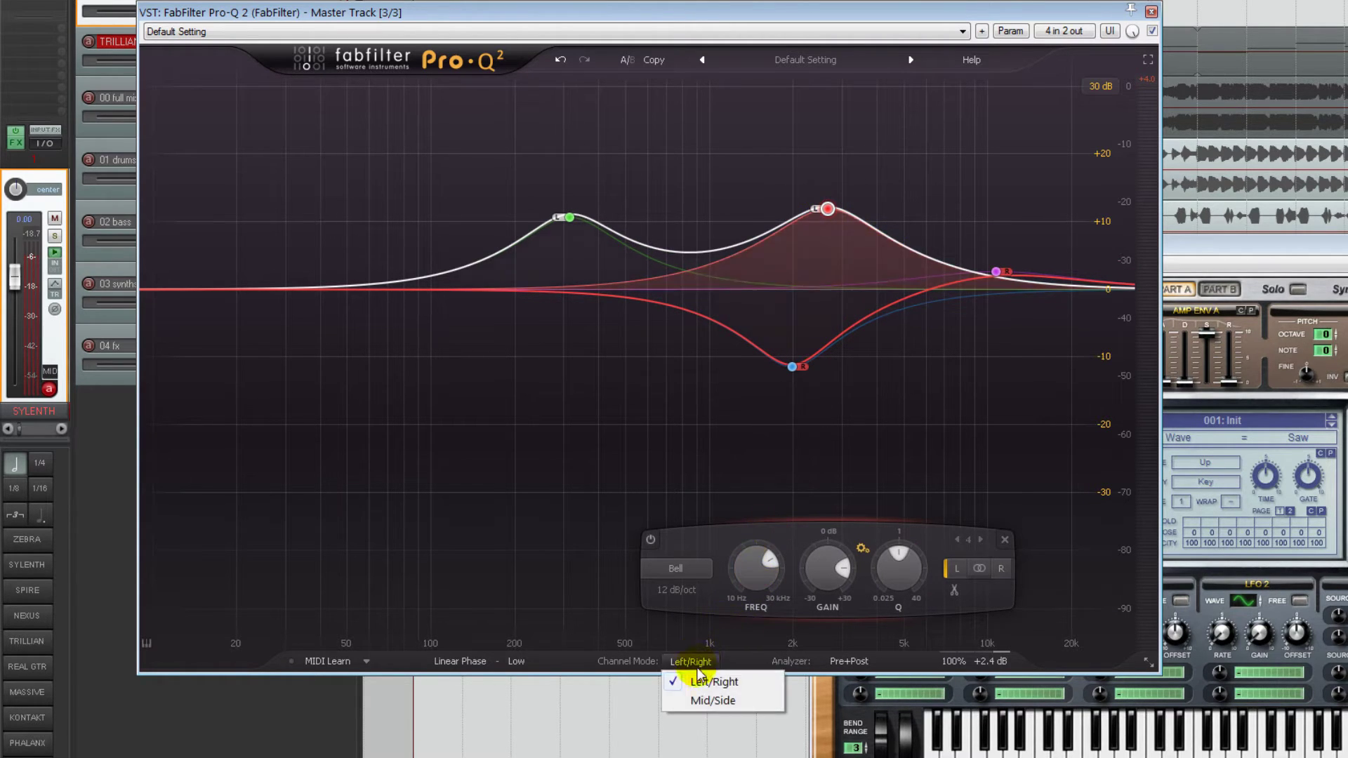
{"action": "left_click", "coordinate": [715, 700]}
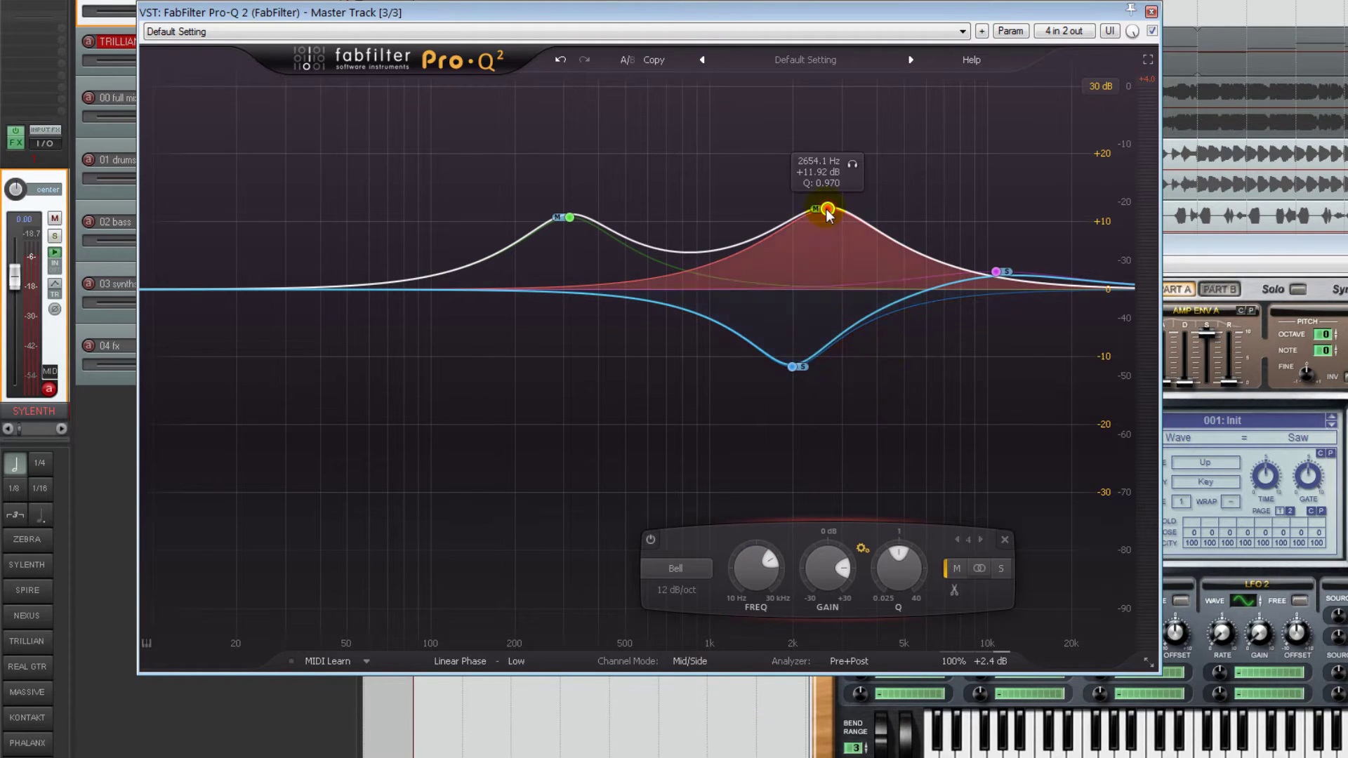
{"action": "left_click_drag", "start_coordinate": [798, 369], "coordinate": [768, 357]}
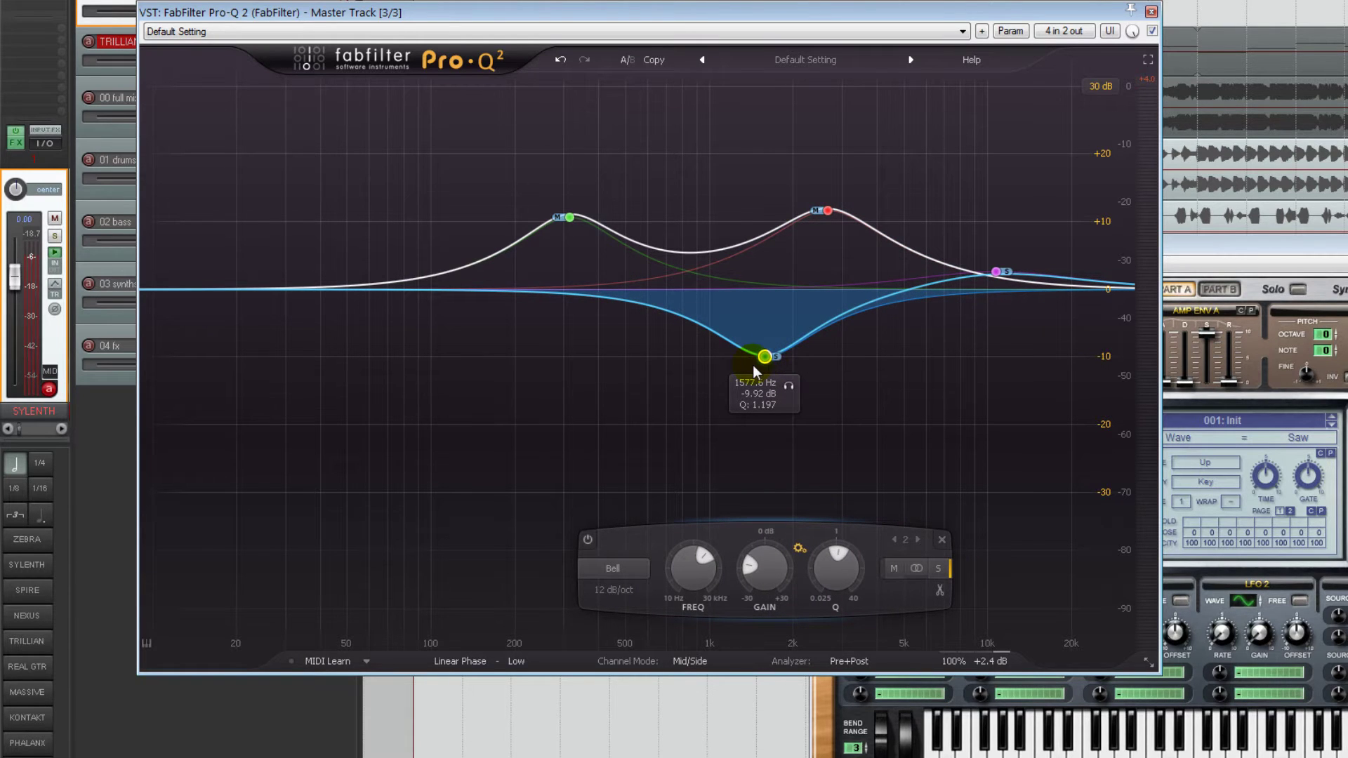
{"action": "left_click", "coordinate": [828, 214]}
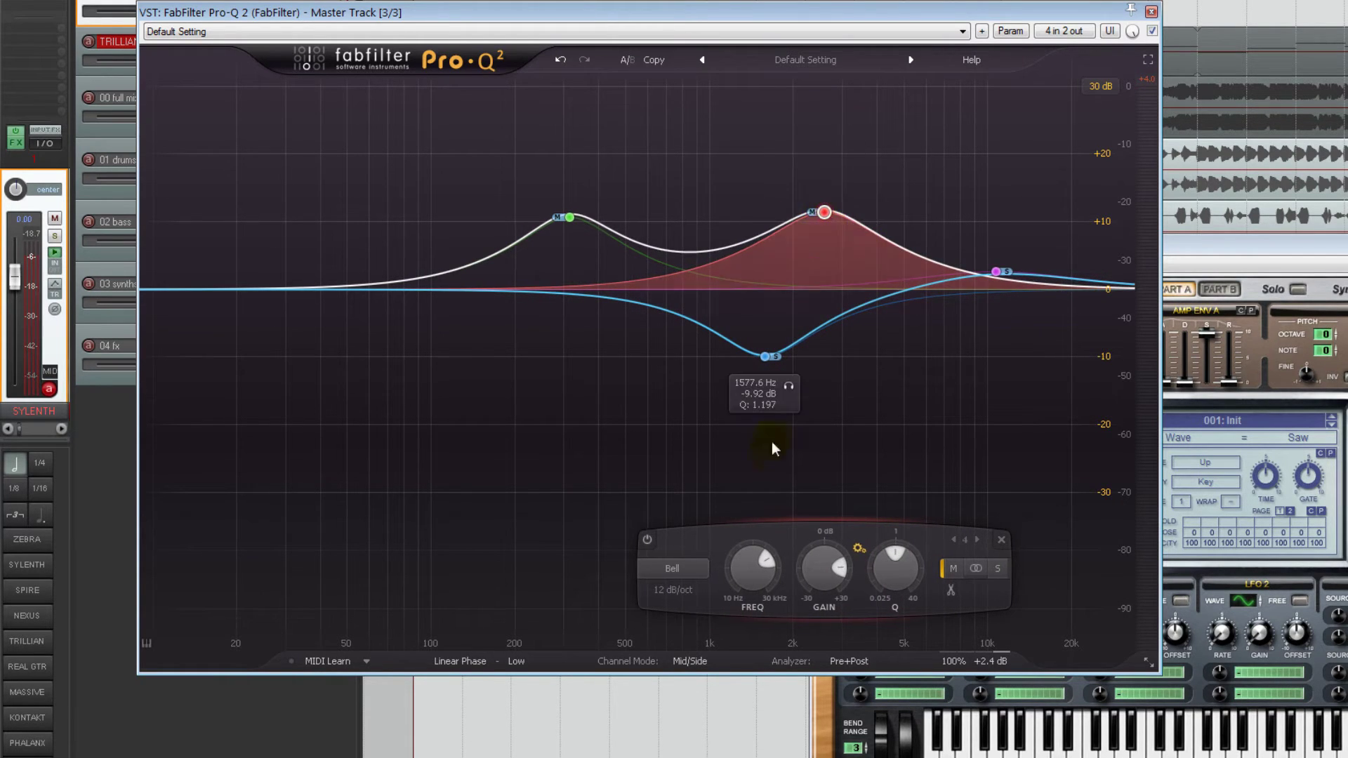
{"action": "left_click_drag", "start_coordinate": [764, 356], "coordinate": [741, 217]}
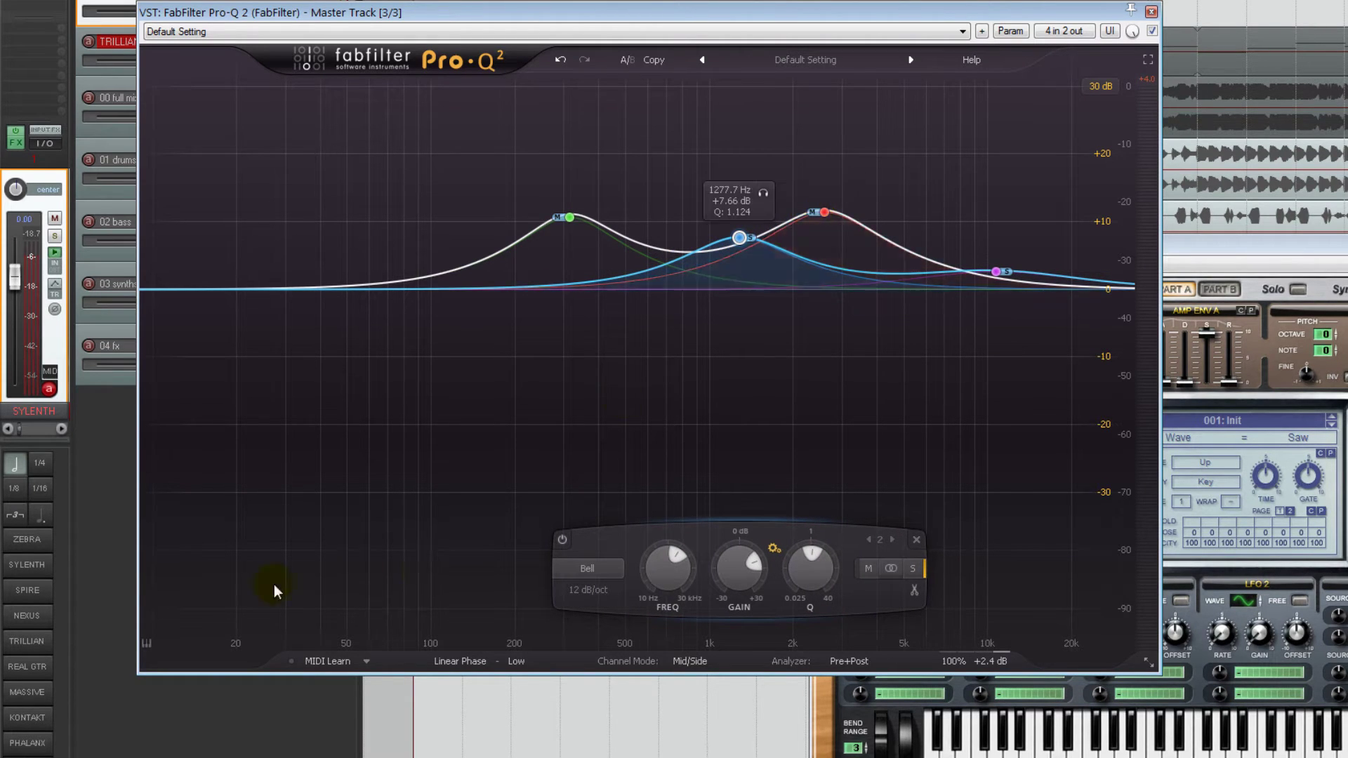
Show the piano keyboard, select and delete all four bands, and start playback.
{"action": "left_click", "coordinate": [147, 643]}
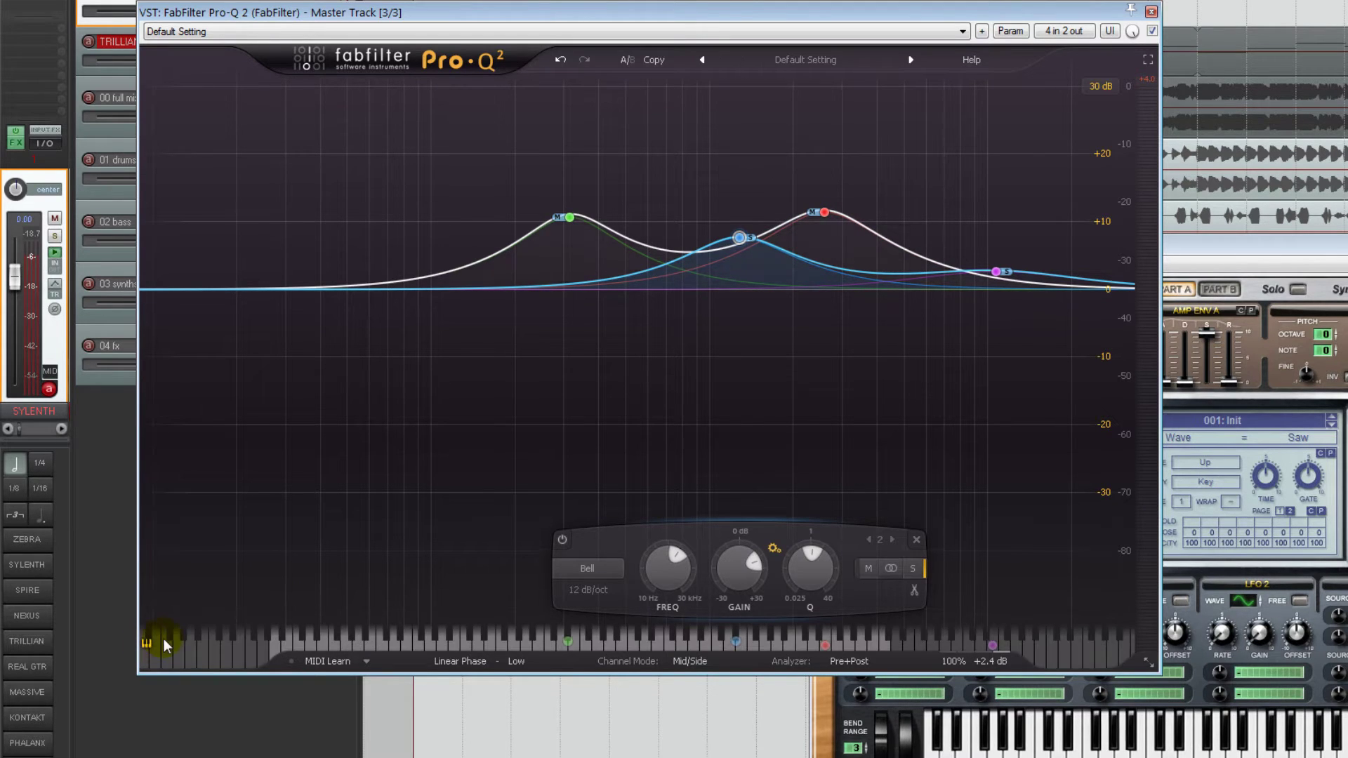
{"action": "left_click_drag", "start_coordinate": [485, 175], "coordinate": [1001, 323]}
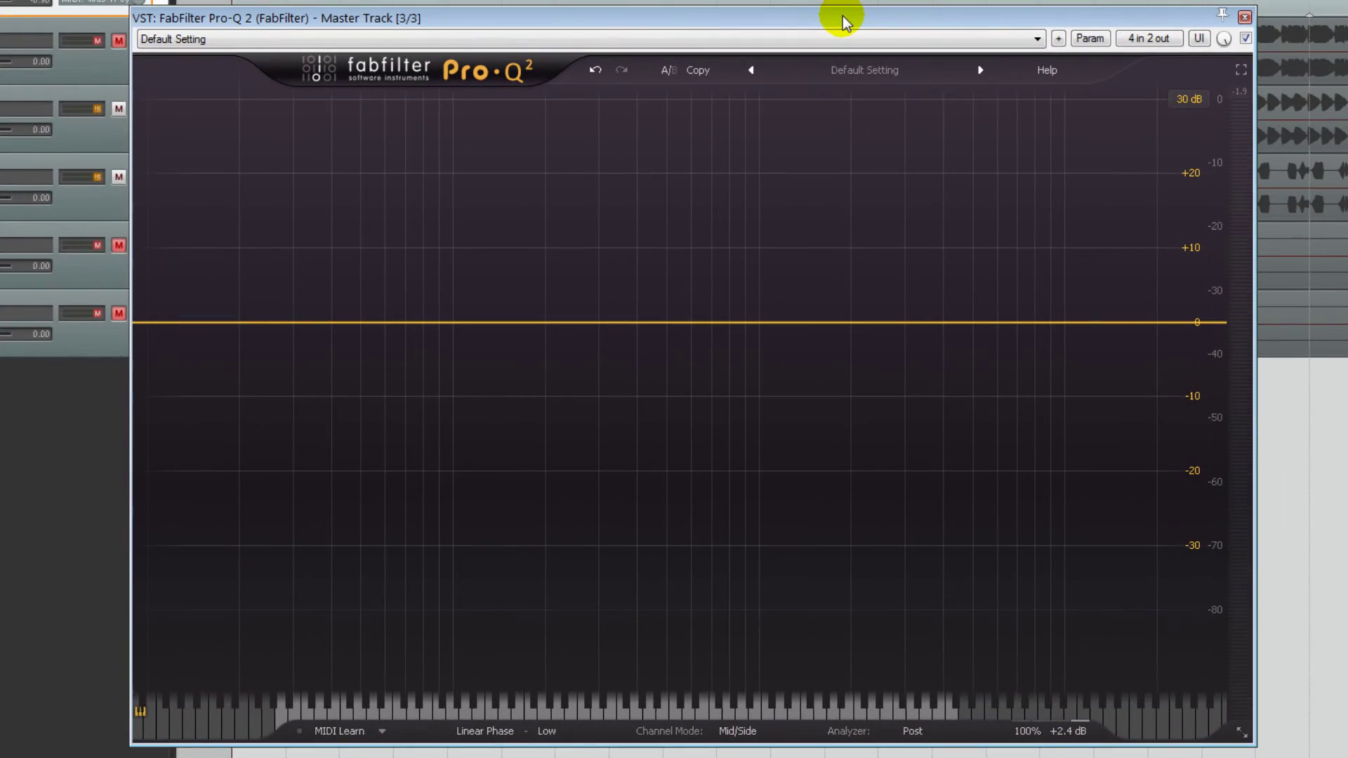
{"action": "key", "text": "space"}
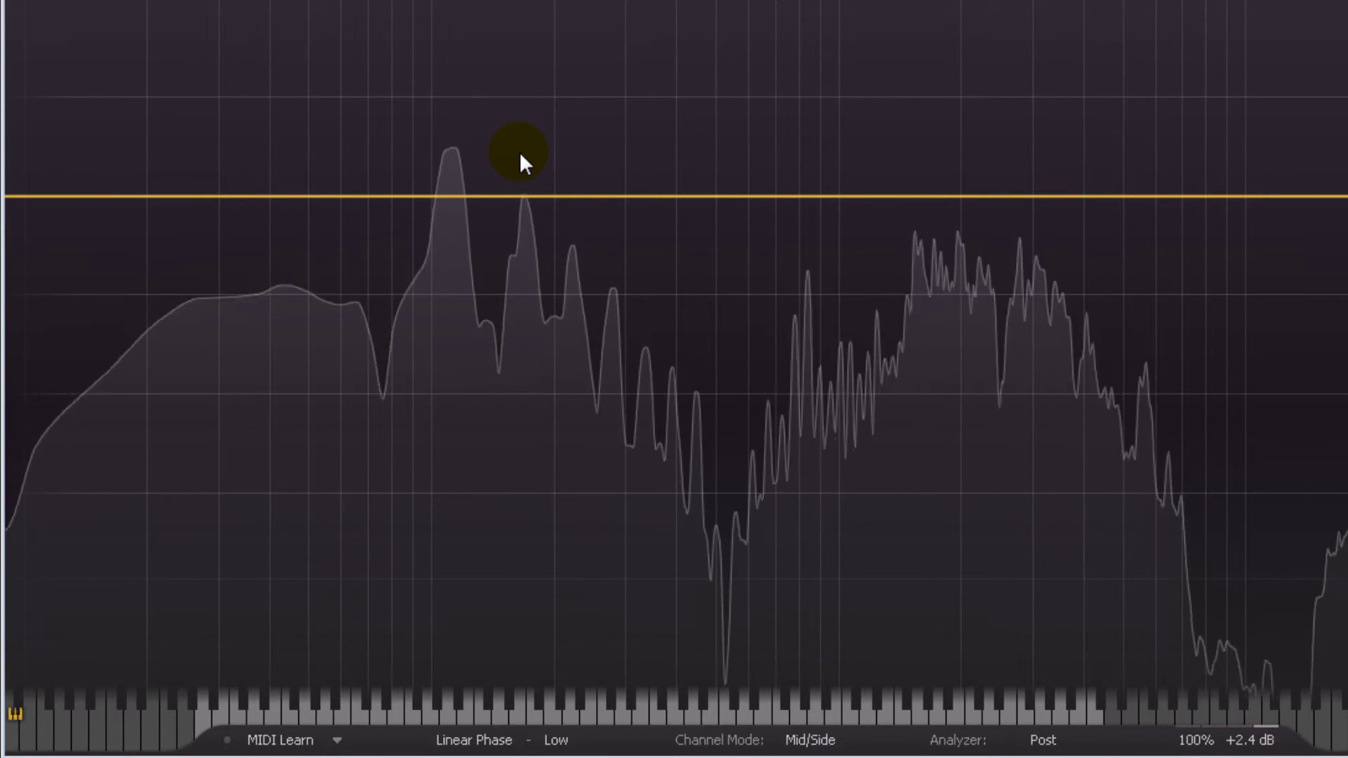
Add a Q 40 bell and tune it to the note D3 (146.83 Hz).
{"action": "double_click", "coordinate": [520, 152]}
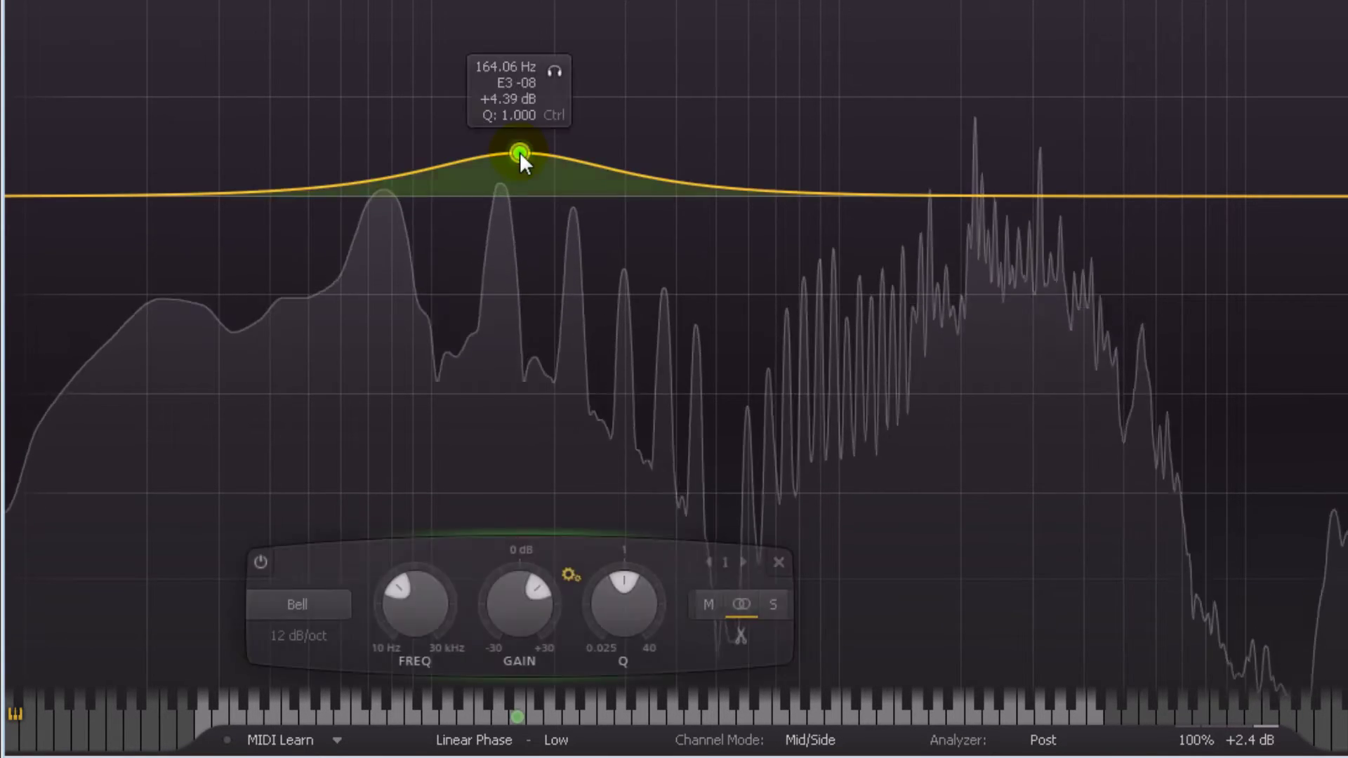
{"action": "left_click_drag", "start_coordinate": [587, 609], "coordinate": [584, 448]}
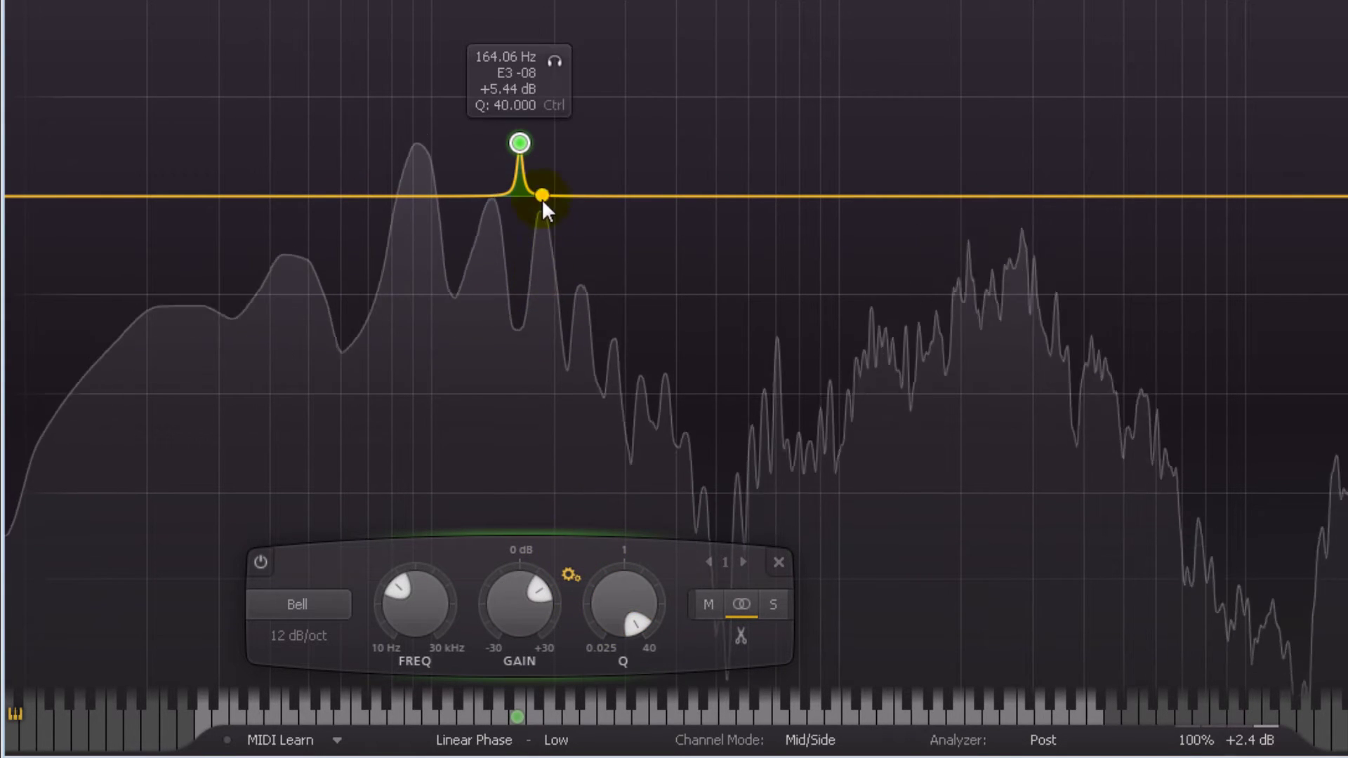
{"action": "left_click", "coordinate": [520, 144]}
{"action": "left_click_drag", "start_coordinate": [520, 144], "coordinate": [519, 142]}
{"action": "left_click", "coordinate": [512, 63]}
{"action": "double_click", "coordinate": [499, 81]}
{"action": "type", "text": "D3"}
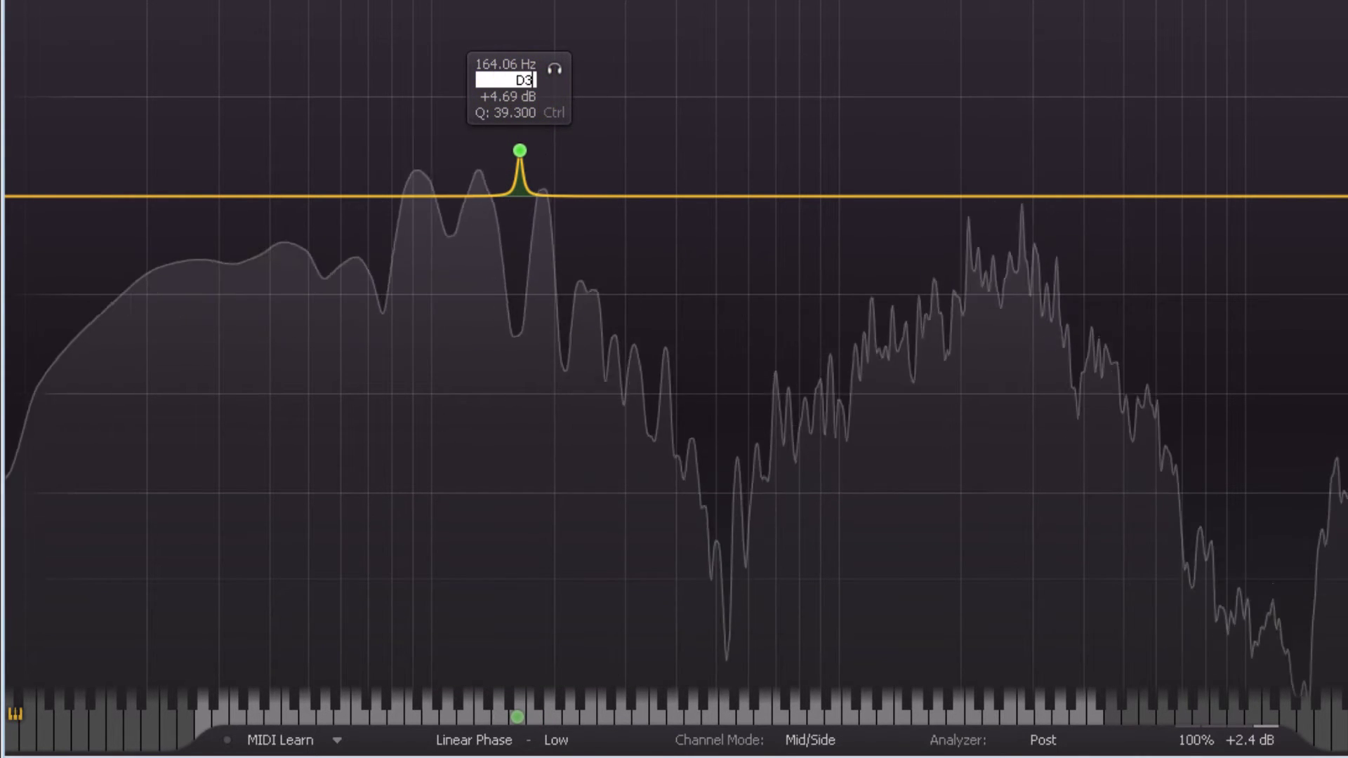
{"action": "key", "text": "Return"}
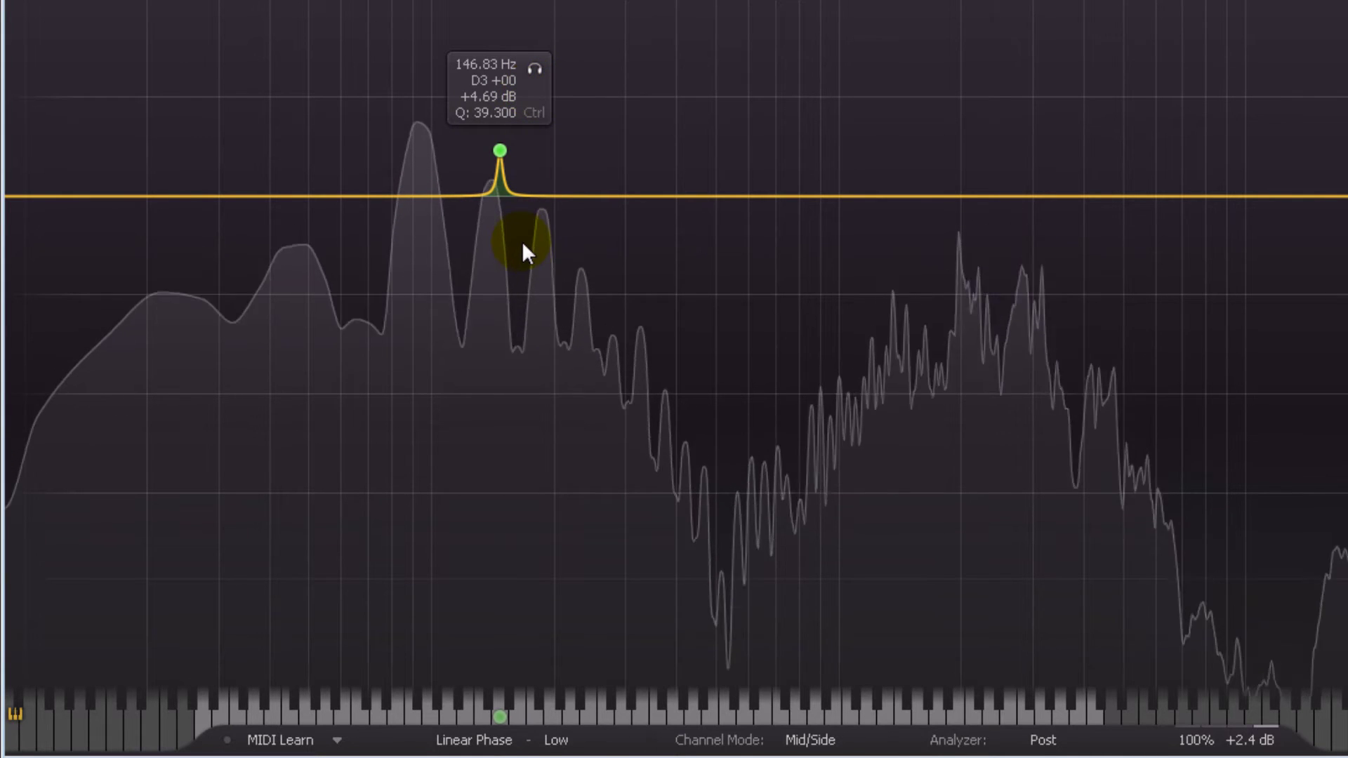
Raise the narrow bell to about +9.15 dB and drag out a broad bell at 123.85 Hz.
{"action": "left_click", "coordinate": [500, 150]}
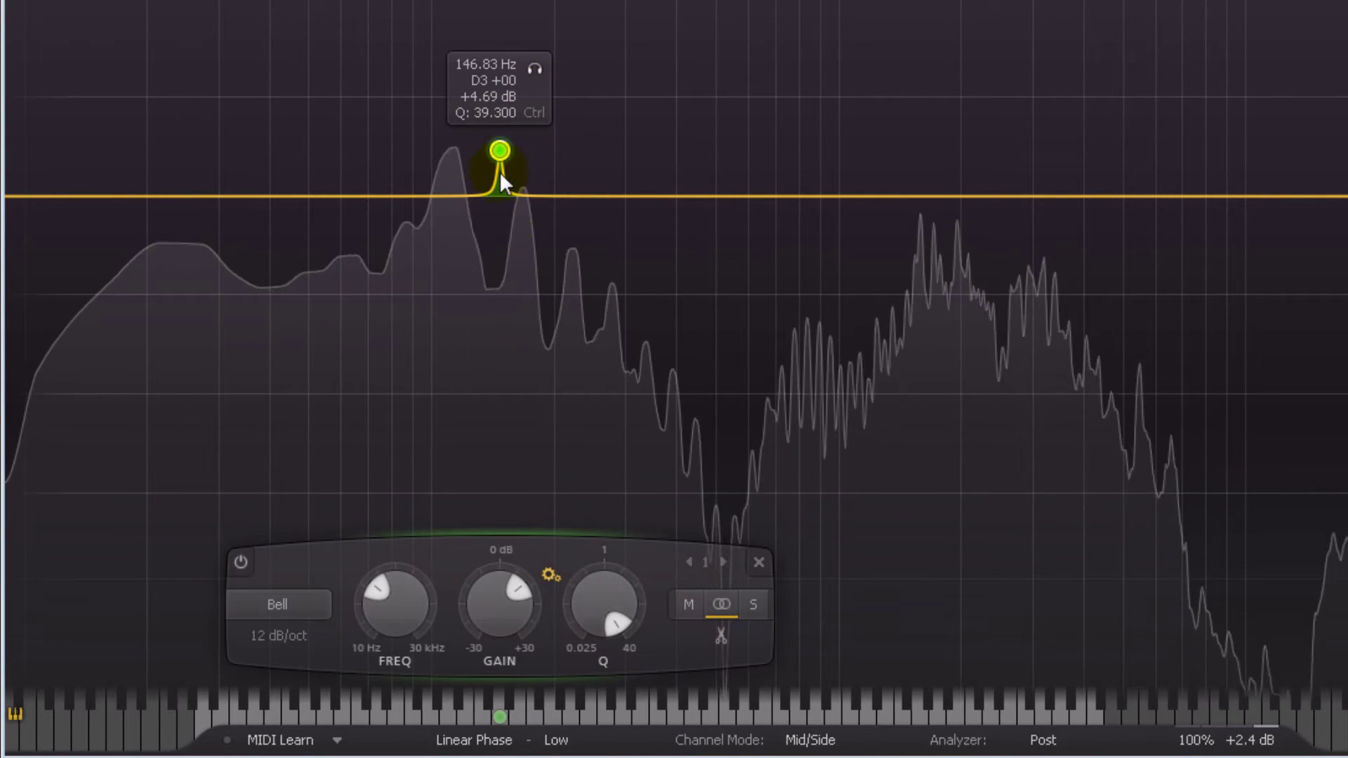
{"action": "scroll", "coordinate": [492, 587], "scroll_direction": "up", "scroll_amount": 3}
{"action": "left_click_drag", "start_coordinate": [491, 579], "coordinate": [490, 563]}
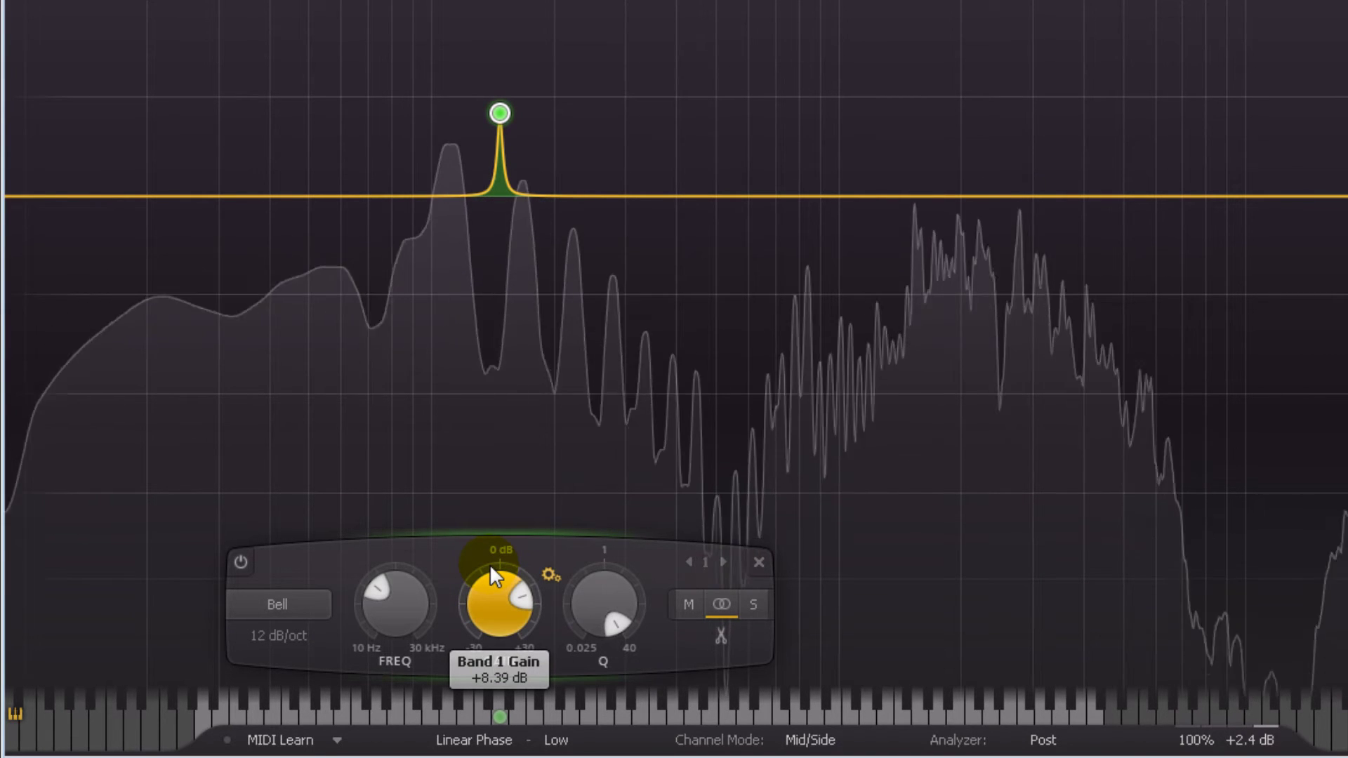
{"action": "left_click_drag", "start_coordinate": [490, 563], "coordinate": [491, 556]}
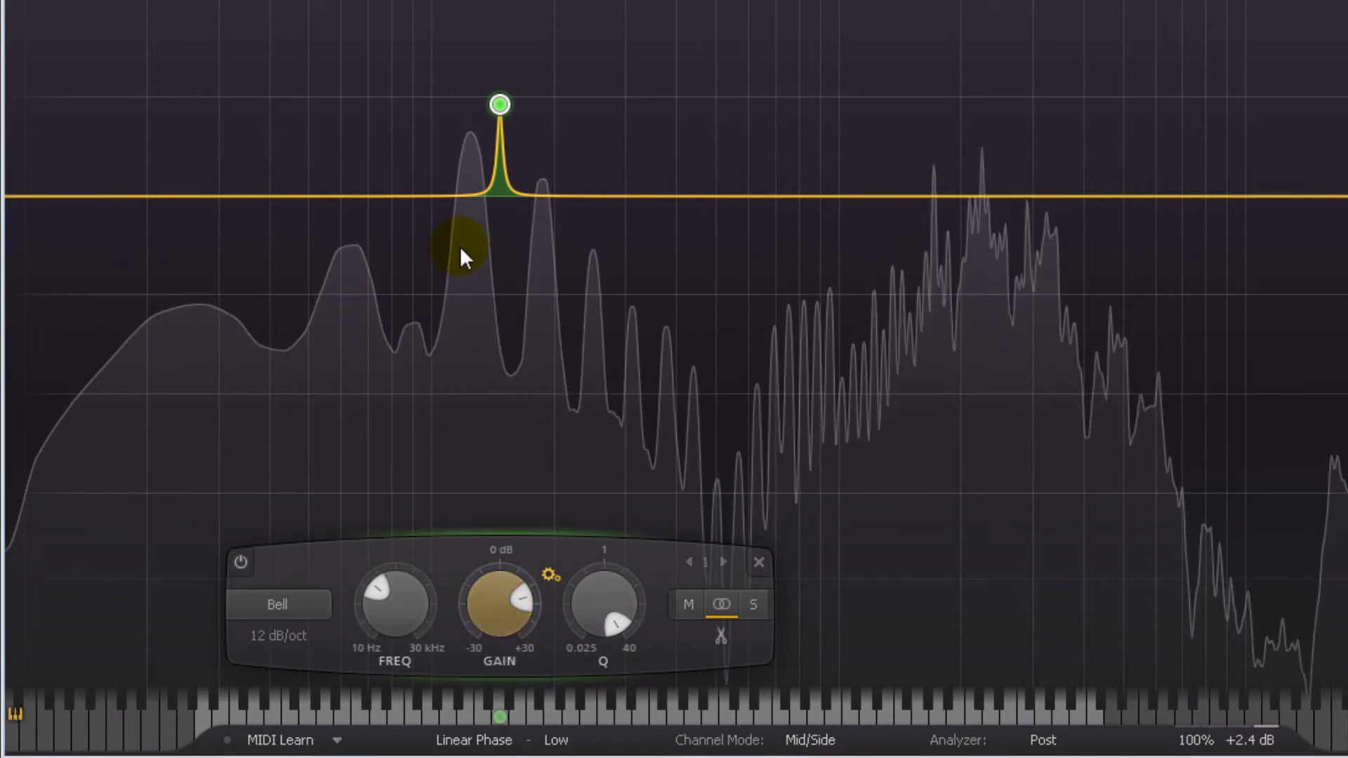
{"action": "left_click_drag", "start_coordinate": [567, 163], "coordinate": [471, 167]}
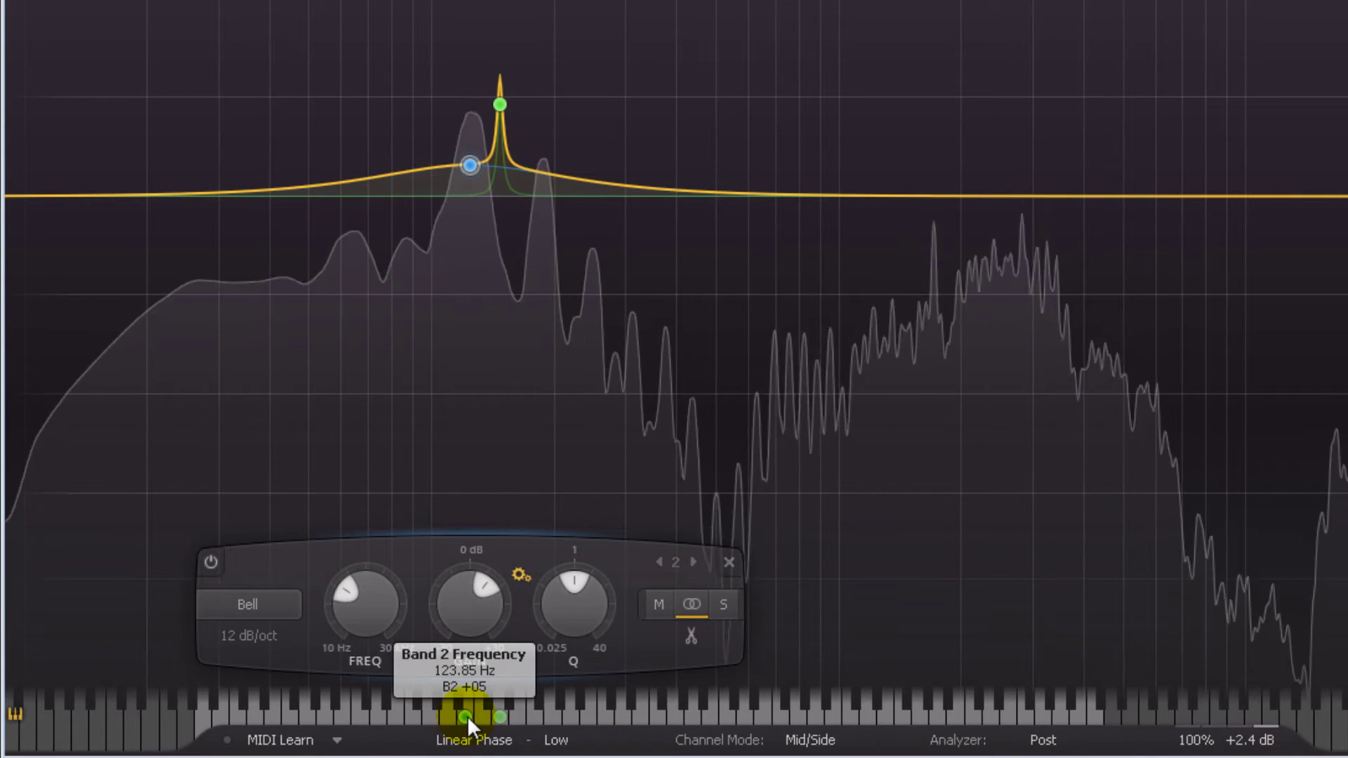
Retune band 2 and turn it into a narrow dip near B2.
{"action": "mouse_move", "coordinate": [465, 714]}
{"action": "left_mouse_down"}
{"action": "mouse_move", "coordinate": [478, 713]}
{"action": "mouse_move", "coordinate": [465, 714]}
{"action": "left_mouse_up"}
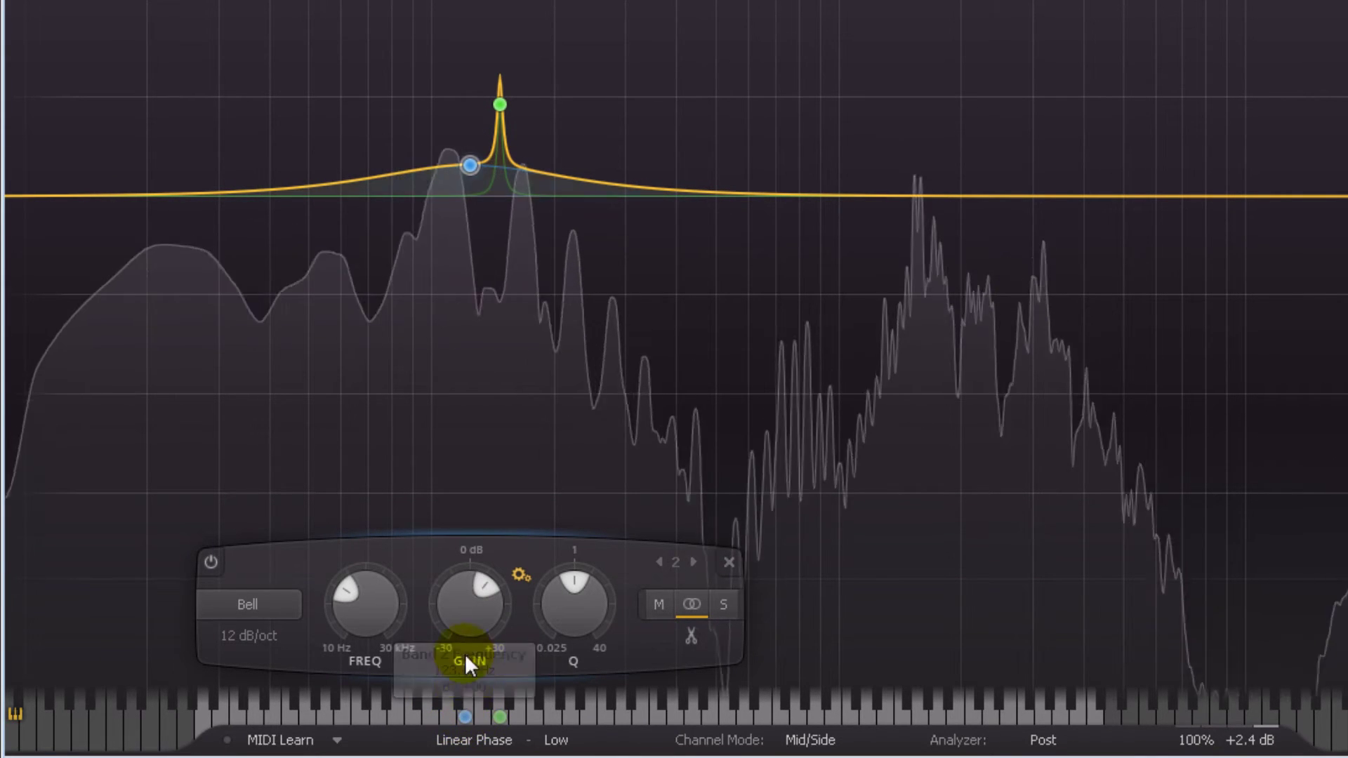
{"action": "mouse_move", "coordinate": [539, 630]}
{"action": "left_mouse_down"}
{"action": "mouse_move", "coordinate": [572, 566]}
{"action": "mouse_move", "coordinate": [569, 508]}
{"action": "left_mouse_up"}
{"action": "left_click_drag", "start_coordinate": [462, 618], "coordinate": [467, 723]}
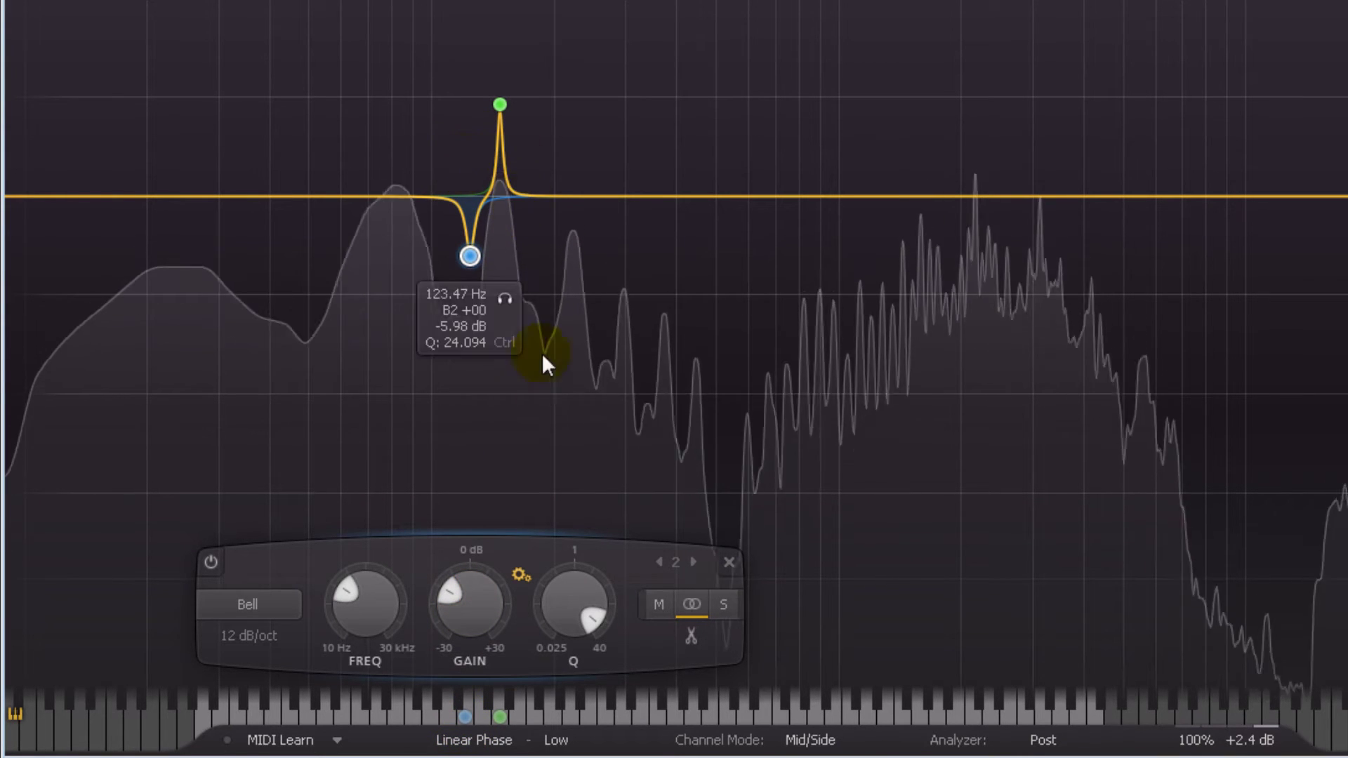
Raise band 1's gain to about 10.8 dB and widen it to a Q of about 20.
{"action": "left_click_drag", "start_coordinate": [552, 84], "coordinate": [452, 134]}
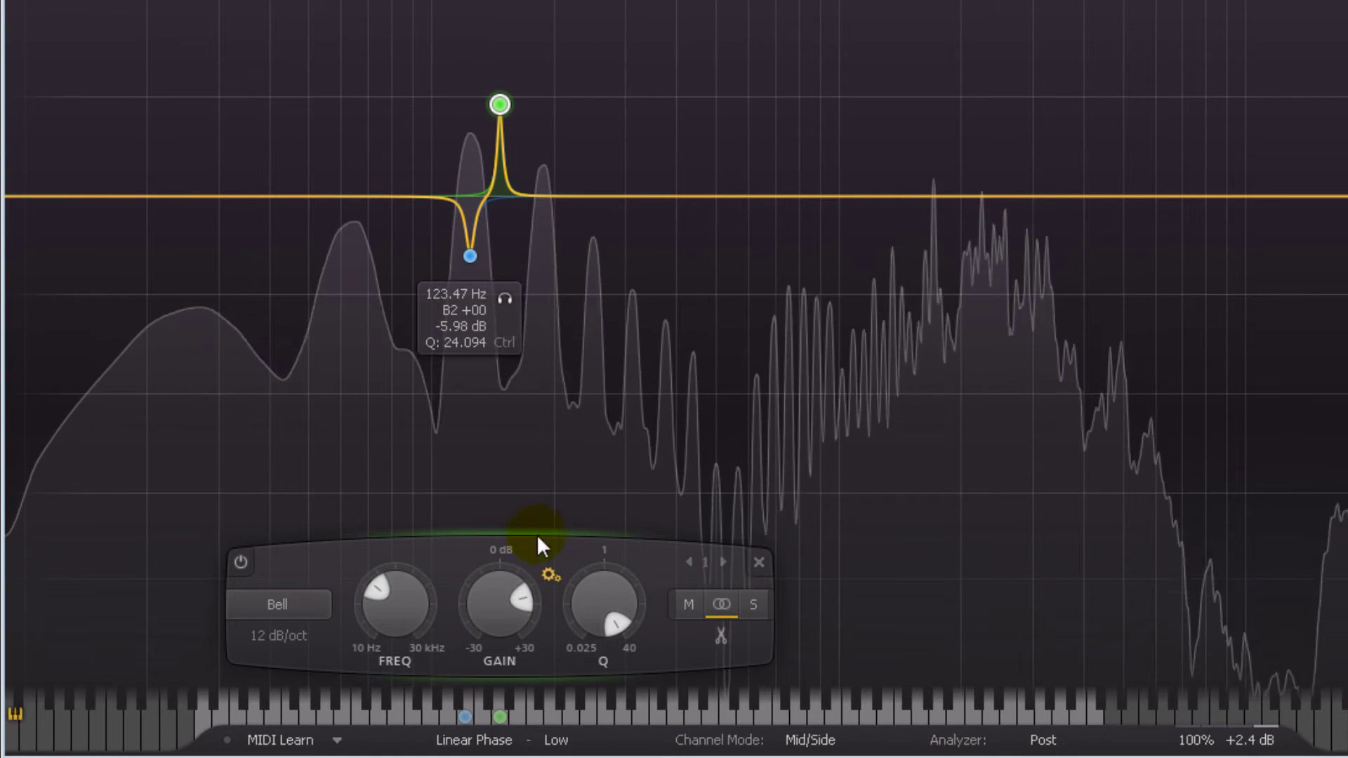
{"action": "left_click_drag", "start_coordinate": [497, 609], "coordinate": [495, 581]}
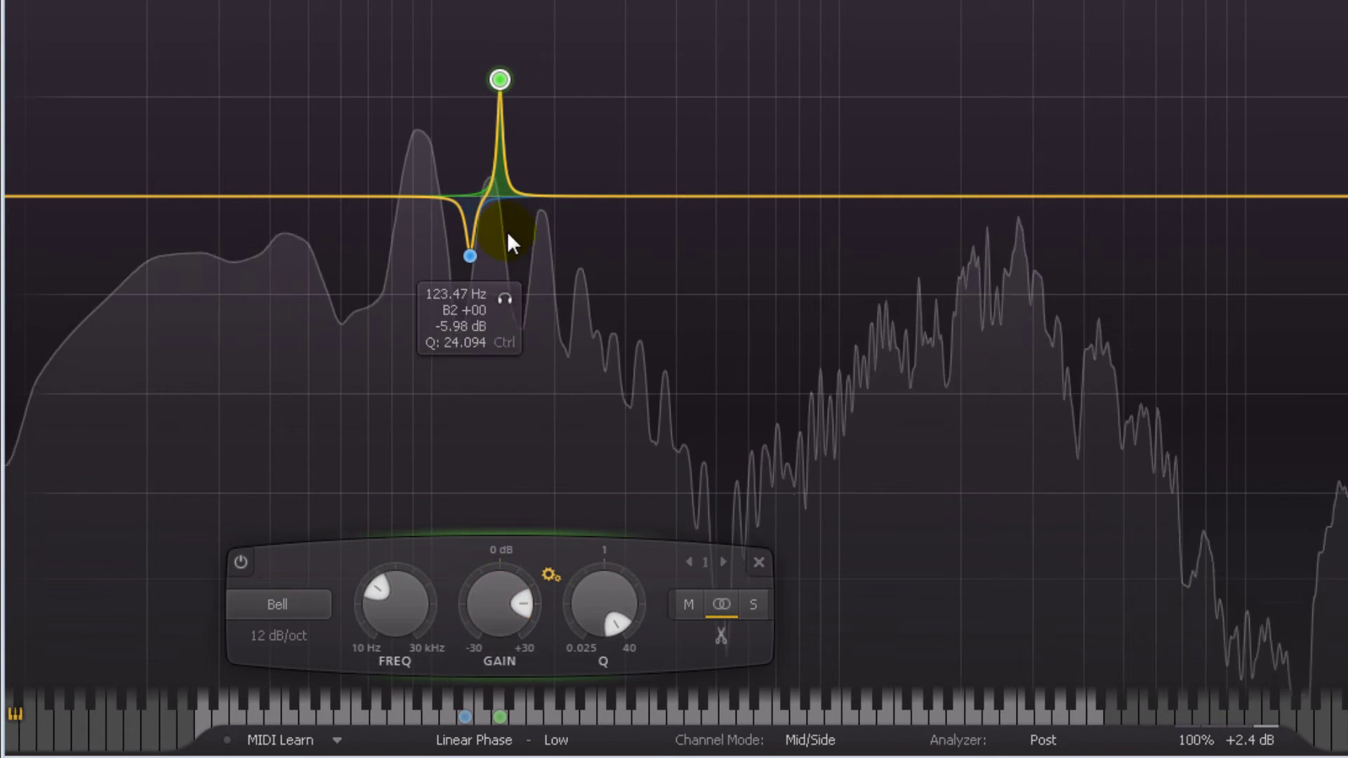
{"action": "left_click", "coordinate": [470, 256]}
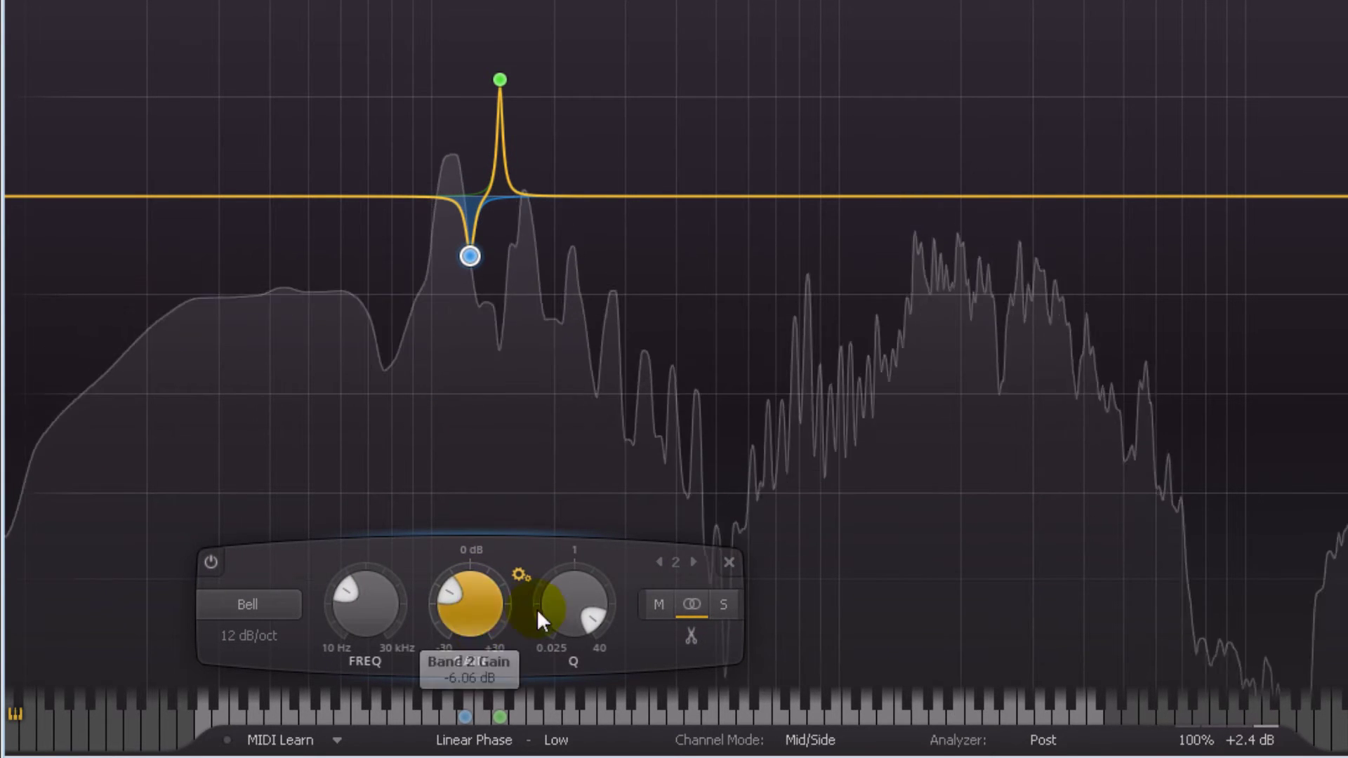
{"action": "scroll", "coordinate": [498, 609], "scroll_direction": "down", "scroll_amount": 1}
{"action": "scroll", "coordinate": [477, 622], "scroll_direction": "down", "scroll_amount": 5}
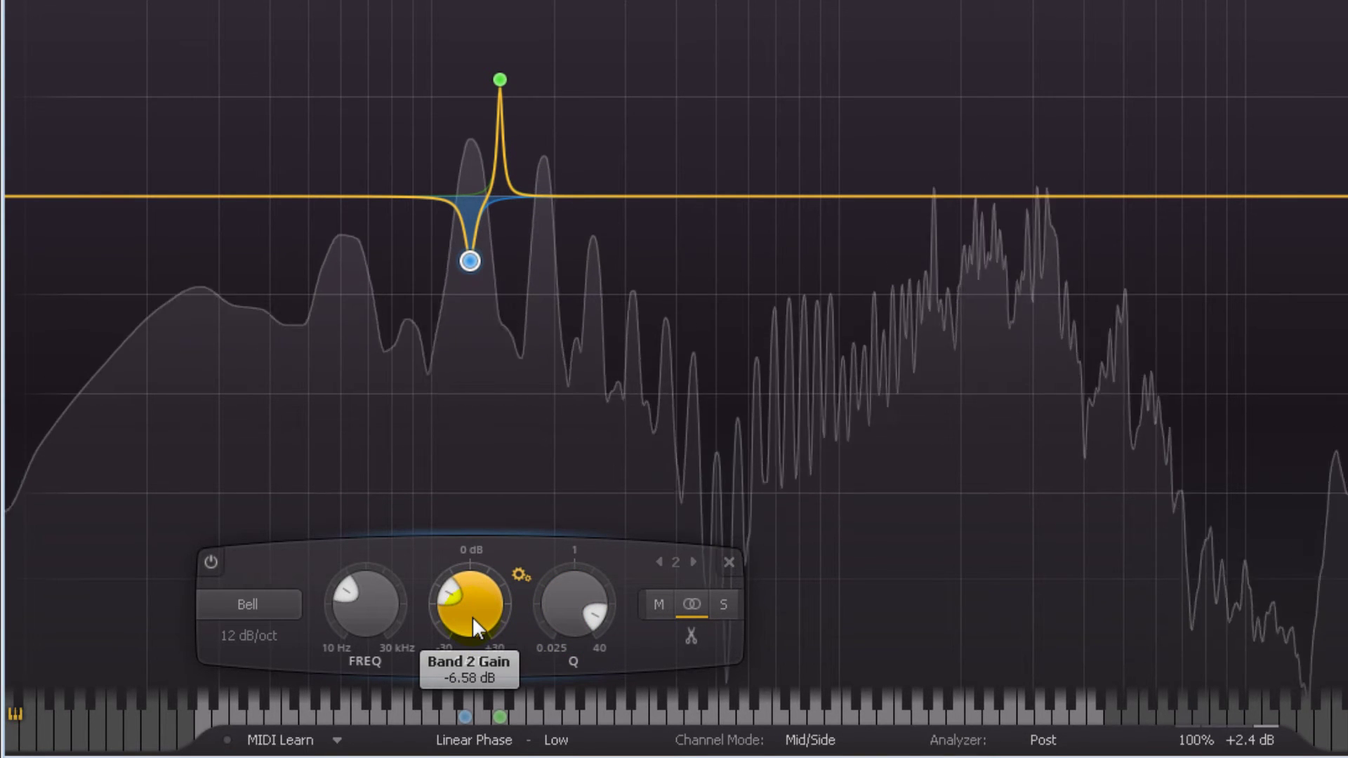
{"action": "scroll", "coordinate": [472, 608], "scroll_direction": "up", "scroll_amount": 1}
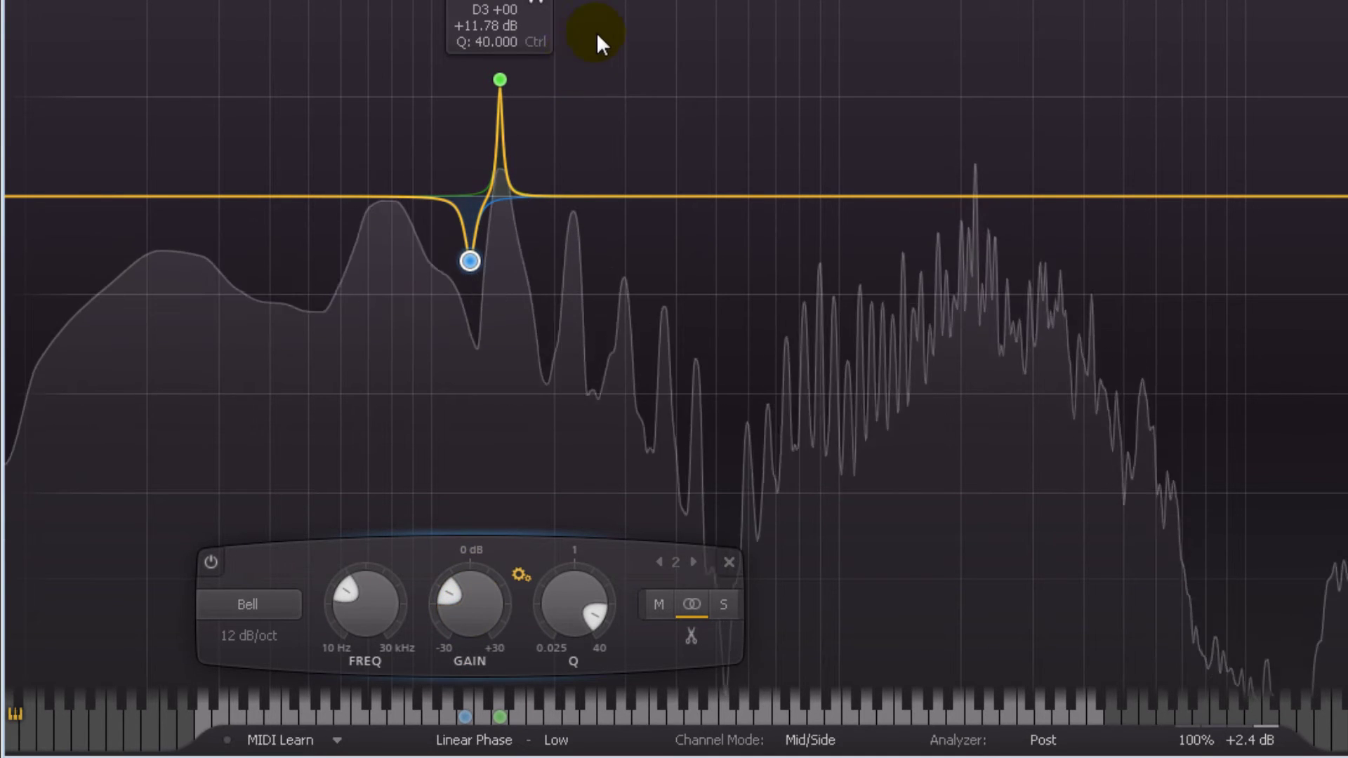
{"action": "left_click", "coordinate": [501, 79]}
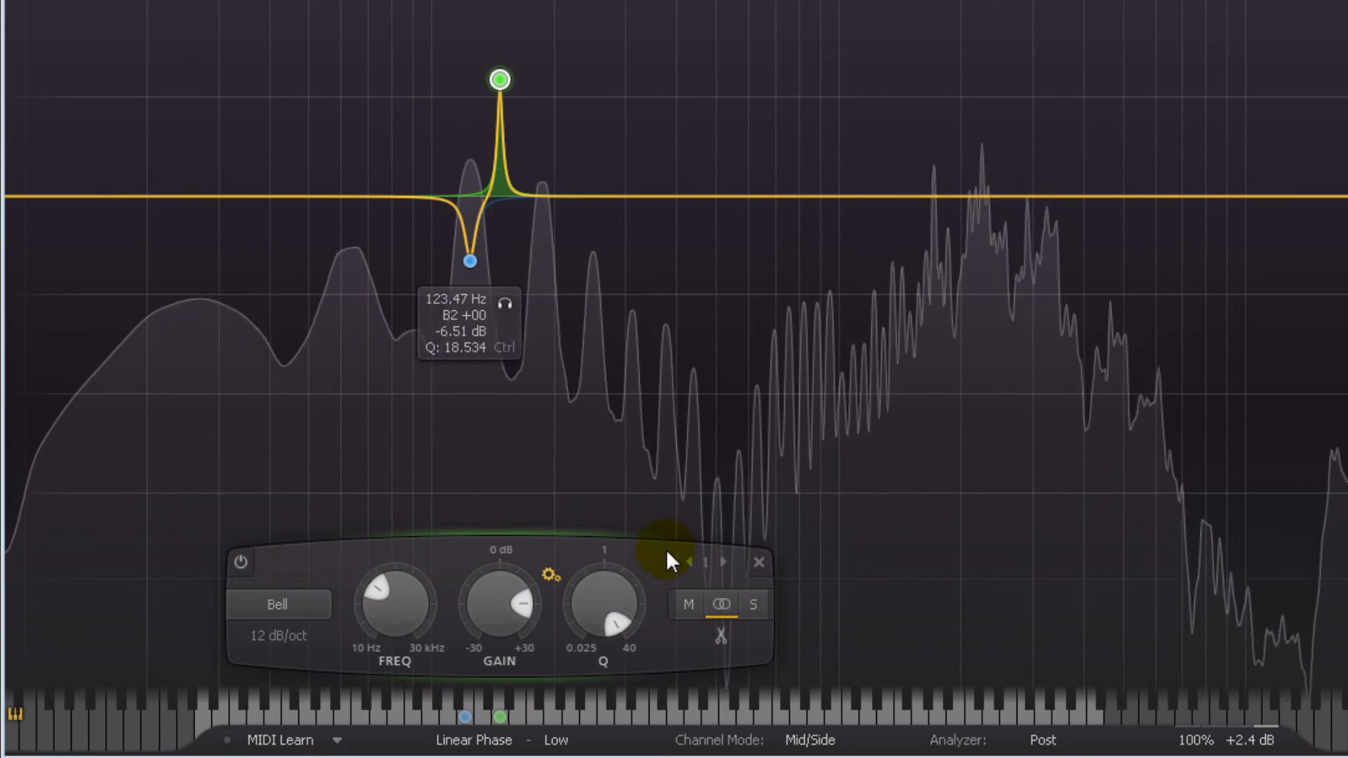
{"action": "left_click_drag", "start_coordinate": [615, 586], "coordinate": [605, 629]}
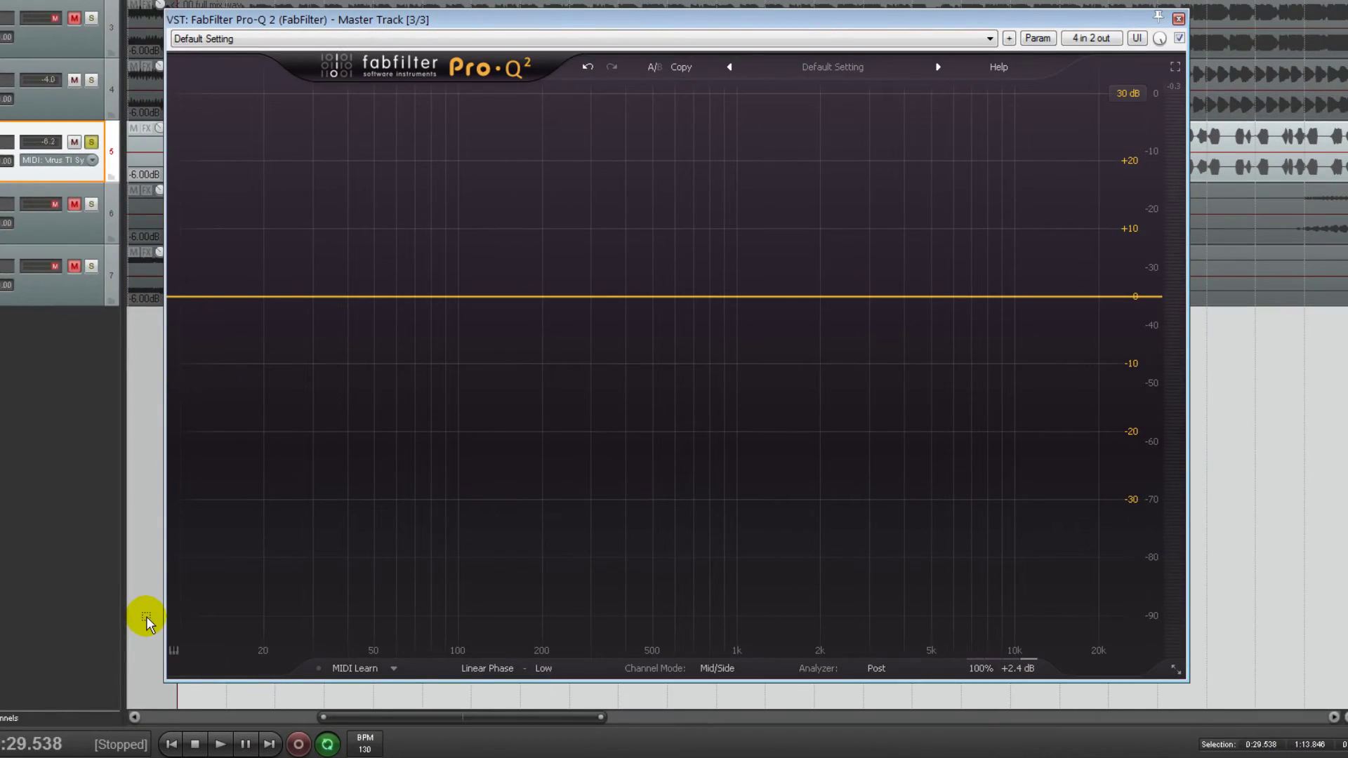
Switch back to Left/Right and add bell boosts at 71.6 Hz left and 118.74 Hz right.
{"action": "left_click", "coordinate": [728, 669]}
{"action": "left_click", "coordinate": [721, 690]}
{"action": "mouse_move", "coordinate": [445, 264]}
{"action": "left_mouse_down"}
{"action": "mouse_move", "coordinate": [400, 262]}
{"action": "mouse_move", "coordinate": [418, 263]}
{"action": "left_mouse_up"}
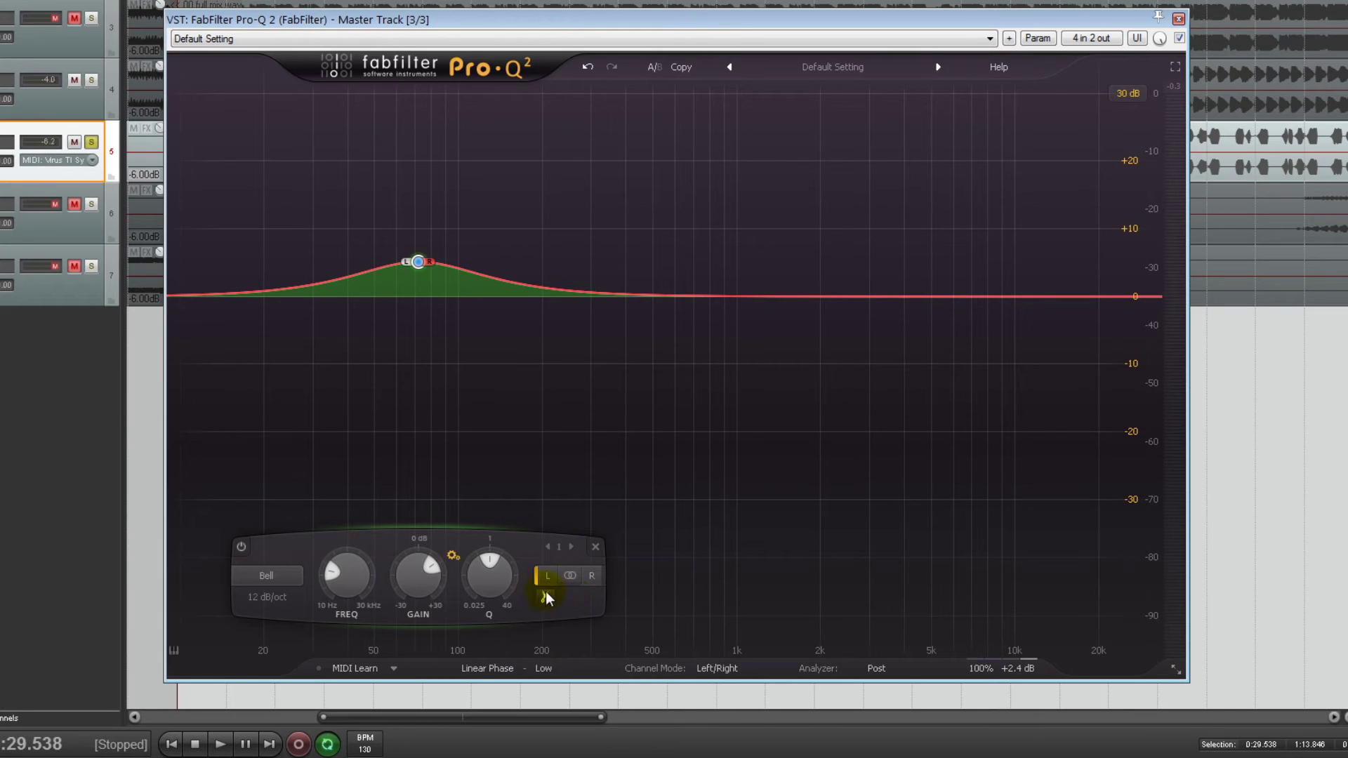
{"action": "mouse_move", "coordinate": [440, 260]}
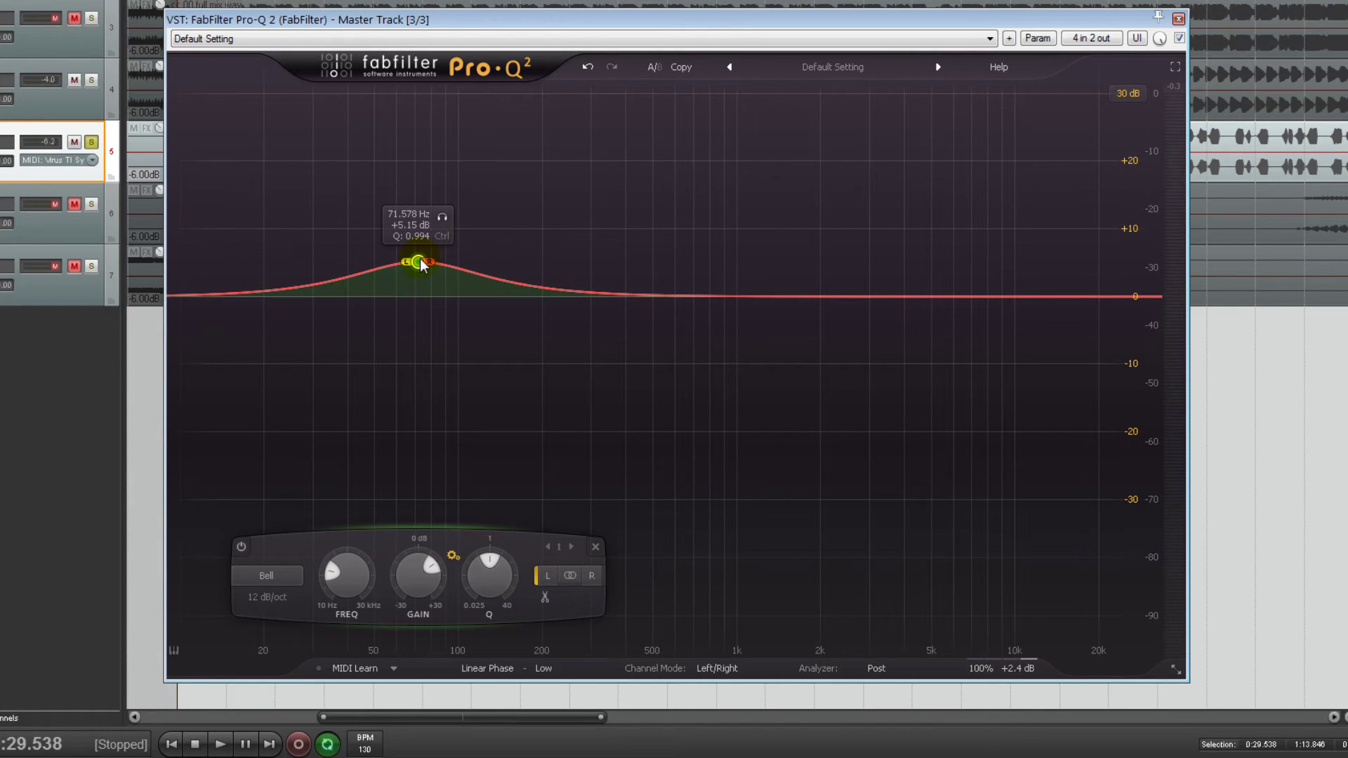
{"action": "left_click_drag", "start_coordinate": [419, 266], "coordinate": [480, 267]}
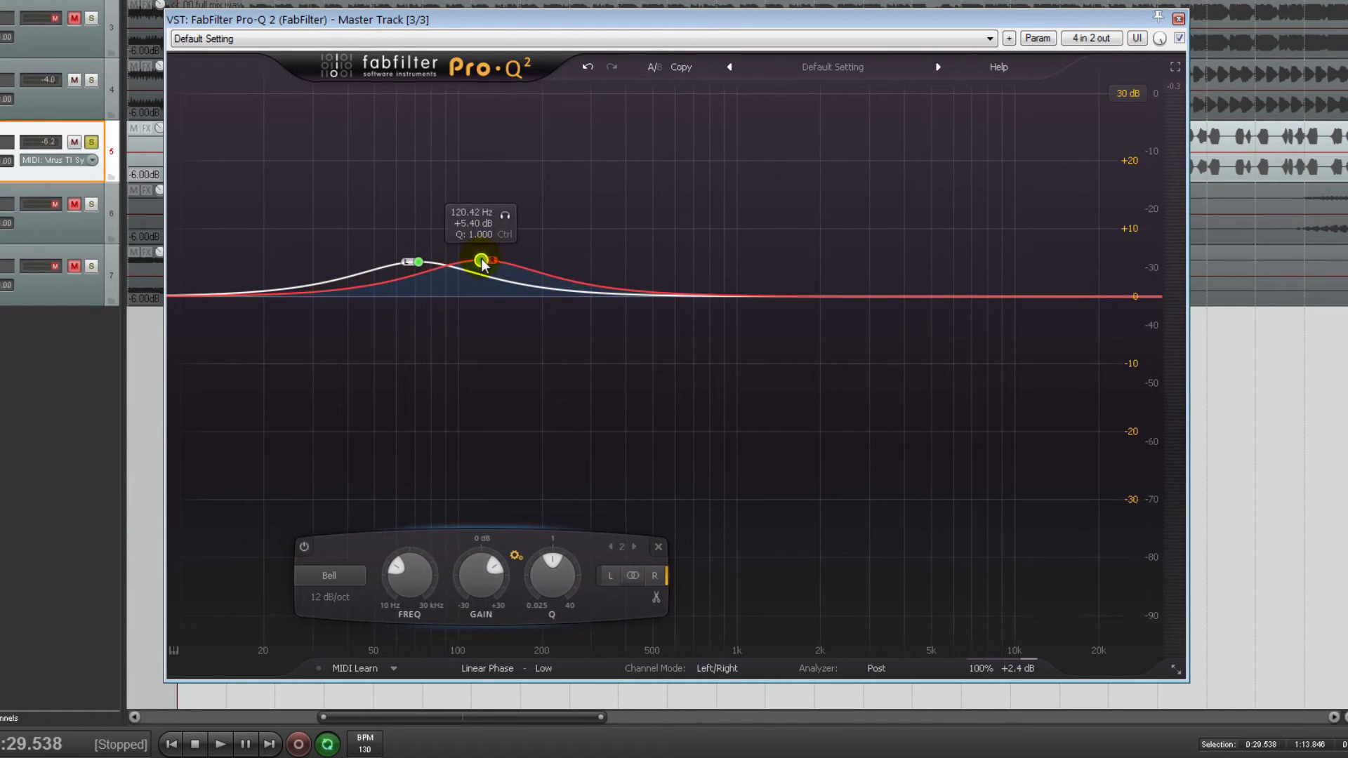
Add a bell near 4.6 kHz, unlink its channels, and move the left part to 2580.5 Hz.
{"action": "double_click", "coordinate": [923, 264]}
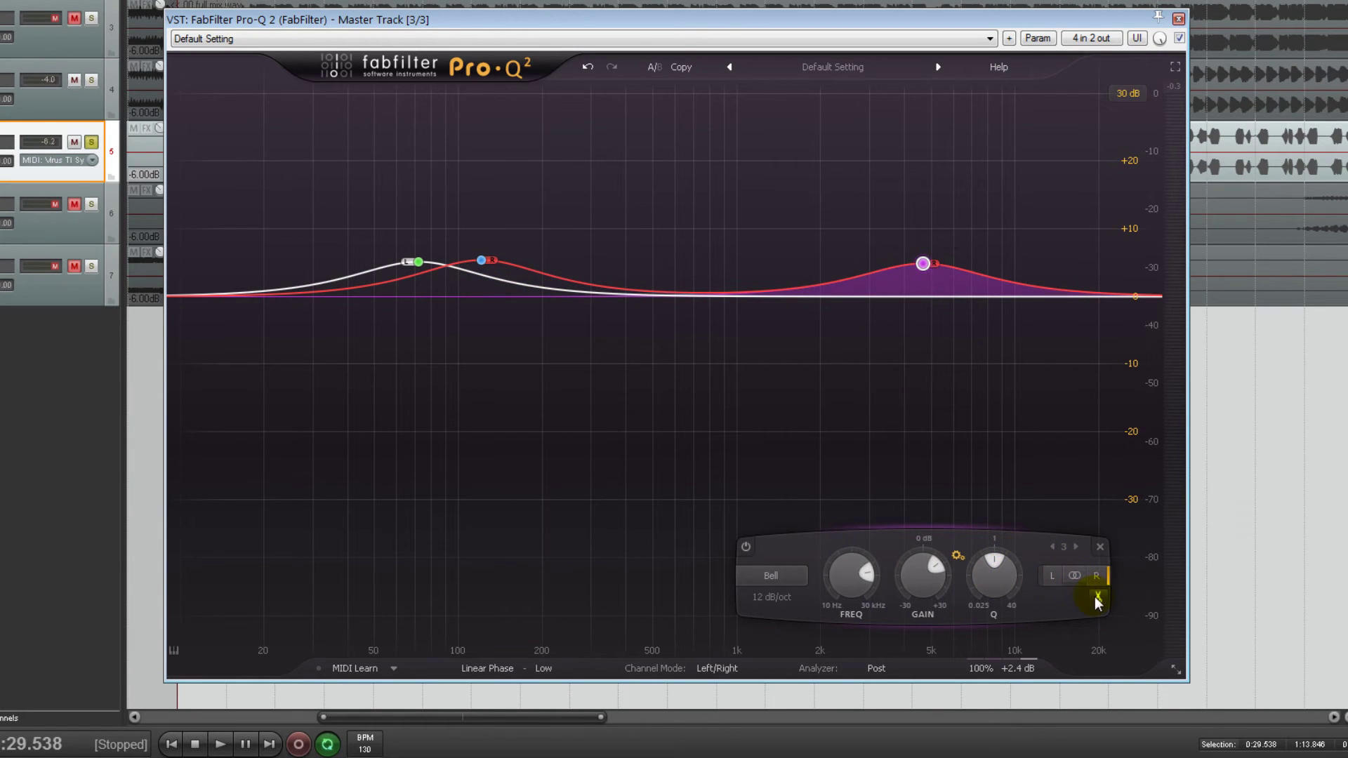
{"action": "left_click", "coordinate": [922, 264]}
{"action": "left_click_drag", "start_coordinate": [923, 266], "coordinate": [852, 267]}
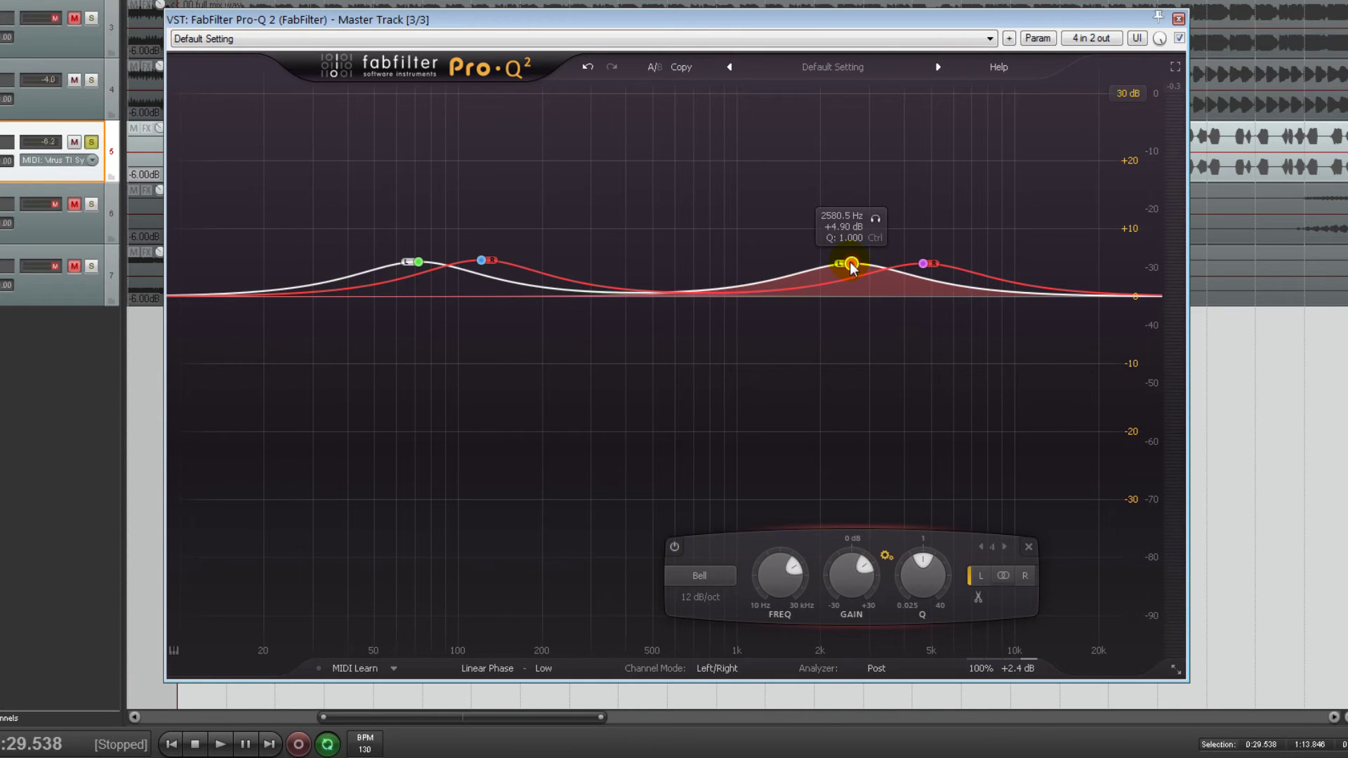
Start playback, move bells to about 1948 Hz and 250 Hz, and boost the lowest to +18 dB.
{"action": "key", "text": "space"}
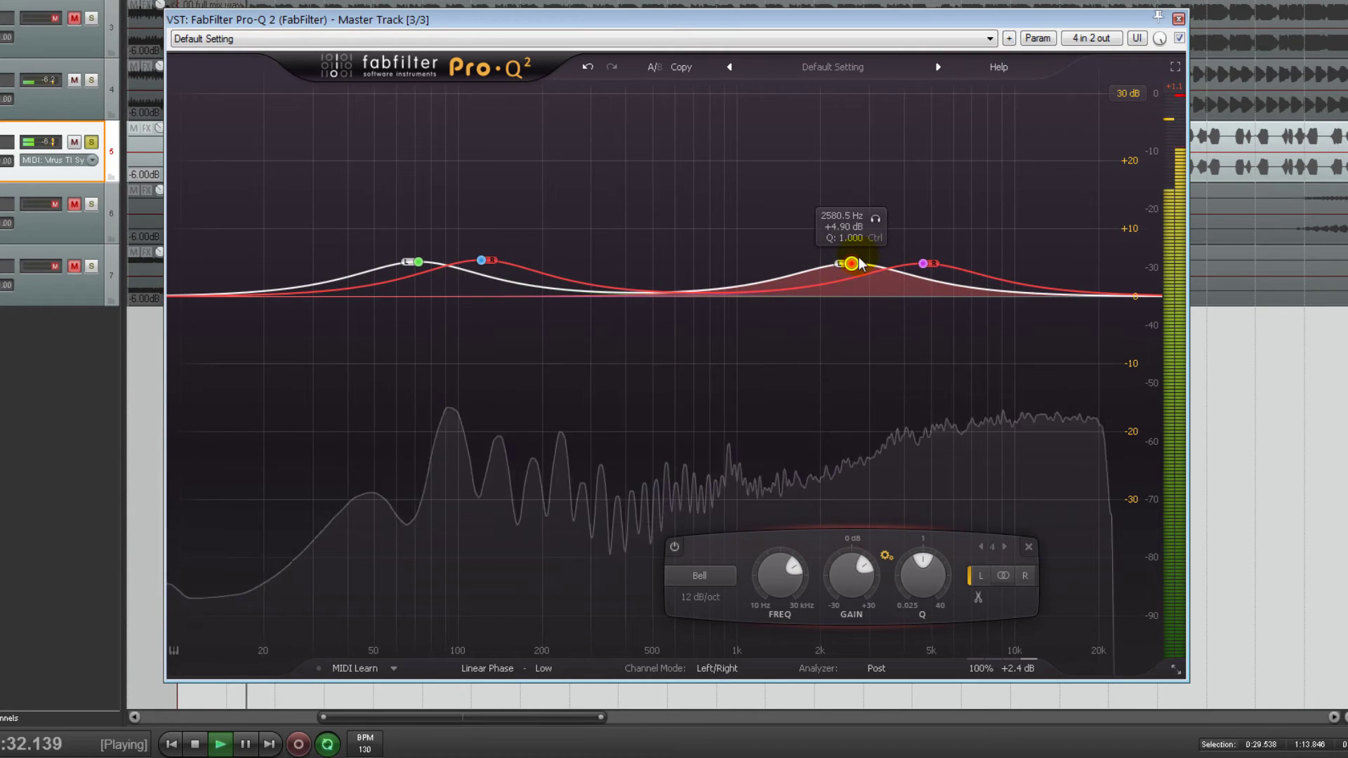
{"action": "left_click_drag", "start_coordinate": [852, 266], "coordinate": [820, 256]}
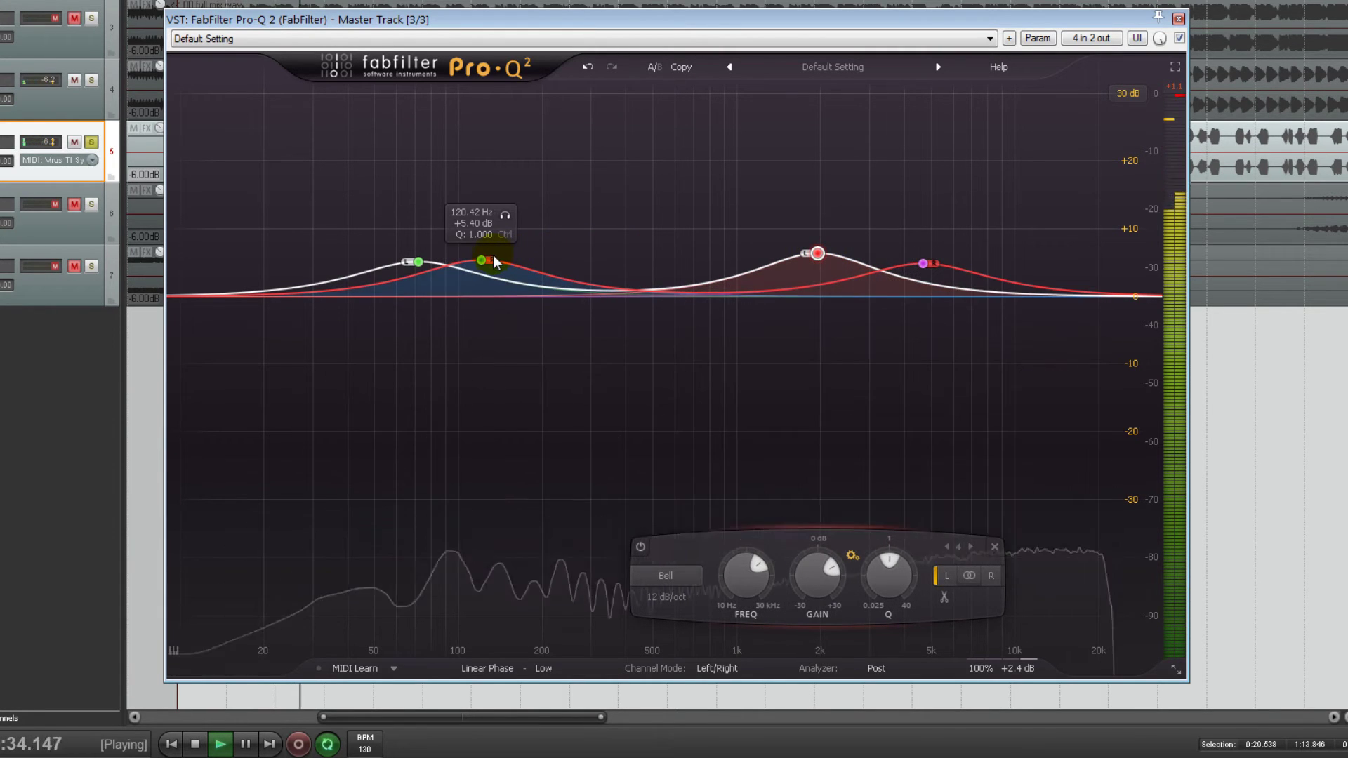
{"action": "left_click_drag", "start_coordinate": [493, 255], "coordinate": [583, 247]}
{"action": "left_click_drag", "start_coordinate": [419, 263], "coordinate": [476, 204]}
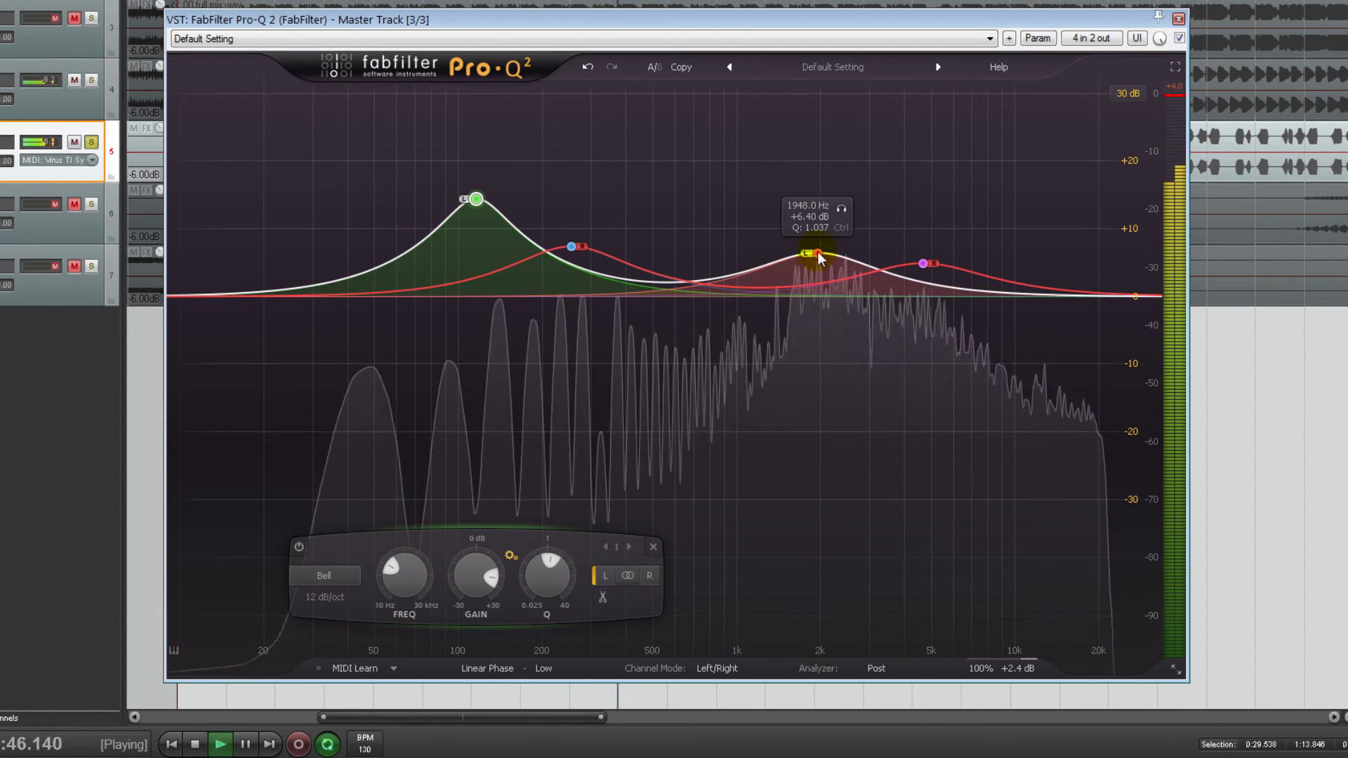
Raise the third bell to about +8.9 dB, move the fourth to about 5.5 kHz, and re-centre the third near 1948 Hz.
{"action": "mouse_move", "coordinate": [823, 257]}
{"action": "left_mouse_down"}
{"action": "mouse_move", "coordinate": [784, 190]}
{"action": "mouse_move", "coordinate": [813, 262]}
{"action": "mouse_move", "coordinate": [816, 240]}
{"action": "left_mouse_up"}
{"action": "mouse_move", "coordinate": [921, 264]}
{"action": "left_mouse_down"}
{"action": "mouse_move", "coordinate": [944, 245]}
{"action": "mouse_move", "coordinate": [905, 254]}
{"action": "mouse_move", "coordinate": [915, 248]}
{"action": "left_mouse_up"}
{"action": "left_click", "coordinate": [809, 236]}
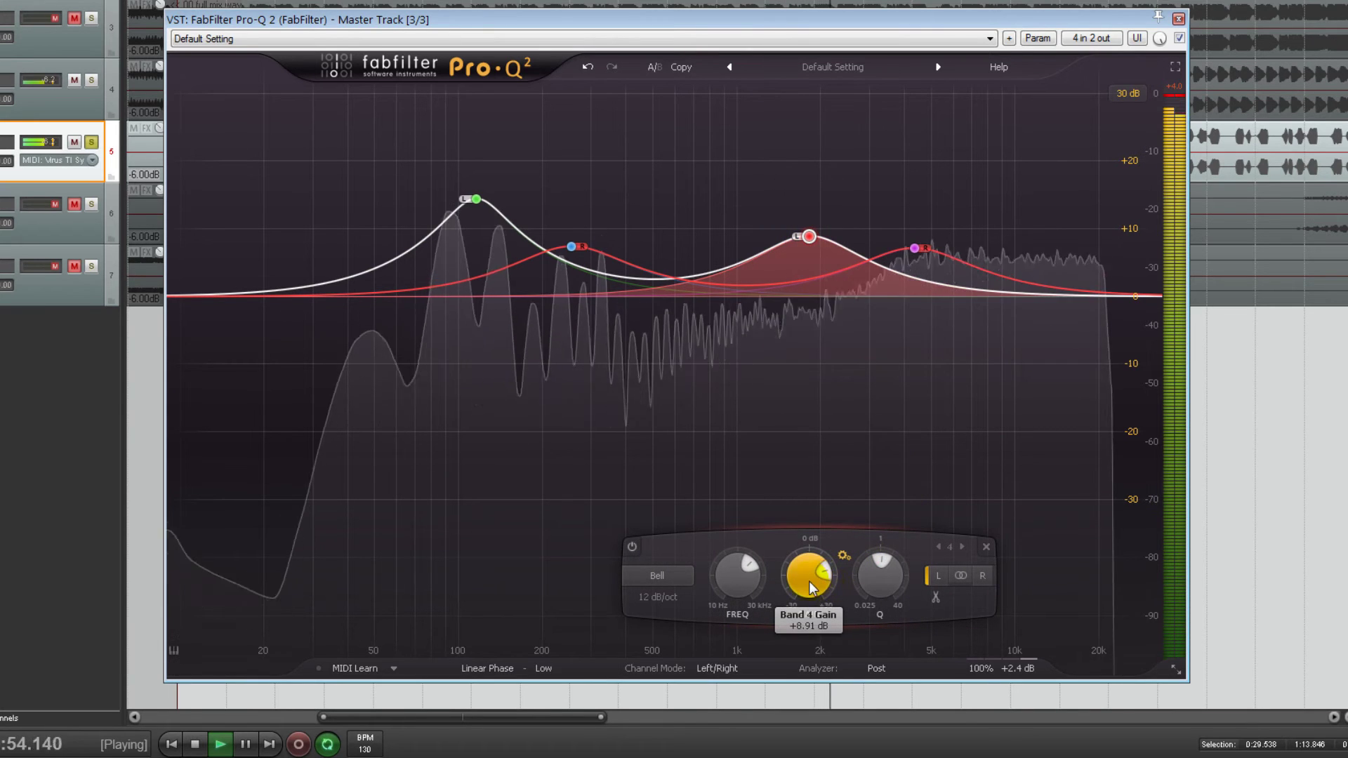
{"action": "scroll", "coordinate": [875, 572], "scroll_direction": "down", "scroll_amount": 5}
{"action": "mouse_move", "coordinate": [809, 243]}
{"action": "left_mouse_down"}
{"action": "mouse_move", "coordinate": [827, 286]}
{"action": "mouse_move", "coordinate": [807, 253]}
{"action": "mouse_move", "coordinate": [820, 254]}
{"action": "left_mouse_up"}
{"action": "left_click", "coordinate": [1128, 99]}
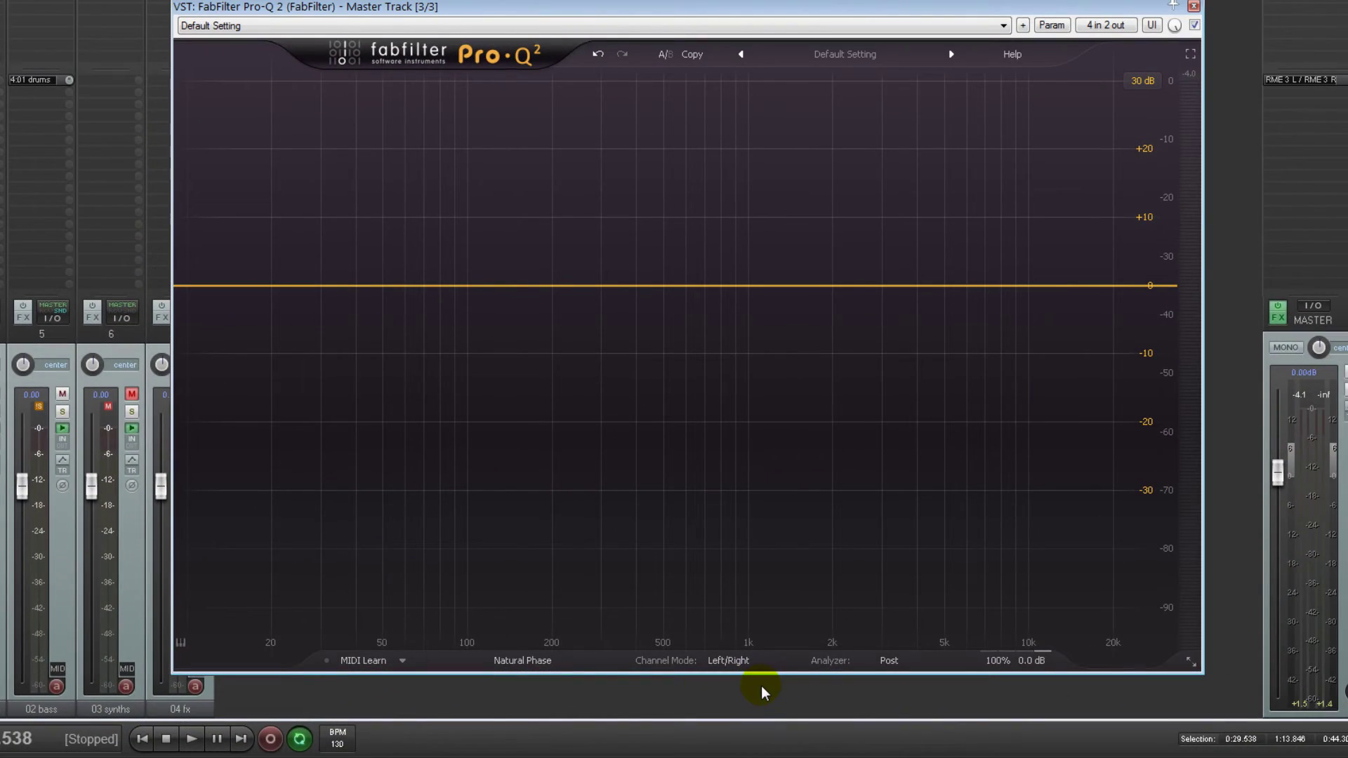
Set the display range to 6 dB, Mid/Side mode, and Linear Phase at Maximum quality.
{"action": "left_click", "coordinate": [1145, 82]}
{"action": "left_click", "coordinate": [1160, 120]}
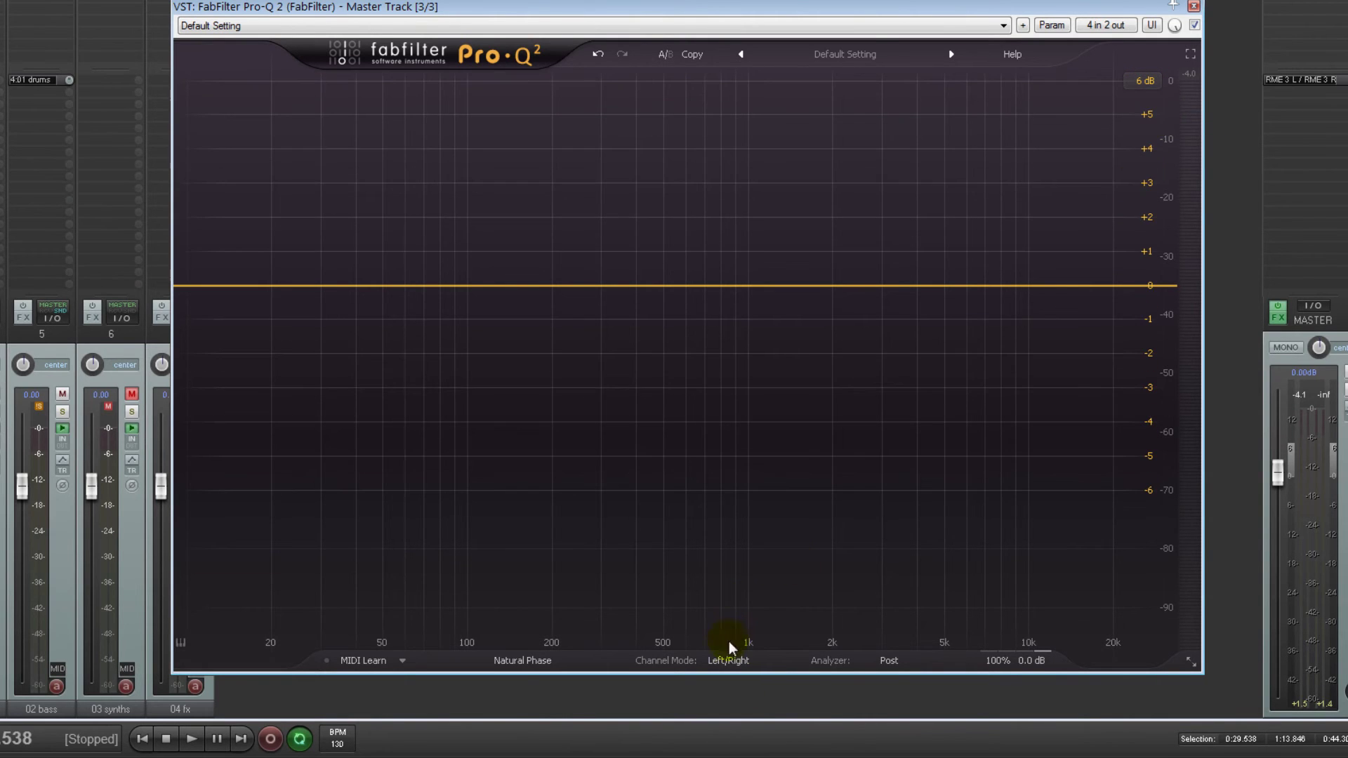
{"action": "left_click", "coordinate": [729, 661]}
{"action": "left_click", "coordinate": [733, 701]}
{"action": "left_click", "coordinate": [542, 667]}
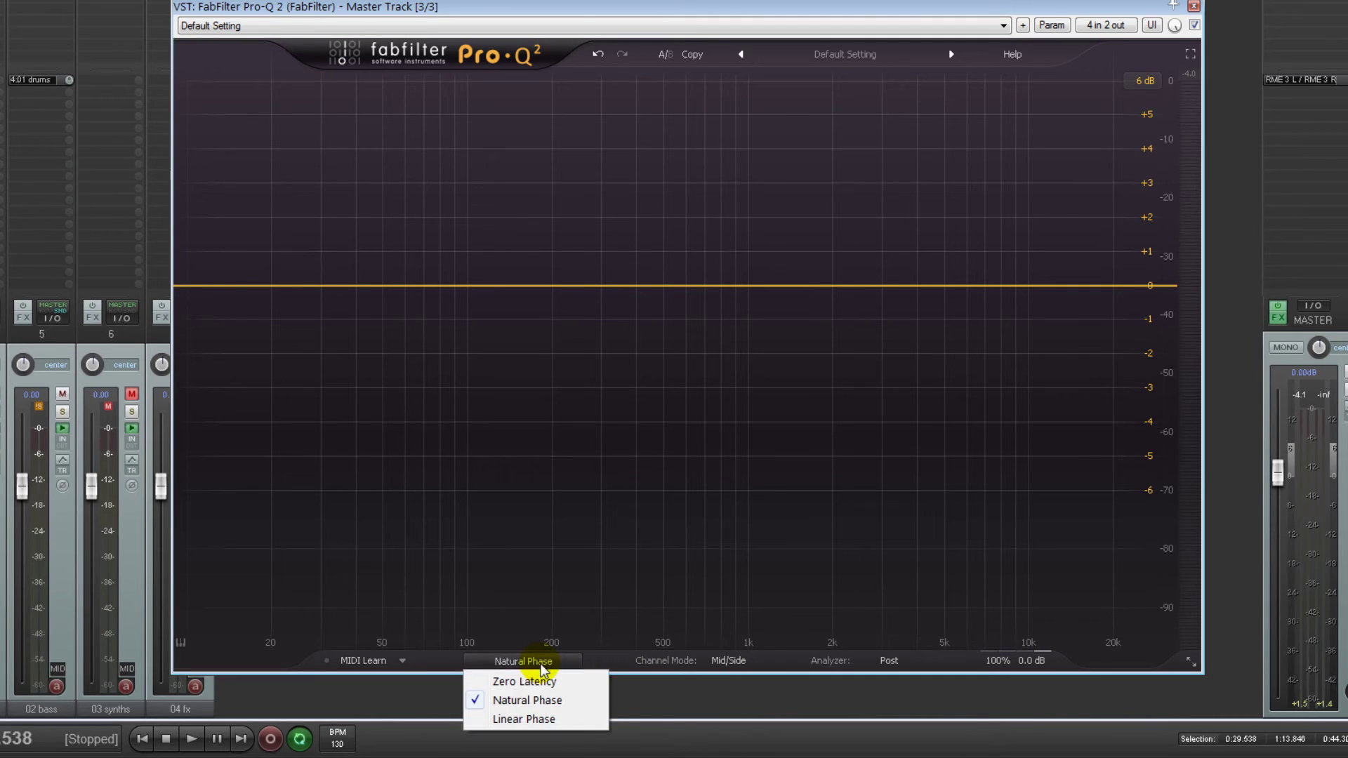
{"action": "left_click", "coordinate": [543, 719]}
{"action": "left_click", "coordinate": [555, 663]}
{"action": "left_click", "coordinate": [573, 659]}
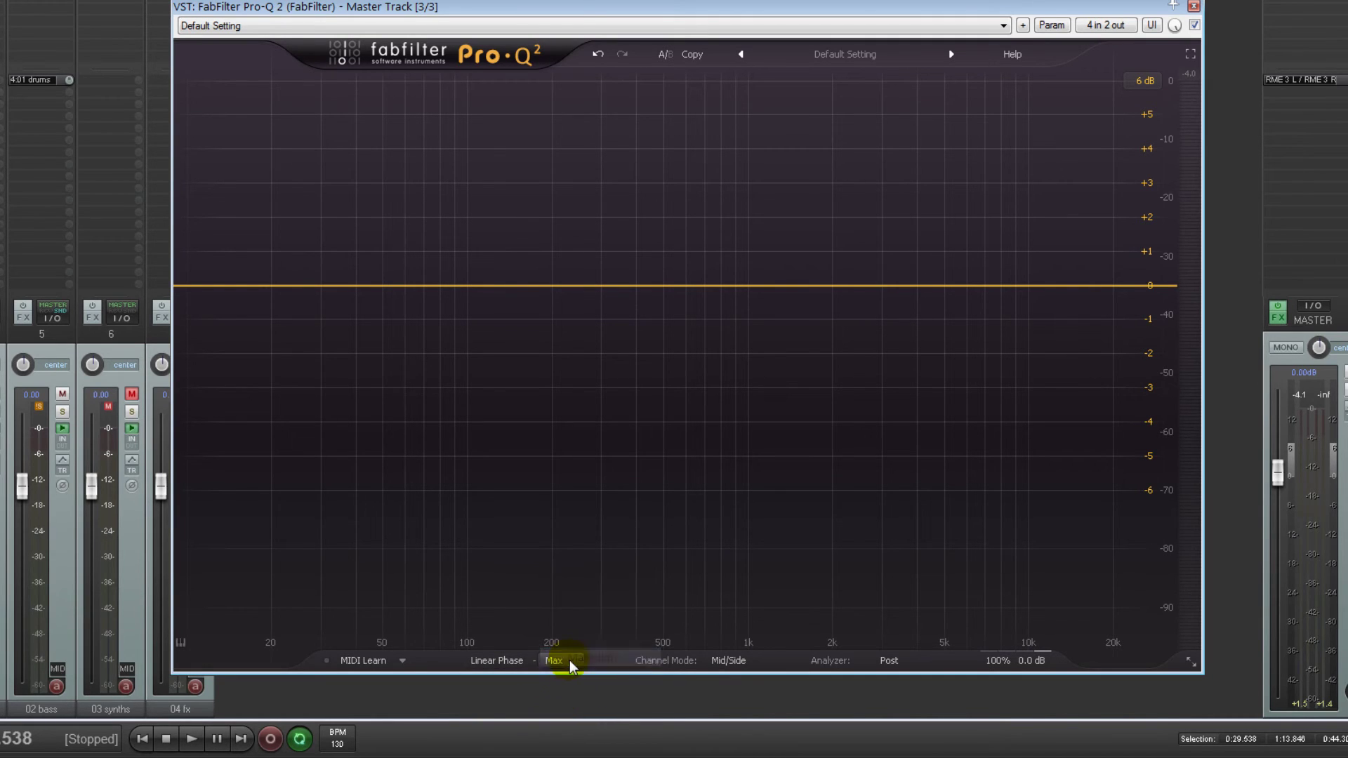
Add a Mid-only bell near 5.2 kHz cutting about -1 dB.
{"action": "left_click_drag", "start_coordinate": [911, 267], "coordinate": [934, 366]}
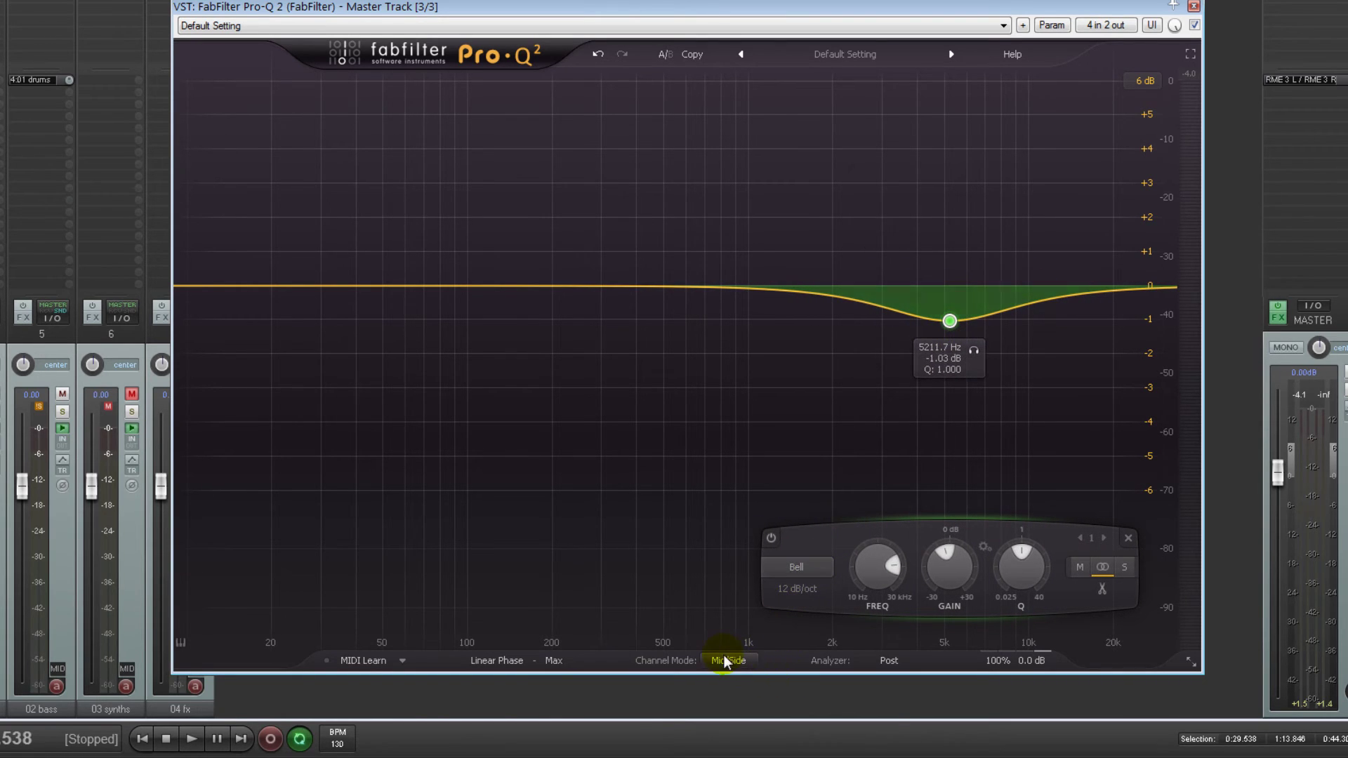
{"action": "left_click", "coordinate": [1079, 577]}
{"action": "left_click_drag", "start_coordinate": [950, 321], "coordinate": [951, 328]}
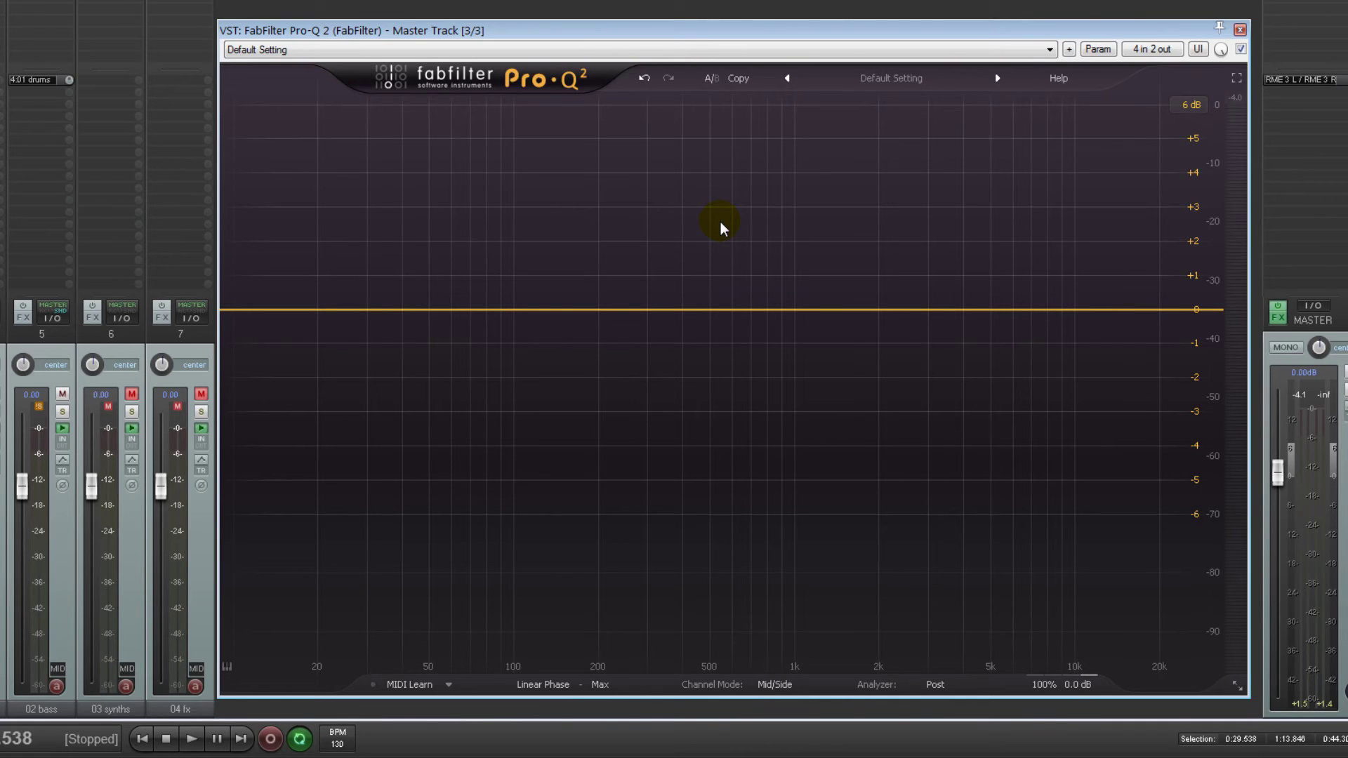
Add a narrow Pro-Q 2 bell at 100 Hz with +30 dB gain and Q 40.
{"action": "key", "text": "ctrl+m"}
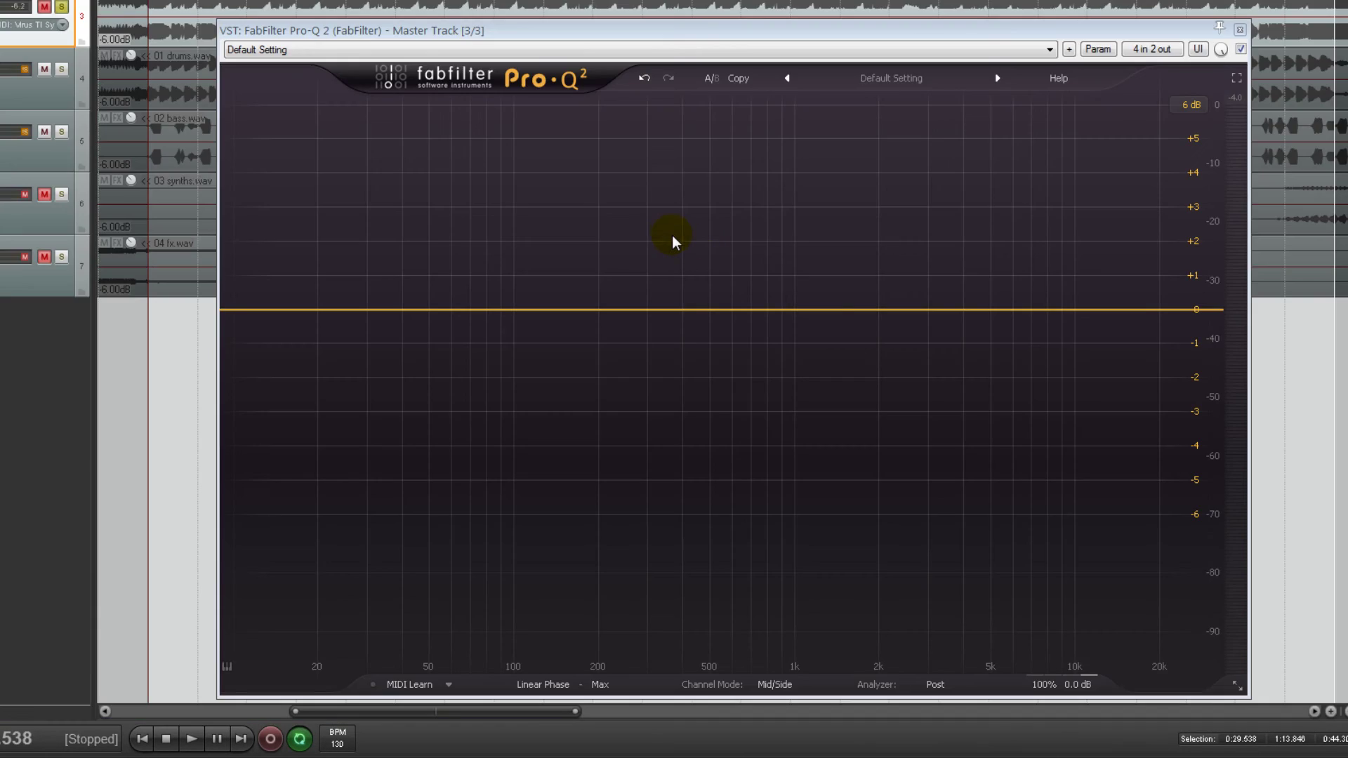
{"action": "double_click", "coordinate": [670, 233]}
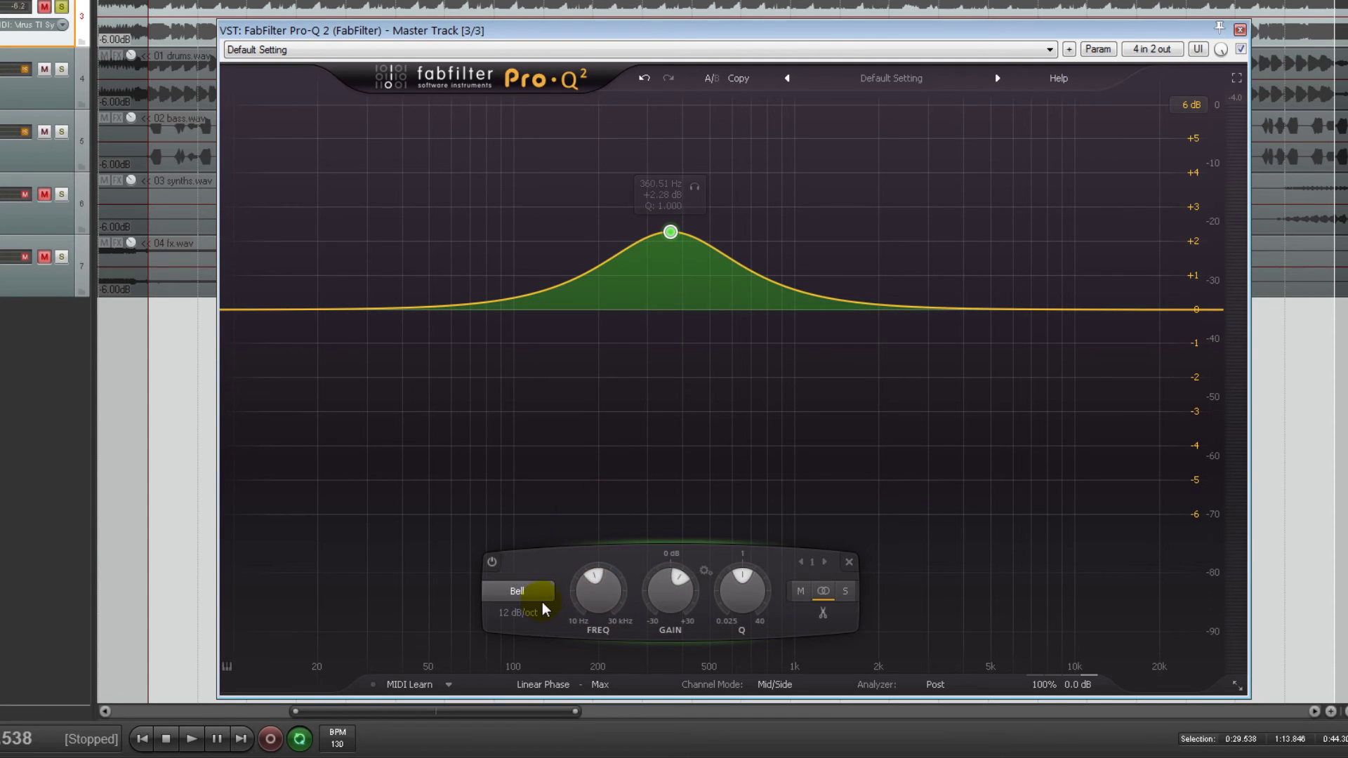
{"action": "left_click_drag", "start_coordinate": [730, 616], "coordinate": [741, 519]}
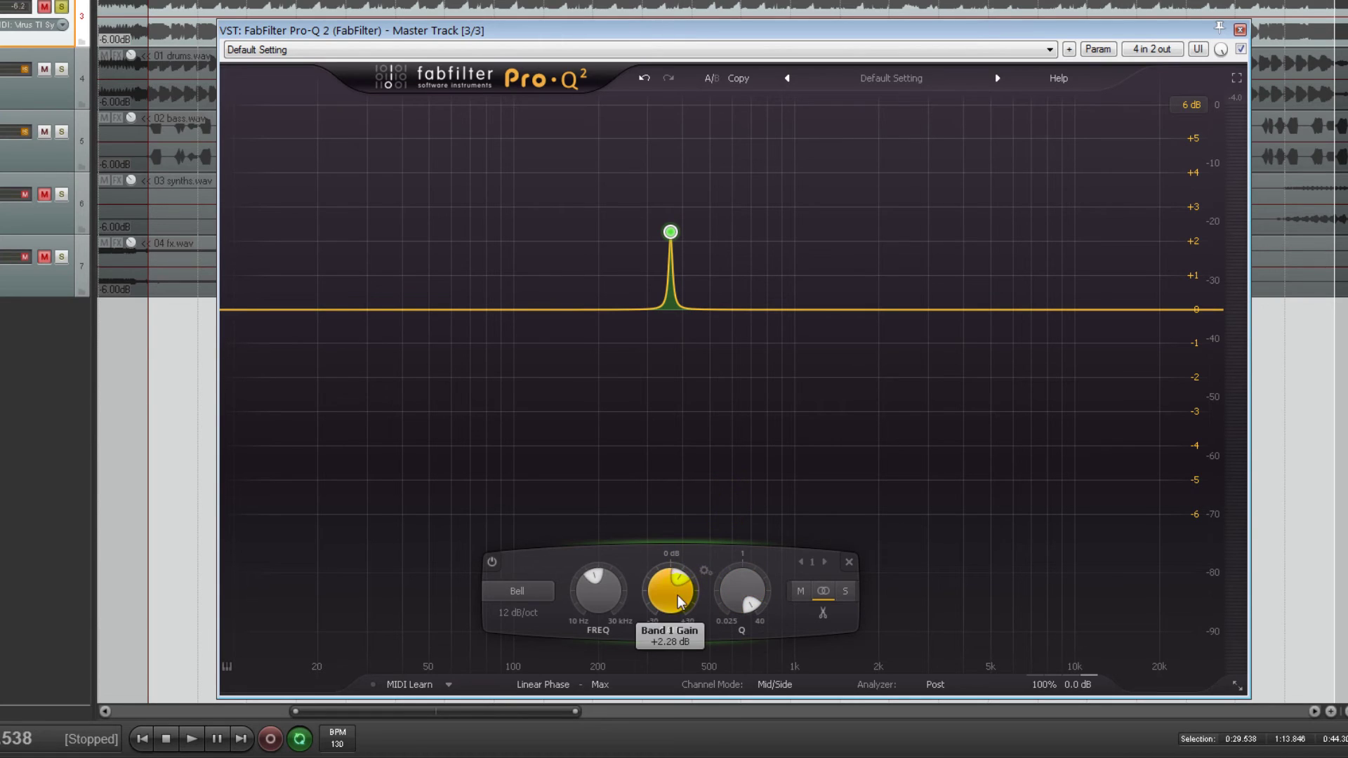
{"action": "left_click_drag", "start_coordinate": [671, 596], "coordinate": [669, 485]}
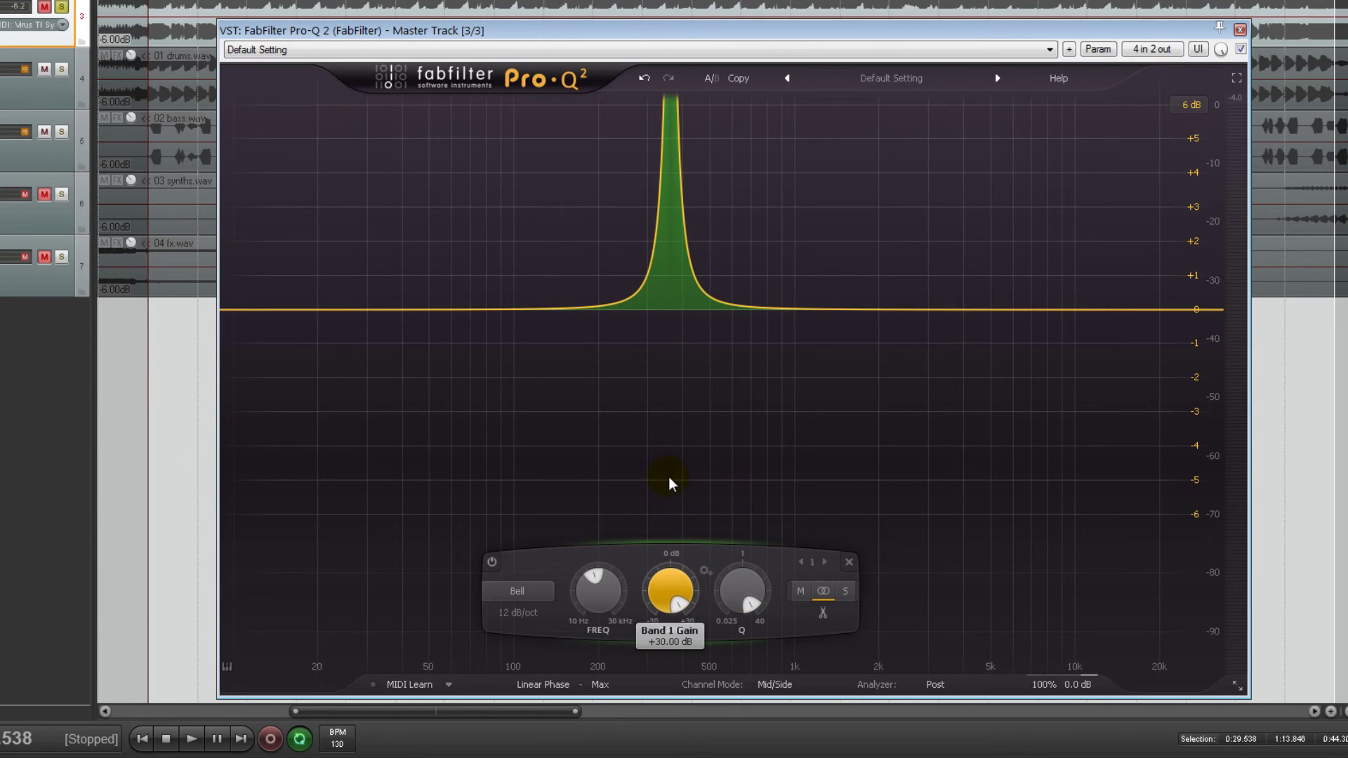
{"action": "double_click", "coordinate": [606, 595]}
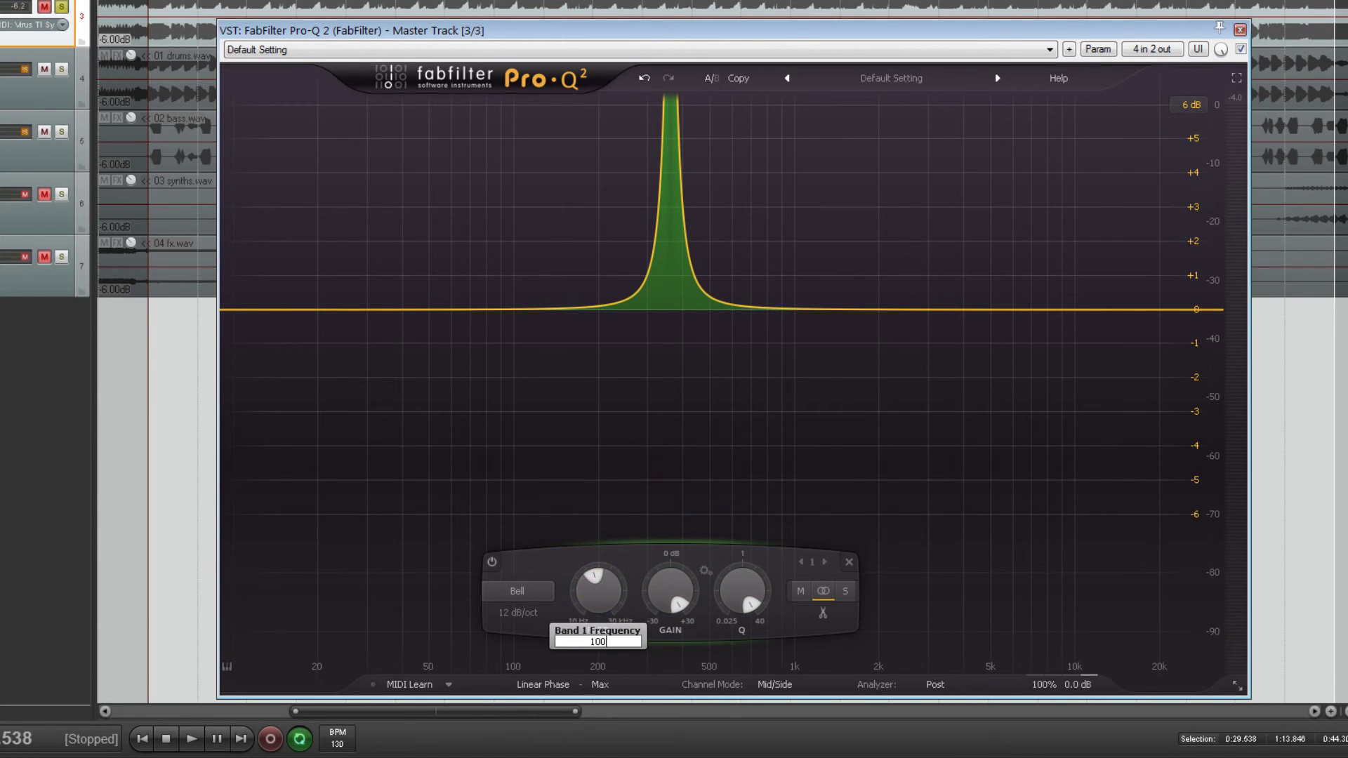
{"action": "key", "text": "Return"}
{"action": "mouse_move", "coordinate": [605, 597]}
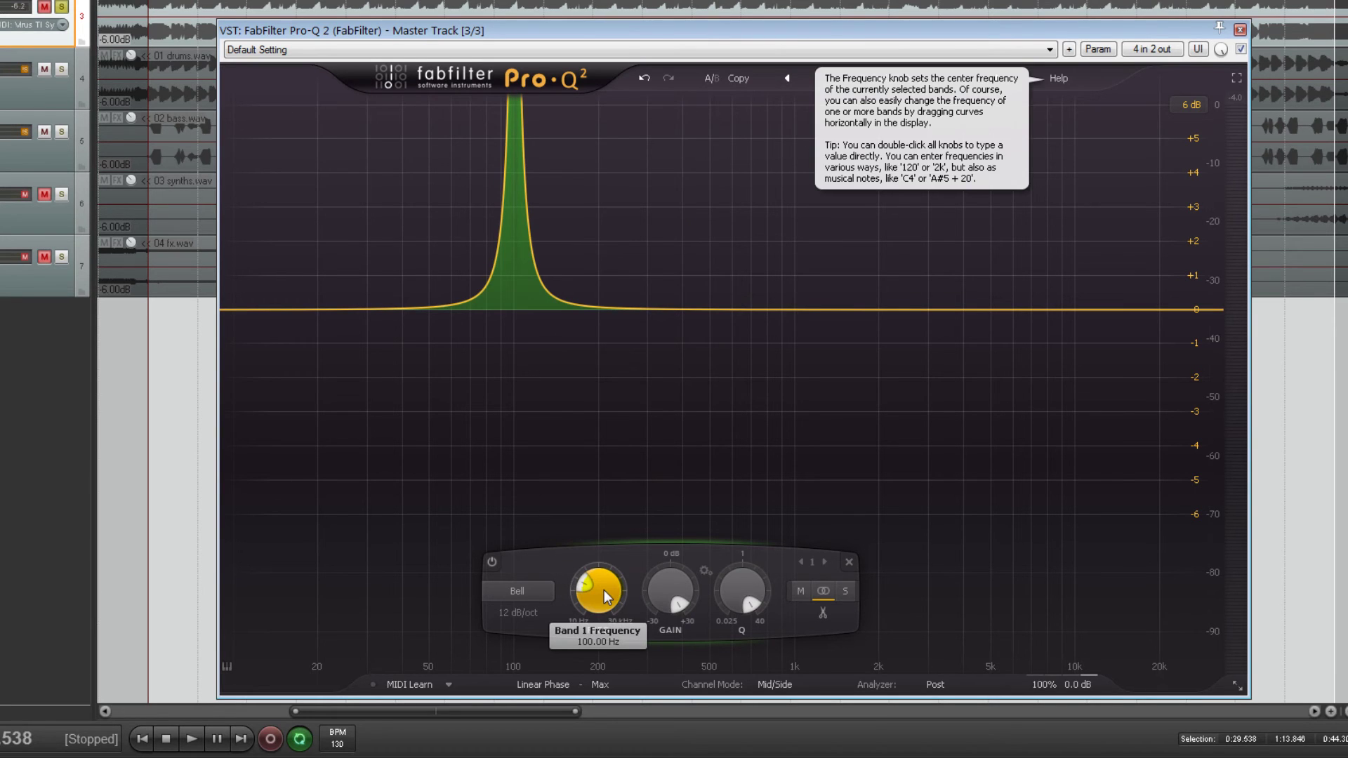
Change the graph's display range and bring up the EQuick window.
{"action": "left_click", "coordinate": [1203, 102]}
{"action": "left_click", "coordinate": [1214, 180]}
{"action": "key", "text": "ctrl+m"}
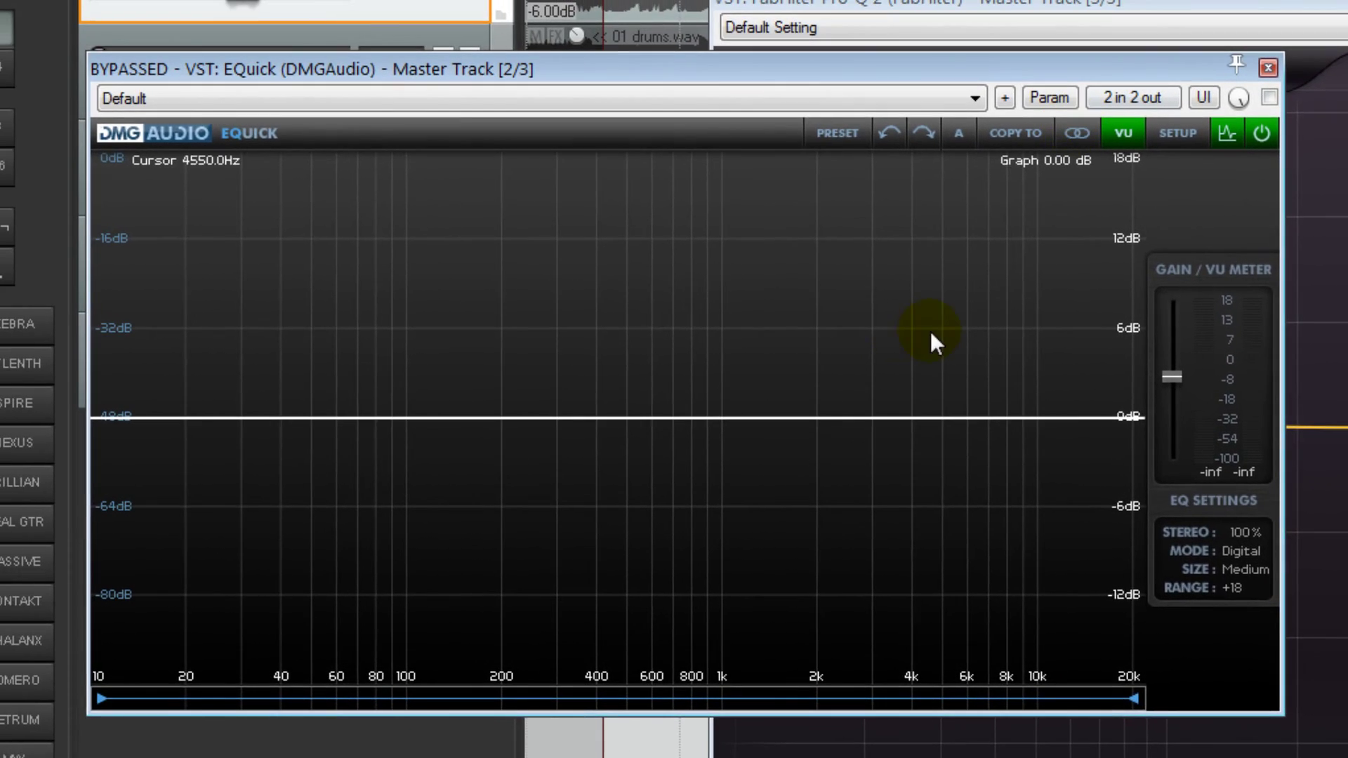
Add an EQuick band and set its frequency to 100 Hz.
{"action": "left_click", "coordinate": [649, 323]}
{"action": "mouse_move", "coordinate": [639, 334]}
{"action": "double_click", "coordinate": [638, 261]}
{"action": "type", "text": "100"}
{"action": "key", "text": "Return"}
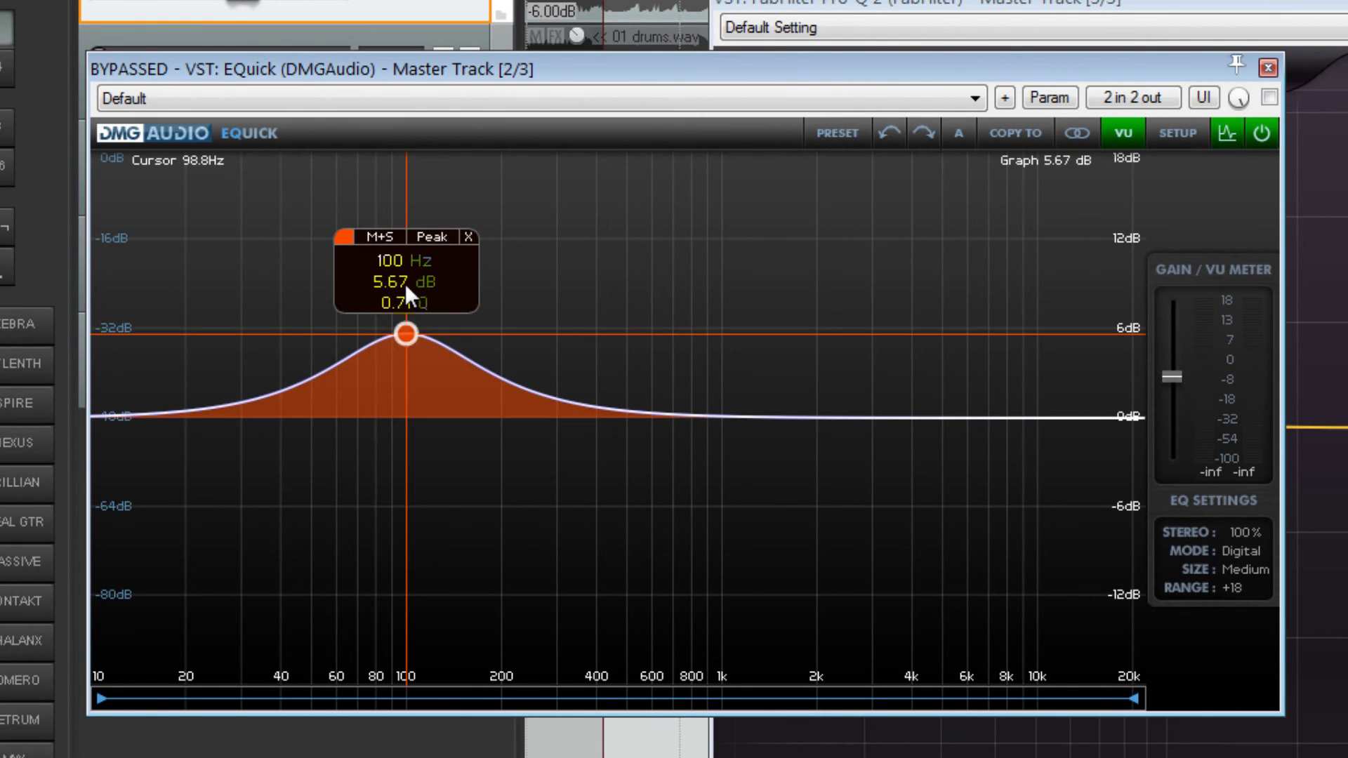
Set the EQuick band's gain to 30 dB and its Q to 50.
{"action": "left_click_drag", "start_coordinate": [406, 334], "coordinate": [406, 247]}
{"action": "left_click_drag", "start_coordinate": [404, 328], "coordinate": [403, 302]}
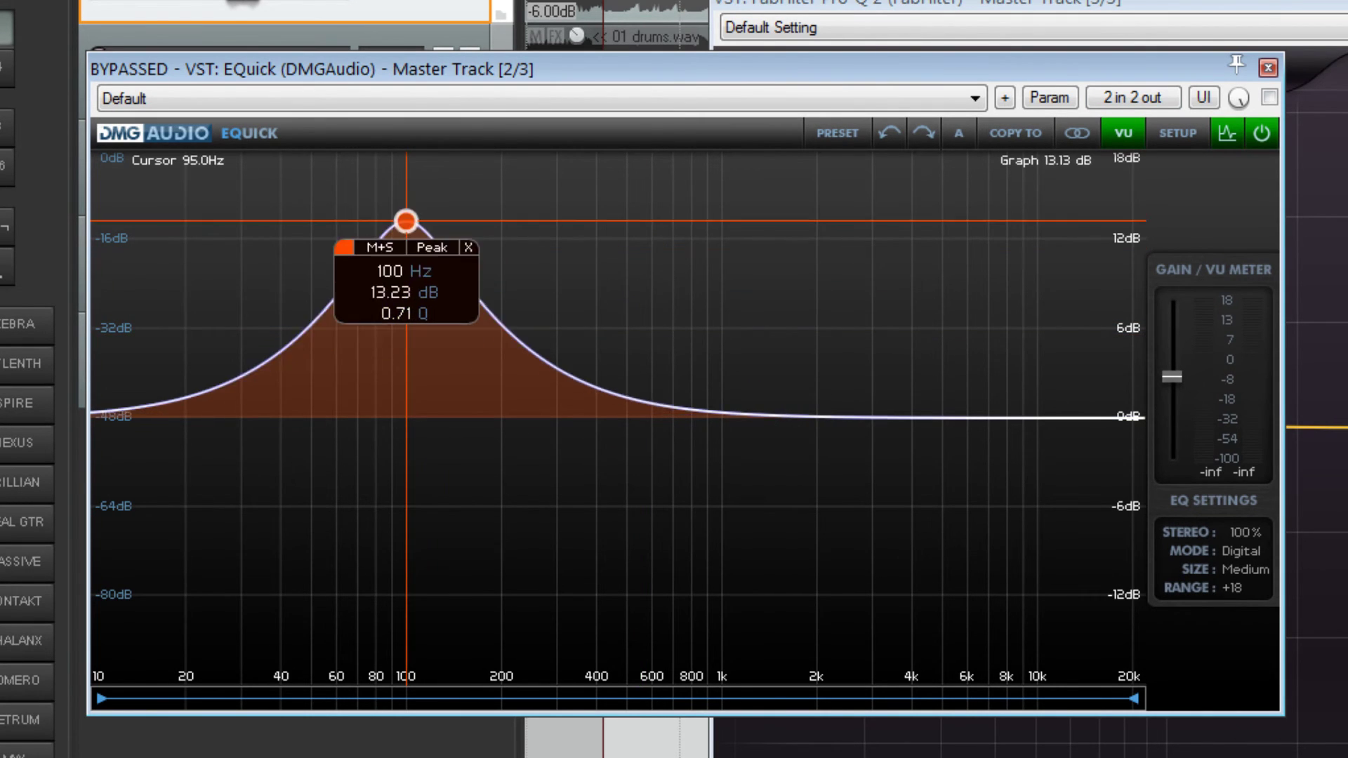
{"action": "double_click", "coordinate": [405, 292]}
{"action": "type", "text": "30"}
{"action": "key", "text": "Return"}
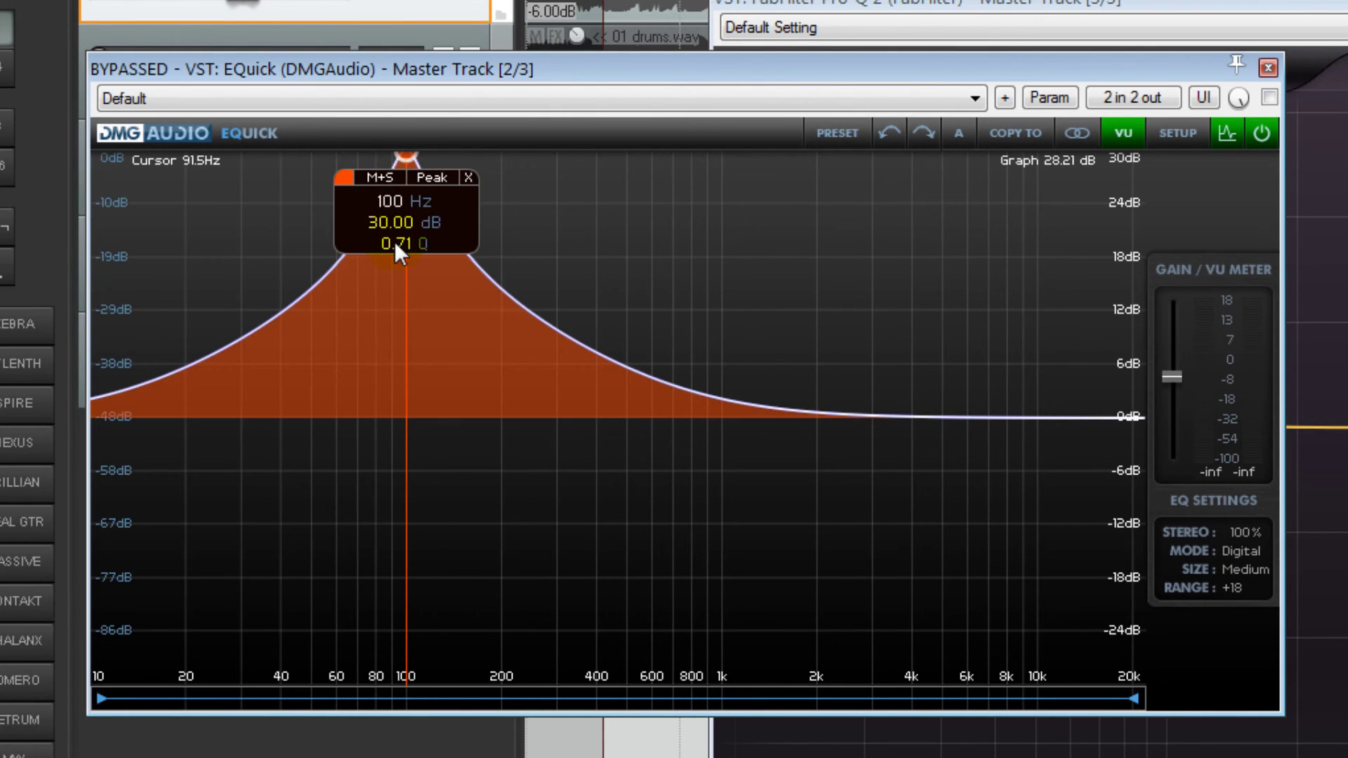
{"action": "left_click_drag", "start_coordinate": [397, 252], "coordinate": [397, 203]}
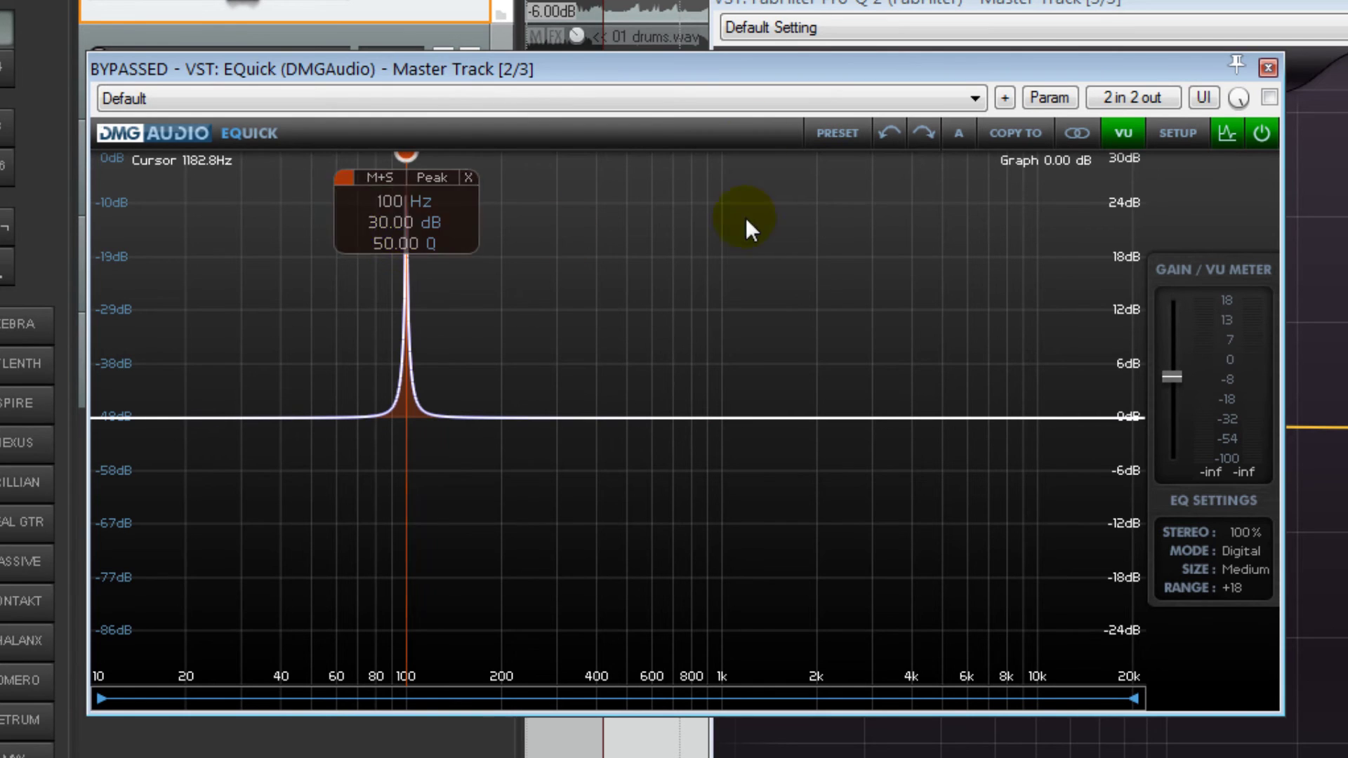
{"action": "mouse_move", "coordinate": [778, 75]}
{"action": "left_mouse_down"}
{"action": "mouse_move", "coordinate": [830, 158]}
{"action": "mouse_move", "coordinate": [772, 140]}
{"action": "mouse_move", "coordinate": [779, 66]}
{"action": "left_mouse_up"}
Compare the mix with Pro-Q 2 bypassed and active during playback.
{"action": "left_click", "coordinate": [1320, 210]}
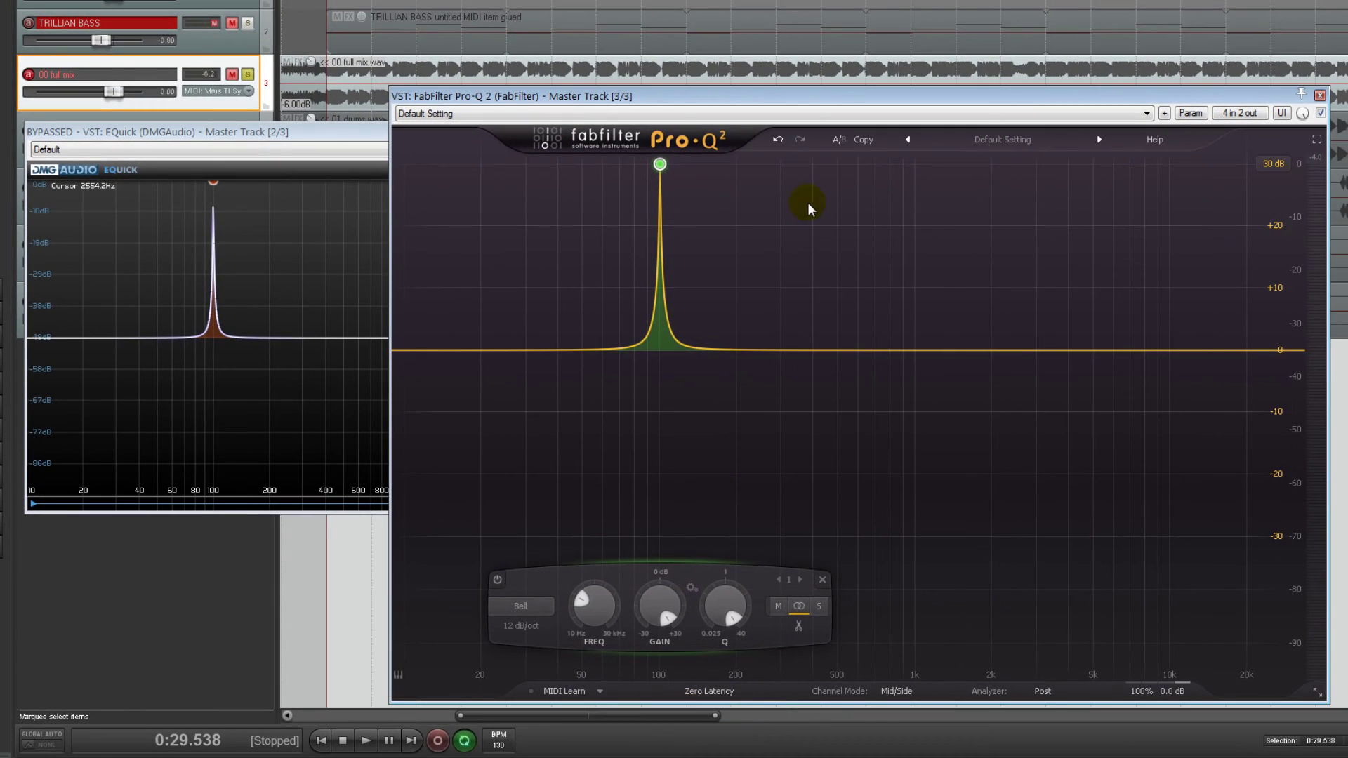
{"action": "left_click_drag", "start_coordinate": [807, 96], "coordinate": [826, 116]}
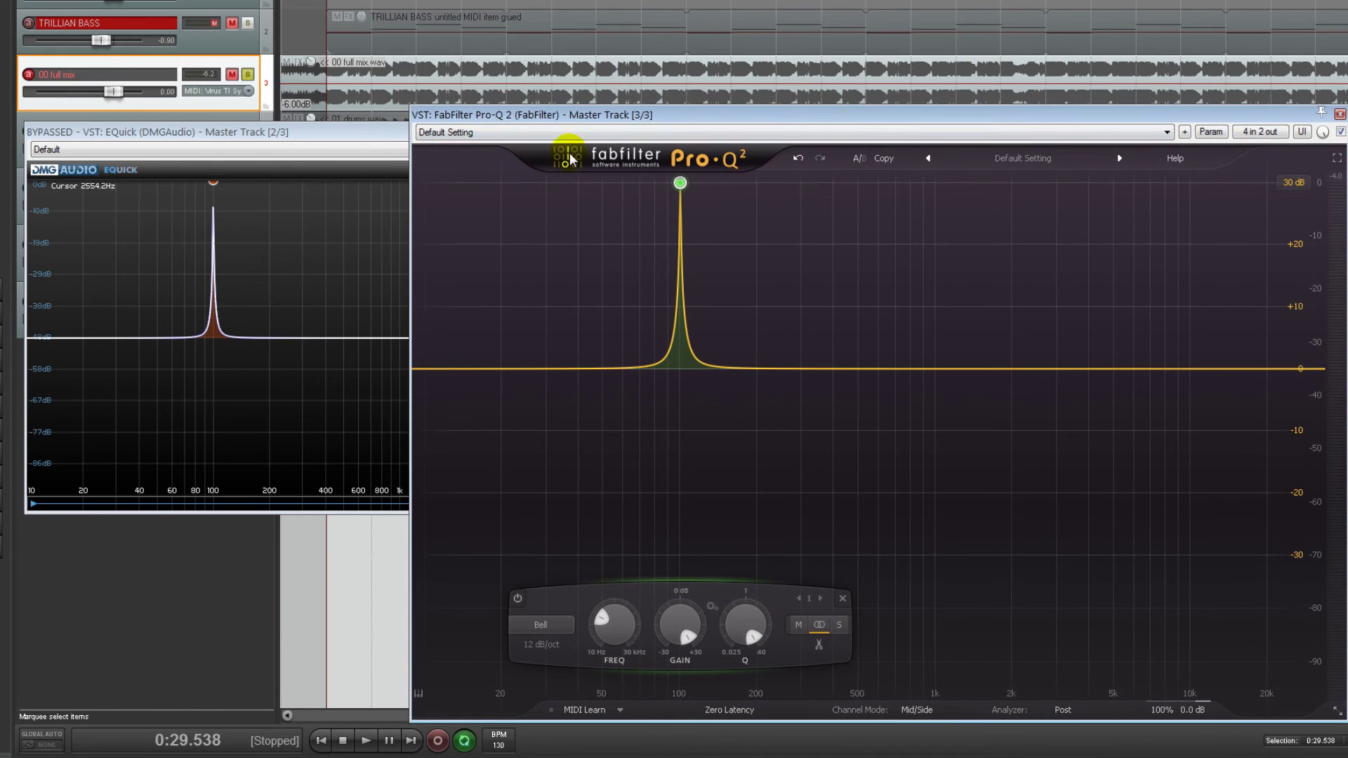
{"action": "left_click", "coordinate": [388, 132]}
{"action": "left_click", "coordinate": [744, 113]}
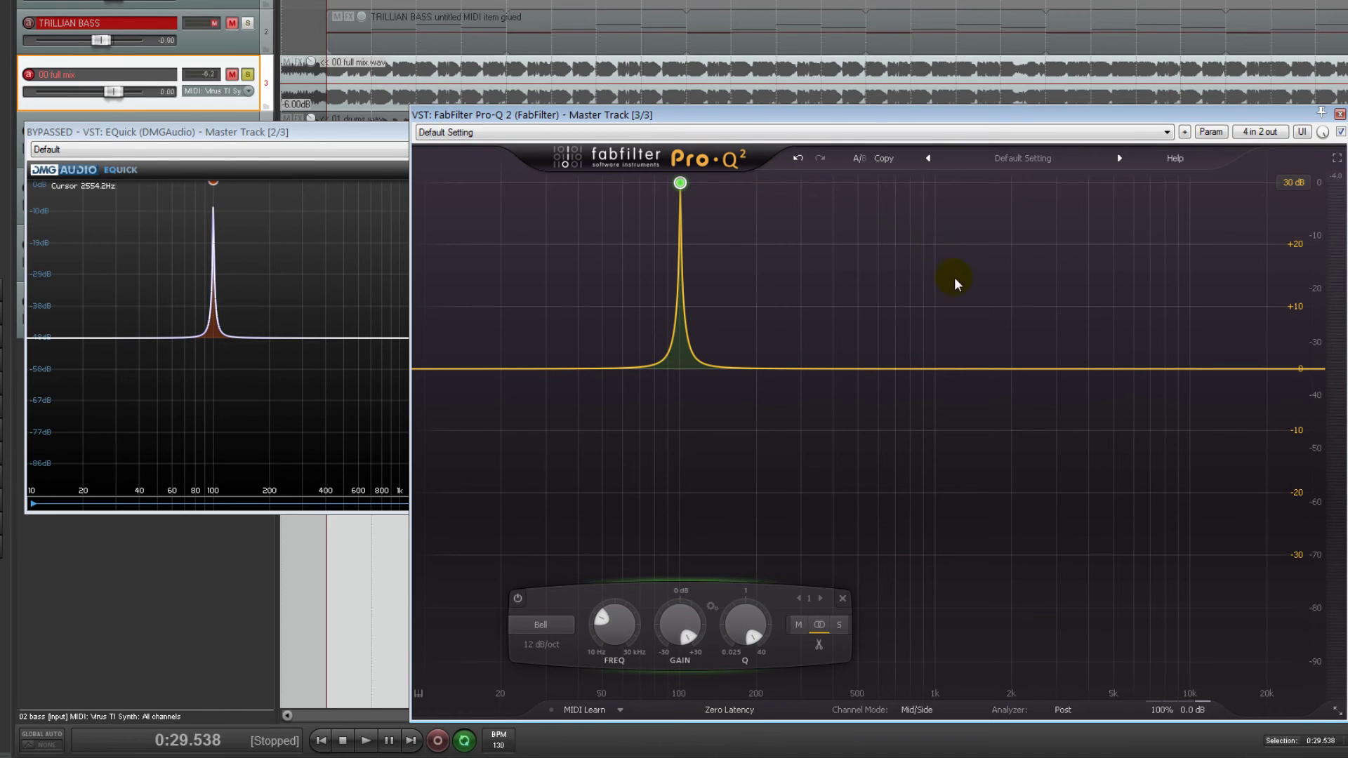
{"action": "left_click", "coordinate": [1326, 143]}
{"action": "key", "text": "space"}
{"action": "left_click", "coordinate": [1326, 144]}
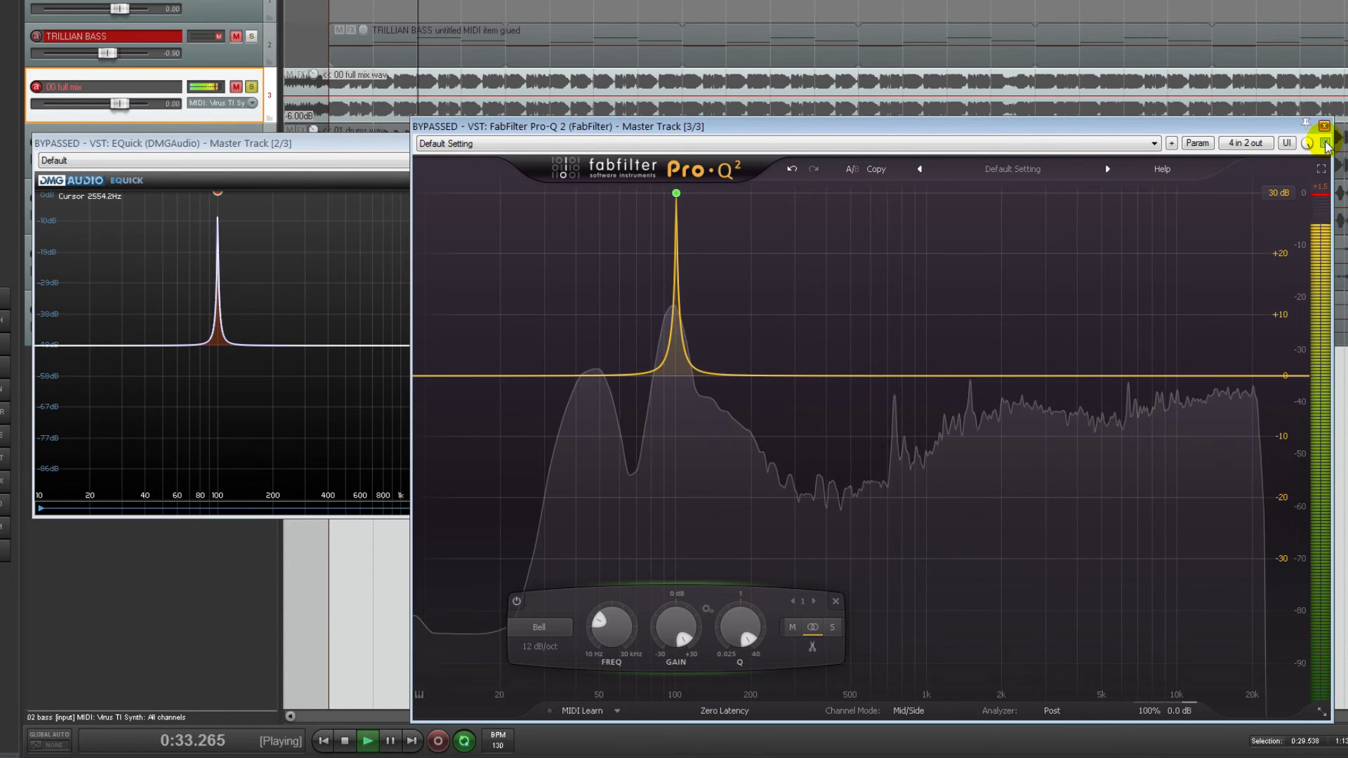
{"action": "left_click", "coordinate": [1326, 143]}
{"action": "left_click", "coordinate": [1326, 143]}
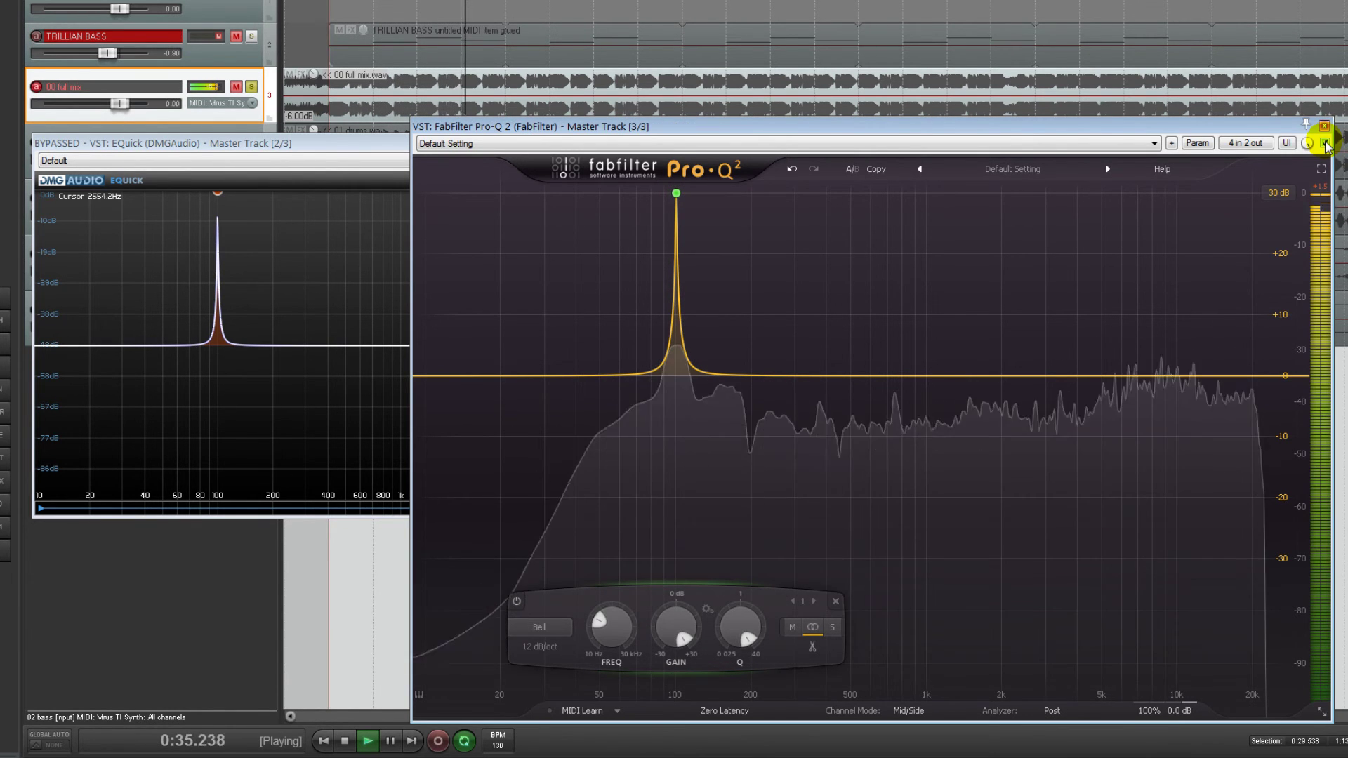
{"action": "key", "text": "space"}
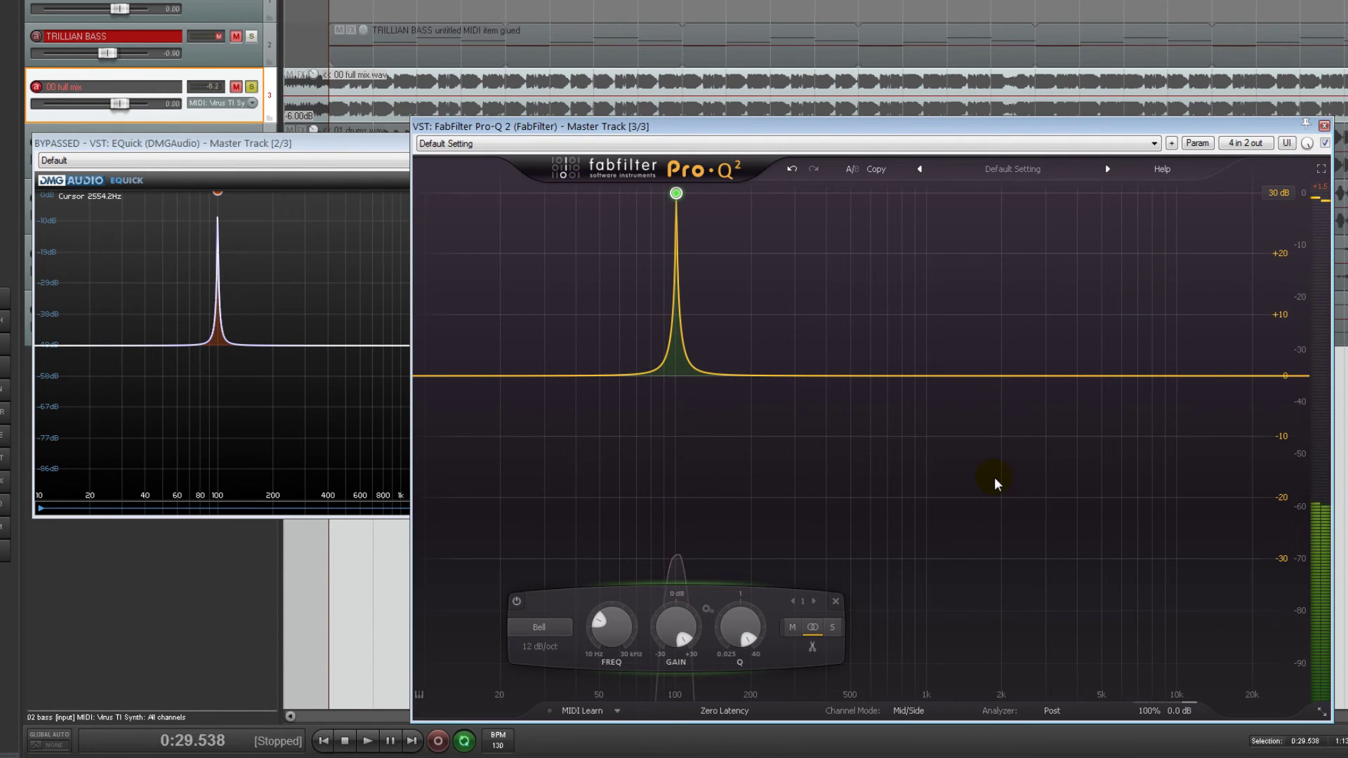
Switch Pro-Q 2 to Natural Phase processing and audition the bell.
{"action": "left_click", "coordinate": [743, 708]}
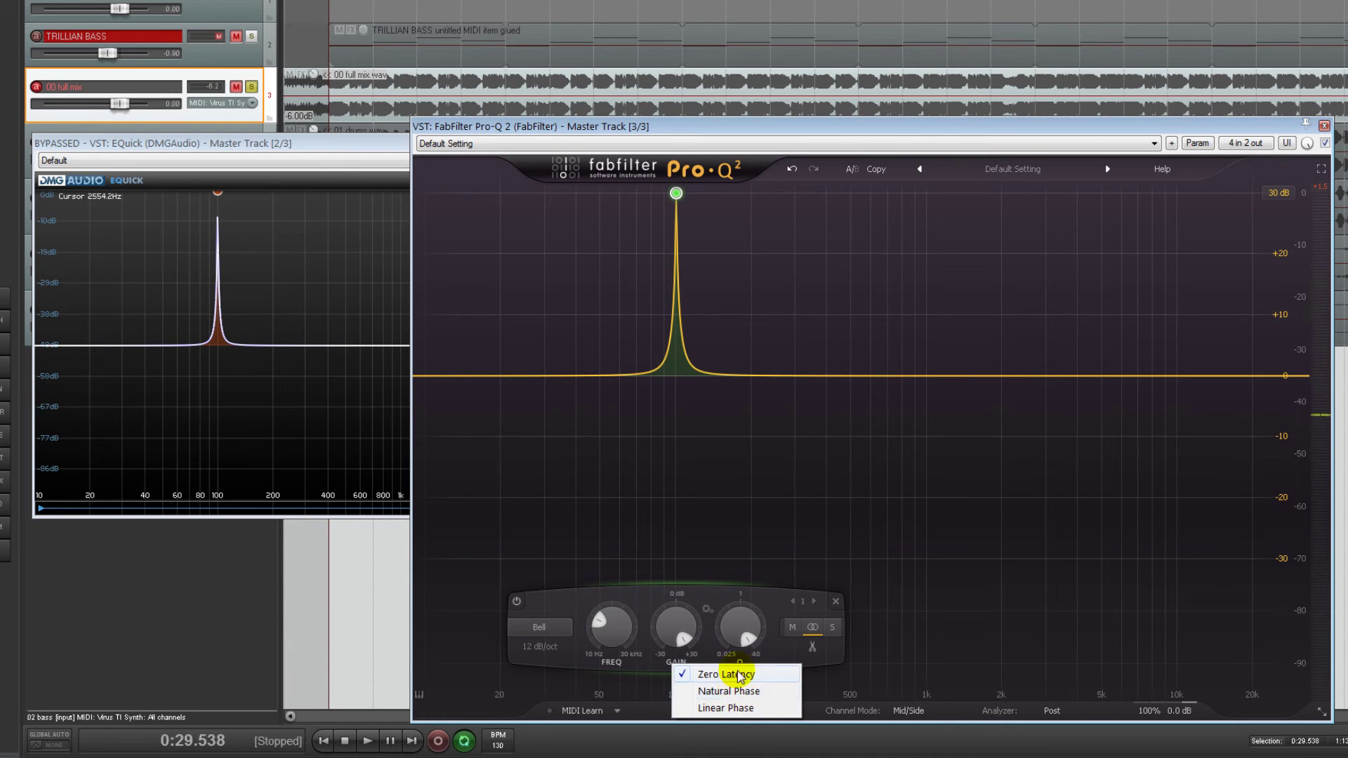
{"action": "left_click", "coordinate": [734, 691]}
{"action": "key", "text": "space"}
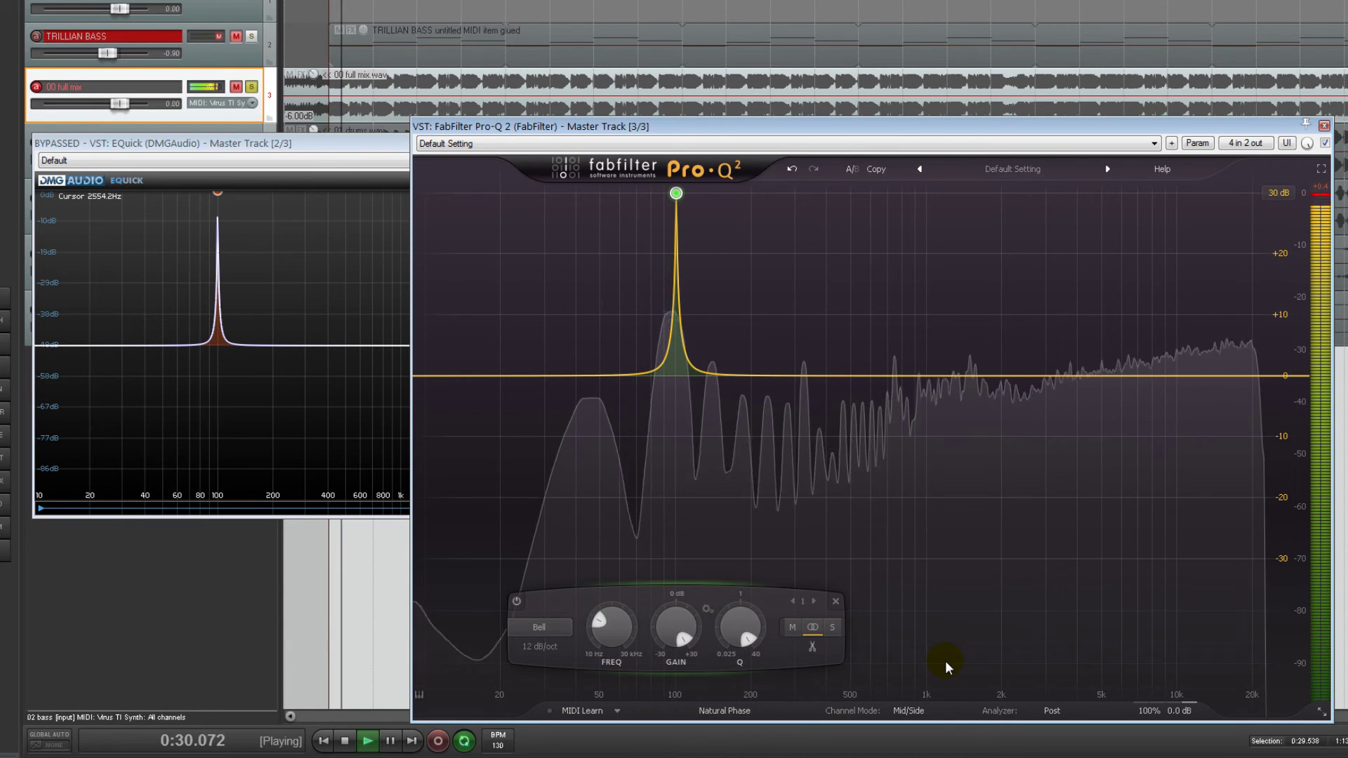
{"action": "key", "text": "space"}
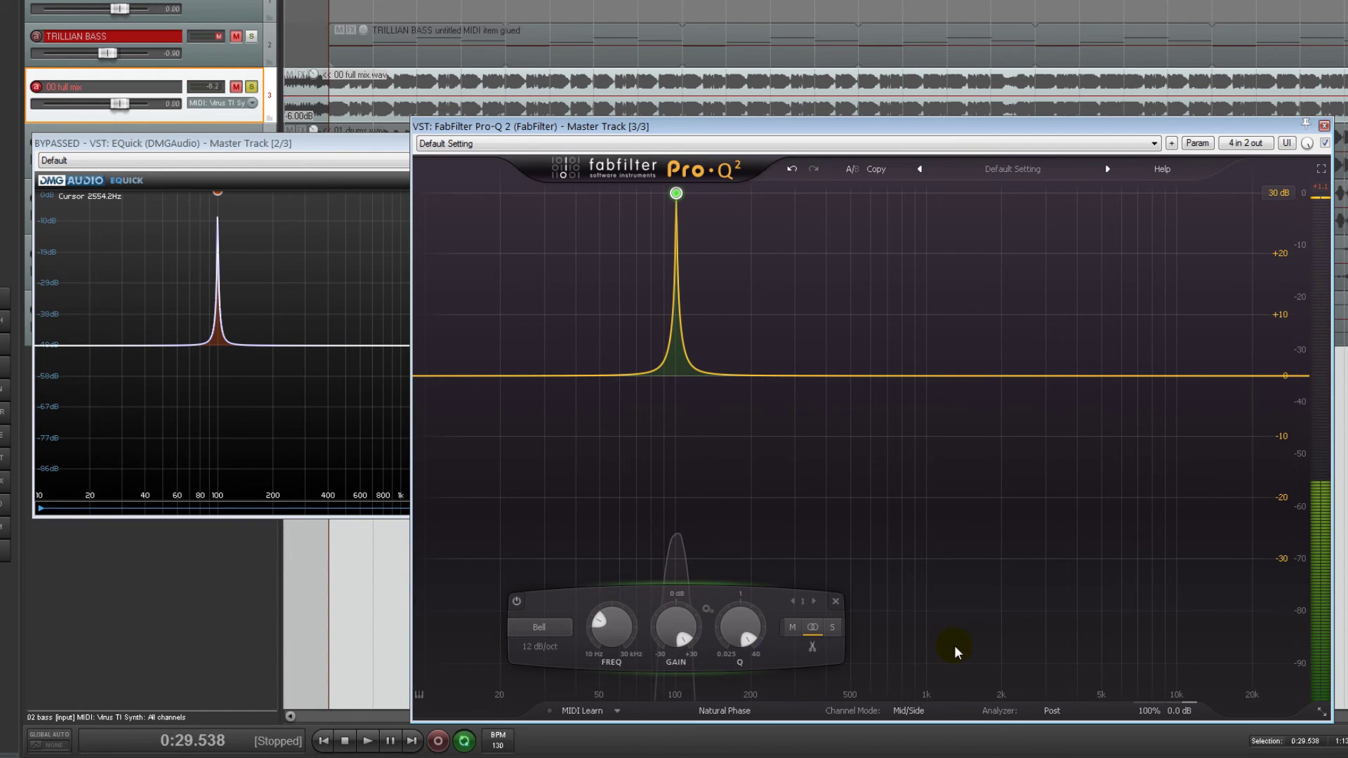
{"action": "left_click", "coordinate": [745, 710]}
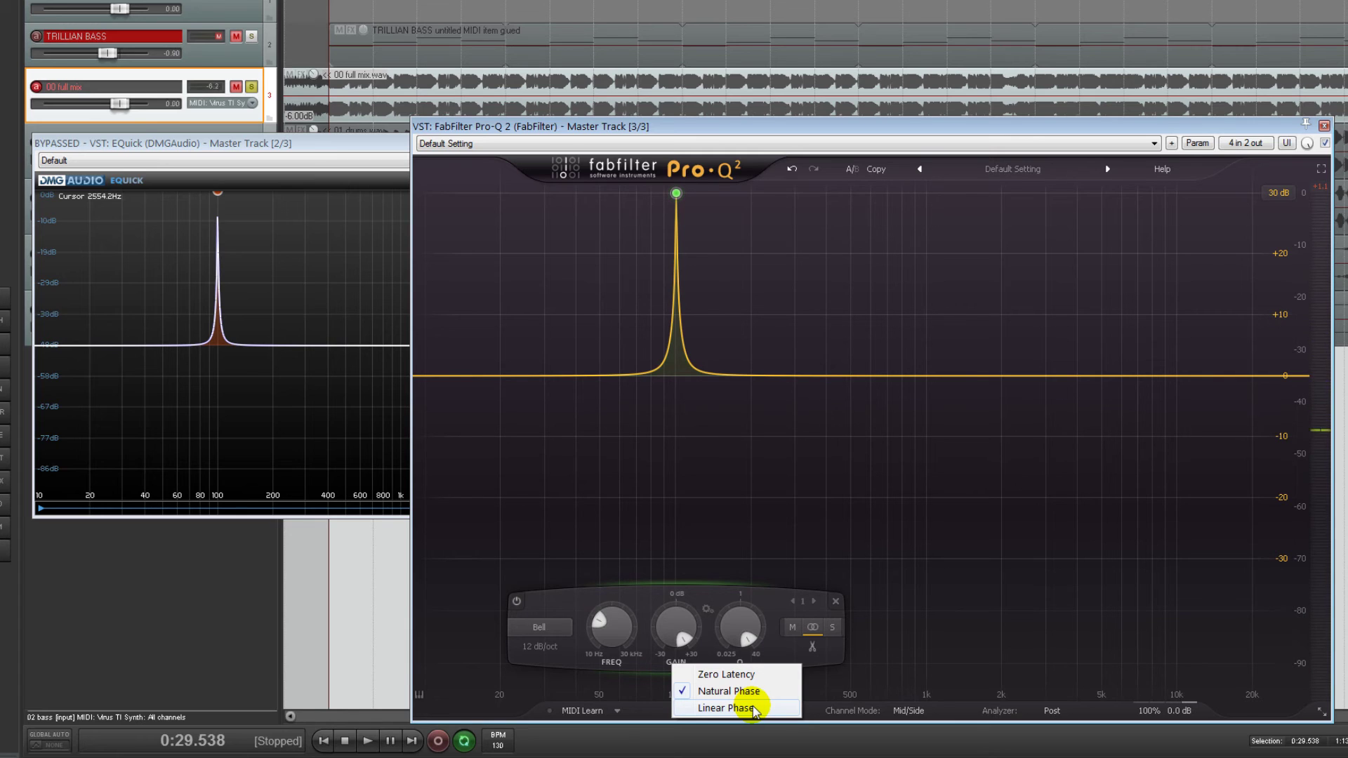
Switch Pro-Q 2 to Linear Phase and audition Low and High resolutions.
{"action": "left_click", "coordinate": [755, 709]}
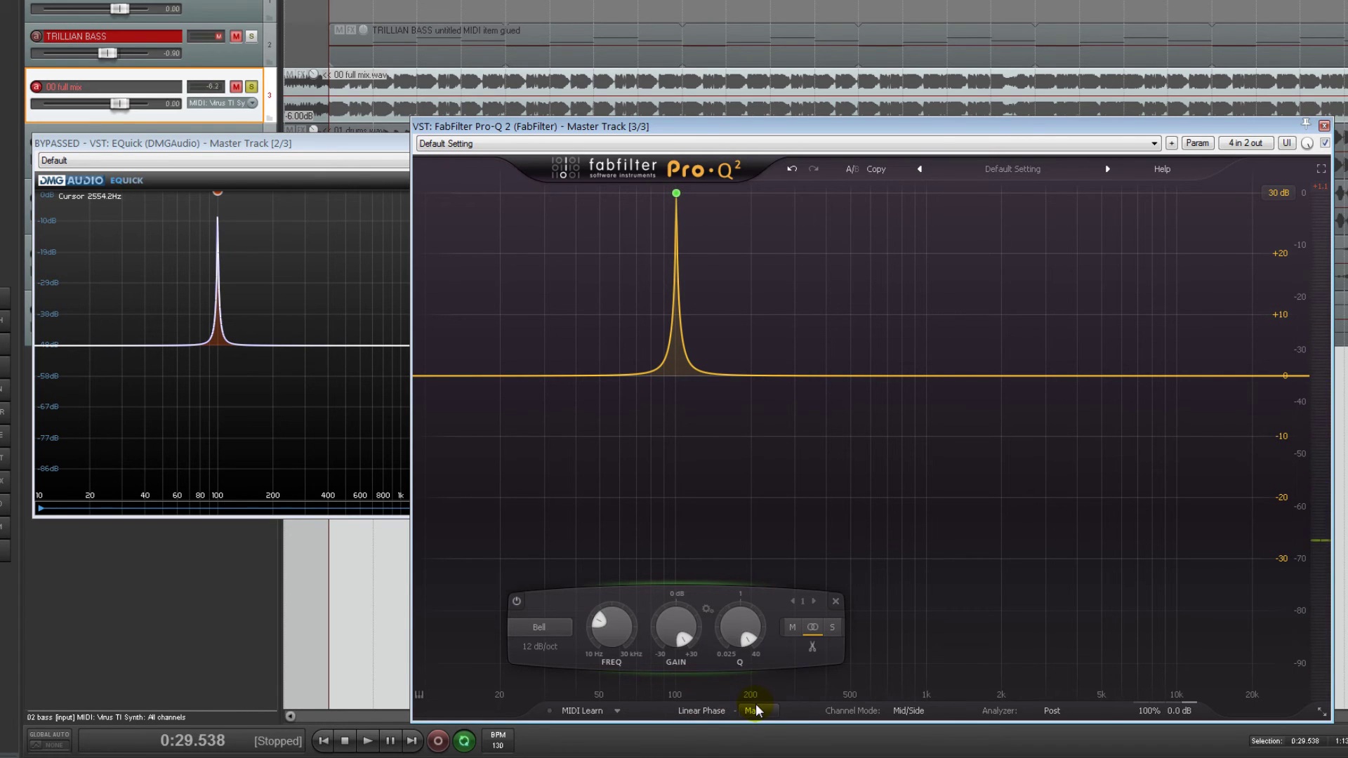
{"action": "left_click", "coordinate": [776, 714]}
{"action": "left_click", "coordinate": [785, 643]}
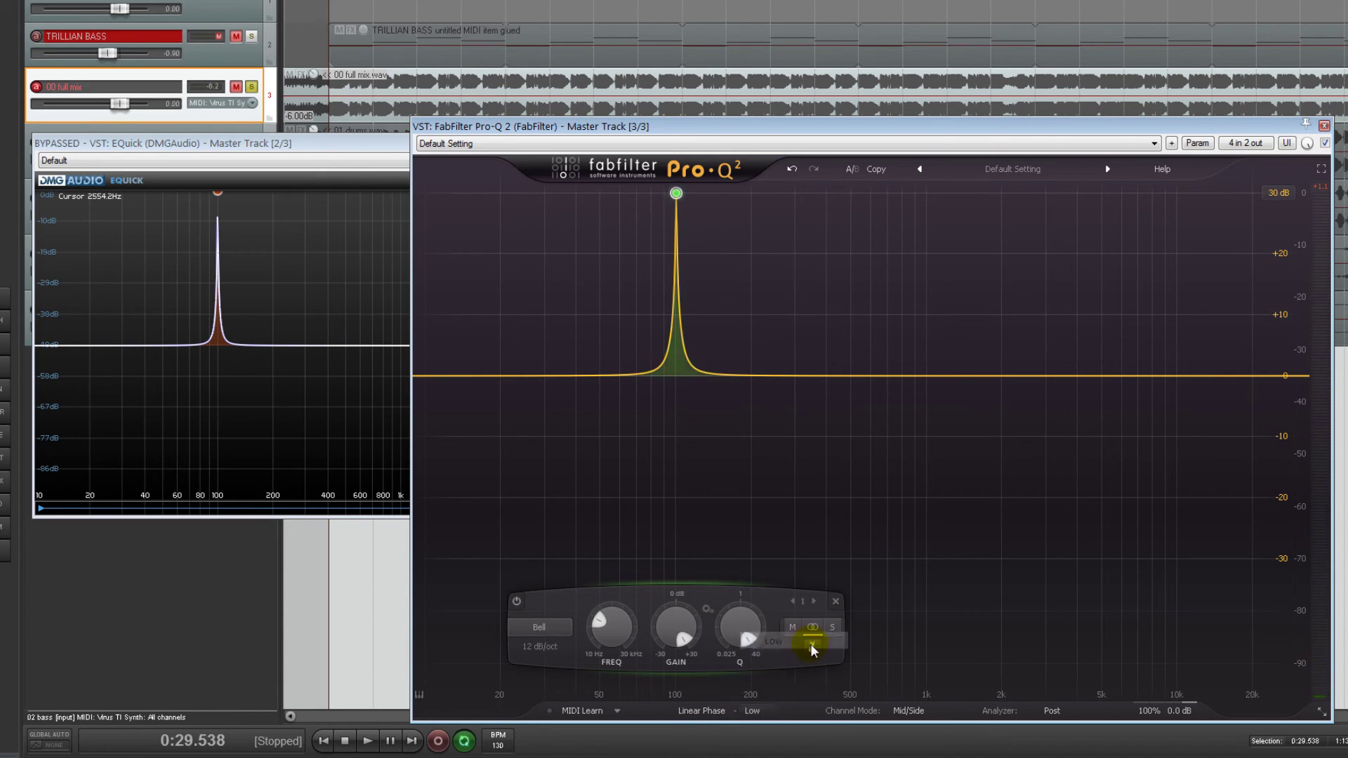
{"action": "key", "text": "space"}
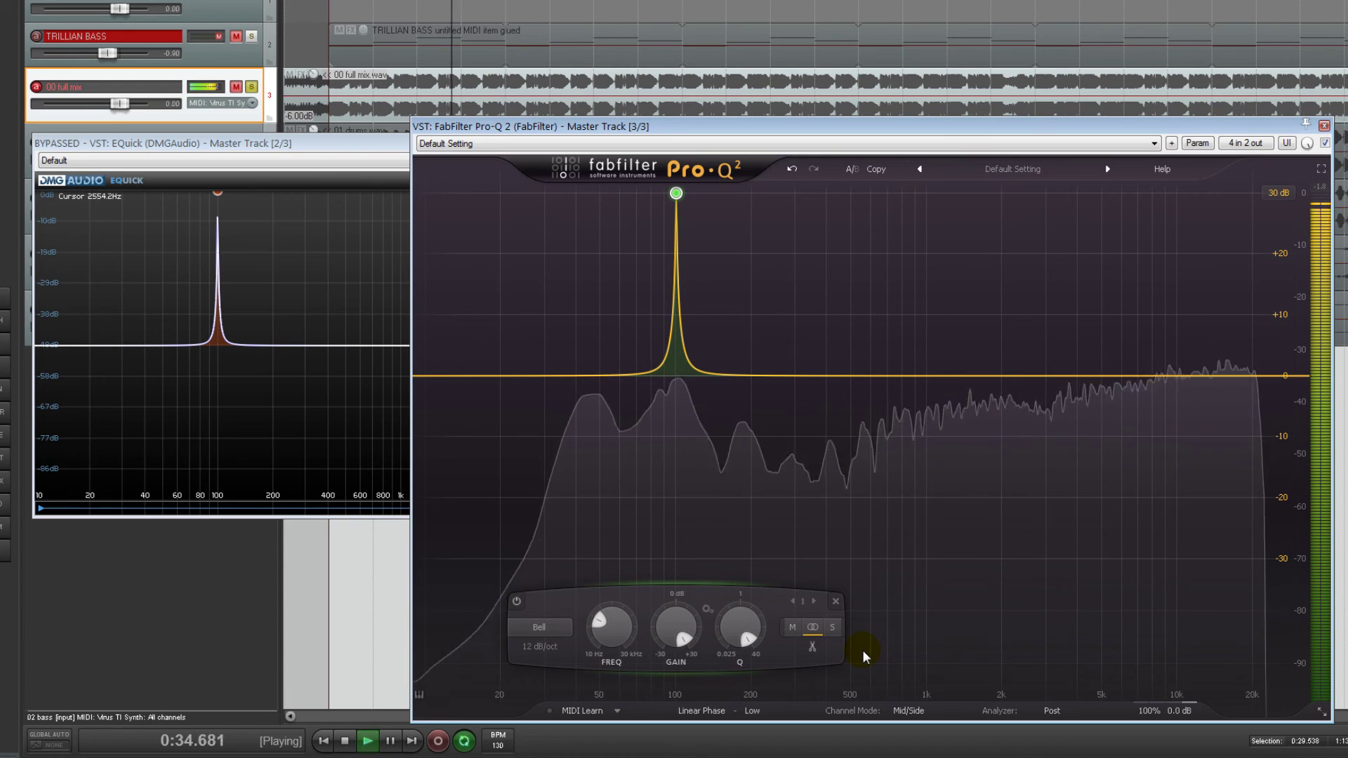
{"action": "key", "text": "space"}
{"action": "left_click", "coordinate": [753, 710]}
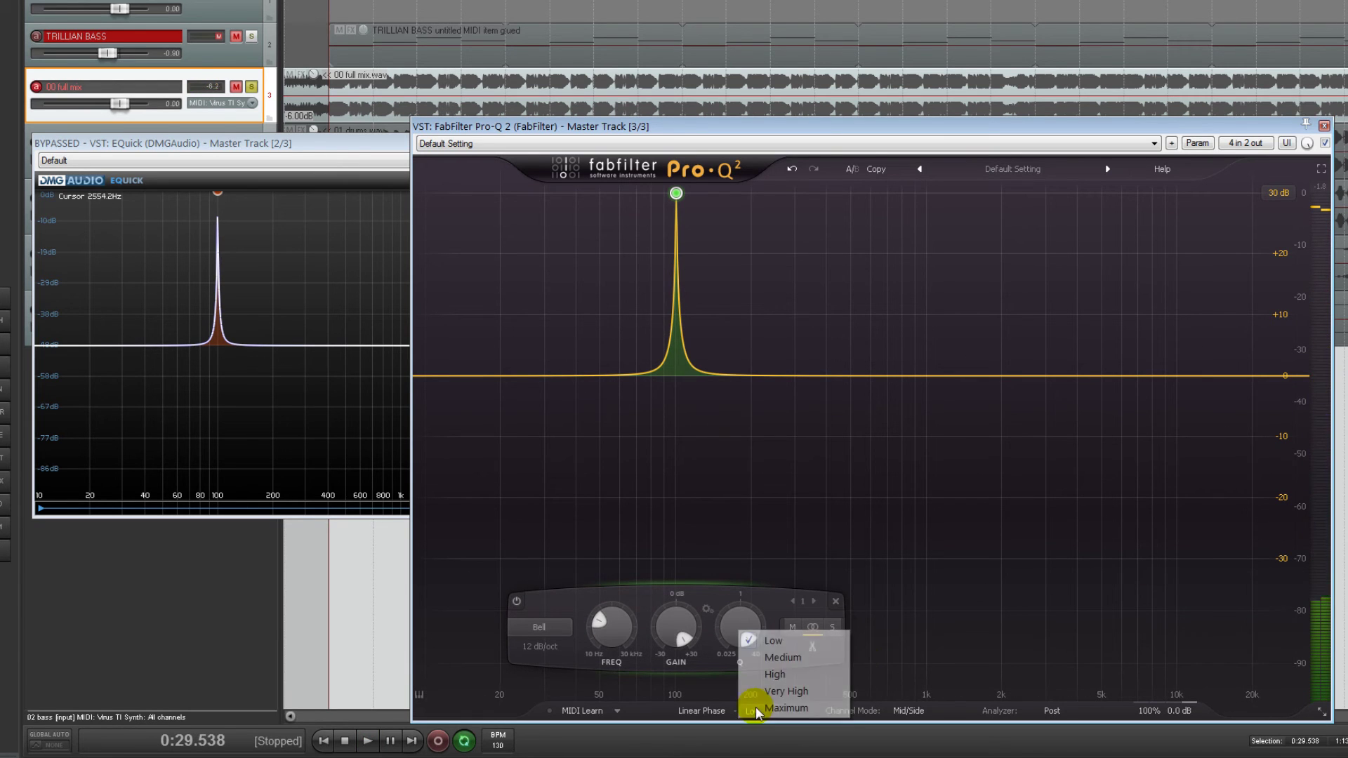
{"action": "left_click", "coordinate": [786, 677]}
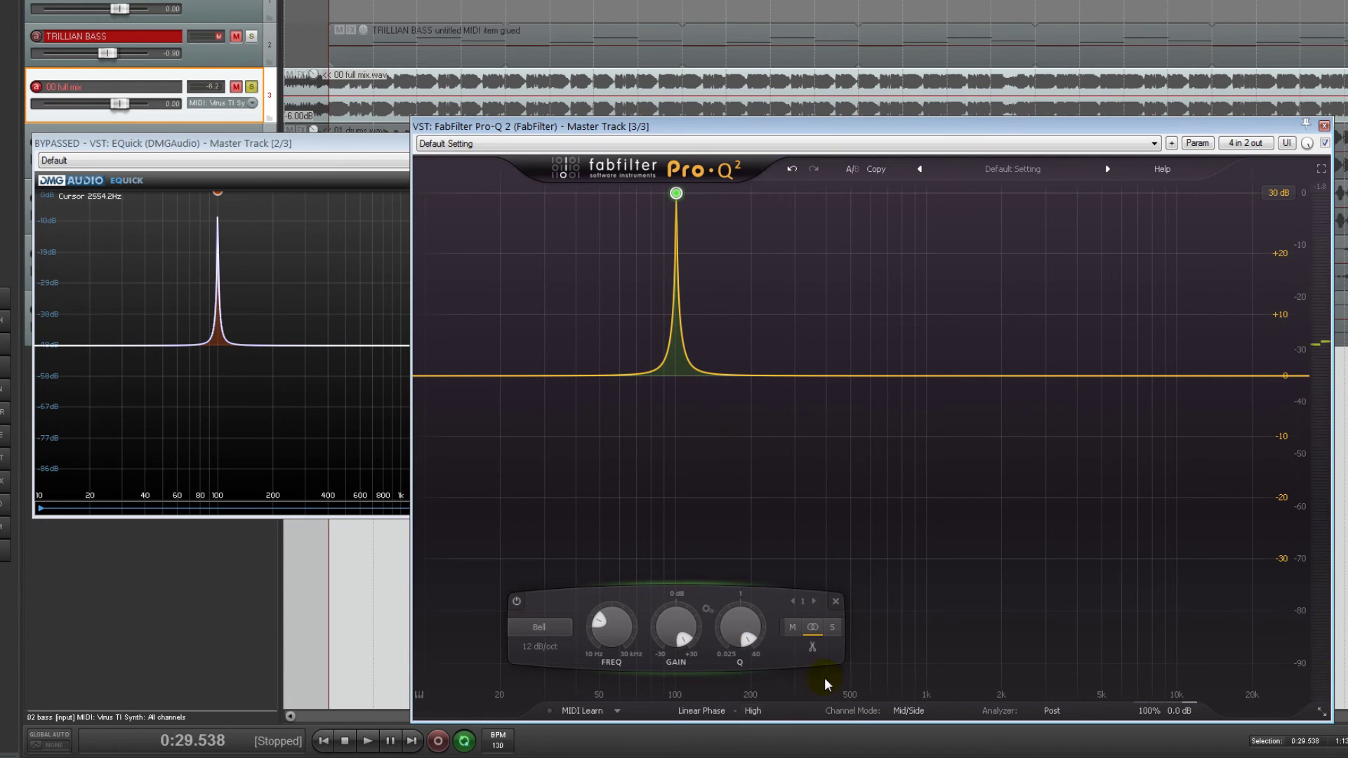
{"action": "key", "text": "space"}
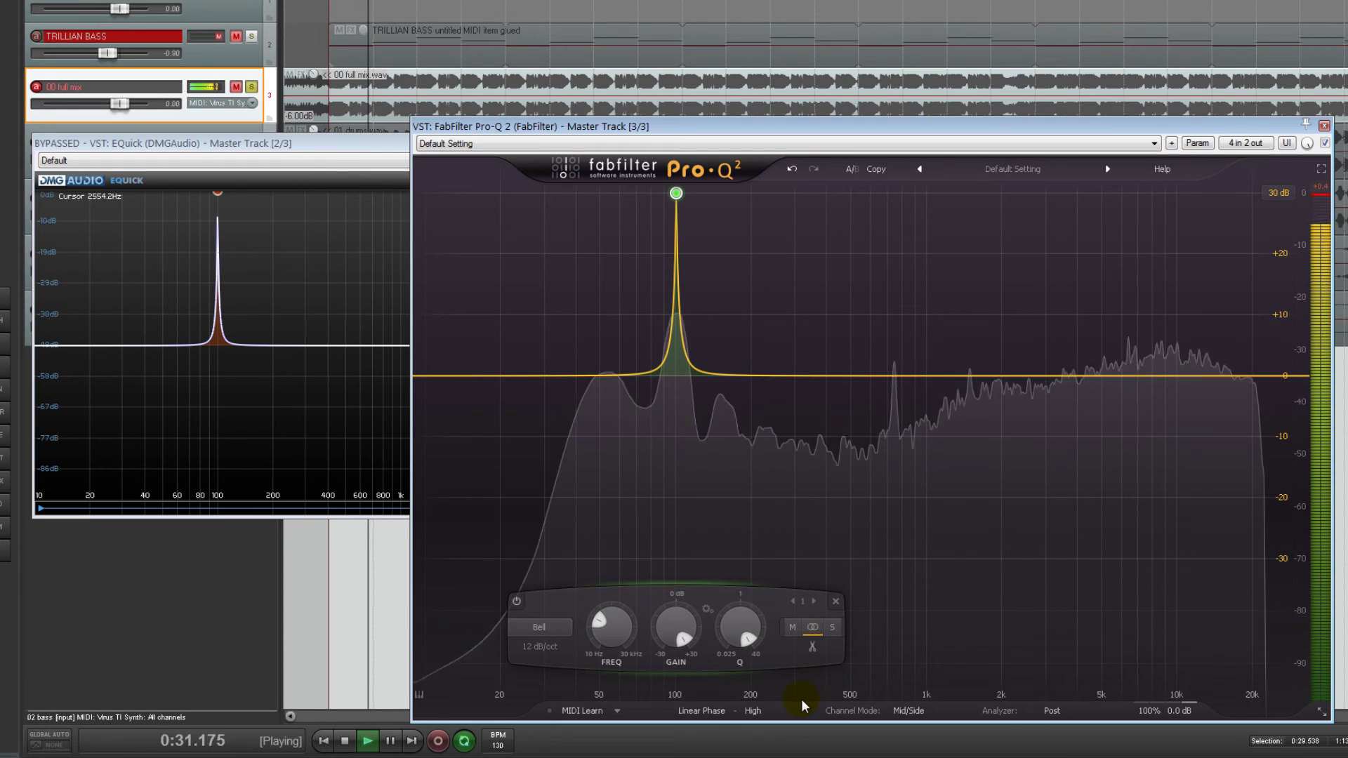
{"action": "key", "text": "space"}
Audition Maximum resolution, settle on Max, and close the Pro-Q 2 window.
{"action": "left_click", "coordinate": [752, 712]}
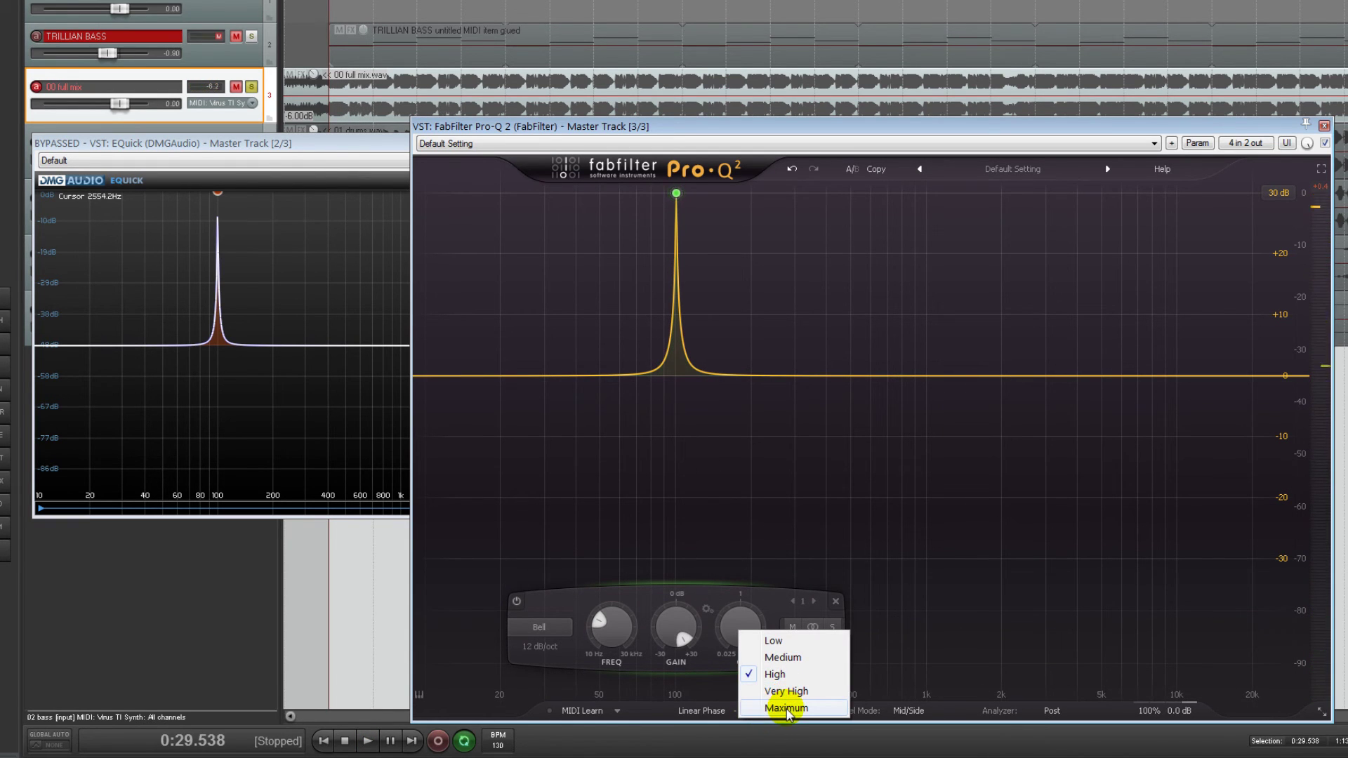
{"action": "left_click", "coordinate": [786, 709]}
{"action": "key", "text": "space"}
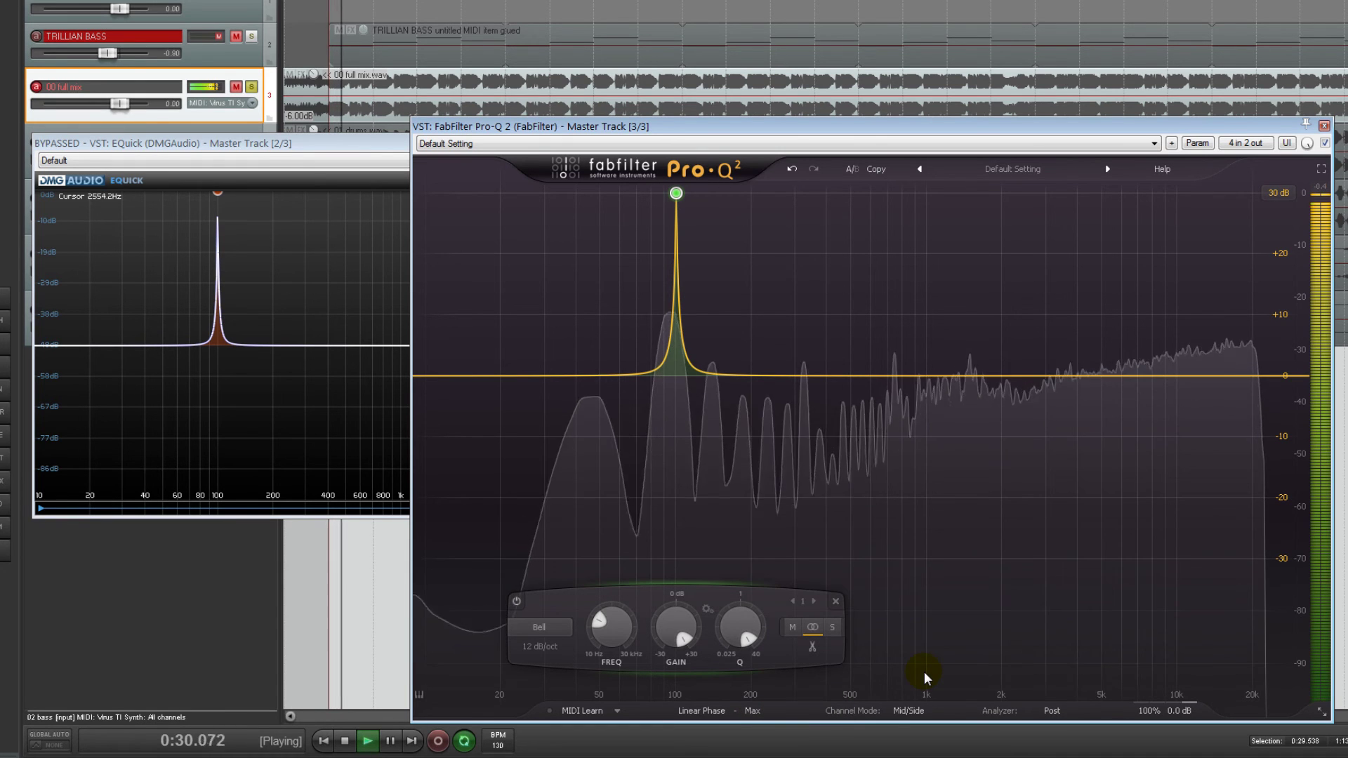
{"action": "key", "text": "space"}
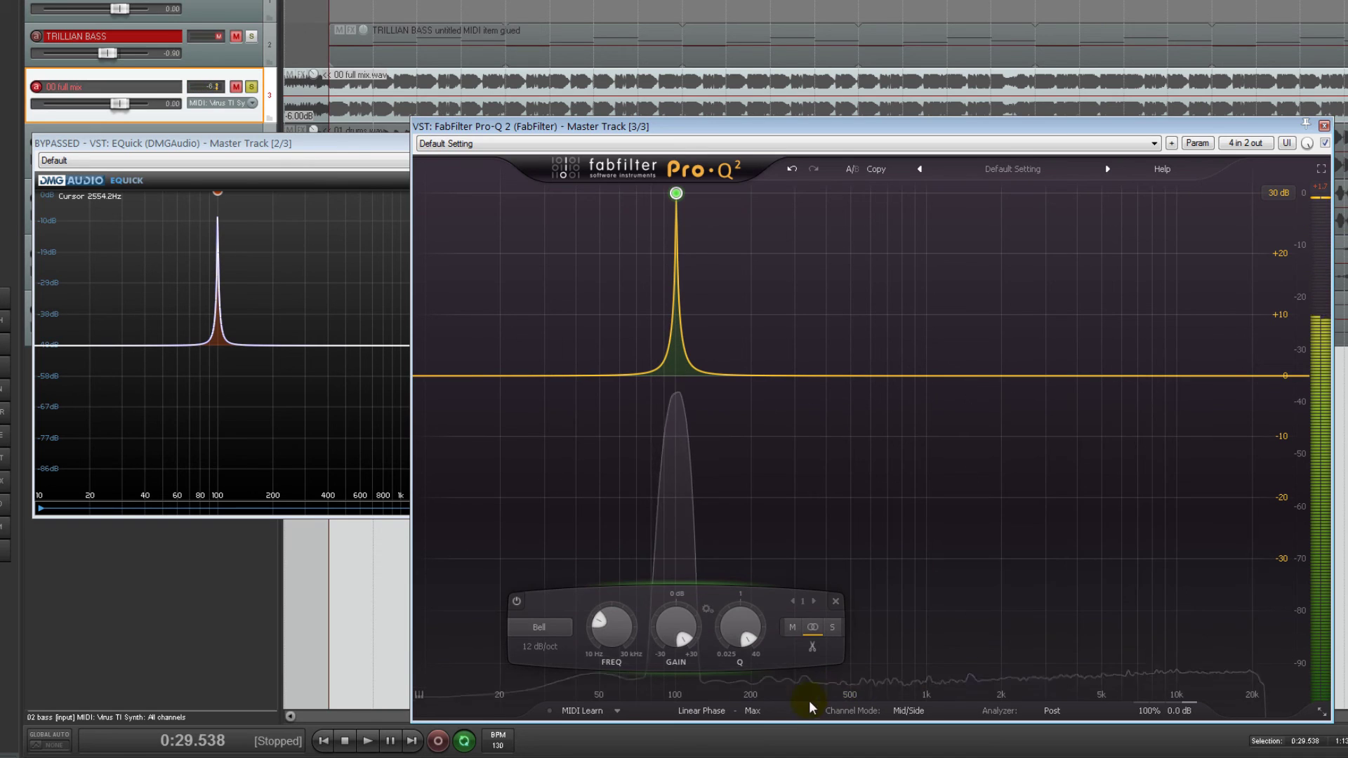
{"action": "left_click", "coordinate": [755, 712]}
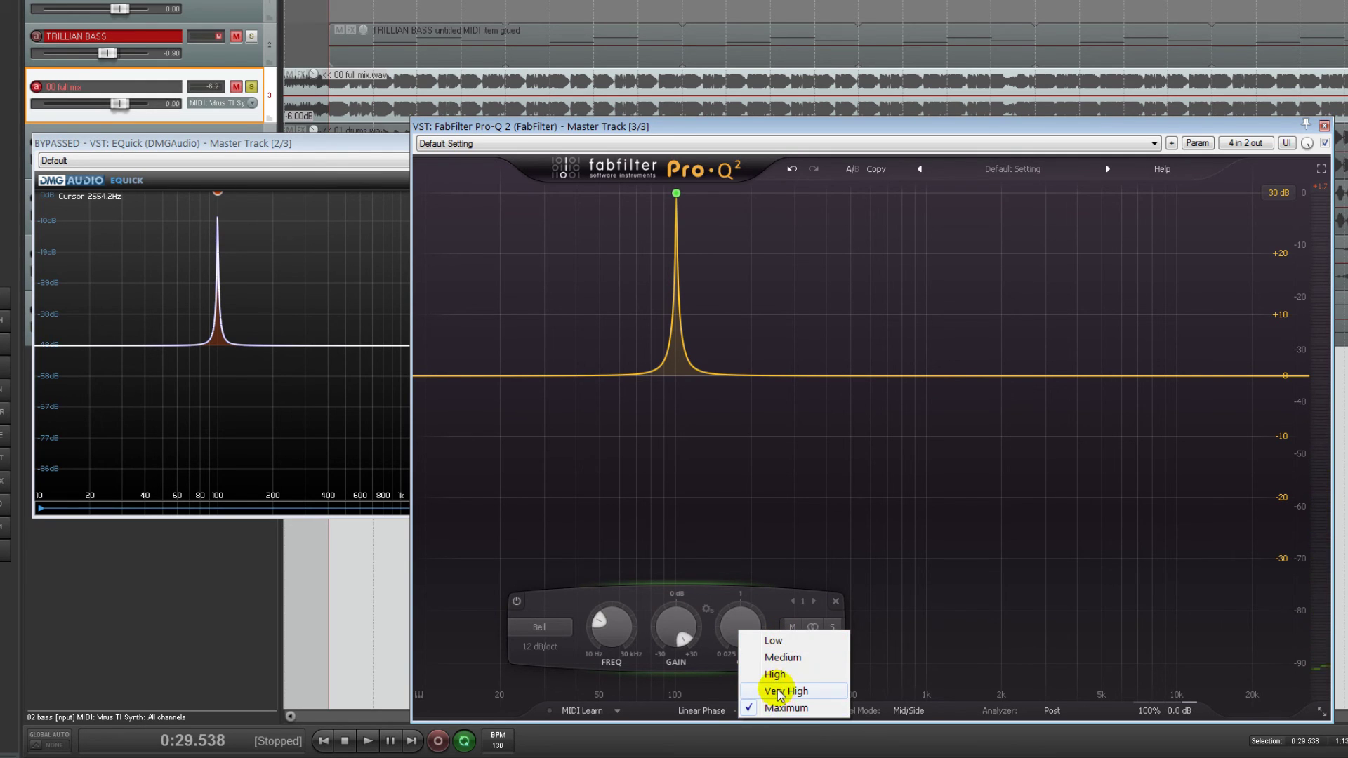
{"action": "left_click", "coordinate": [788, 643]}
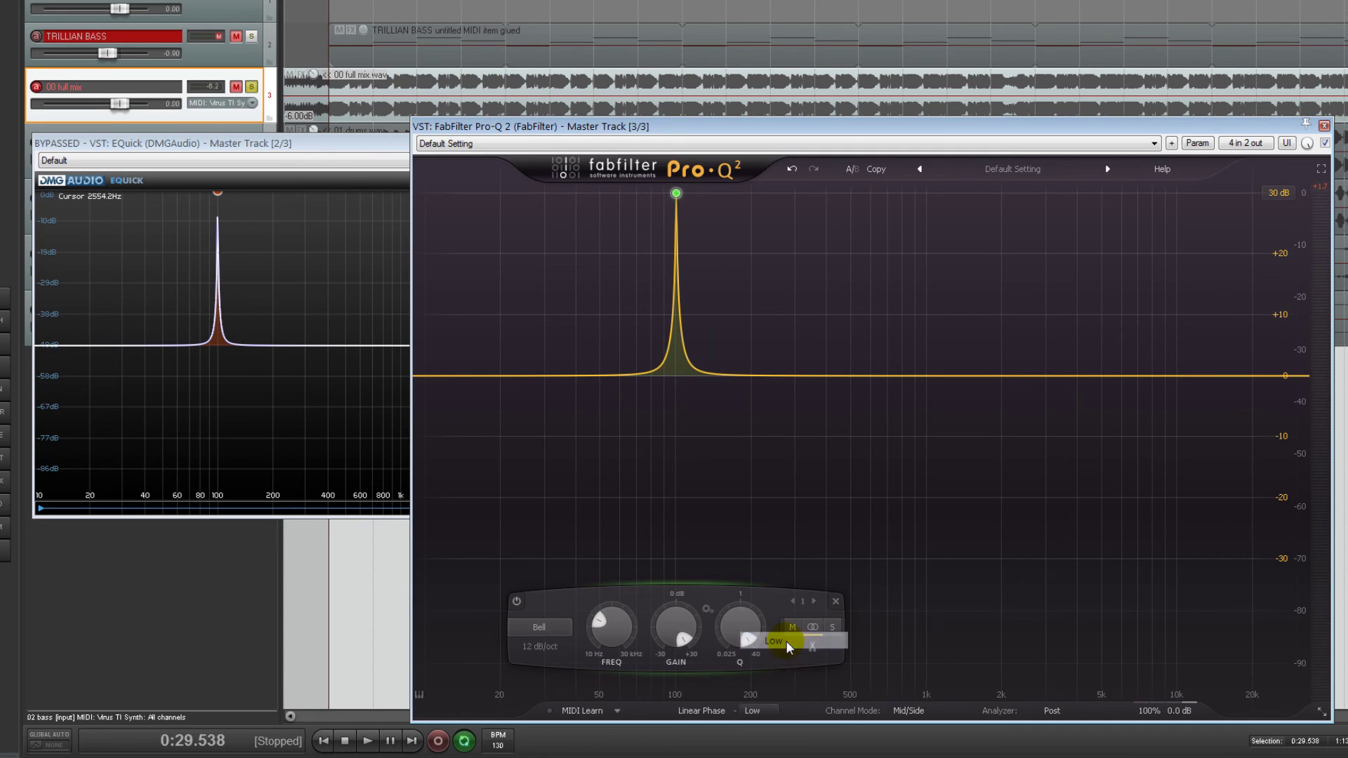
{"action": "left_click", "coordinate": [766, 711]}
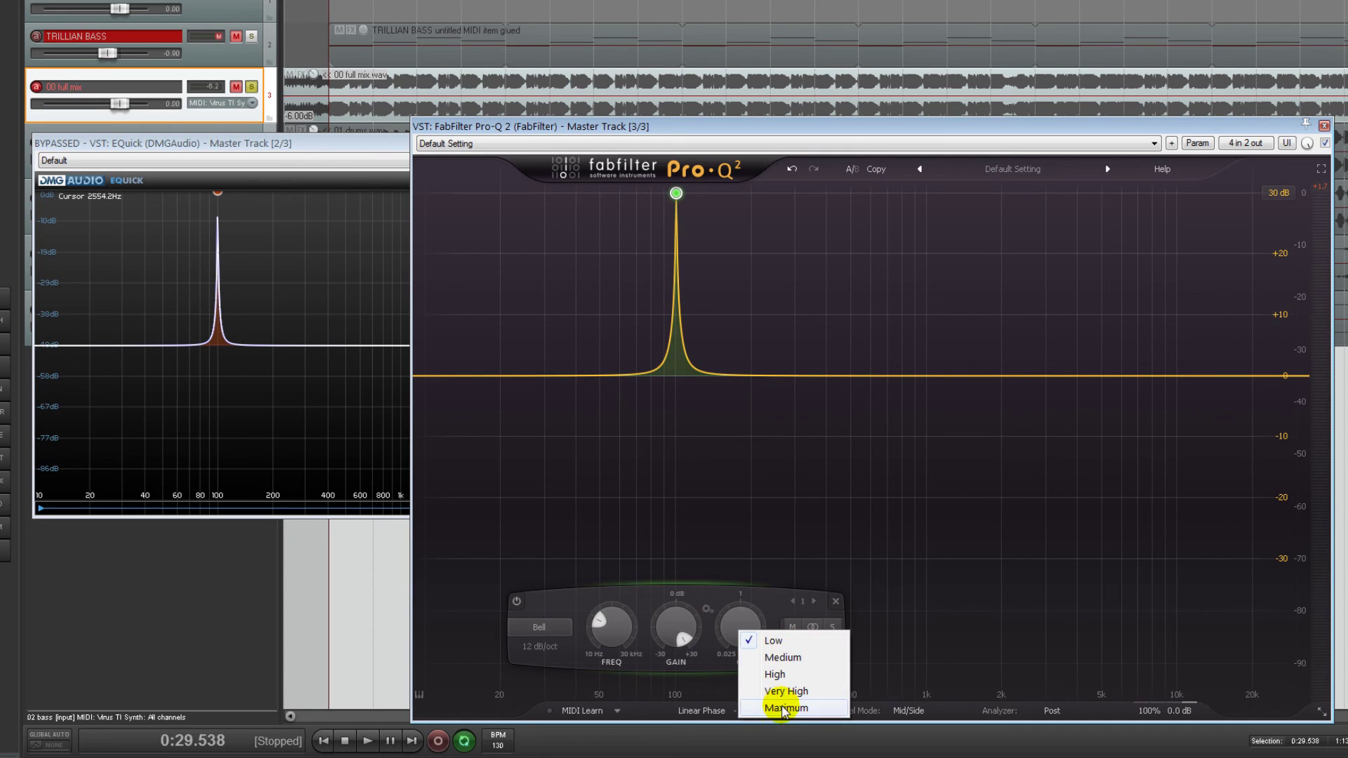
{"action": "left_click", "coordinate": [781, 707]}
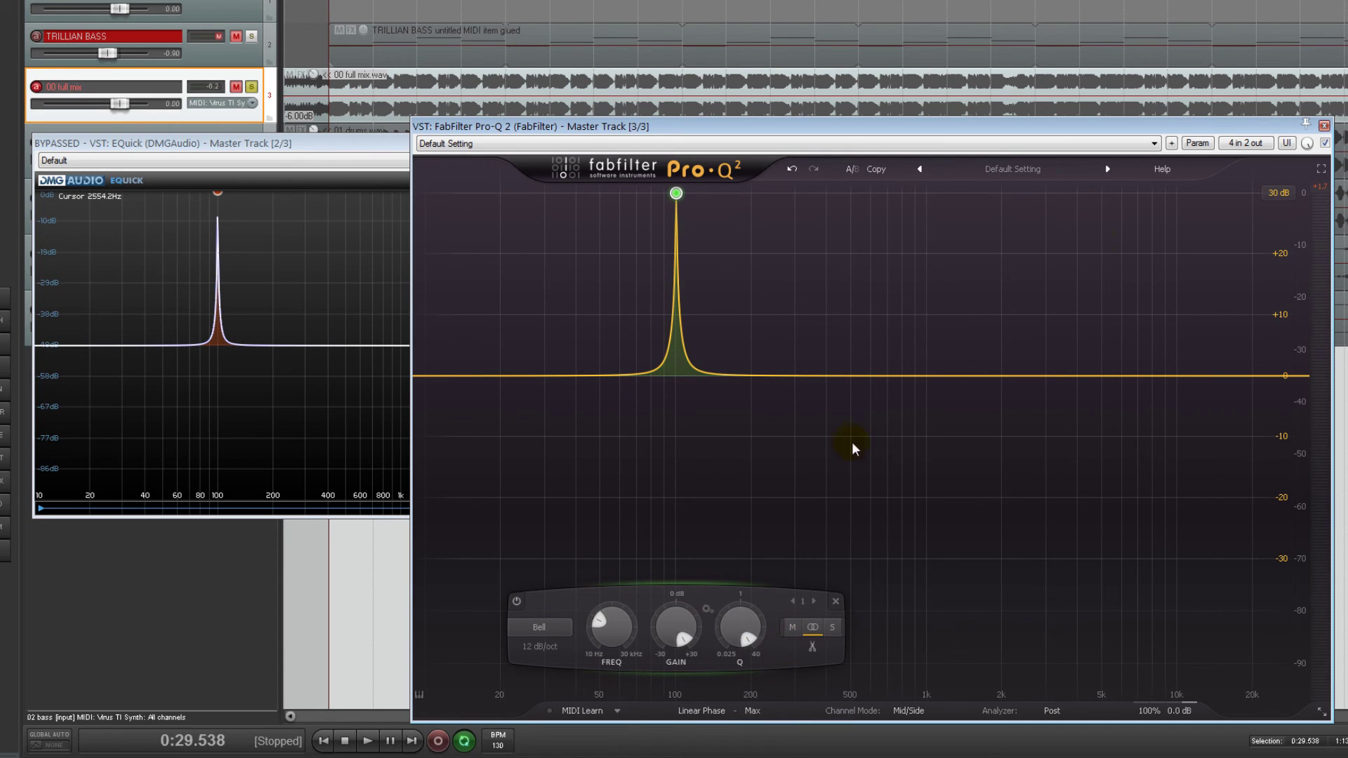
{"action": "left_click", "coordinate": [1324, 125]}
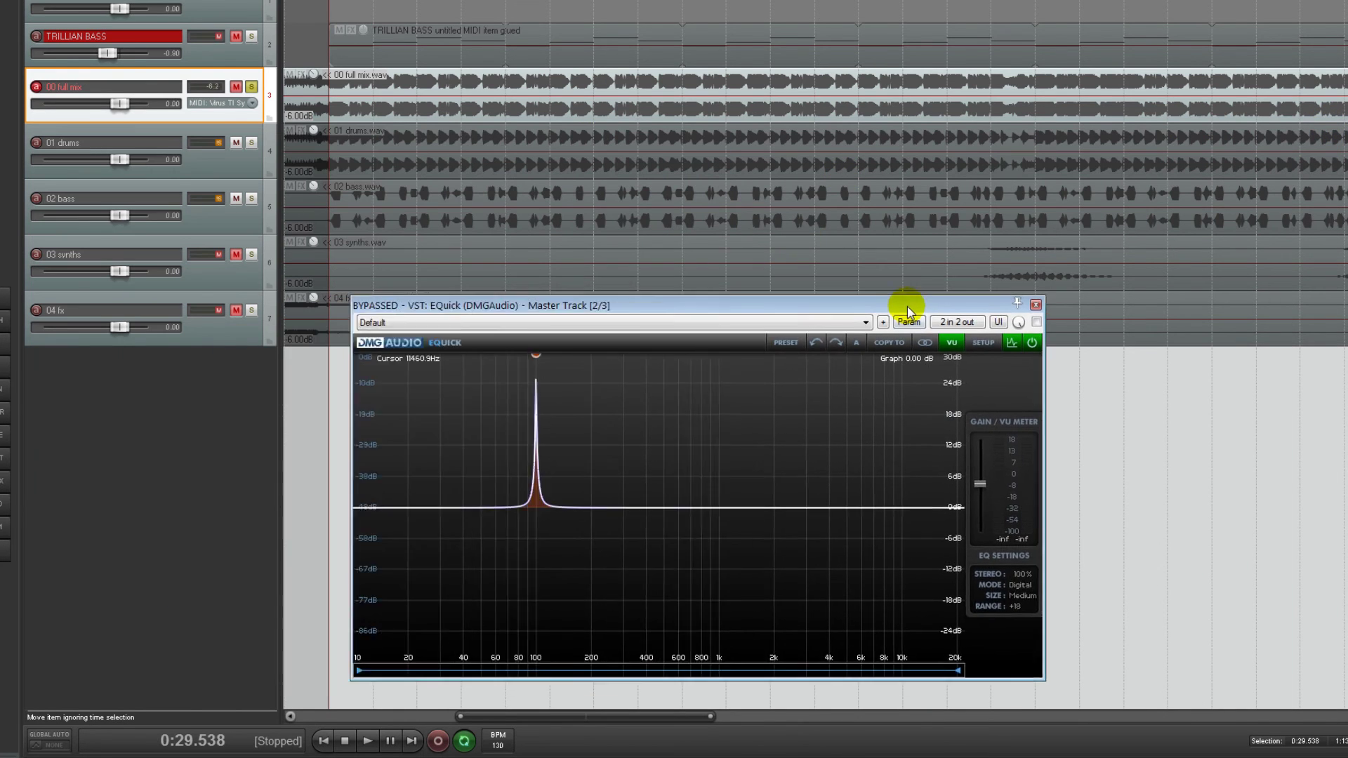
Enable EQuick and hear its 100 Hz spike in Linear, then Digital mode.
{"action": "left_click_drag", "start_coordinate": [1005, 301], "coordinate": [1027, 285]}
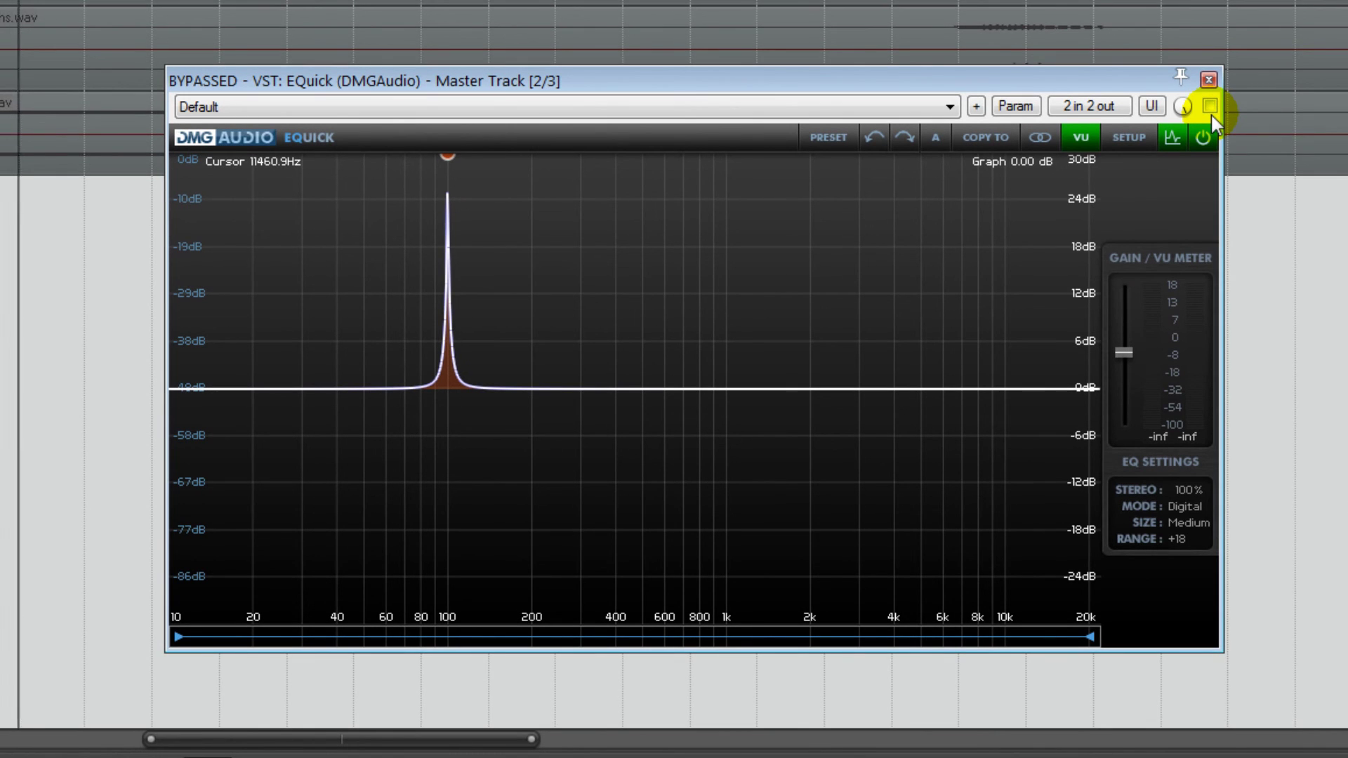
{"action": "left_click", "coordinate": [1211, 106]}
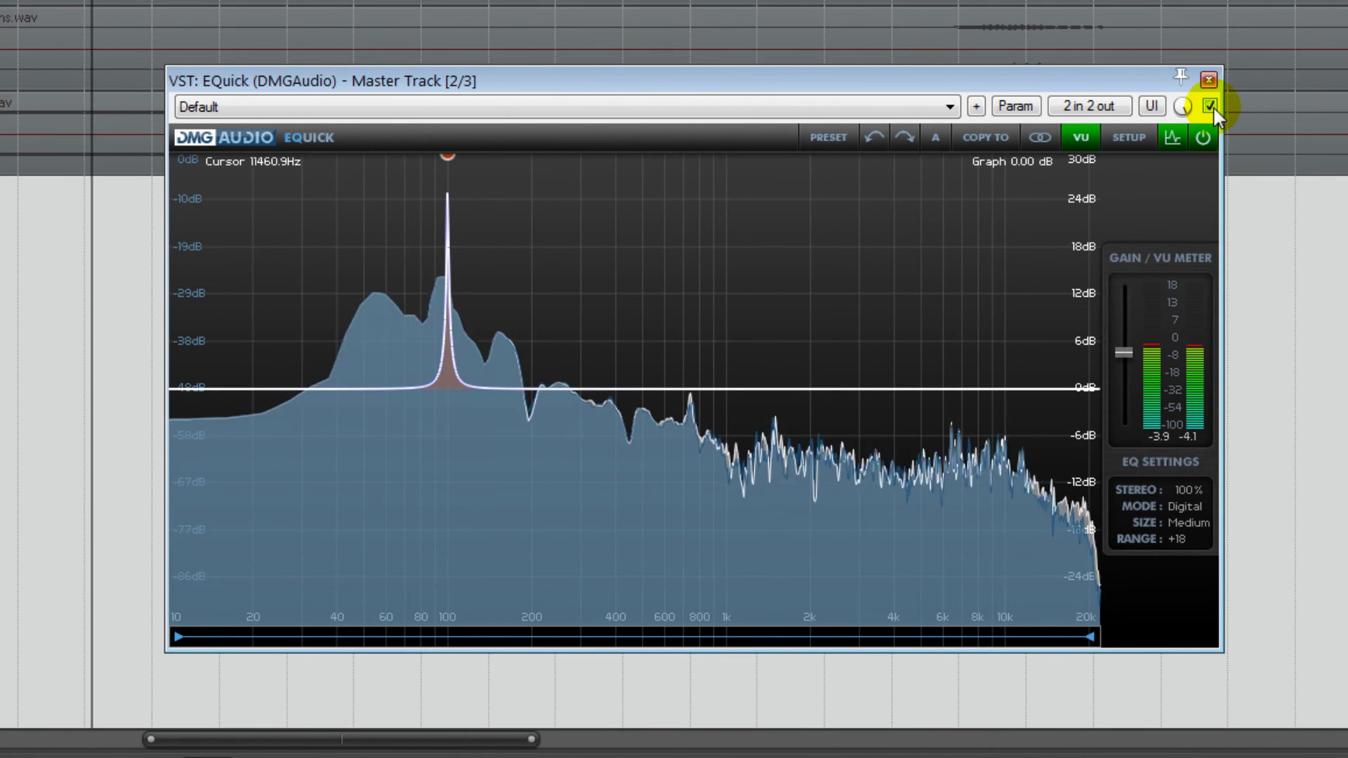
{"action": "left_click", "coordinate": [1176, 507]}
{"action": "left_click", "coordinate": [1195, 554]}
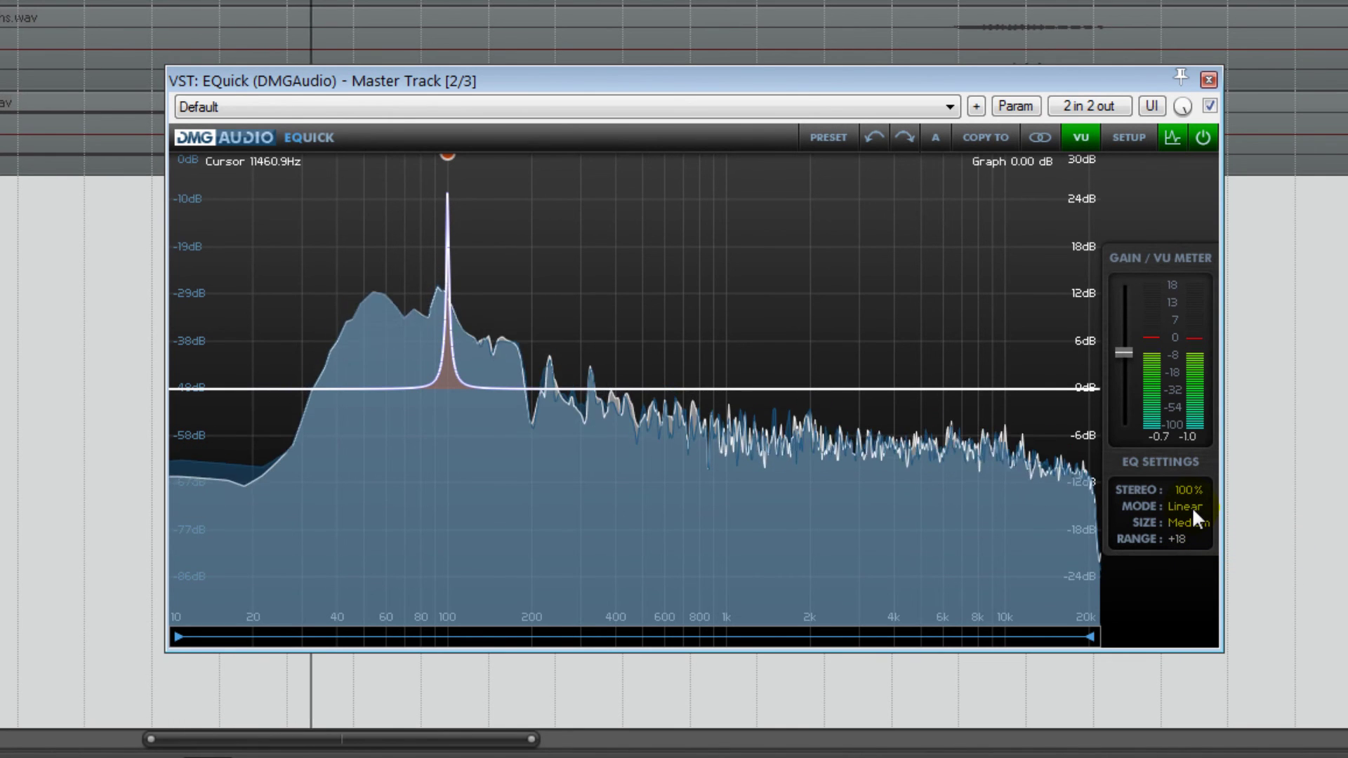
{"action": "left_click", "coordinate": [1194, 511]}
{"action": "left_click", "coordinate": [1207, 530]}
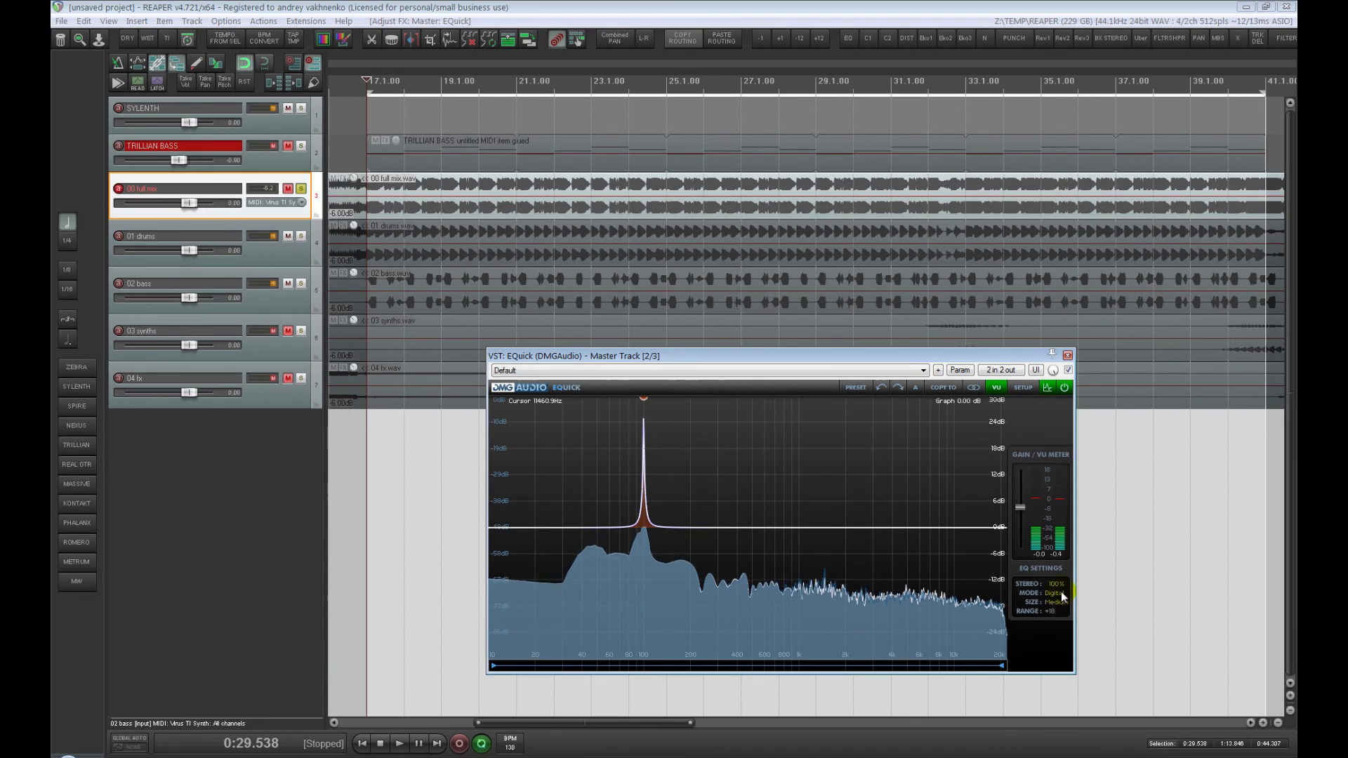
Set EQuick's mode to Linear and move its window right and down.
{"action": "left_click", "coordinate": [1143, 540]}
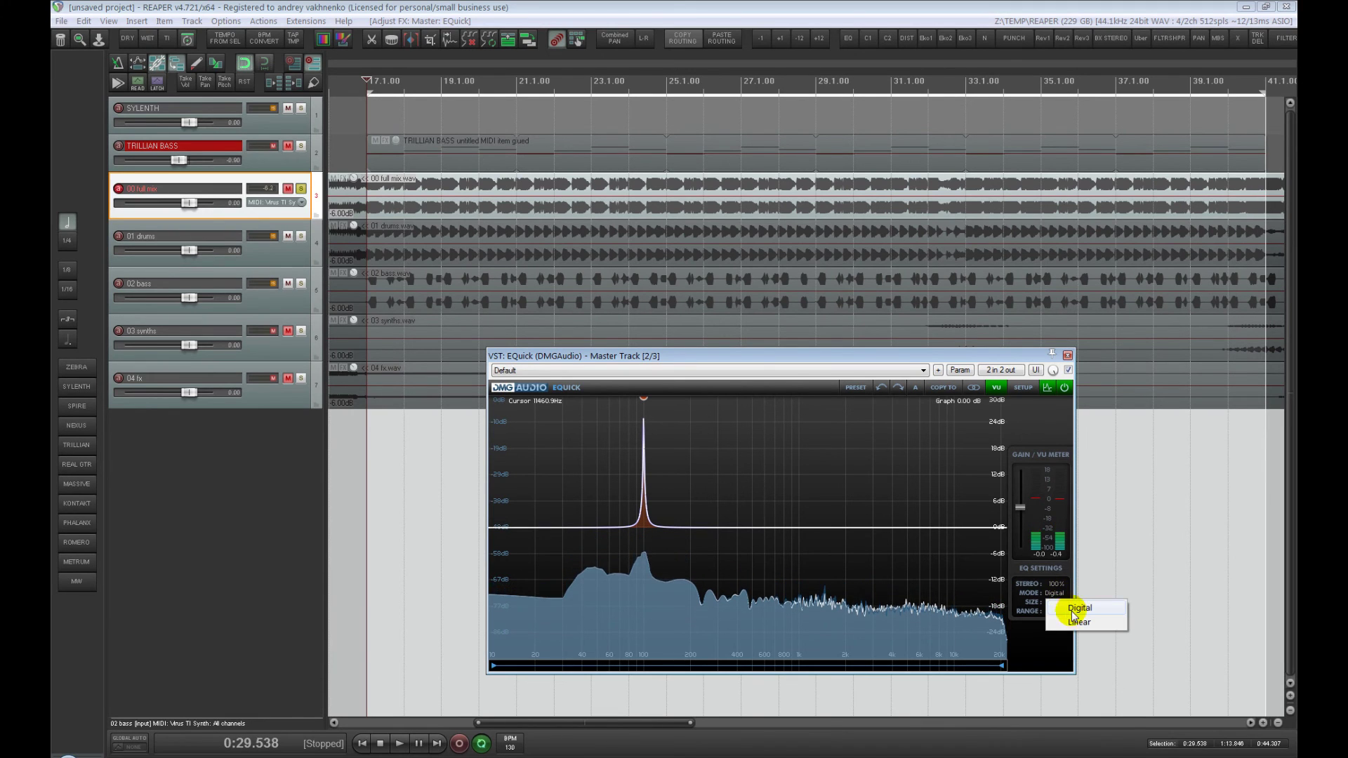
{"action": "left_click", "coordinate": [1074, 619]}
{"action": "left_click_drag", "start_coordinate": [1021, 359], "coordinate": [1092, 383]}
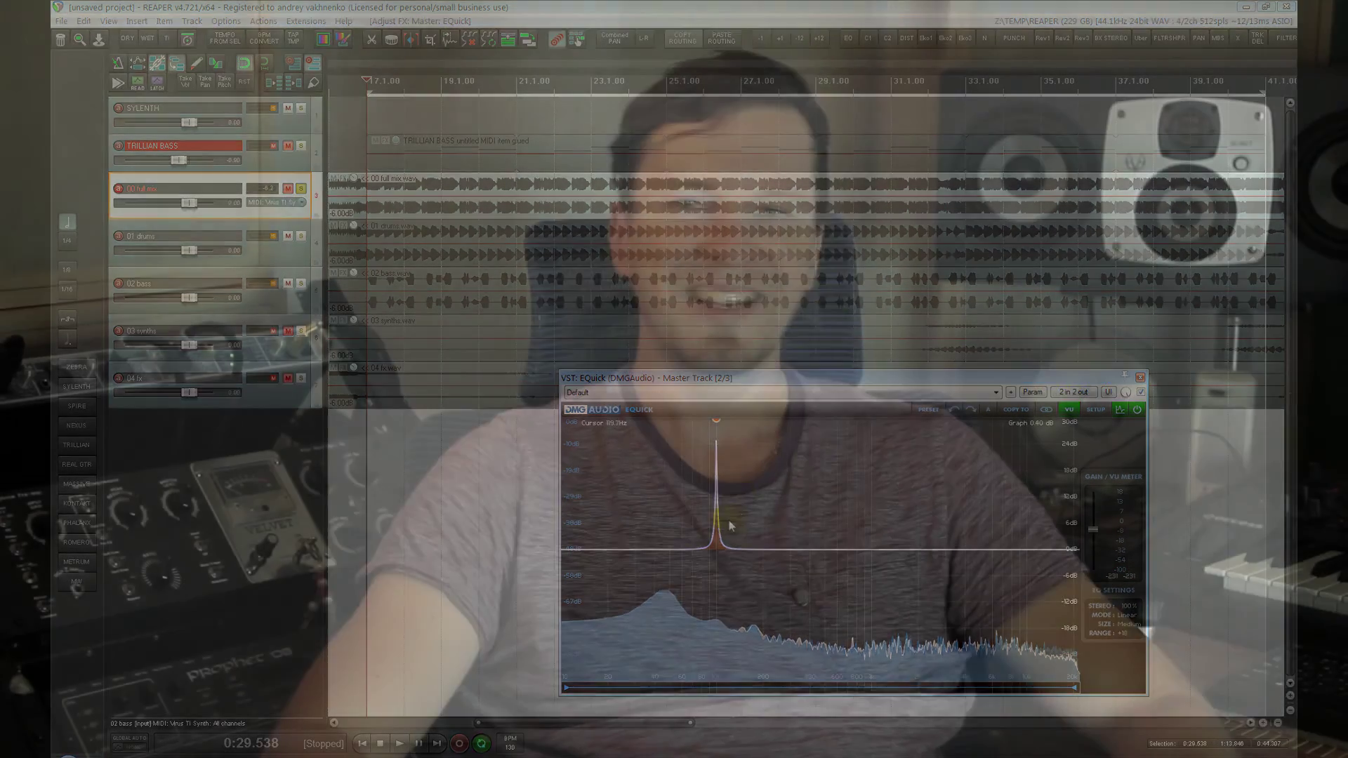